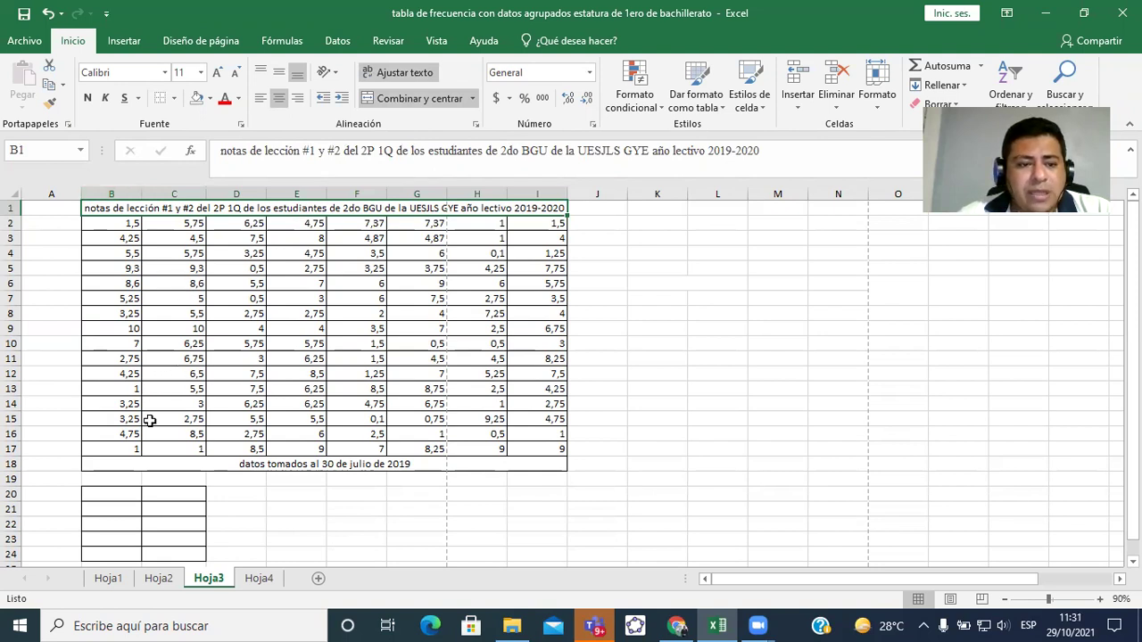
# Examine the student grade values in the range B2:I17
pyautogui.click(227, 266)
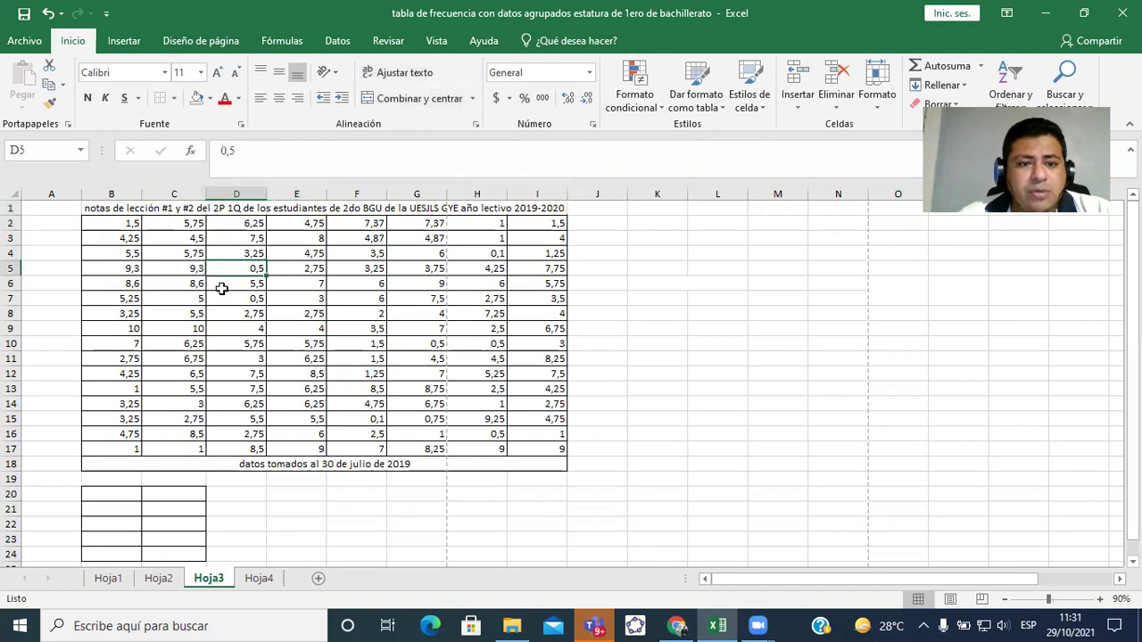
pyautogui.click(493, 225)
pyautogui.click(490, 256)
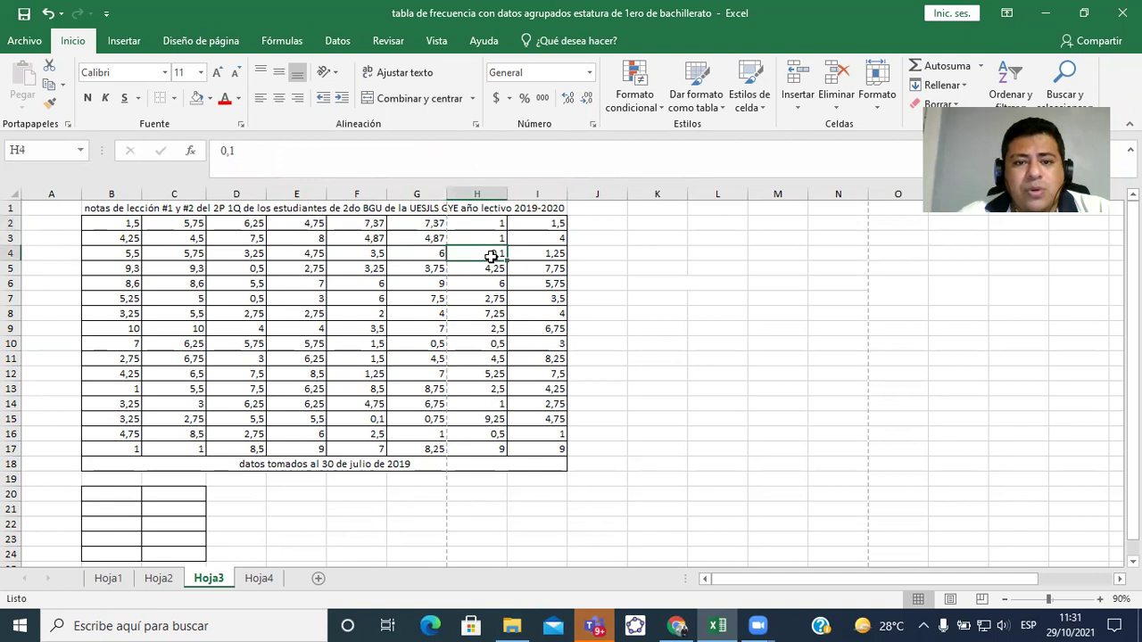
pyautogui.click(131, 224)
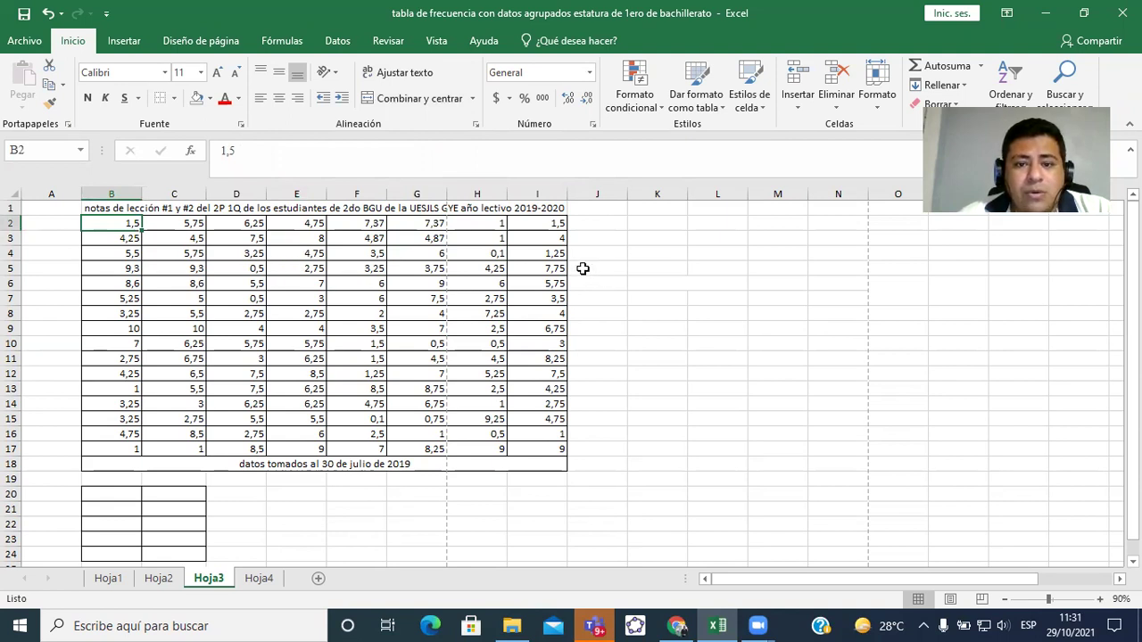
pyautogui.click(554, 253)
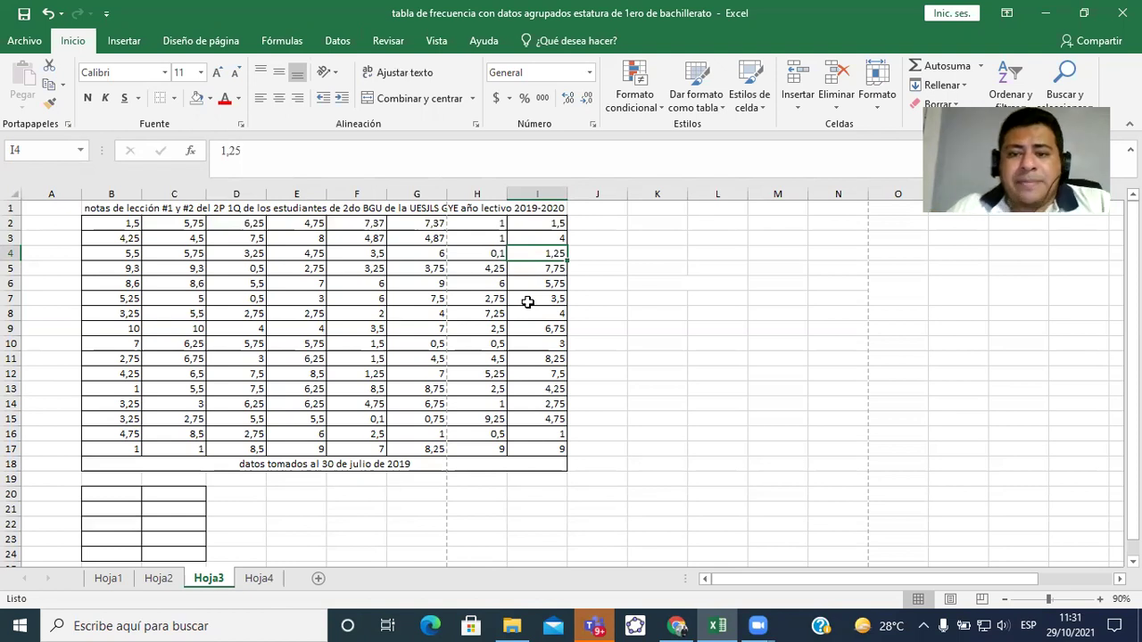
pyautogui.click(666, 233)
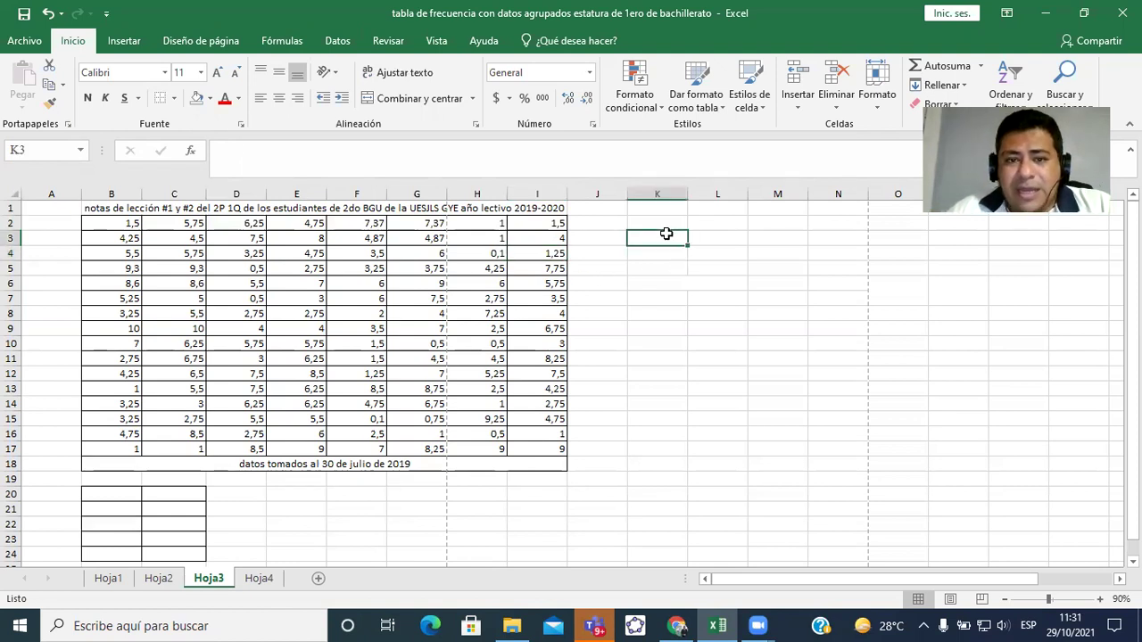
pyautogui.click(479, 254)
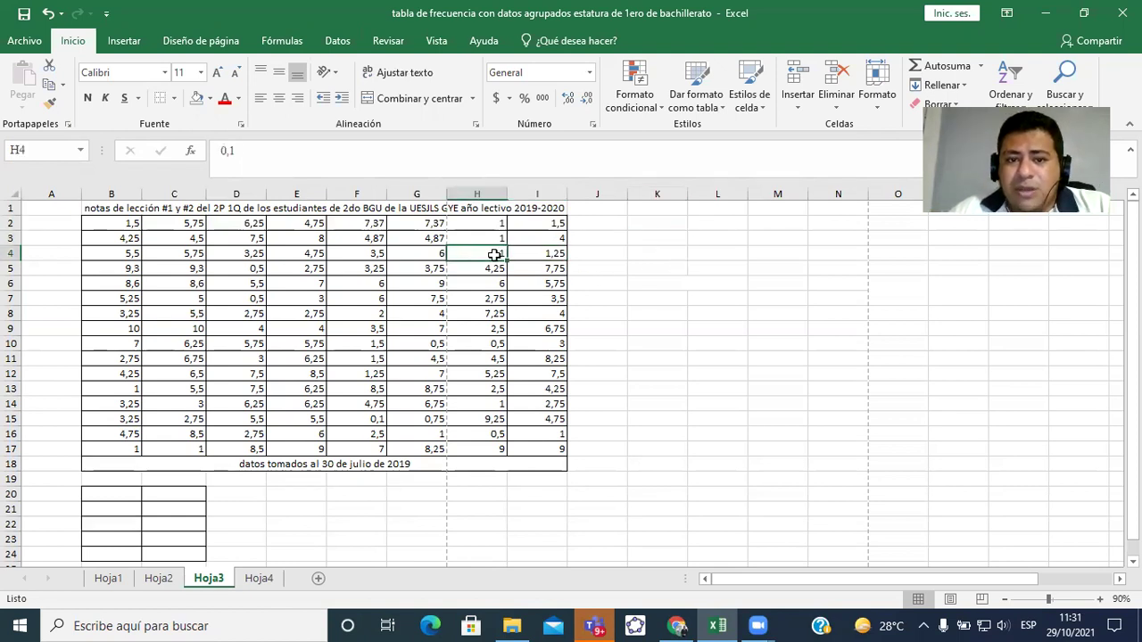
pyautogui.click(667, 285)
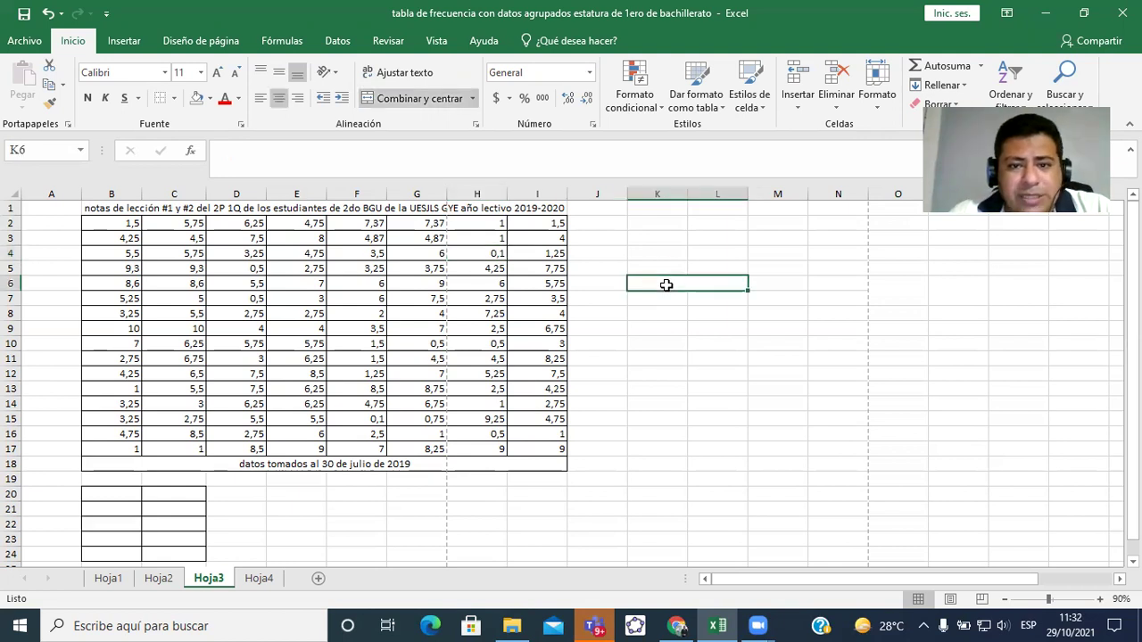
pyautogui.click(114, 225)
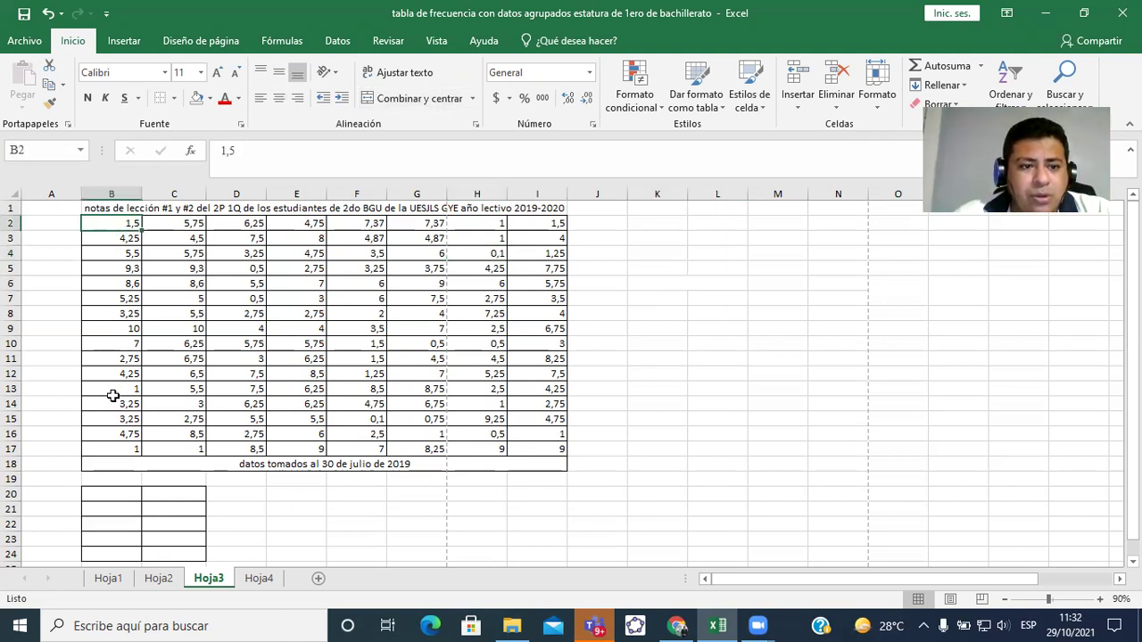
pyautogui.click(60, 272)
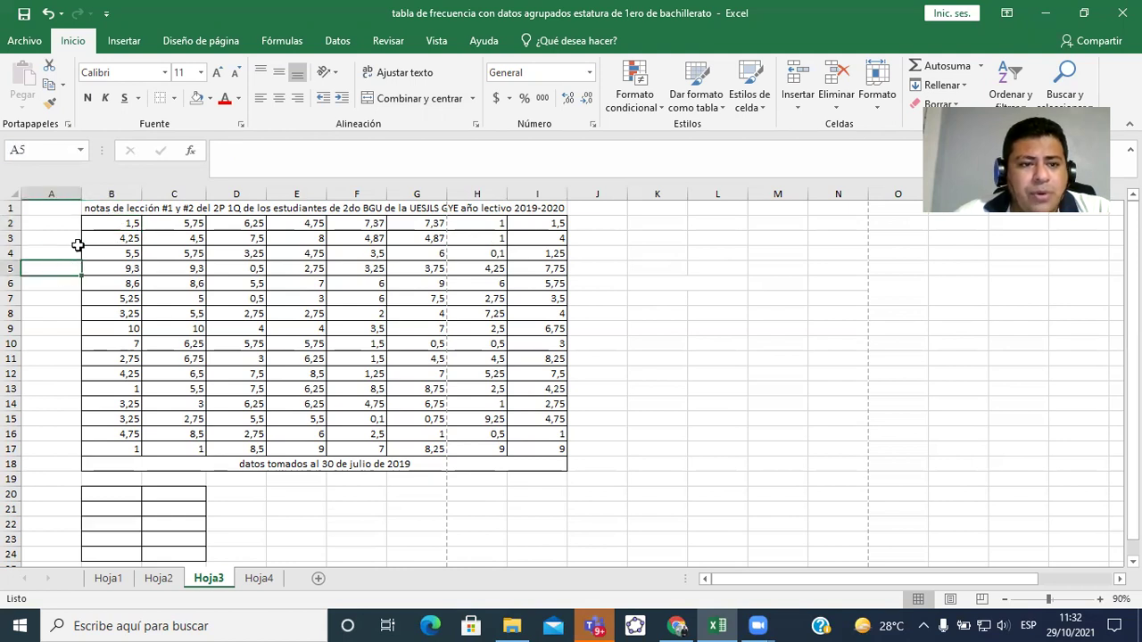
pyautogui.moveTo(114, 223); pyautogui.dragTo(538, 451)
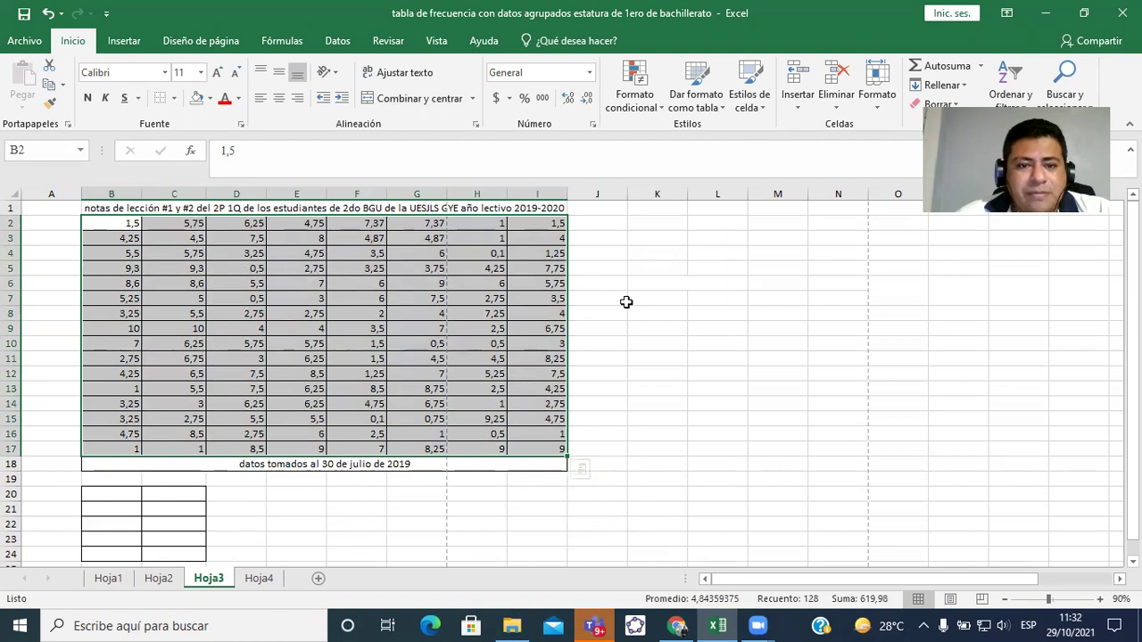
pyautogui.click(673, 310)
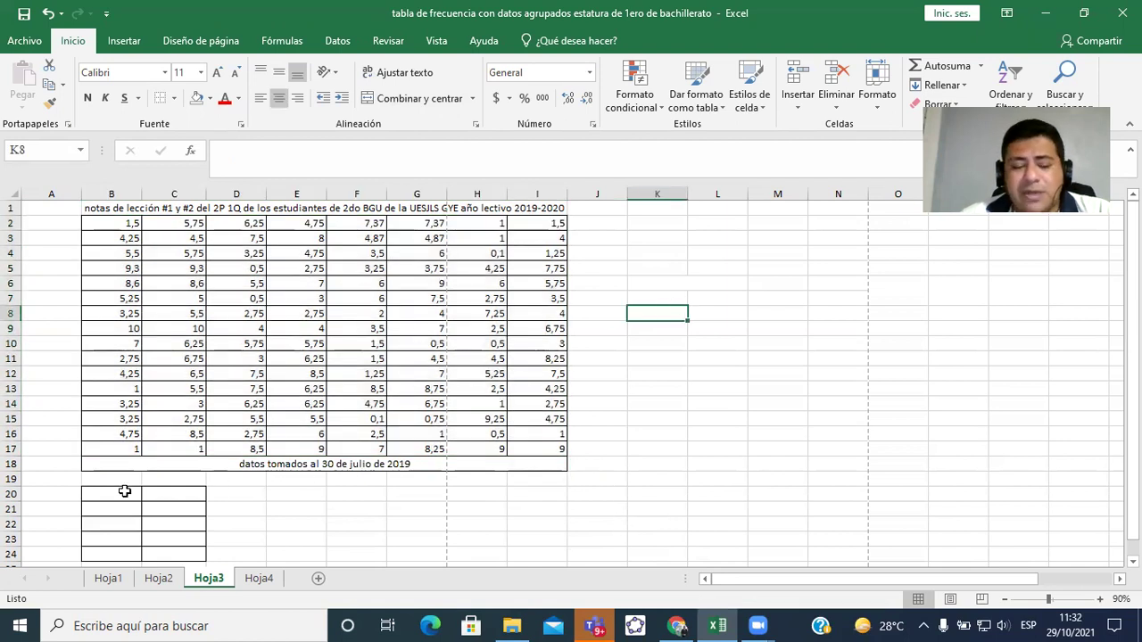
# Label cells B20 and B21 of the empty summary table "dato mayor" and "dato menor"
pyautogui.click(125, 491)
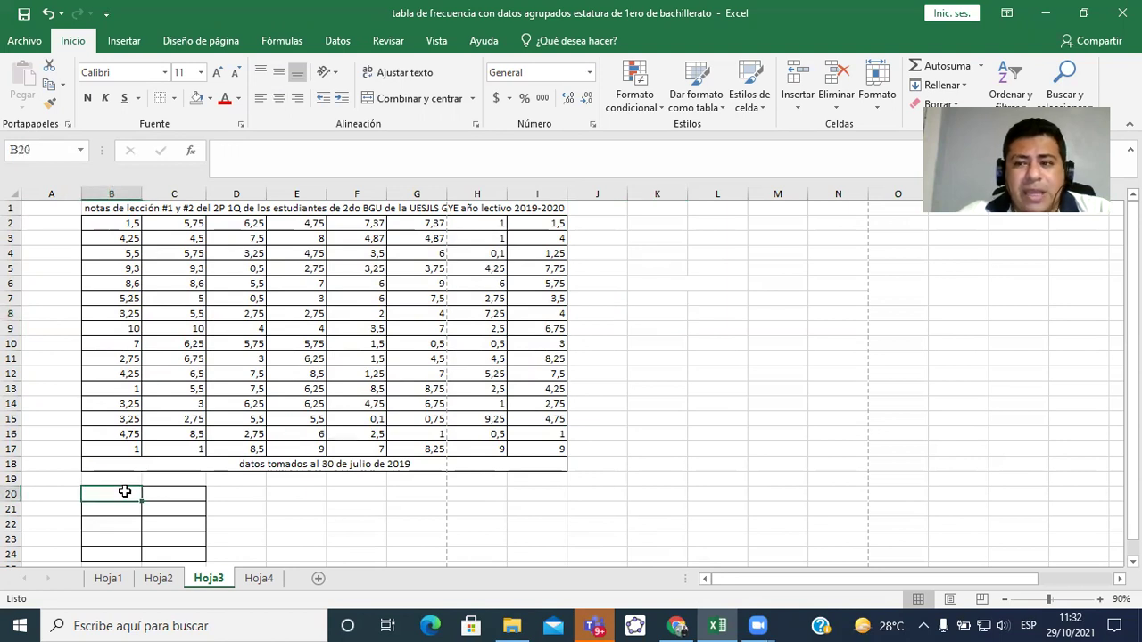
pyautogui.moveTo(1133, 354); pyautogui.dragTo(1133, 364)
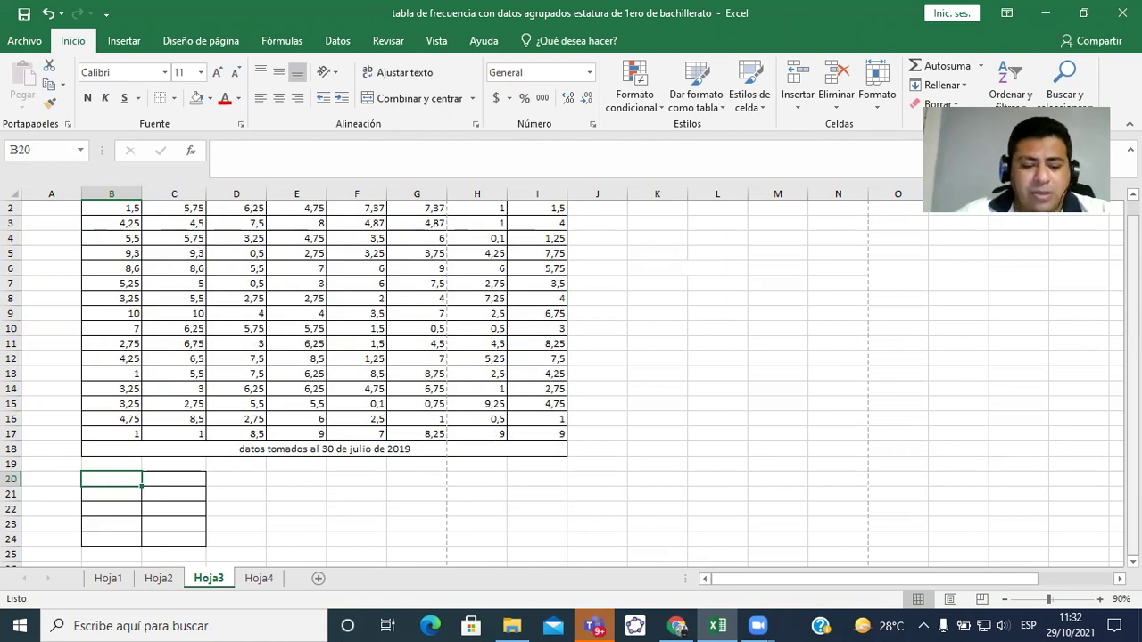
pyautogui.write('dato')
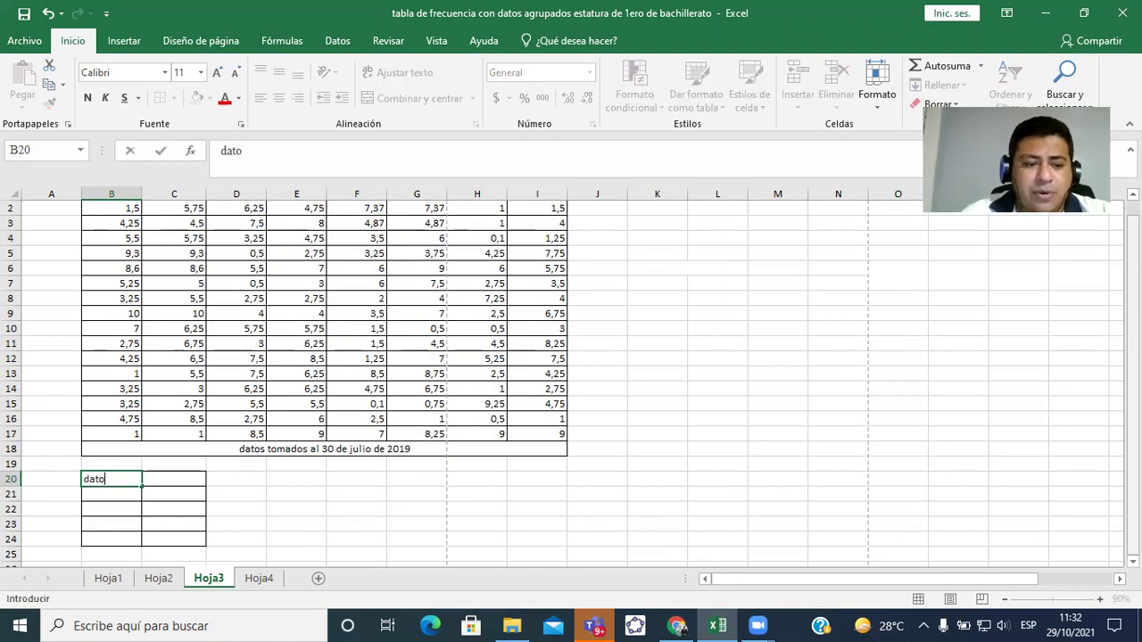
pyautogui.write(' mayor')
pyautogui.press('Return')
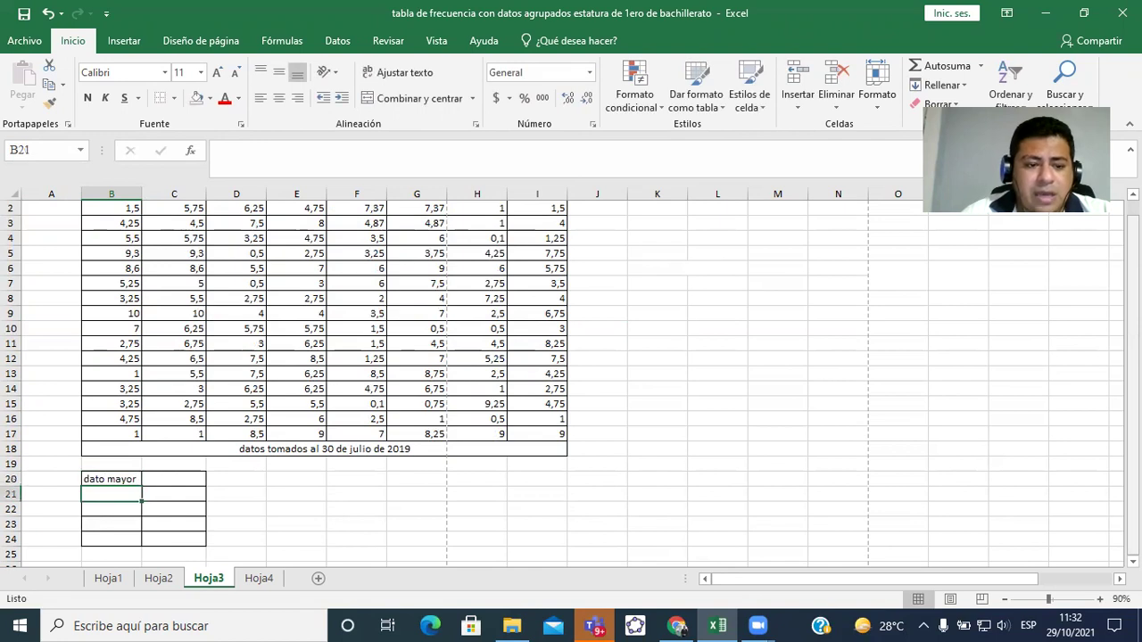
pyautogui.write('dato me')
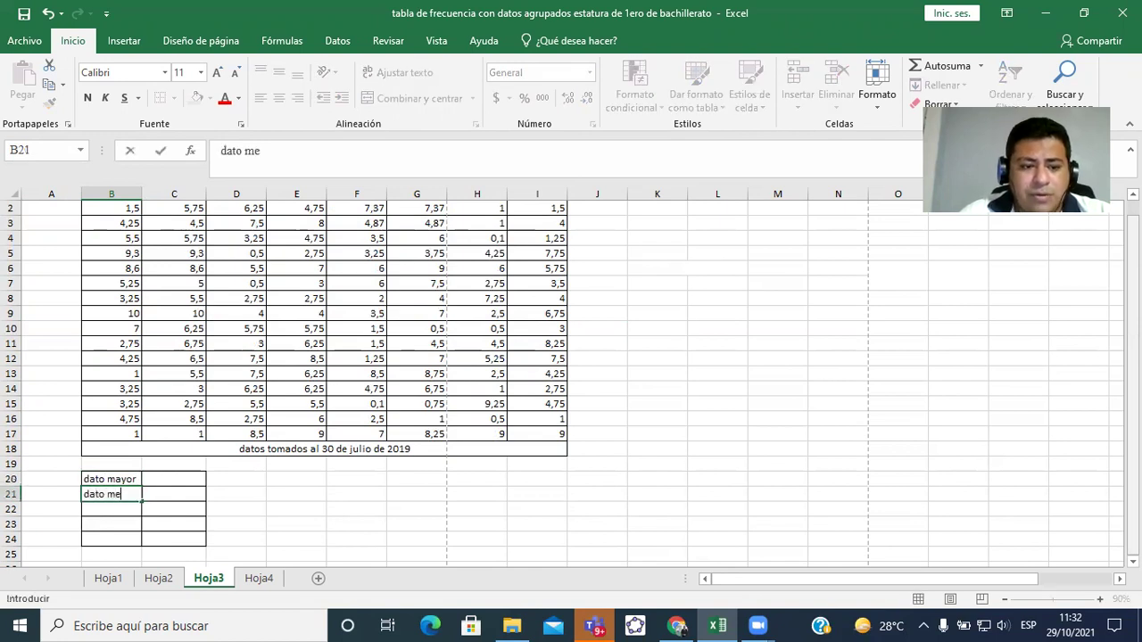
pyautogui.write('nosr')
pyautogui.press('Tab')
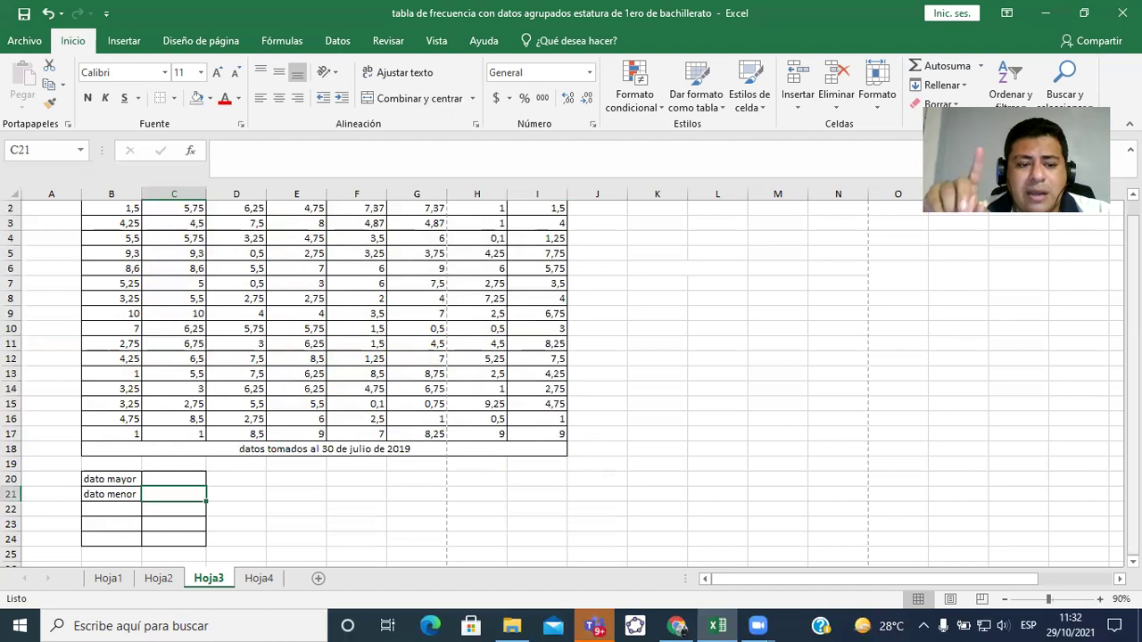
# Calculate the highest grade in C20 with the formula =MAX(B2:I17)
pyautogui.click(174, 479)
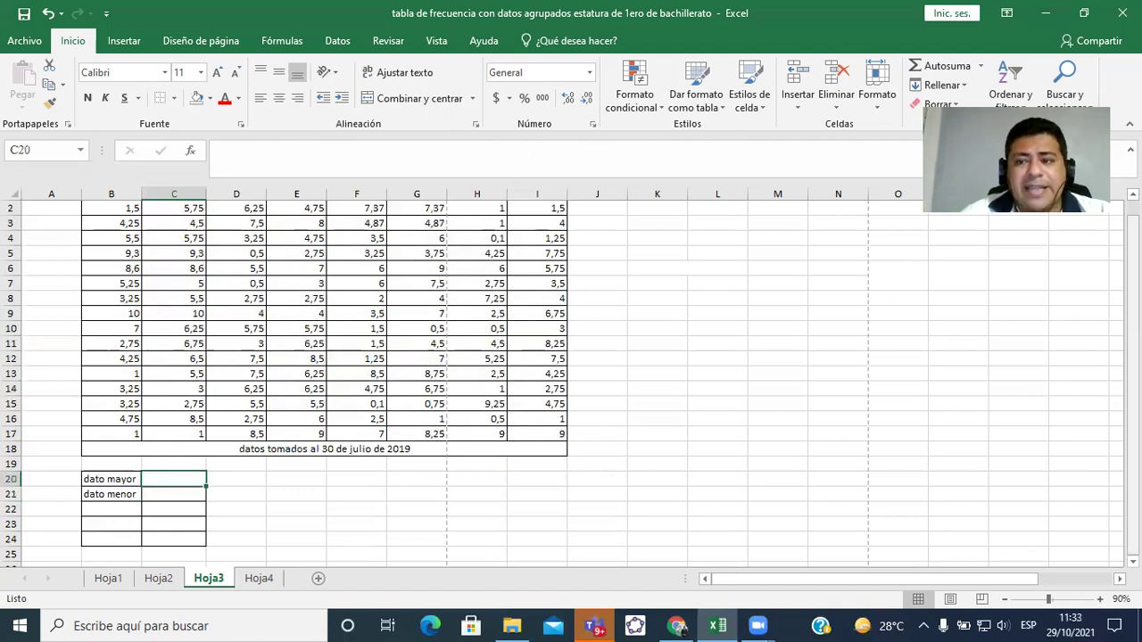
pyautogui.write('=')
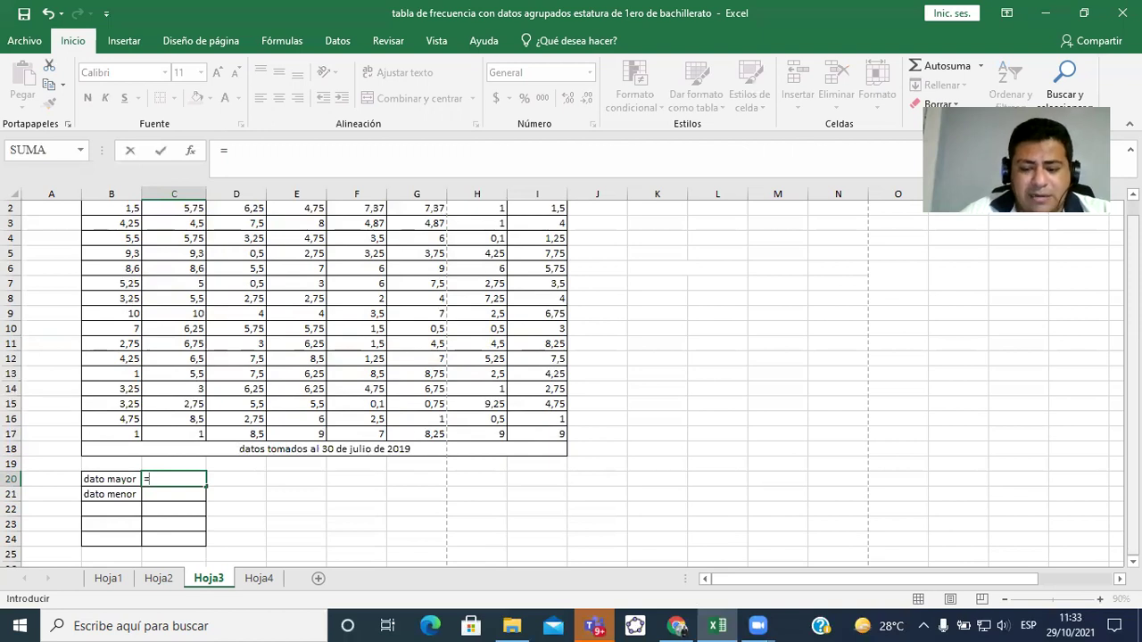
pyautogui.write('ma')
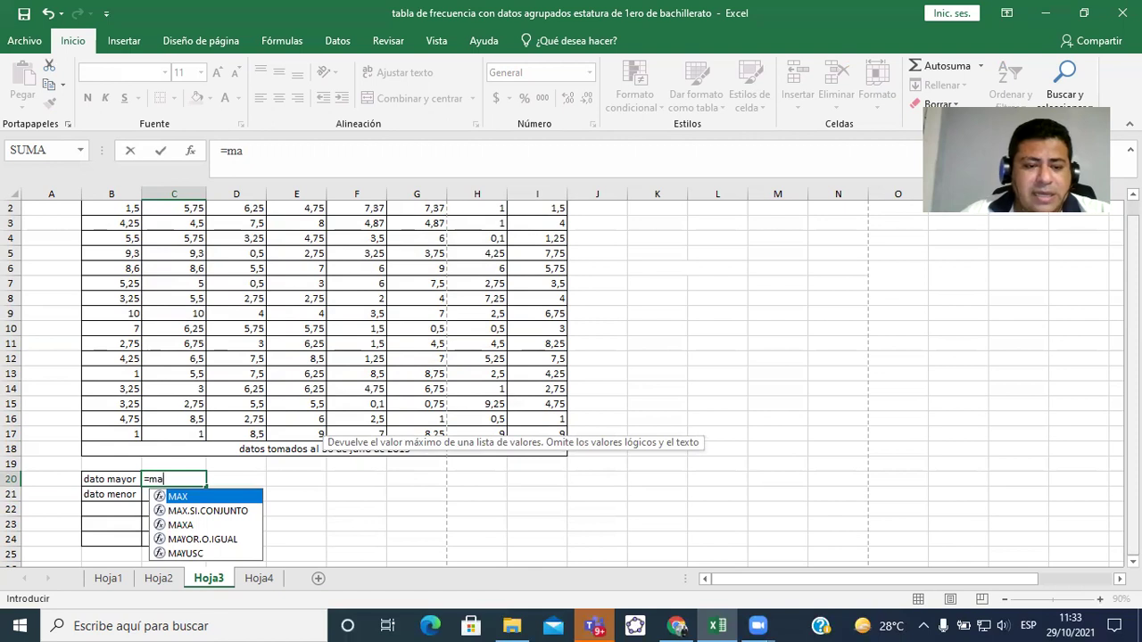
pyautogui.doubleClick(178, 498)
pyautogui.moveTo(128, 208); pyautogui.dragTo(538, 430)
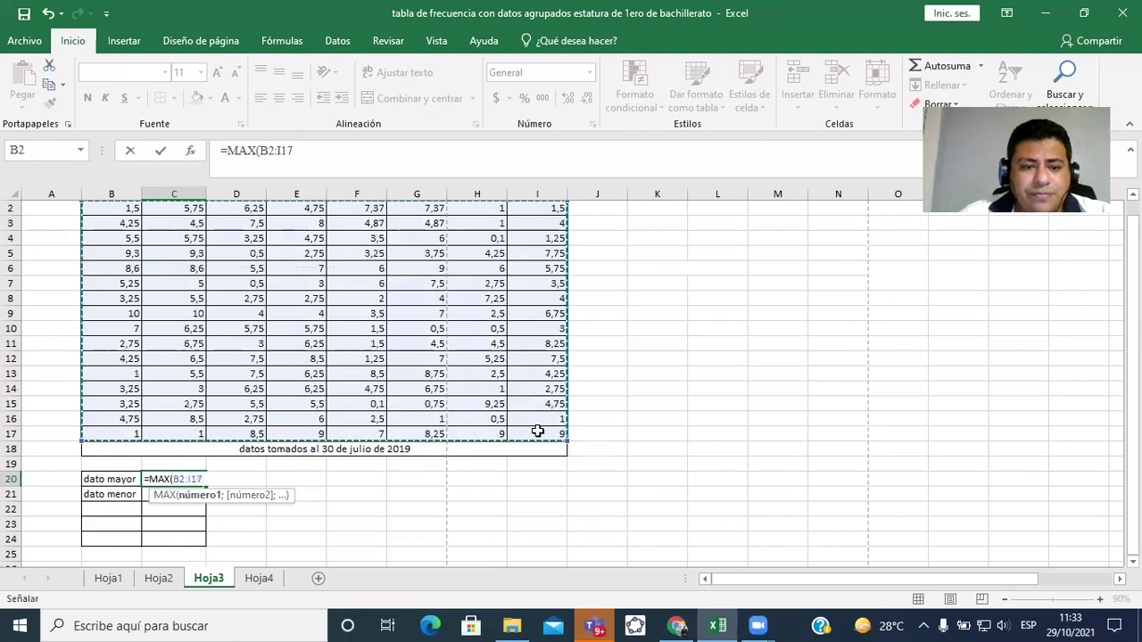
pyautogui.write(')')
pyautogui.press('Return')
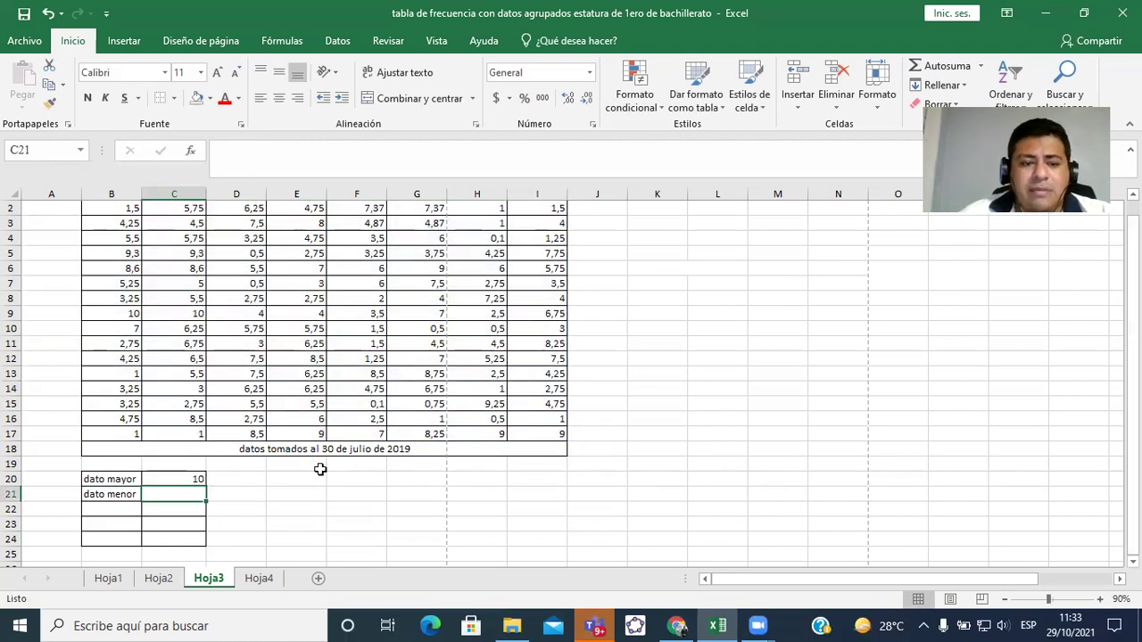
# Calculate the lowest grade in C21 with the formula =MIN(B2:I17)
pyautogui.write('=')
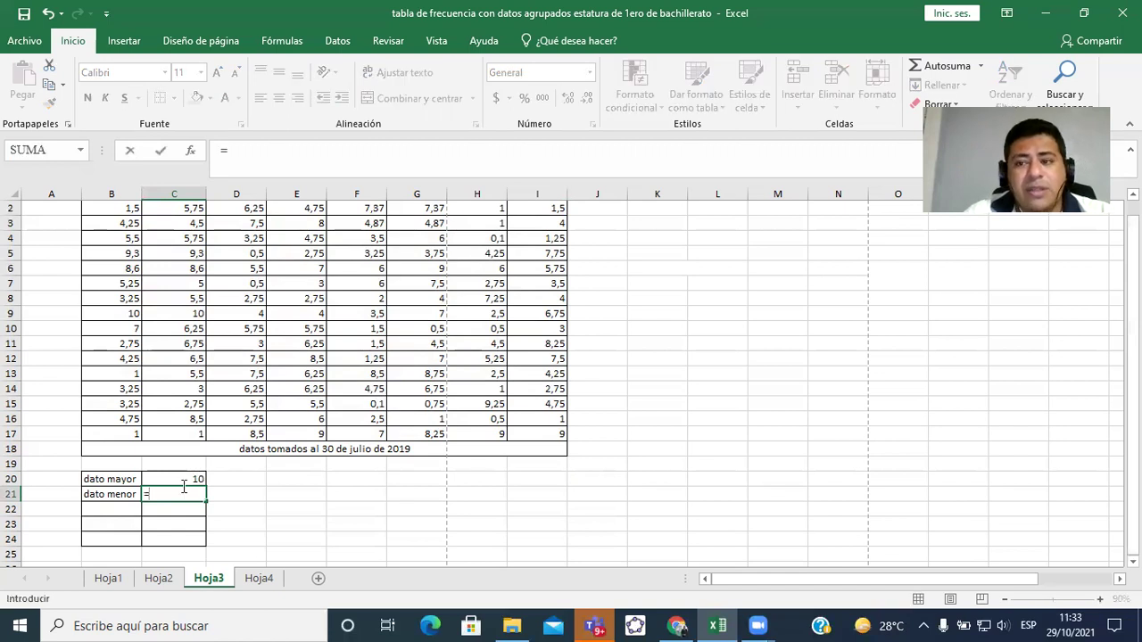
pyautogui.write('min')
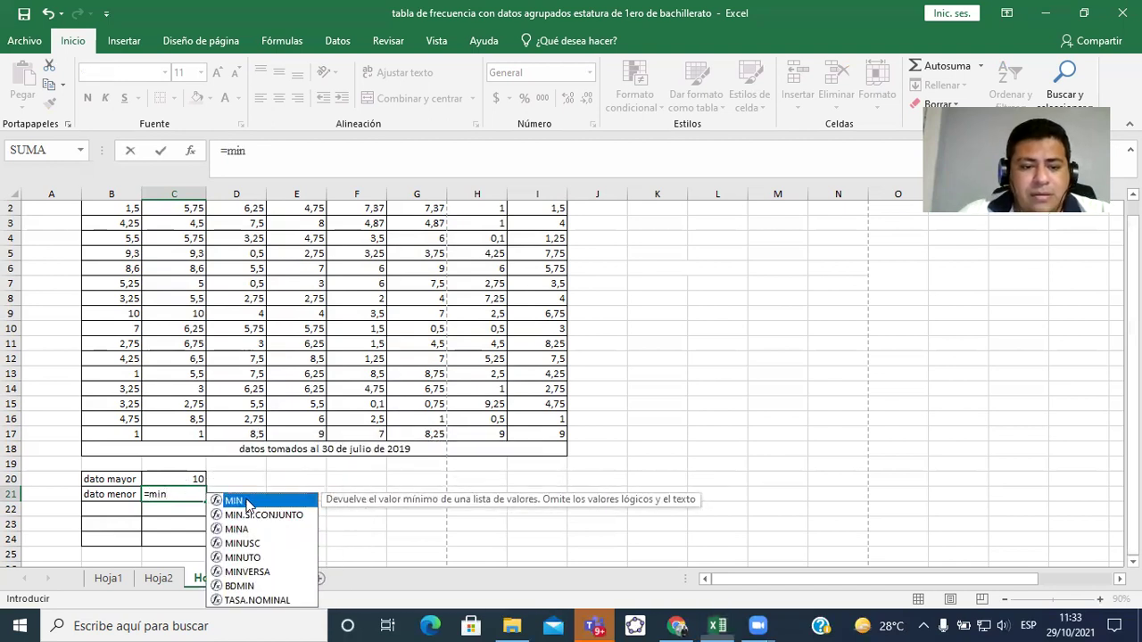
pyautogui.doubleClick(247, 501)
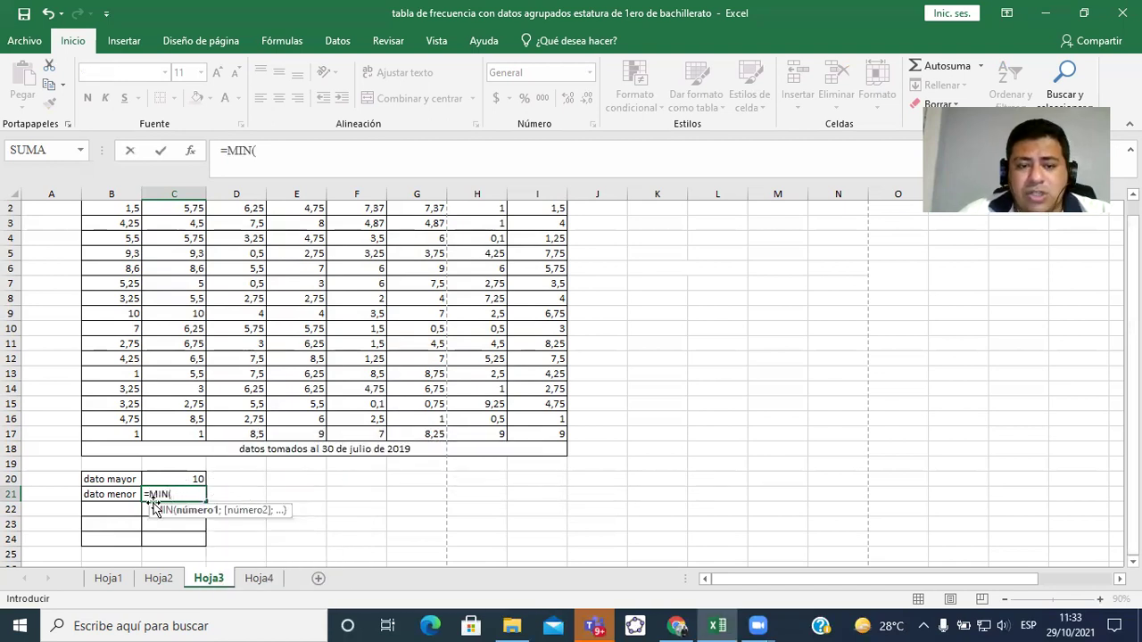
pyautogui.moveTo(133, 208); pyautogui.dragTo(526, 435)
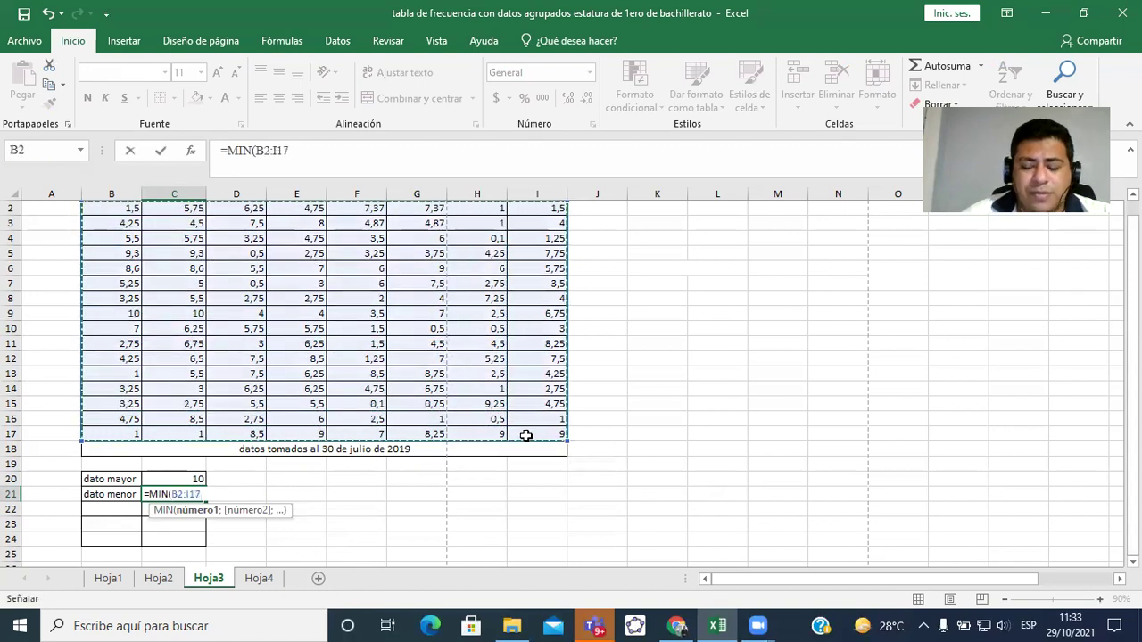
pyautogui.write(')')
pyautogui.press('Return')
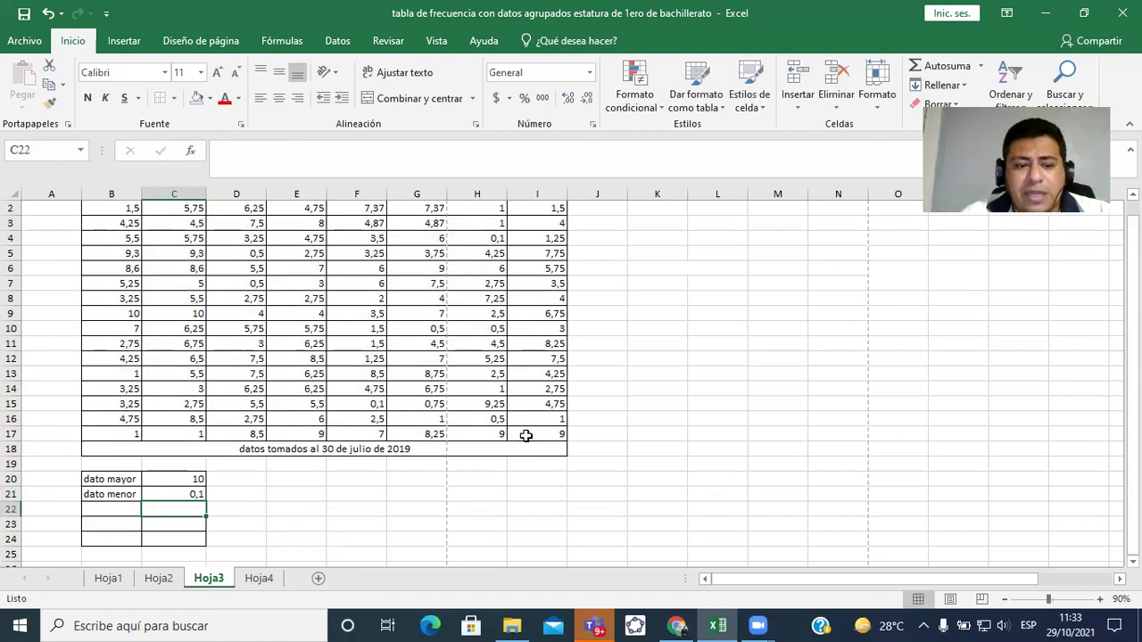
pyautogui.press('Up')
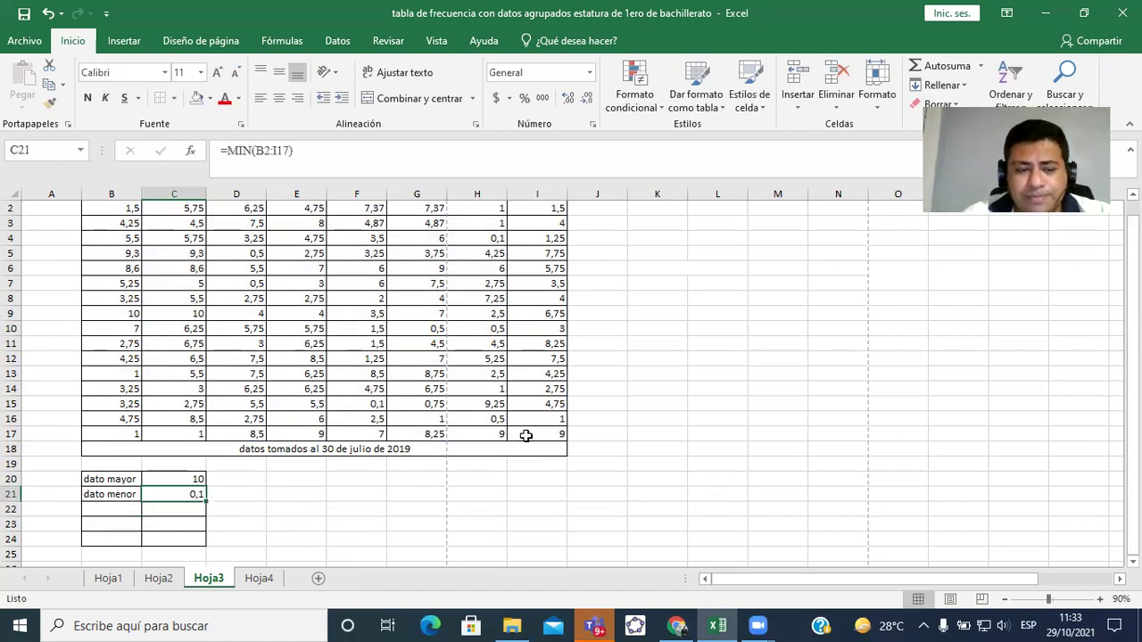
# Add the label "rango" in B22 and calculate the range in C22 with =C20-C21
pyautogui.press('Down')
pyautogui.press('Left')
pyautogui.write('rango')
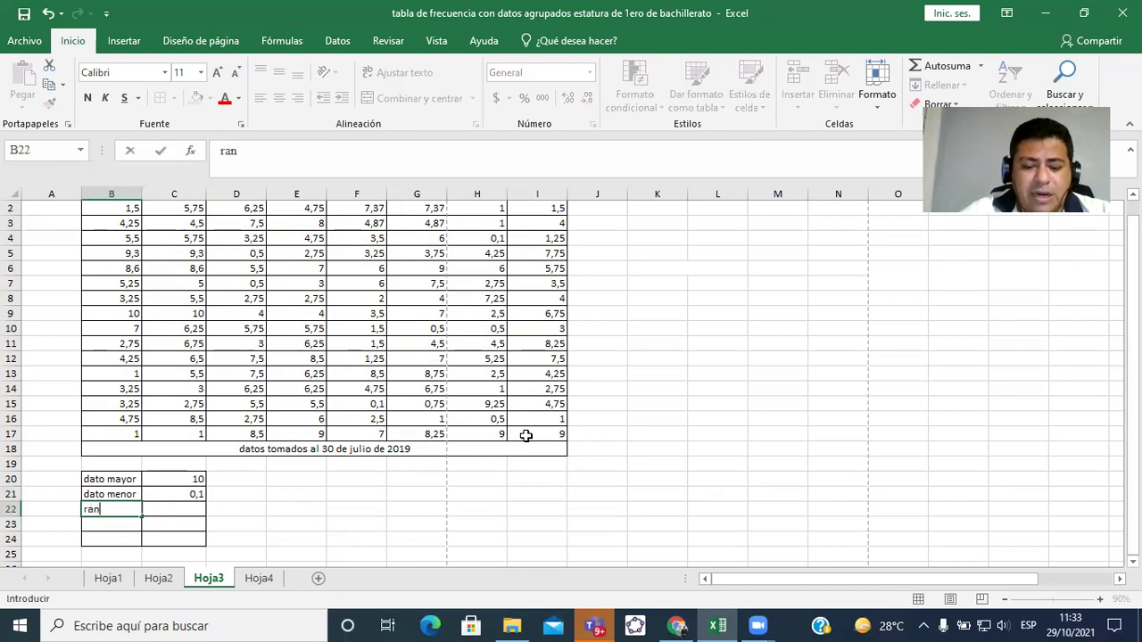
pyautogui.press('Tab')
pyautogui.write('=')
pyautogui.press('Up')
pyautogui.press('Up')
pyautogui.write('-')
pyautogui.press('Up')
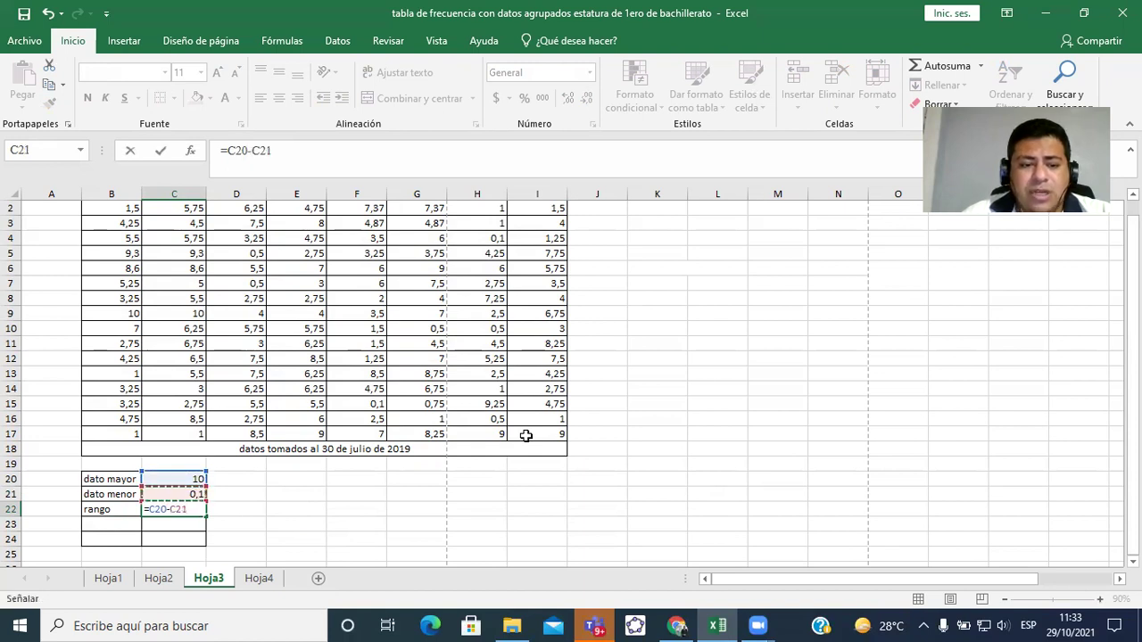
pyautogui.press('Return')
pyautogui.press('Up')
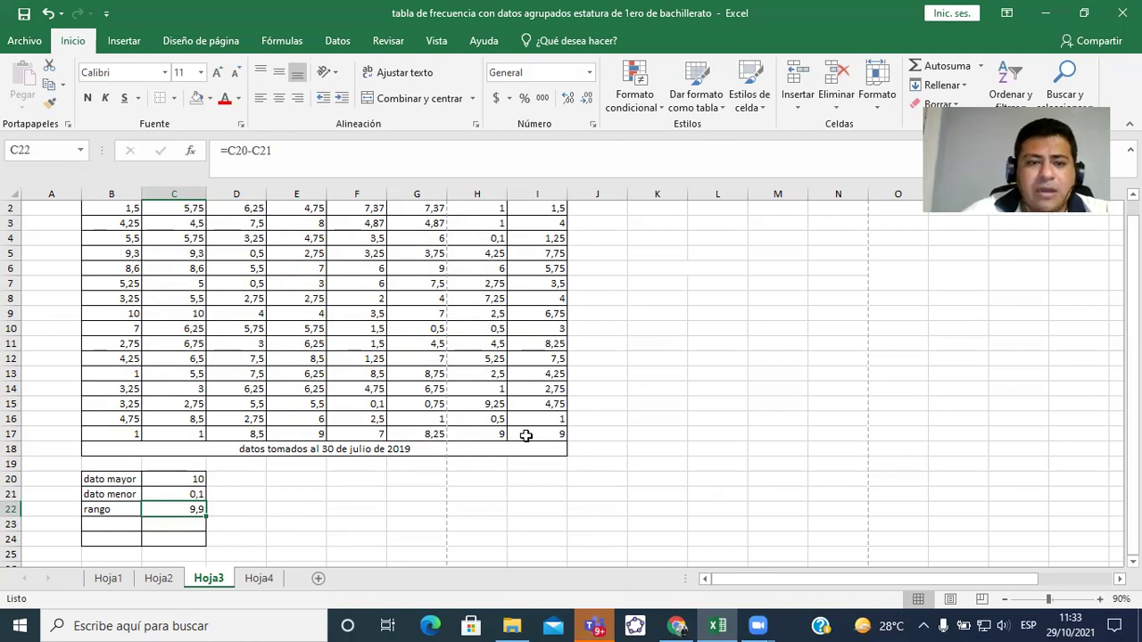
# Count the grades in B2:I17 and record the sample size as "n" in B23 with 128 in C23
pyautogui.moveTo(134, 215); pyautogui.dragTo(553, 437)
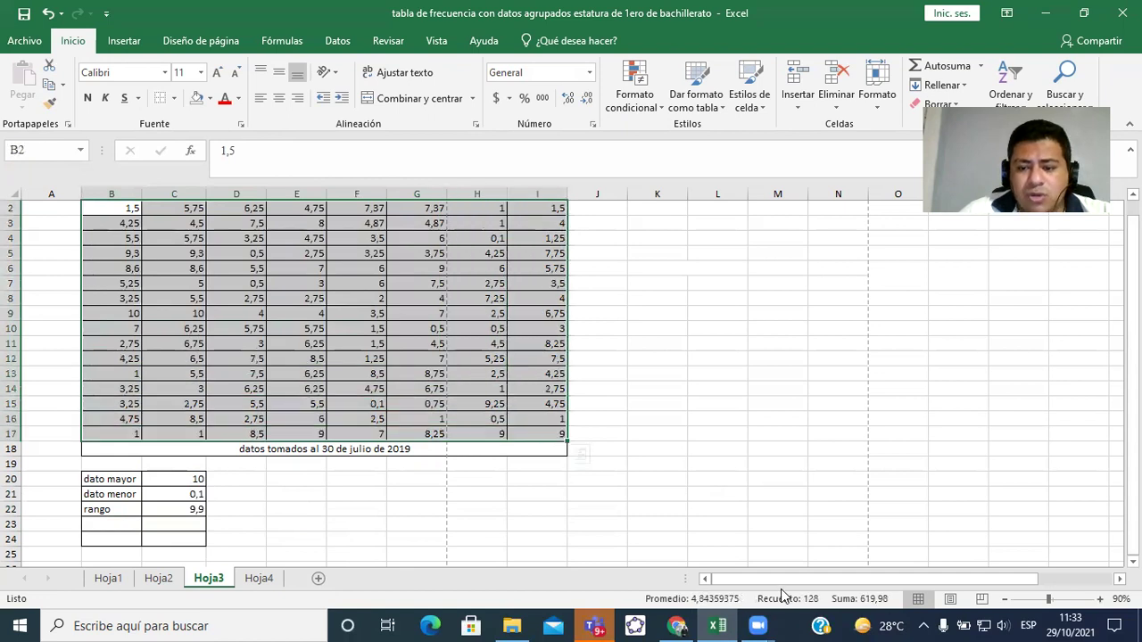
pyautogui.click(348, 509)
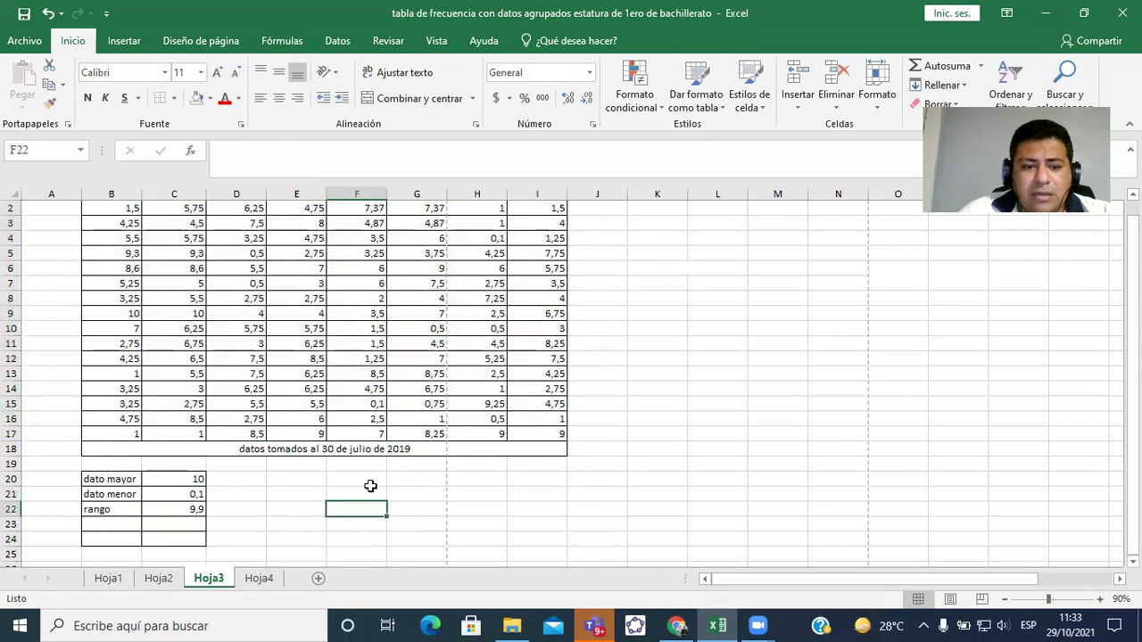
pyautogui.click(258, 480)
pyautogui.press('Down')
pyautogui.press('Down')
pyautogui.press('Down')
pyautogui.press('Left')
pyautogui.press('Left')
pyautogui.write('n')
pyautogui.press('Right')
pyautogui.write('128')
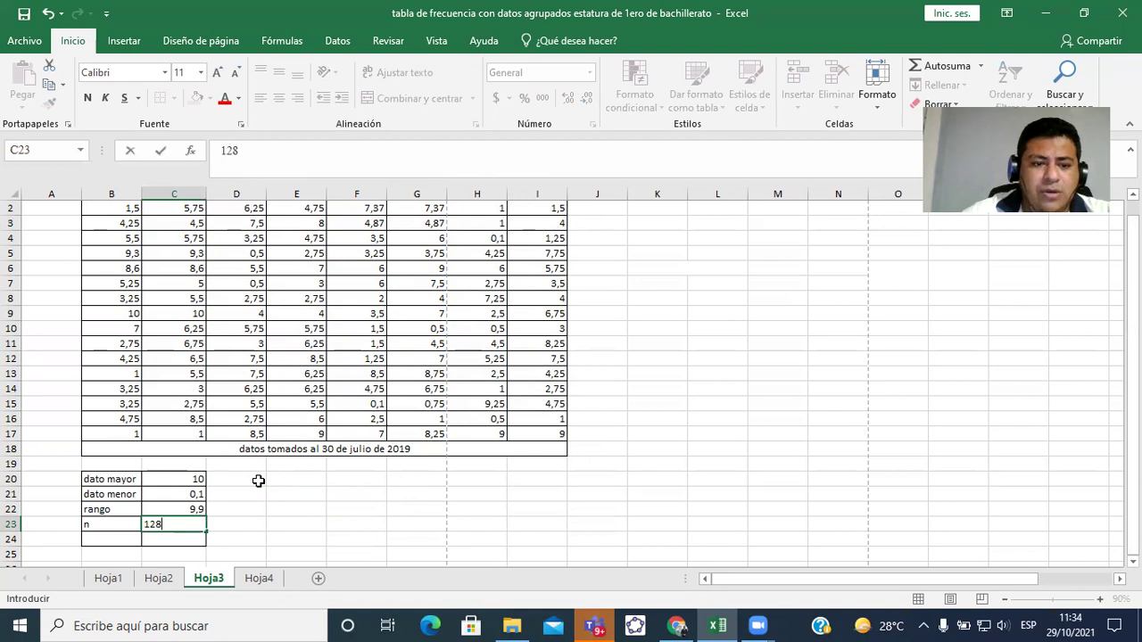
pyautogui.press('Return')
pyautogui.press('Left')
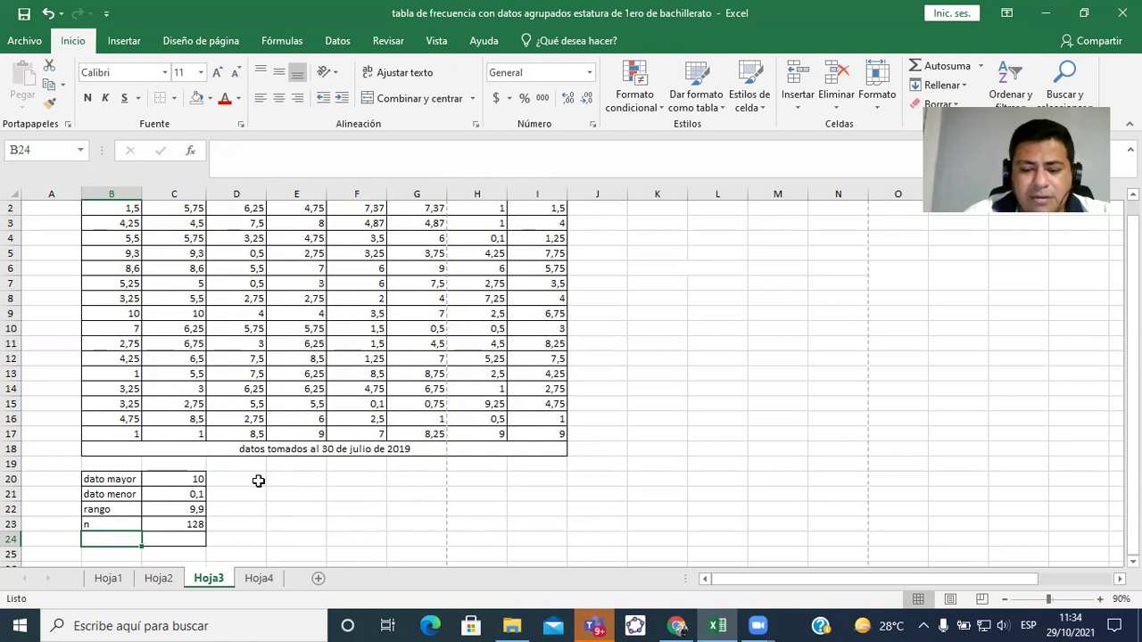
# Add the label "k" in B24 and enter the note "k=número" in E20
pyautogui.write('k')
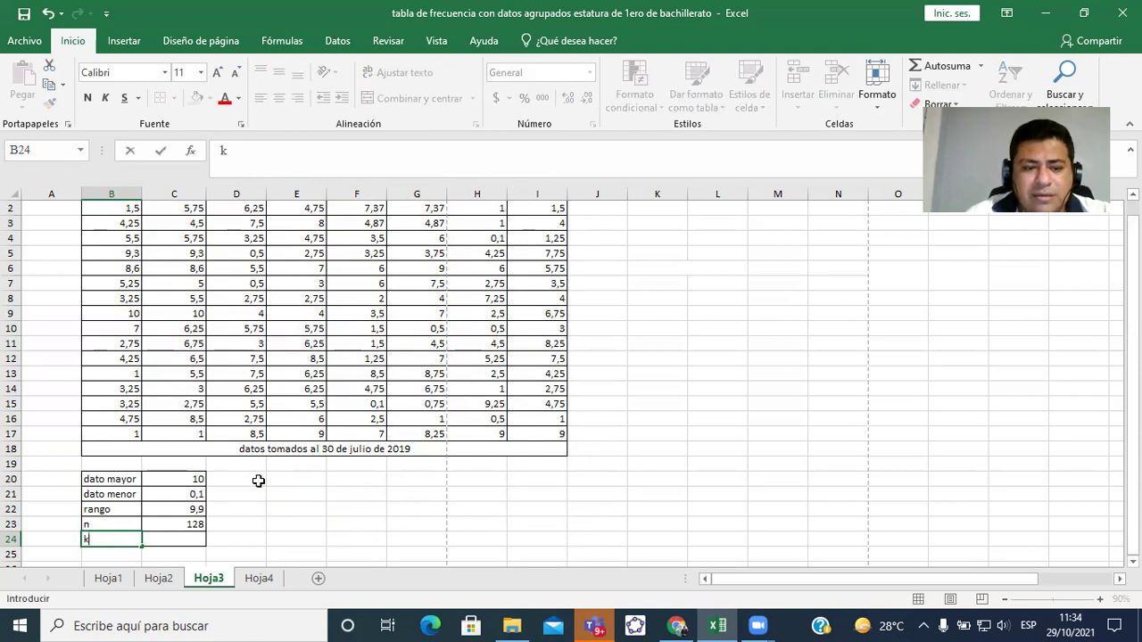
pyautogui.press('Right')
pyautogui.press('Right')
pyautogui.press('Up')
pyautogui.press('Up')
pyautogui.press('Up')
pyautogui.press('Right')
pyautogui.press('Up')
pyautogui.press('Left')
pyautogui.press('Right')
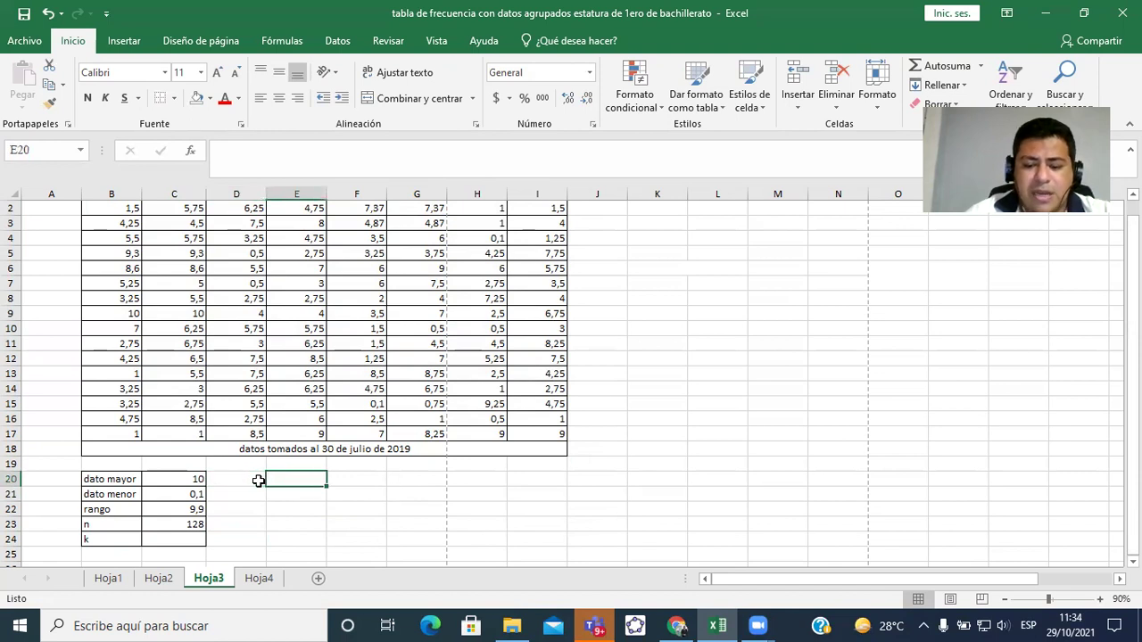
pyautogui.write('k=n')
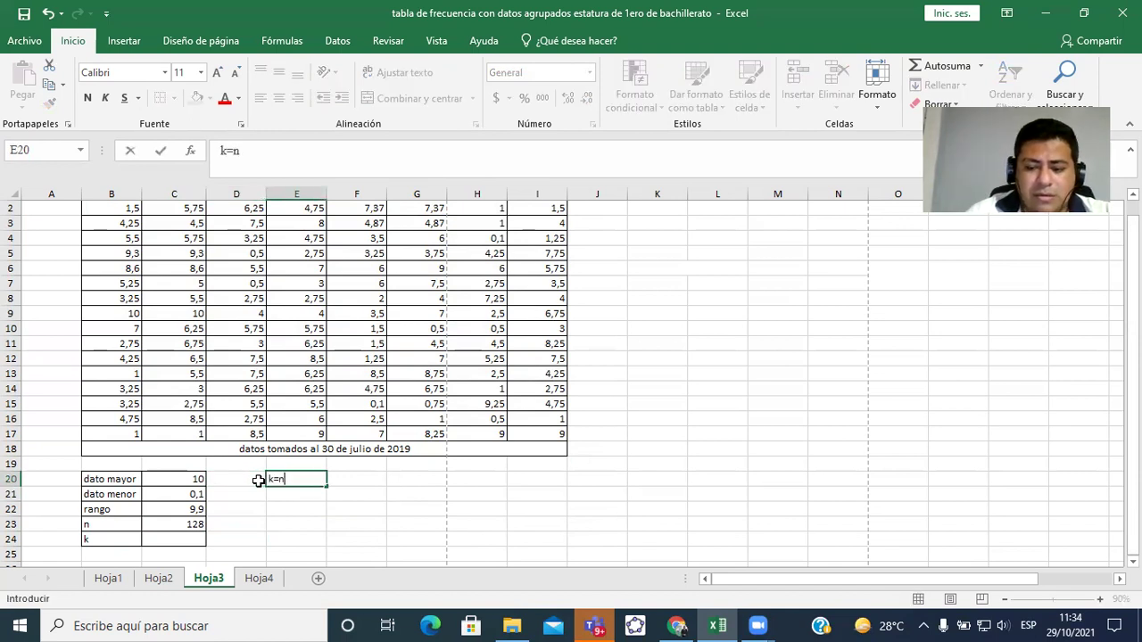
pyautogui.write('úmero')
# Shorten the note in E20 to "k" and enter its description "número de filas" in F20
pyautogui.press('Left')
pyautogui.press('Left')
pyautogui.press('Left')
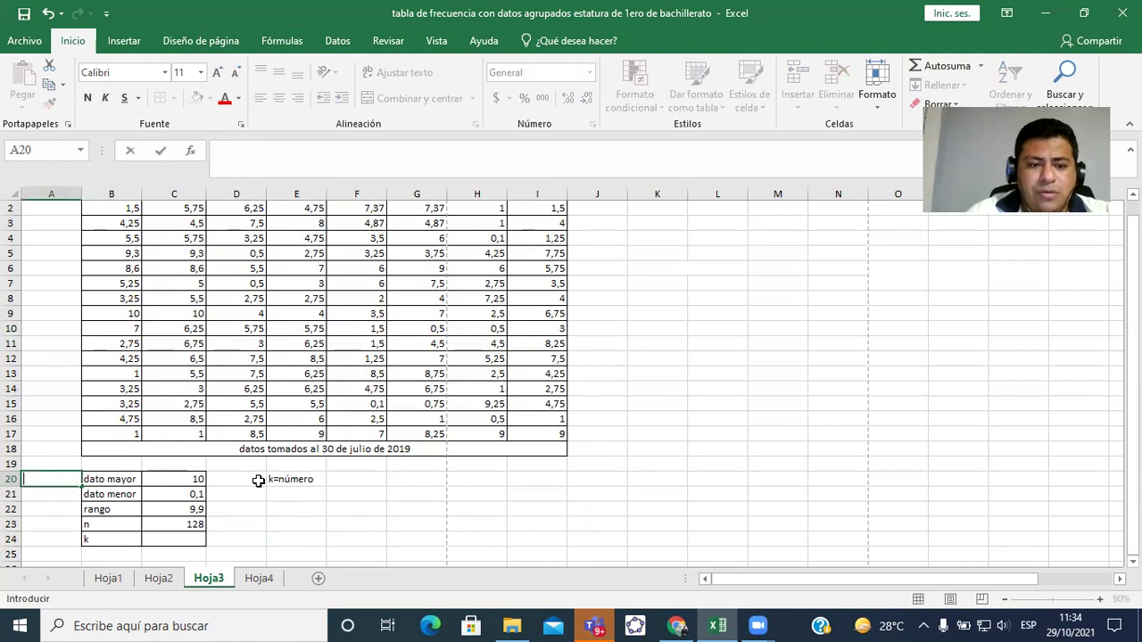
pyautogui.press('Right')
pyautogui.press('Right')
pyautogui.press('Right')
pyautogui.press('F2')
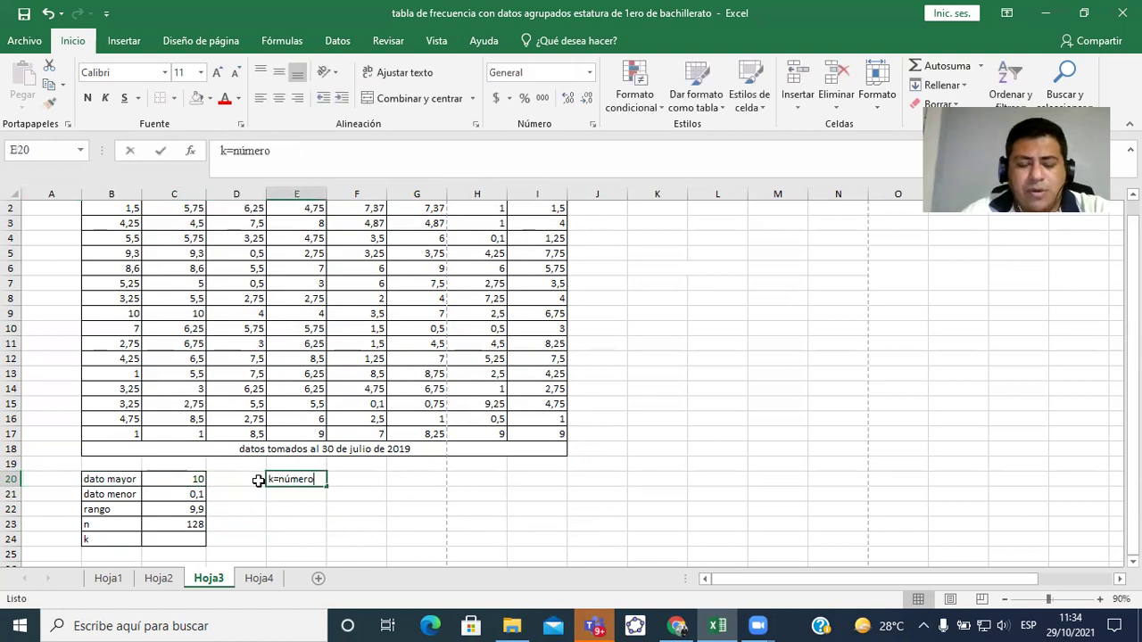
pyautogui.press('BackSpace')
pyautogui.press('BackSpace')
pyautogui.press('BackSpace')
pyautogui.press('BackSpace')
pyautogui.press('BackSpace')
pyautogui.press('BackSpace')
pyautogui.press('BackSpace')
pyautogui.press('Tab')
pyautogui.write('número de filas')
pyautogui.press('Return')
# Add the legend entry "n" in E21 with the description "total de datos" in F21
pyautogui.write('n')
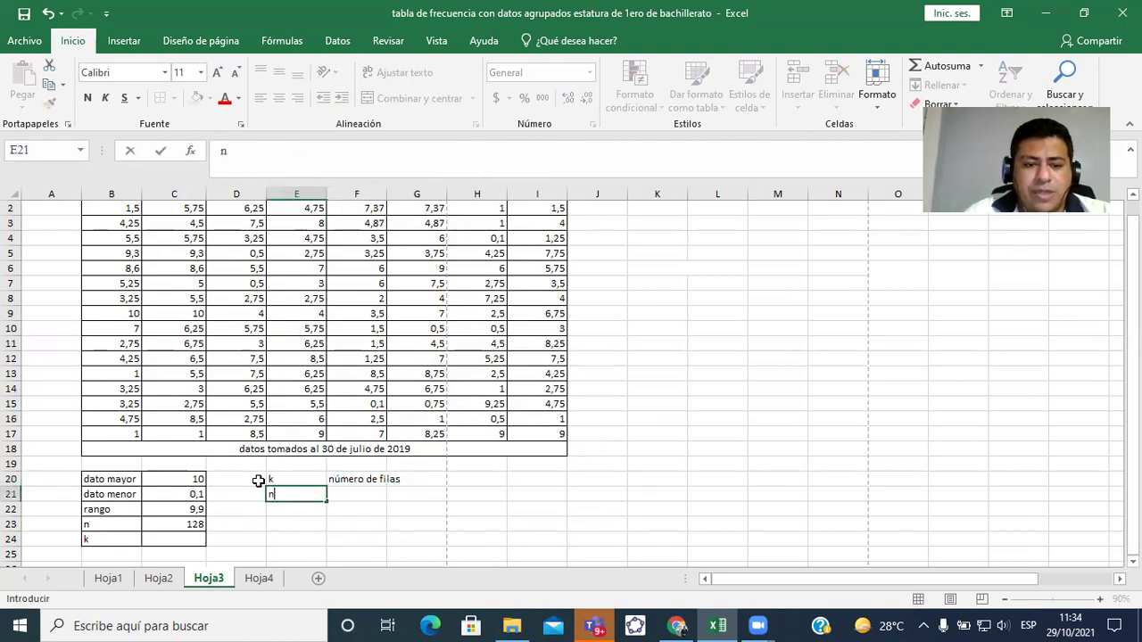
pyautogui.press('Tab')
pyautogui.write('total de datos')
pyautogui.press('Tab')
pyautogui.press('Left')
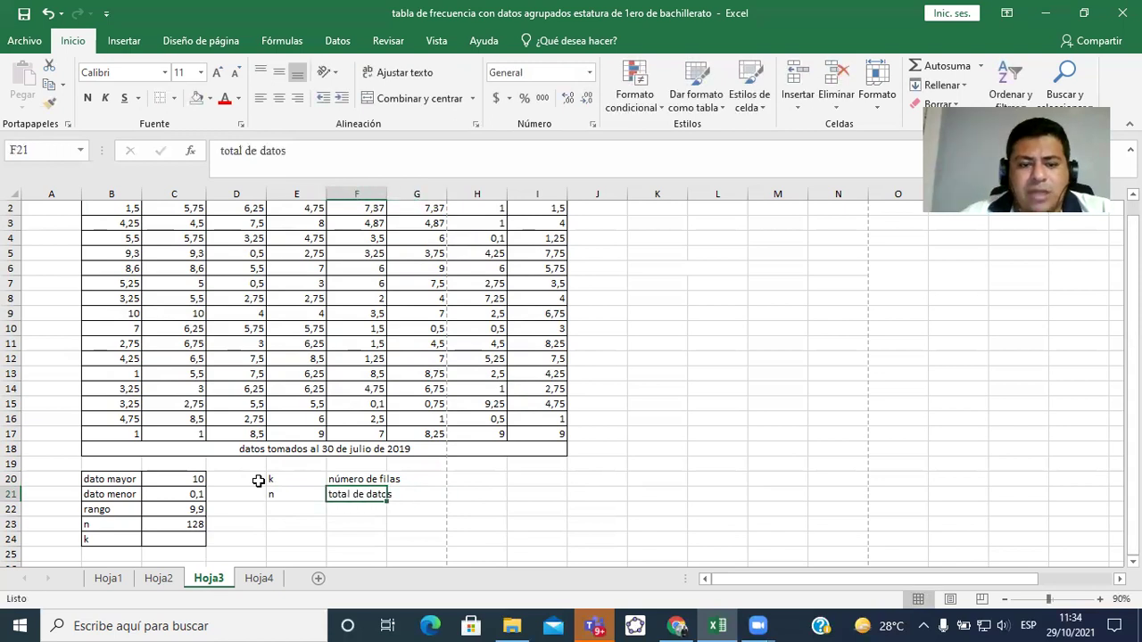
# Apply all borders to the legend range E20:F21
pyautogui.moveTo(277, 478); pyautogui.dragTo(331, 506)
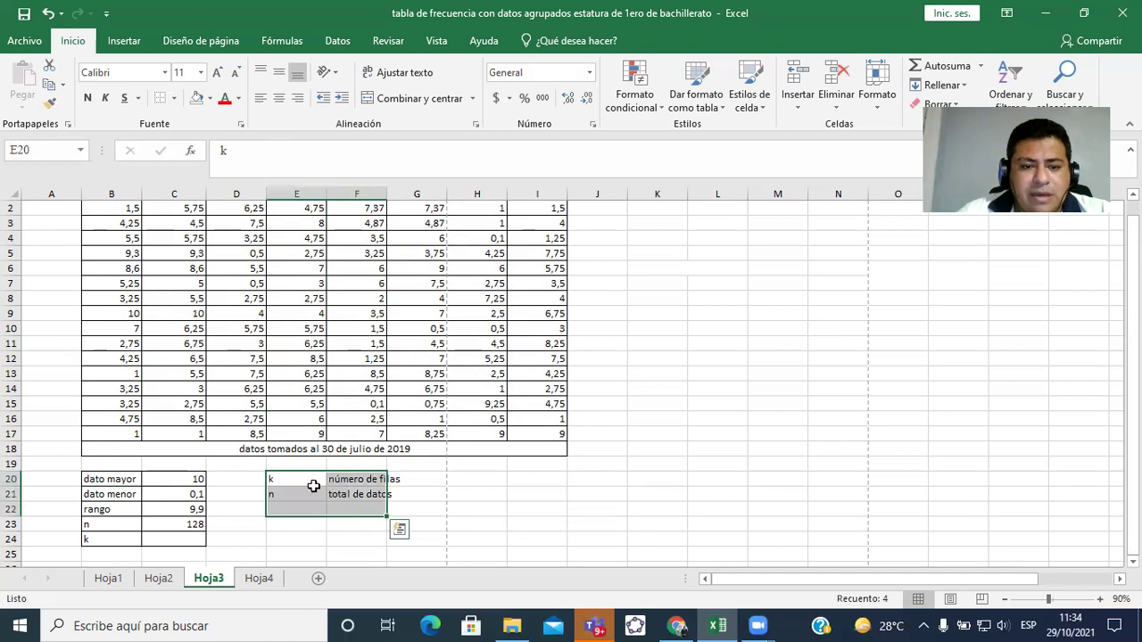
pyautogui.click(312, 482)
pyautogui.click(267, 498)
pyautogui.moveTo(288, 478); pyautogui.dragTo(375, 497)
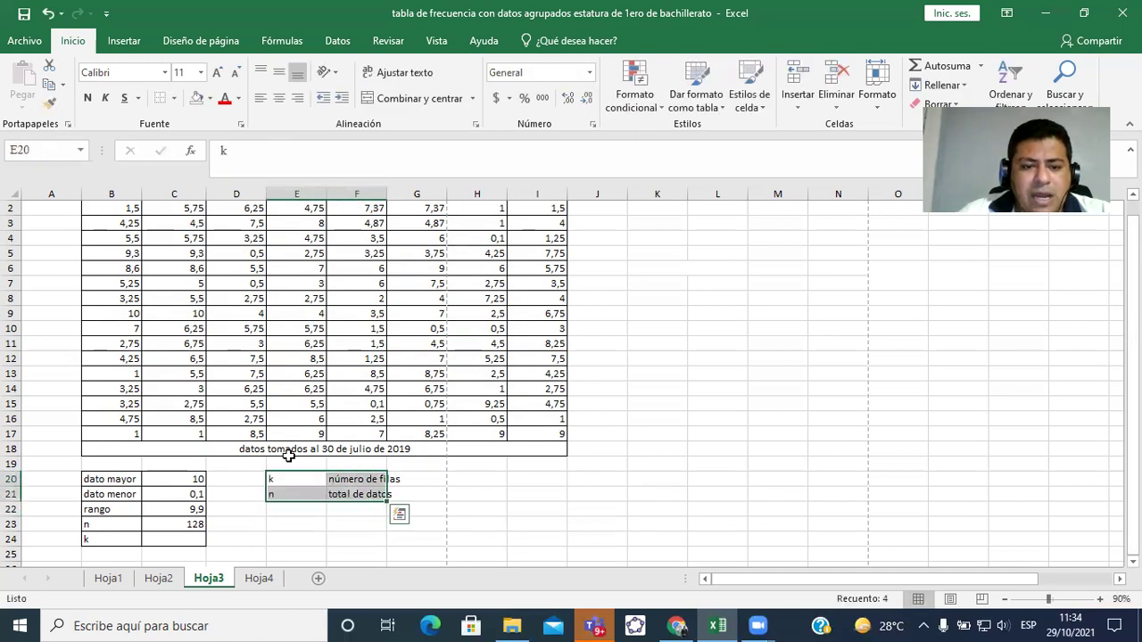
pyautogui.click(173, 104)
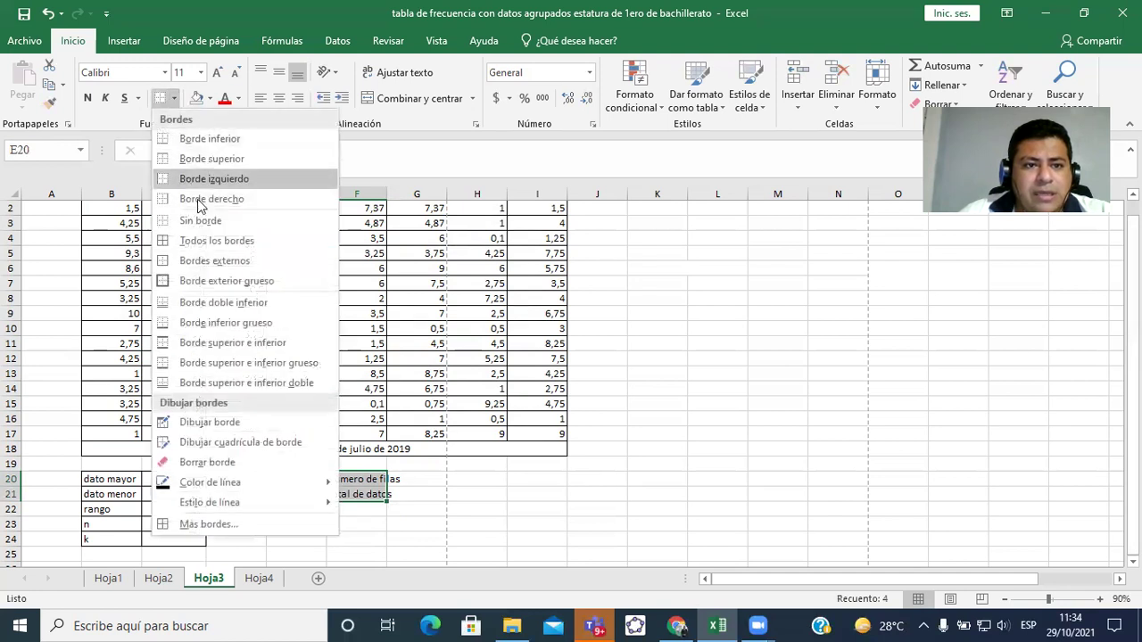
pyautogui.click(208, 240)
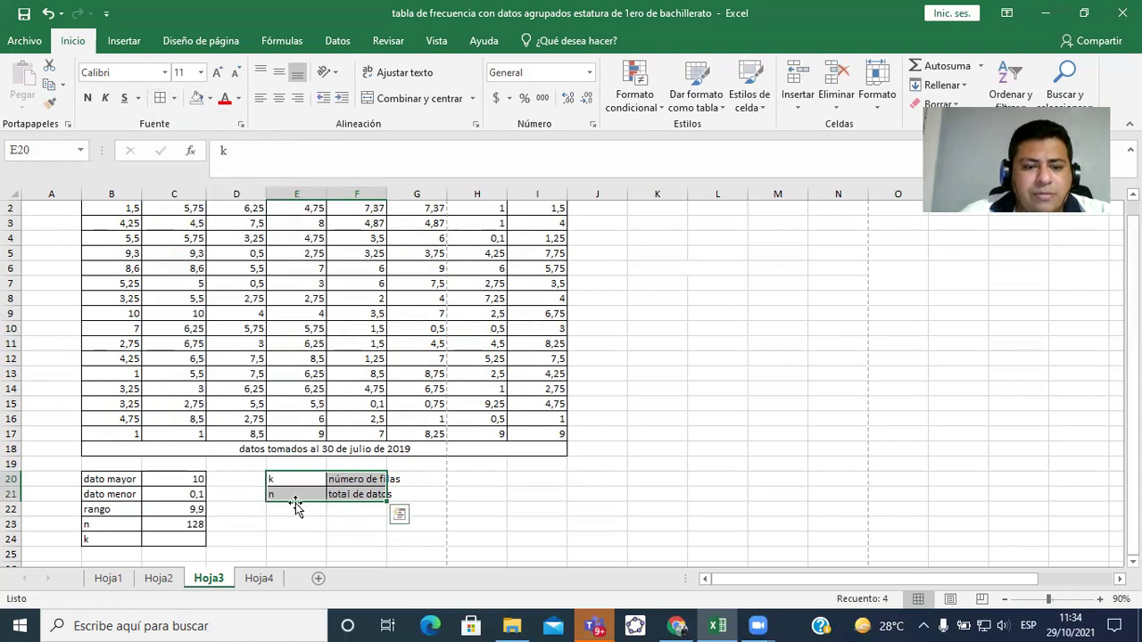
pyautogui.click(399, 513)
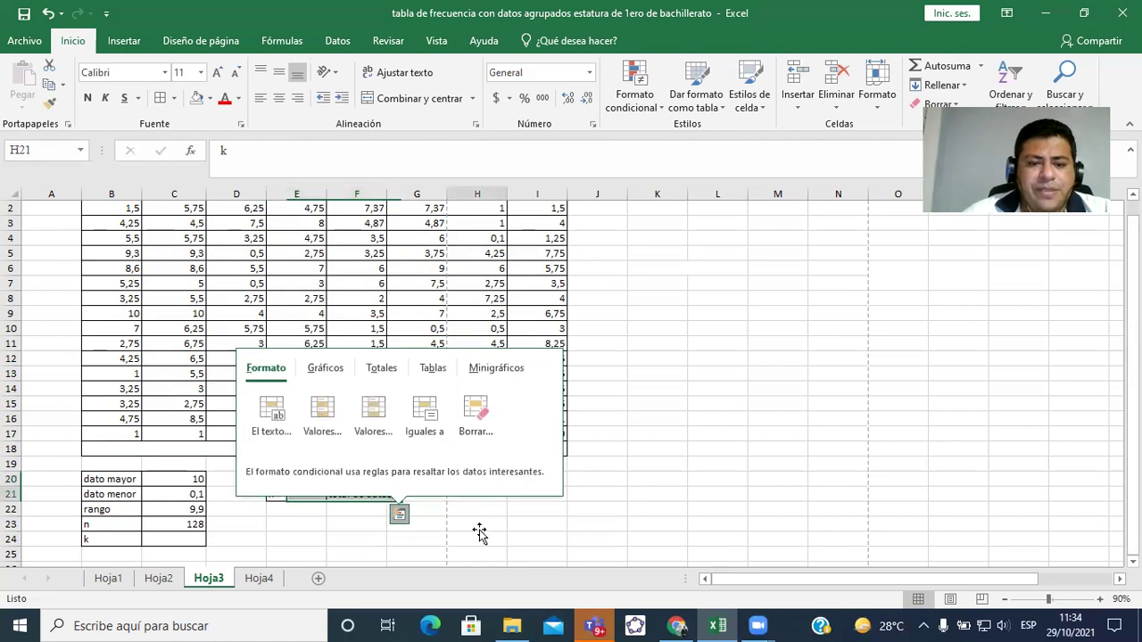
pyautogui.click(481, 527)
# Calculate the number of rows k in C24 with the formula =1+3,322*LOG10(C23)
pyautogui.click(150, 540)
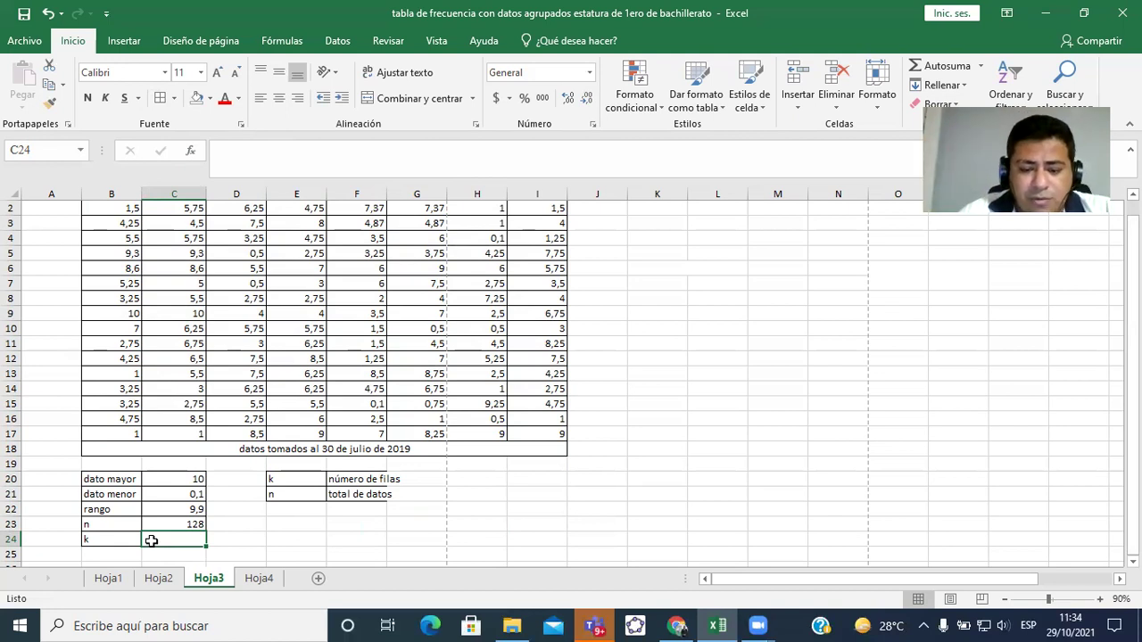
pyautogui.write('=')
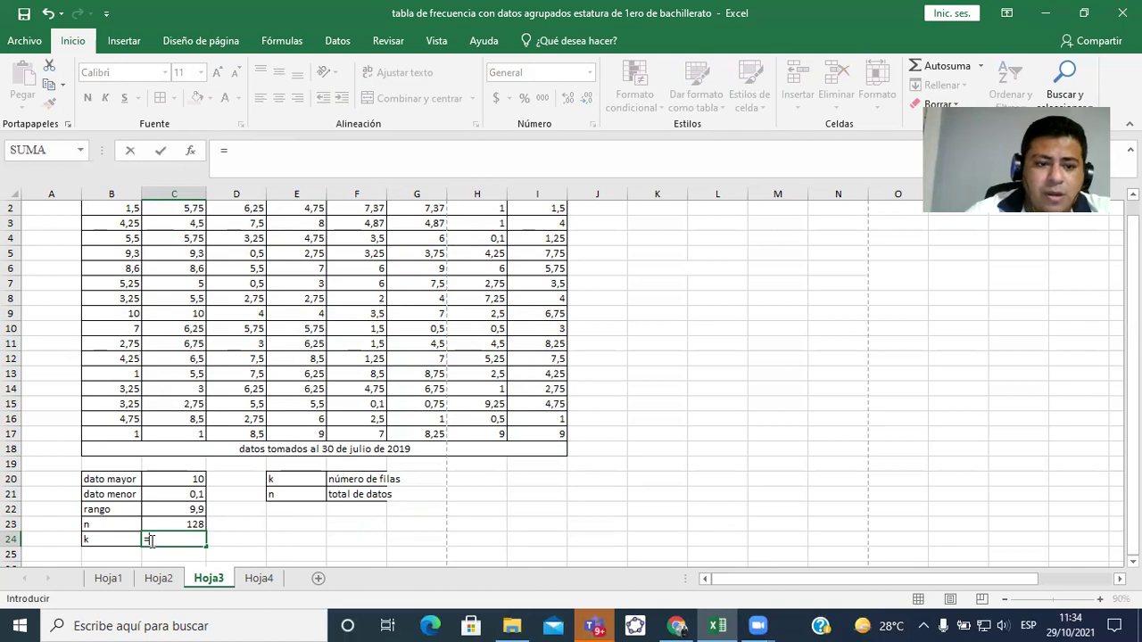
pyautogui.write('1+3')
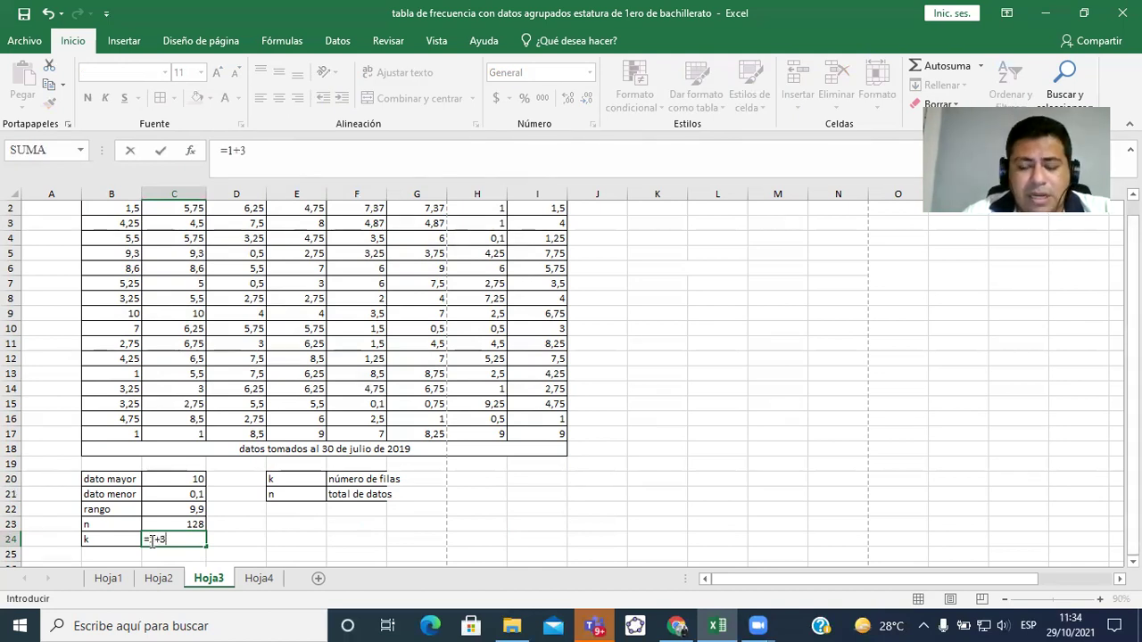
pyautogui.write(',322')
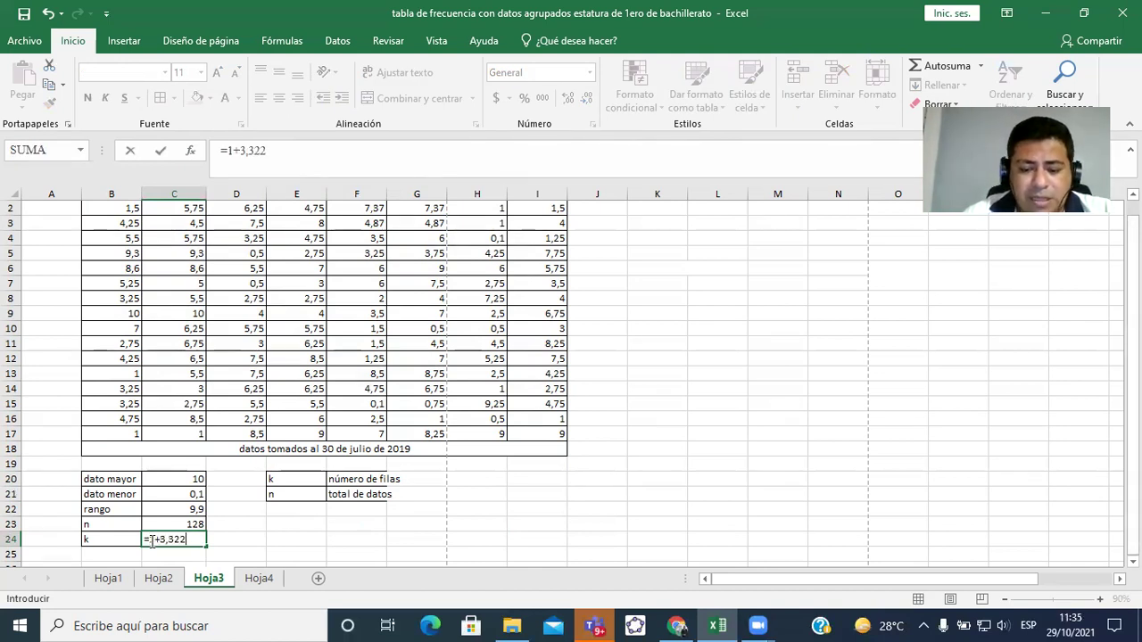
pyautogui.write('*l')
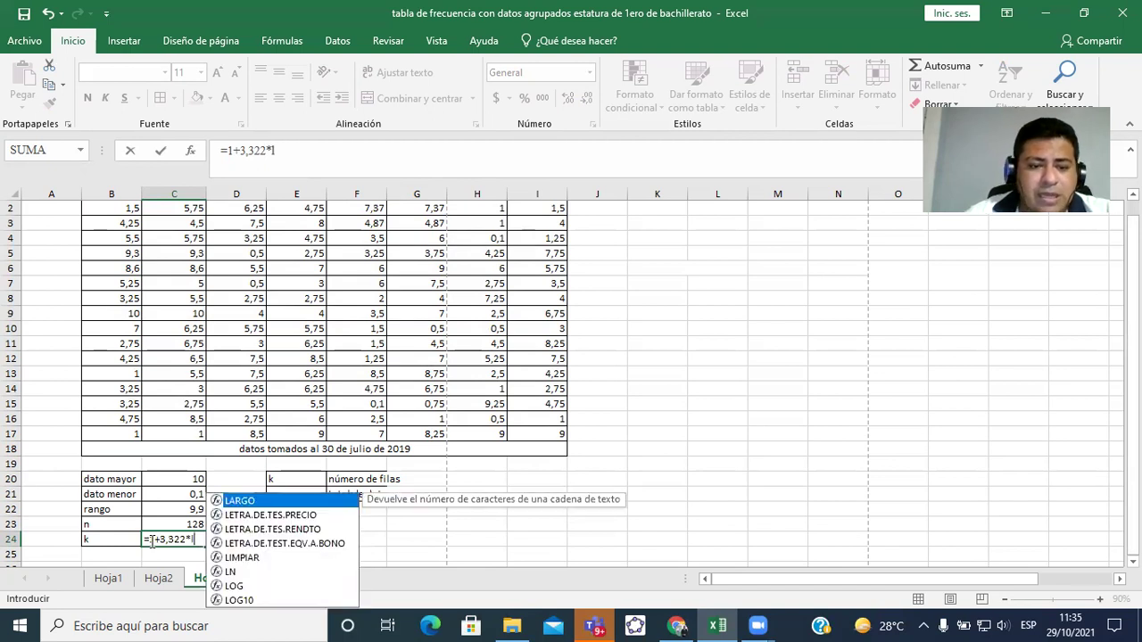
pyautogui.write('o')
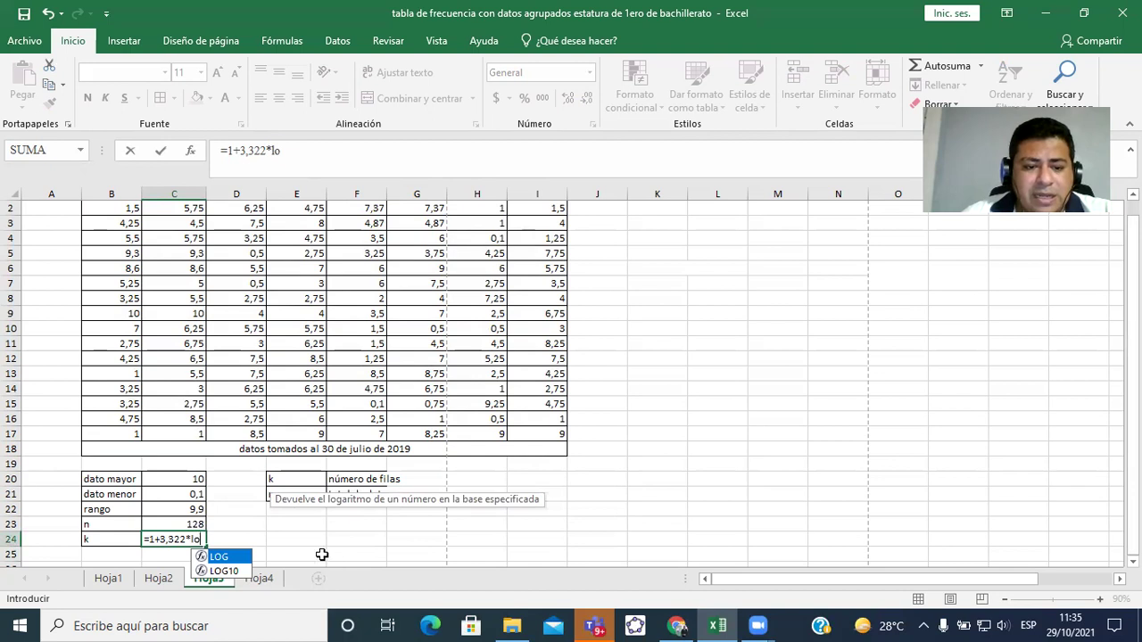
pyautogui.click(225, 571)
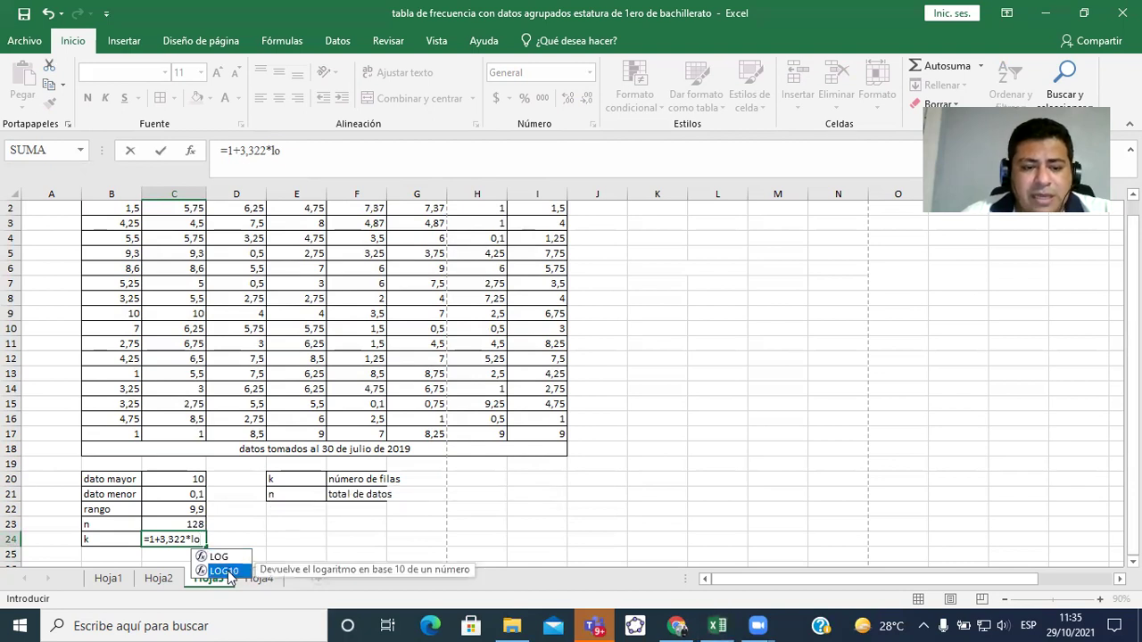
pyautogui.doubleClick(228, 573)
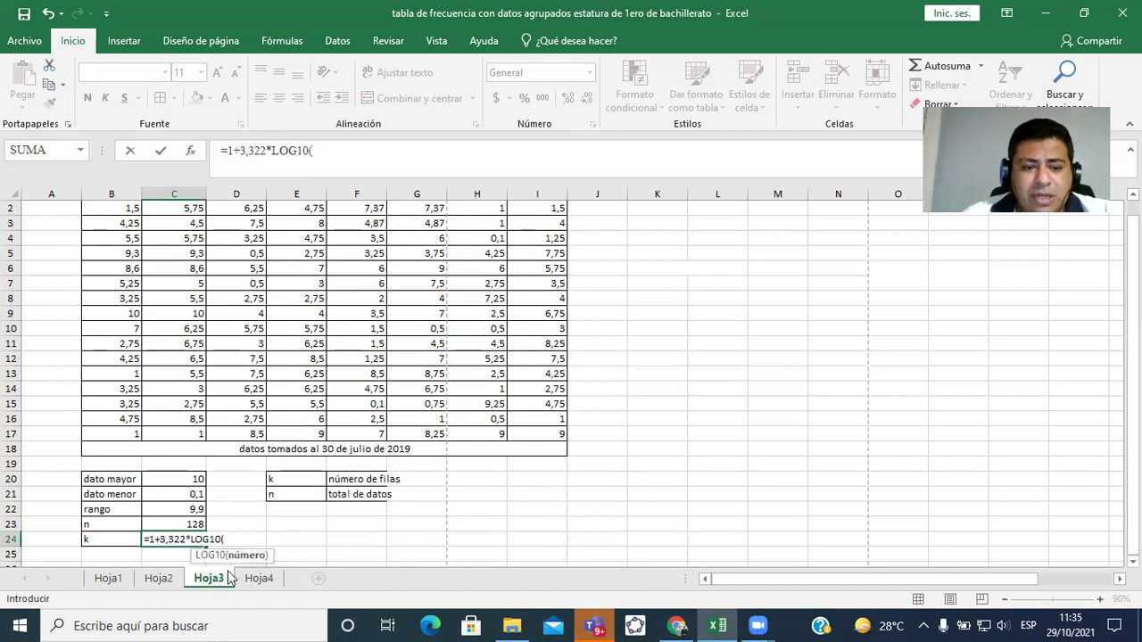
pyautogui.click(174, 523)
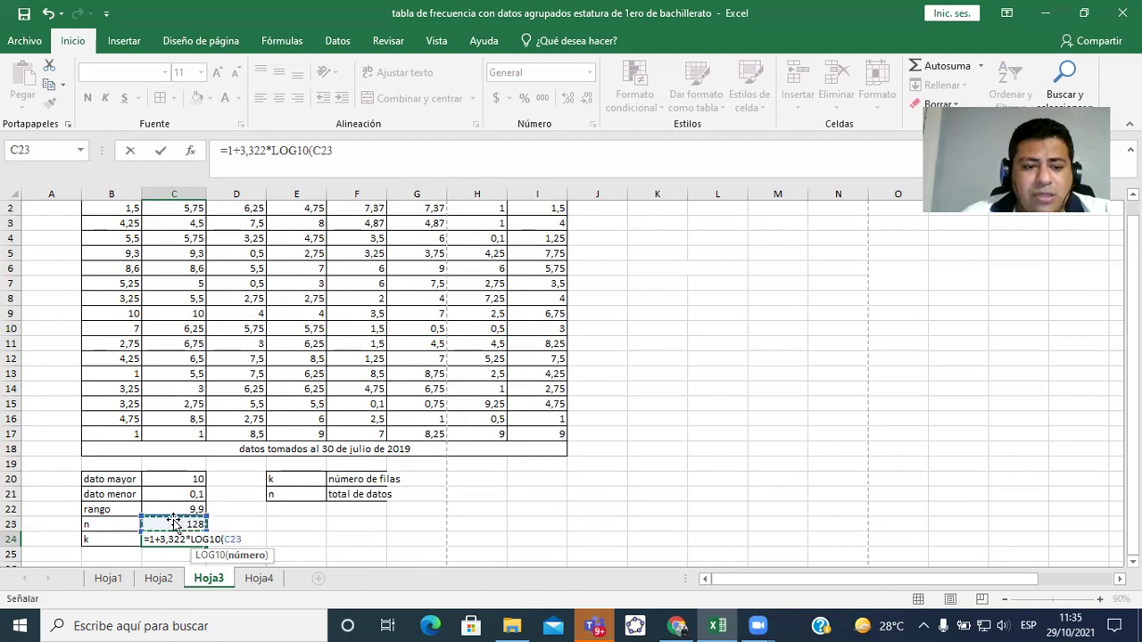
pyautogui.write(')')
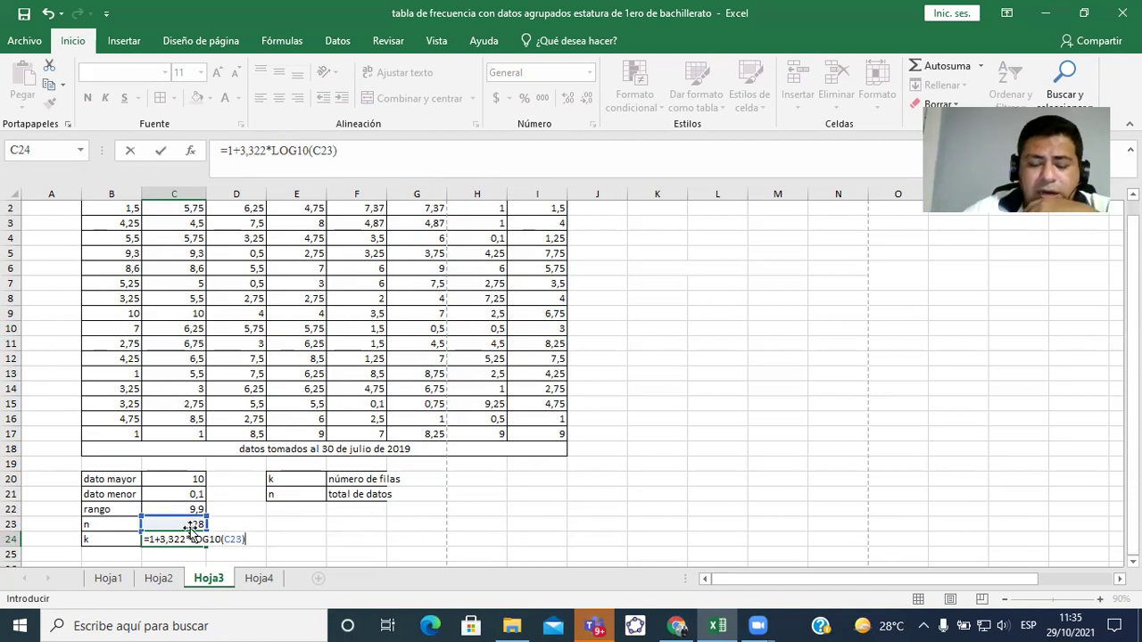
pyautogui.hotkey('ctrl', 'Return')
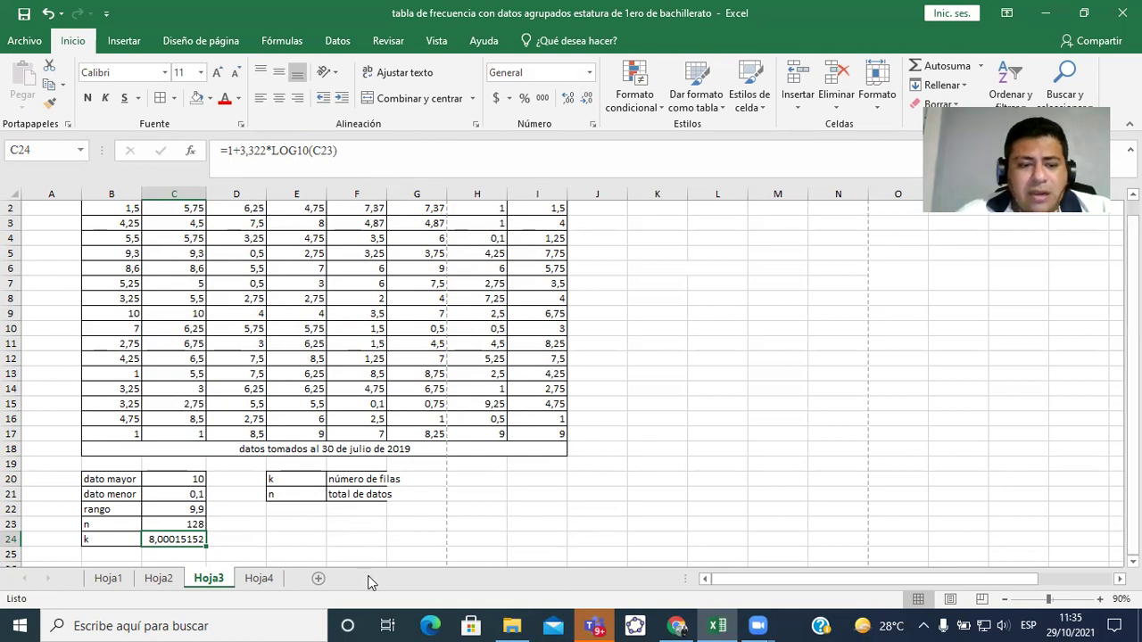
# Add the label "AI" in B25 and calculate the interval width in C25 with =C22/C24
pyautogui.click(105, 555)
pyautogui.write('an')
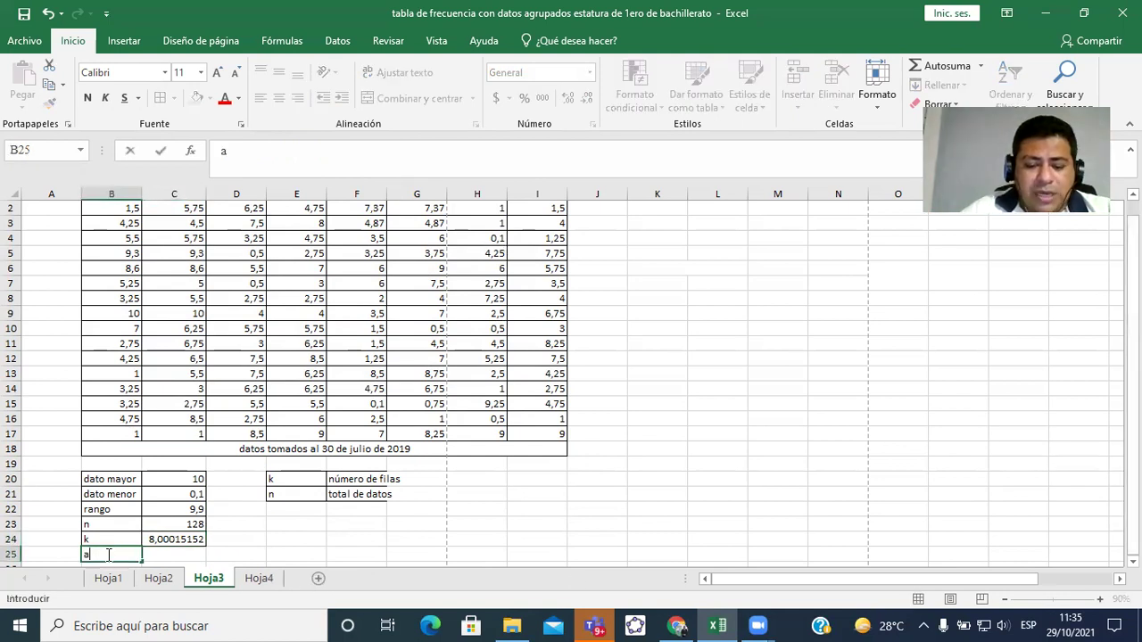
pyautogui.press('BackSpace')
pyautogui.press('BackSpace')
pyautogui.write('AI')
pyautogui.press('Tab')
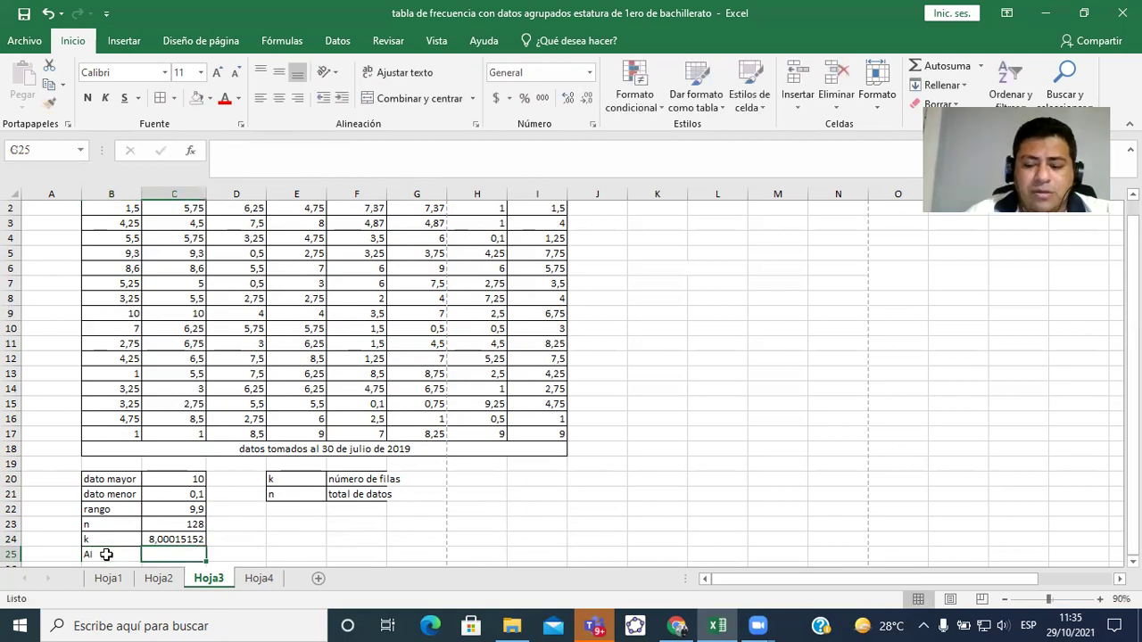
pyautogui.write('=')
pyautogui.press('Up')
pyautogui.press('Up')
pyautogui.press('Up')
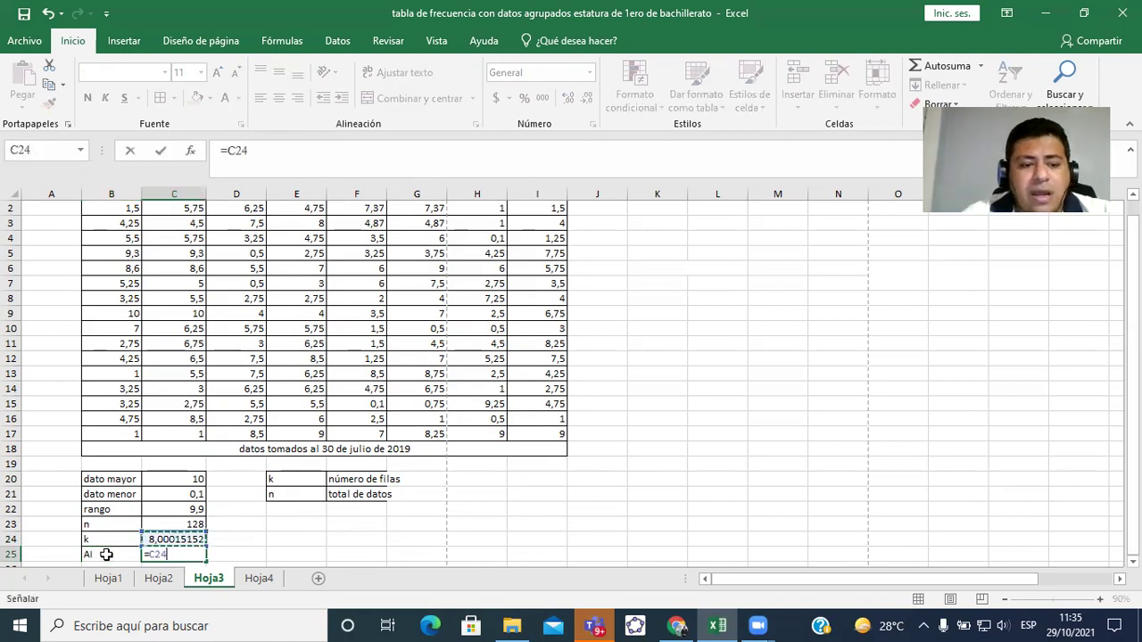
pyautogui.write('/')
pyautogui.press('Up')
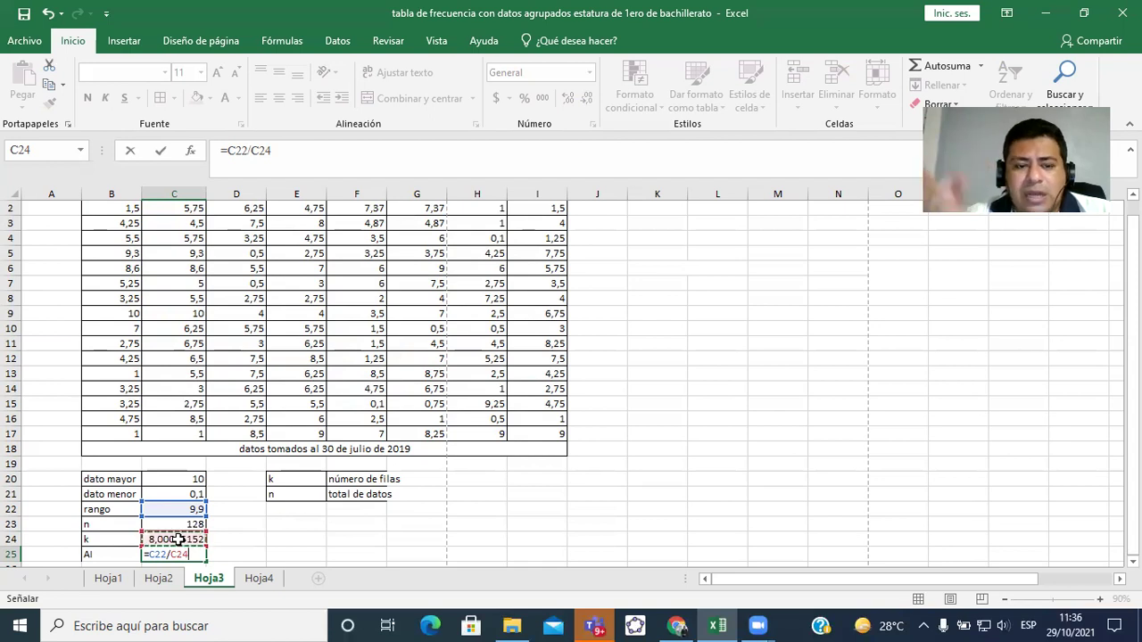
pyautogui.hotkey('ctrl', 'Return')
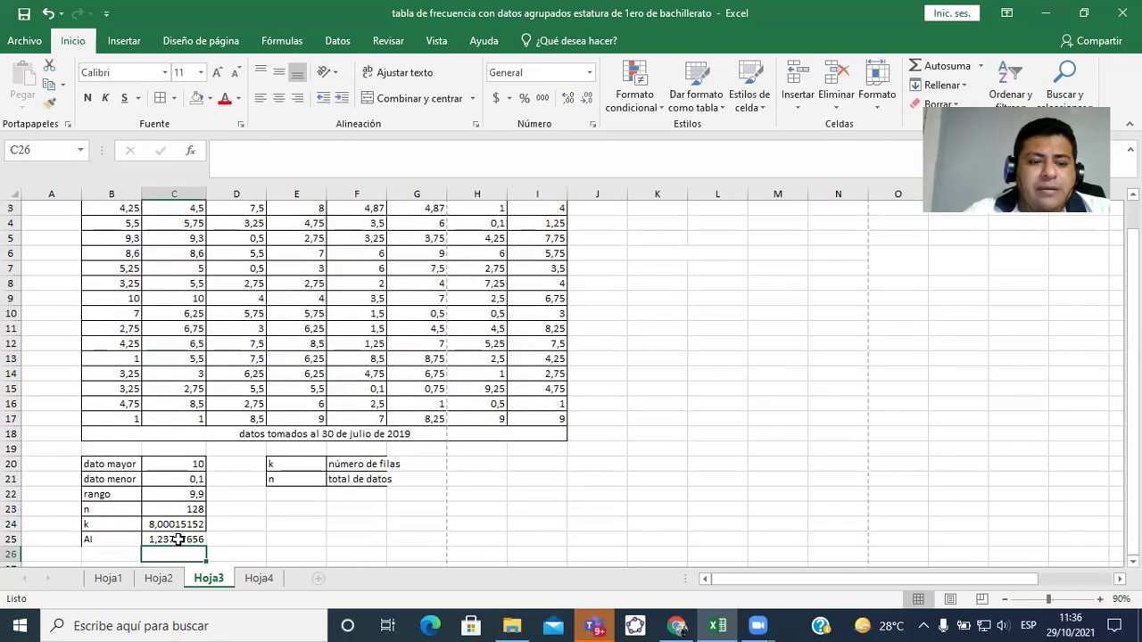
# Enter the rounded-up interval width 1,28 in D25, beside the calculated AI value
pyautogui.click(261, 540)
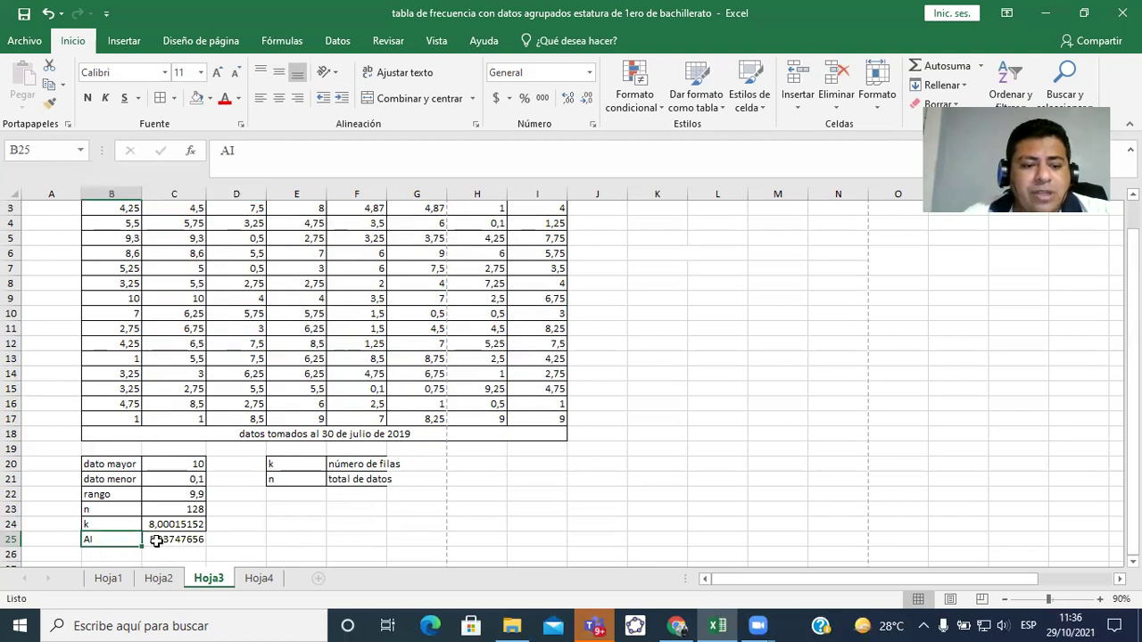
pyautogui.click(153, 541)
pyautogui.click(235, 538)
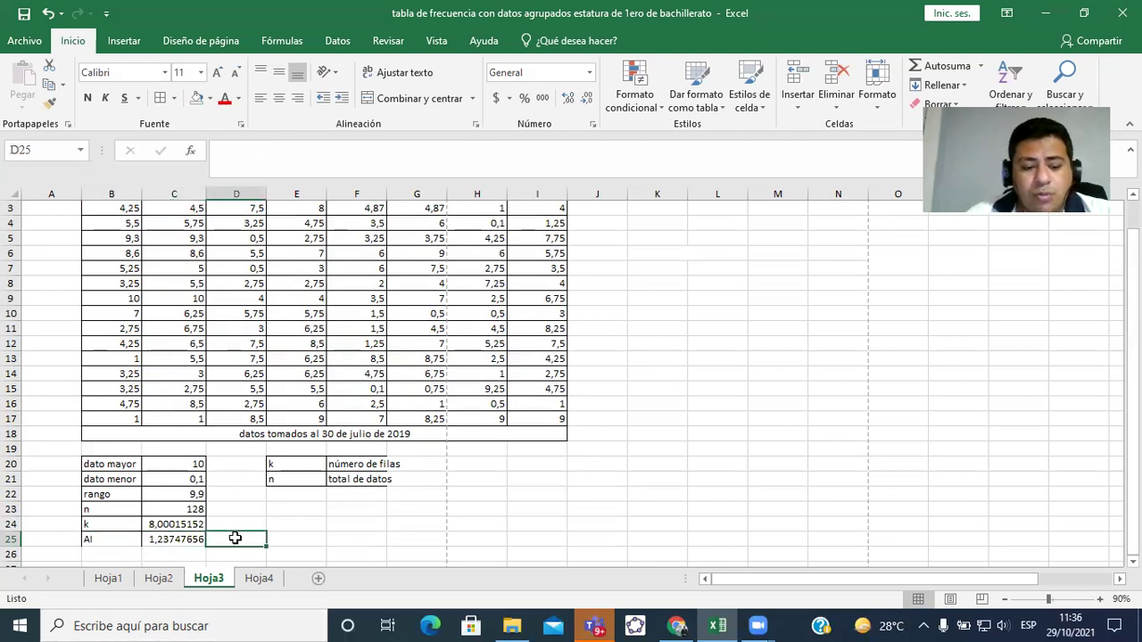
pyautogui.write('1,28')
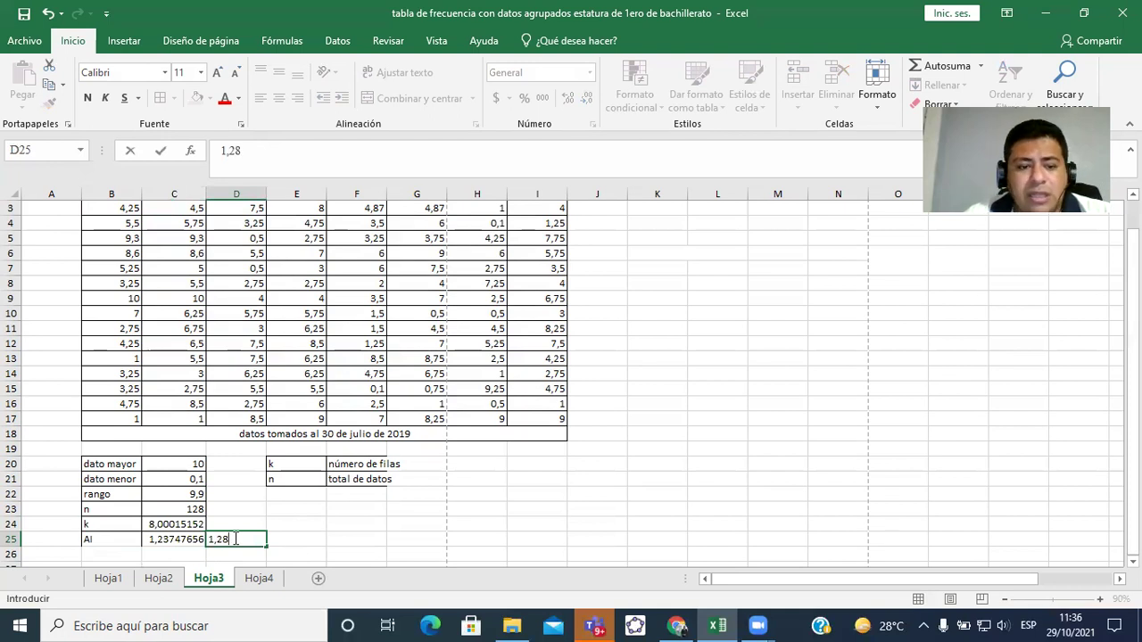
pyautogui.hotkey('ctrl', 'Return')
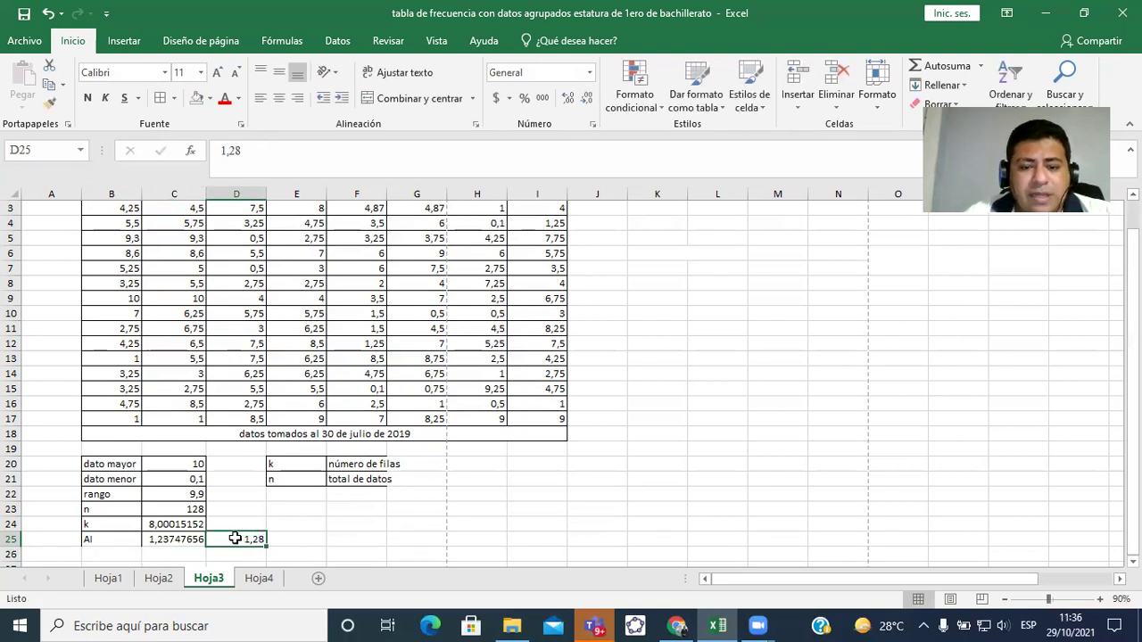
# Enter the table headers "lim inf" in H21 and "lim sup" in I21
pyautogui.press('Right')
pyautogui.press('Right')
pyautogui.press('Right')
pyautogui.press('Right')
pyautogui.press('Up')
pyautogui.press('Up')
pyautogui.press('Up')
pyautogui.press('Up')
pyautogui.press('Up')
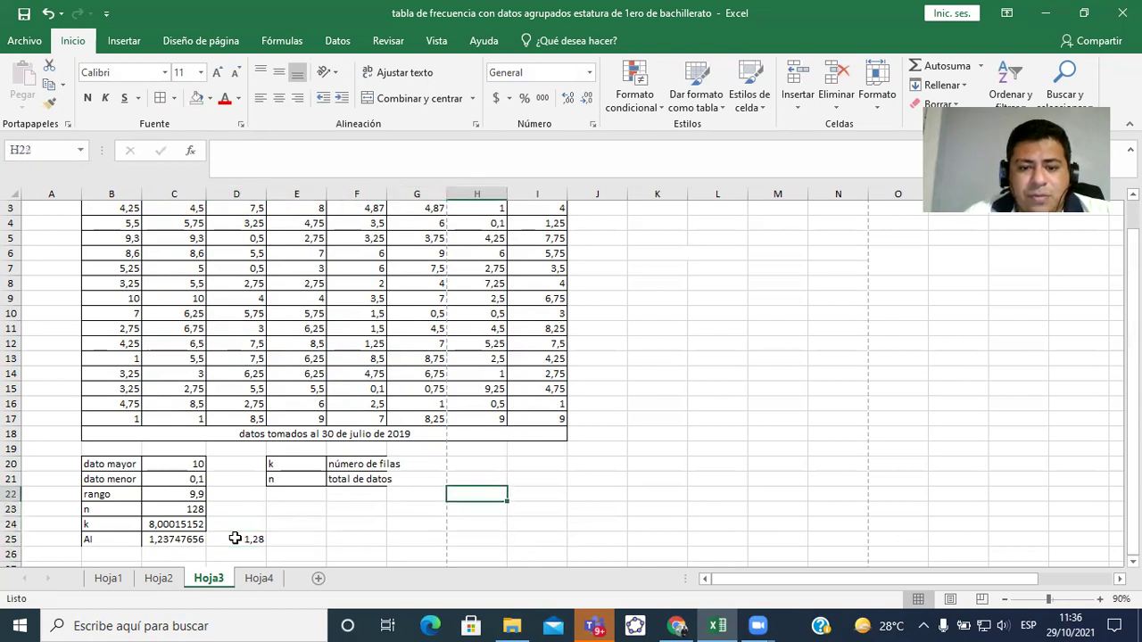
pyautogui.press('Down')
pyautogui.press('Up')
pyautogui.press('Right')
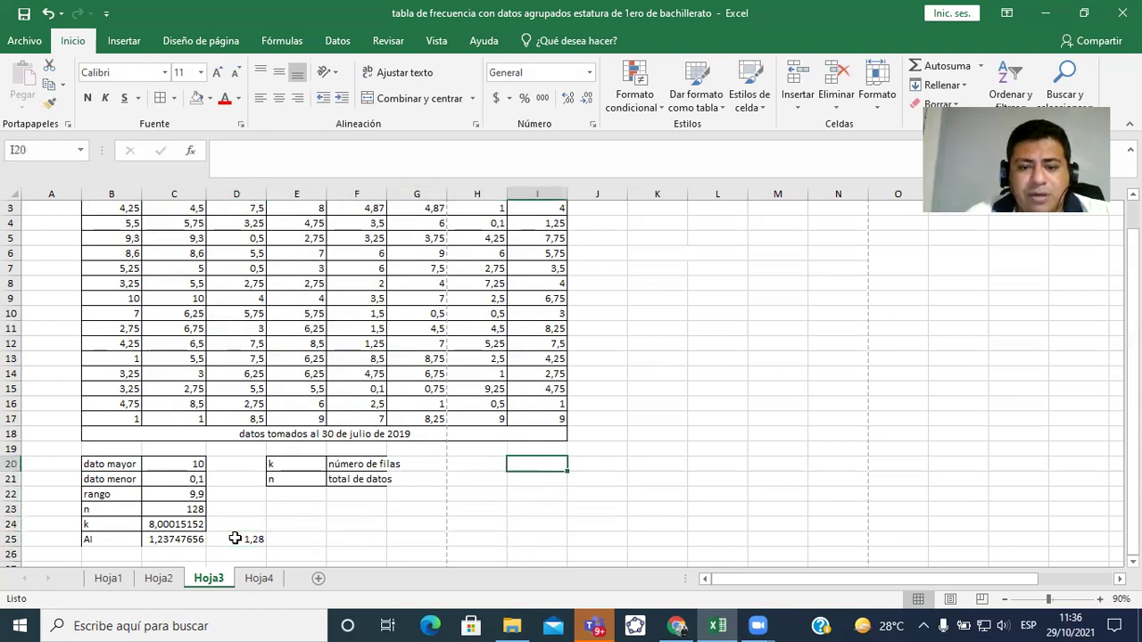
pyautogui.press('Left')
pyautogui.press('Down')
pyautogui.write('lim inf')
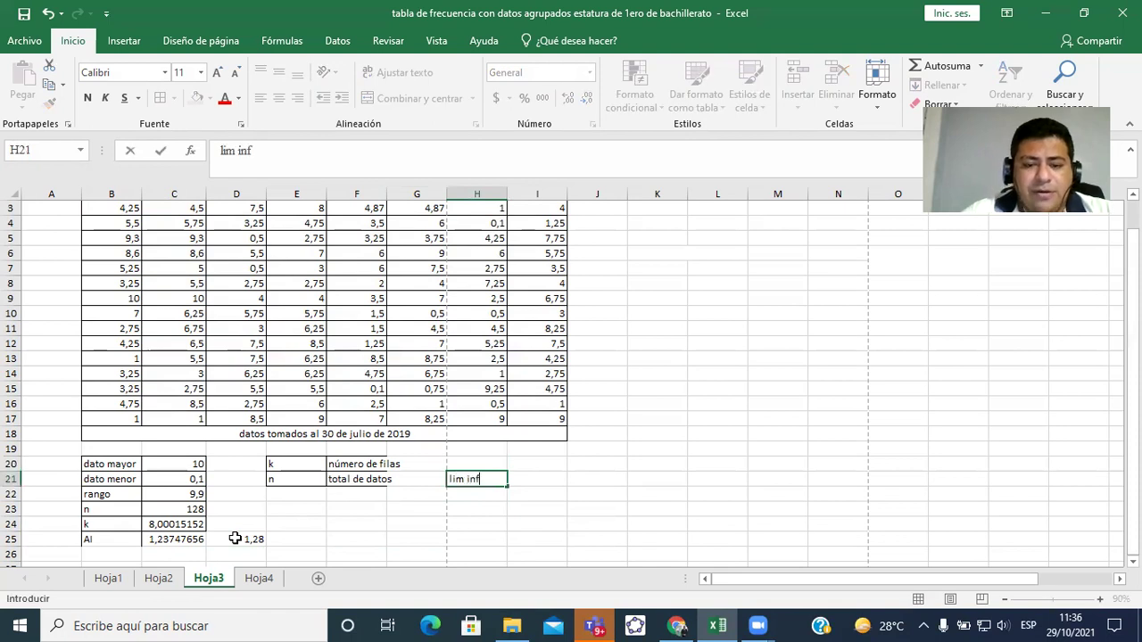
pyautogui.press('Tab')
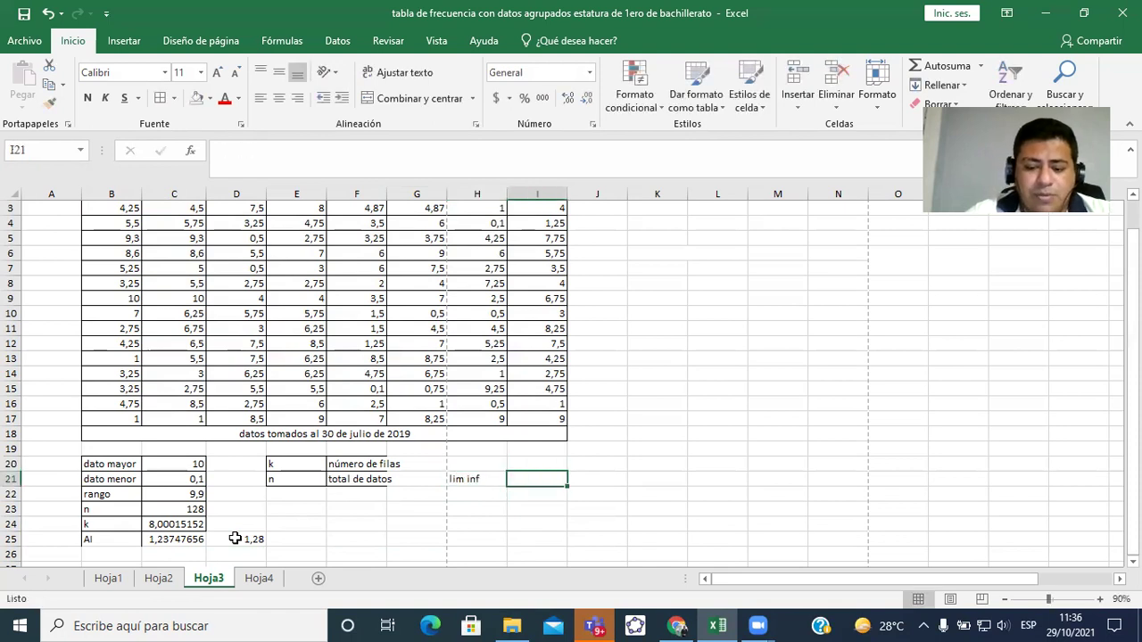
pyautogui.write('lim sup')
pyautogui.press('Return')
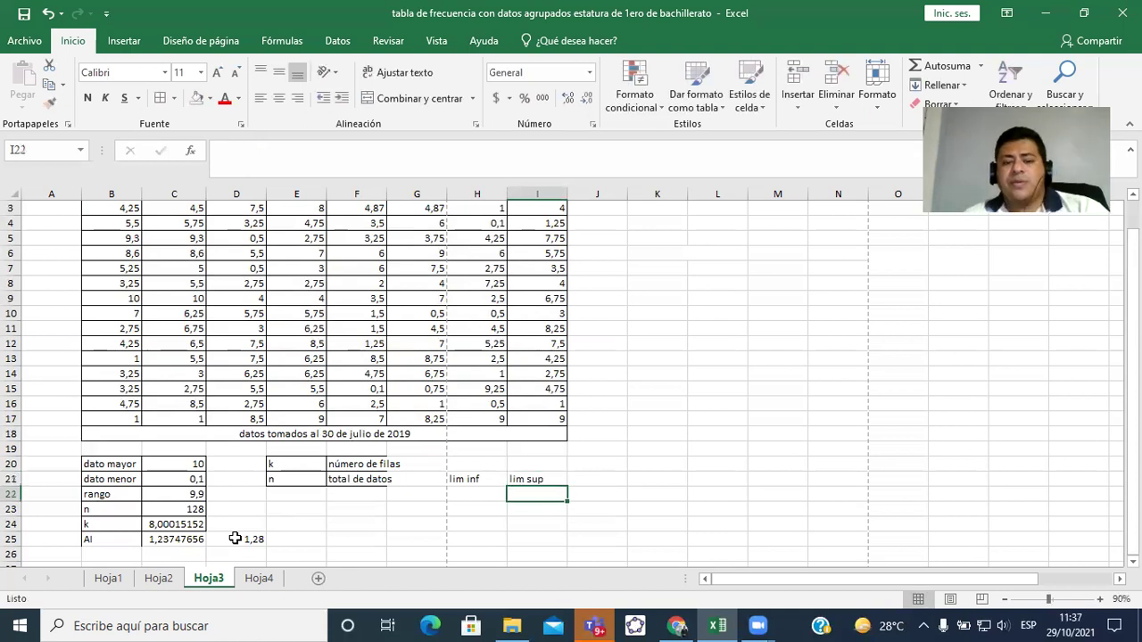
# Set the first lower limit in H22 equal to the smallest data value with =C21
pyautogui.press('Left')
pyautogui.press('Up')
pyautogui.press('Down')
pyautogui.write('=')
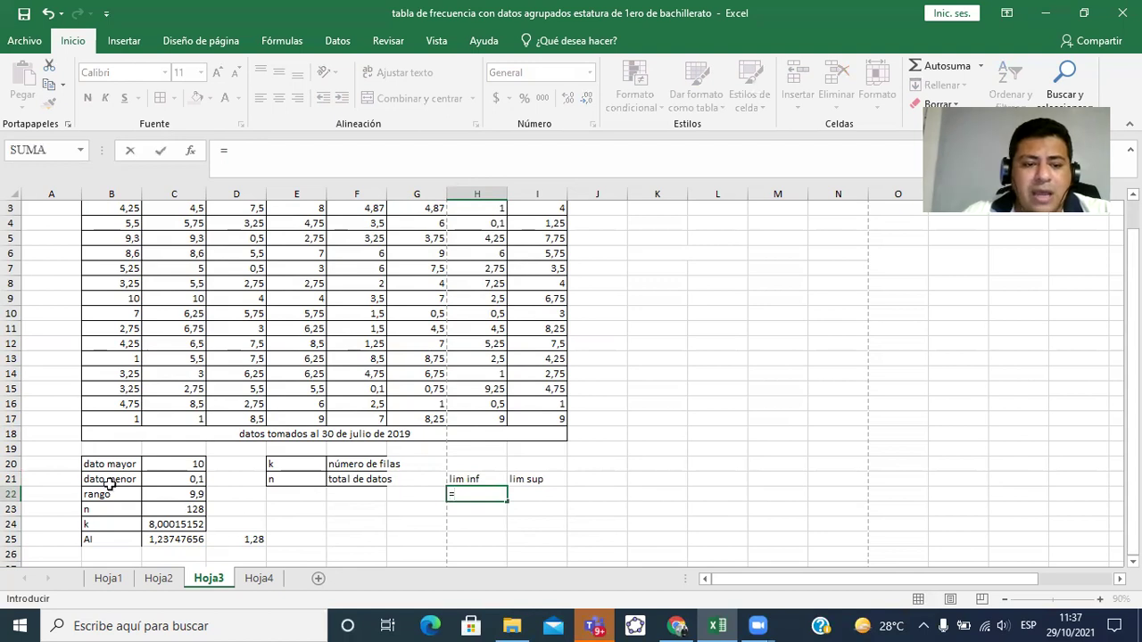
pyautogui.click(153, 481)
pyautogui.press('Return')
# Calculate the first upper limit in I22 by adding the interval width, with the formula =H22+D25
pyautogui.press('Up')
pyautogui.press('Right')
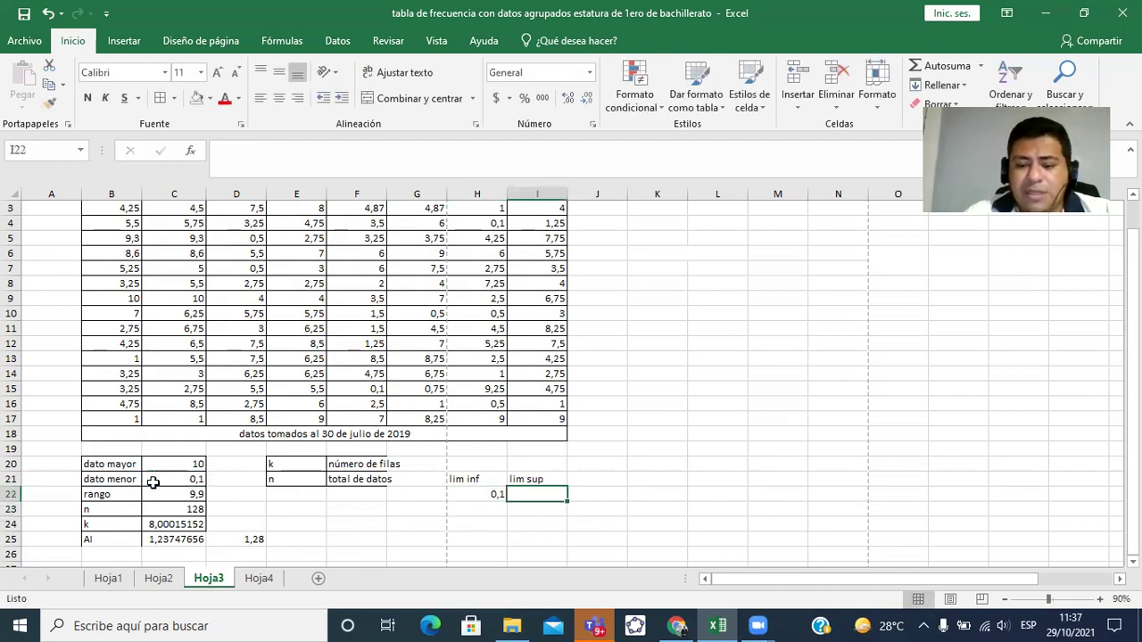
pyautogui.write('=')
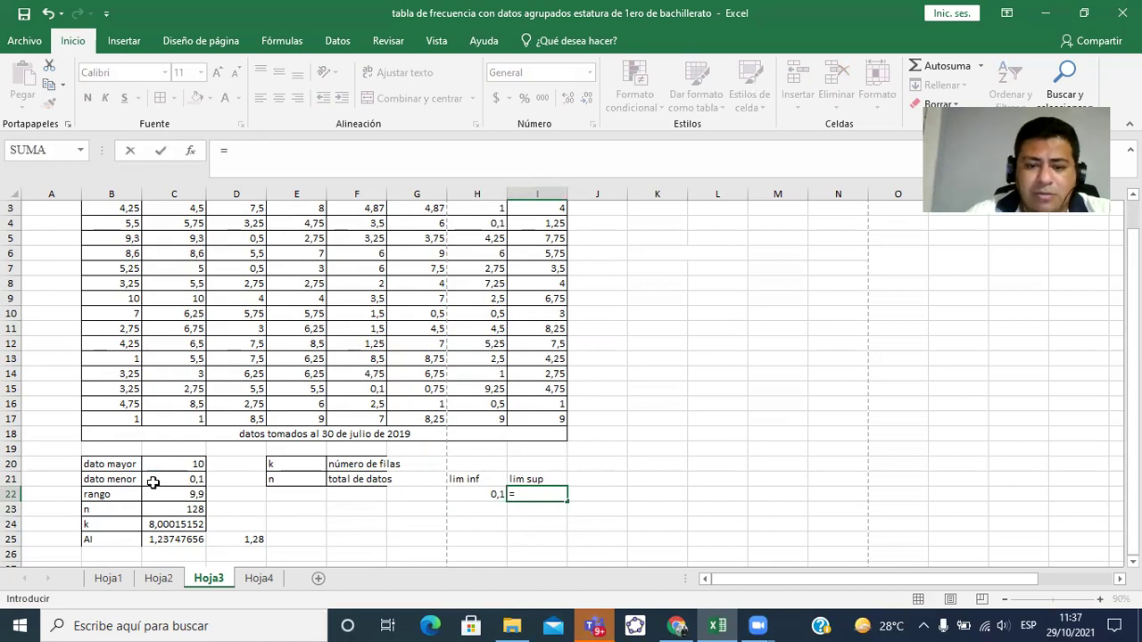
pyautogui.press('Left')
pyautogui.write('+')
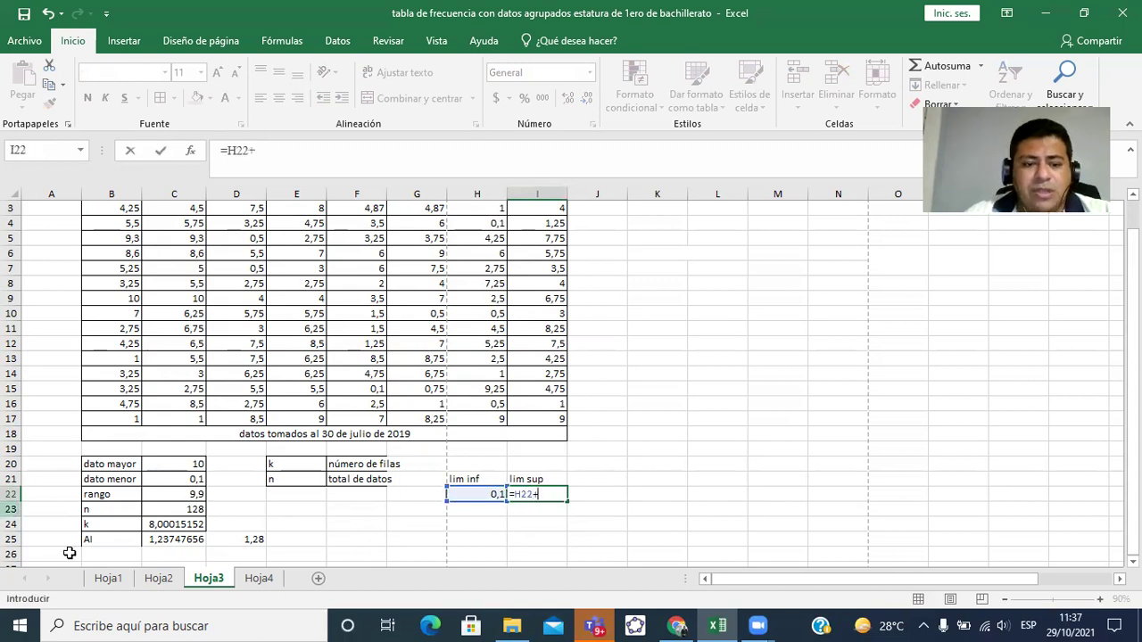
pyautogui.click(216, 535)
pyautogui.press('Return')
pyautogui.press('Up')
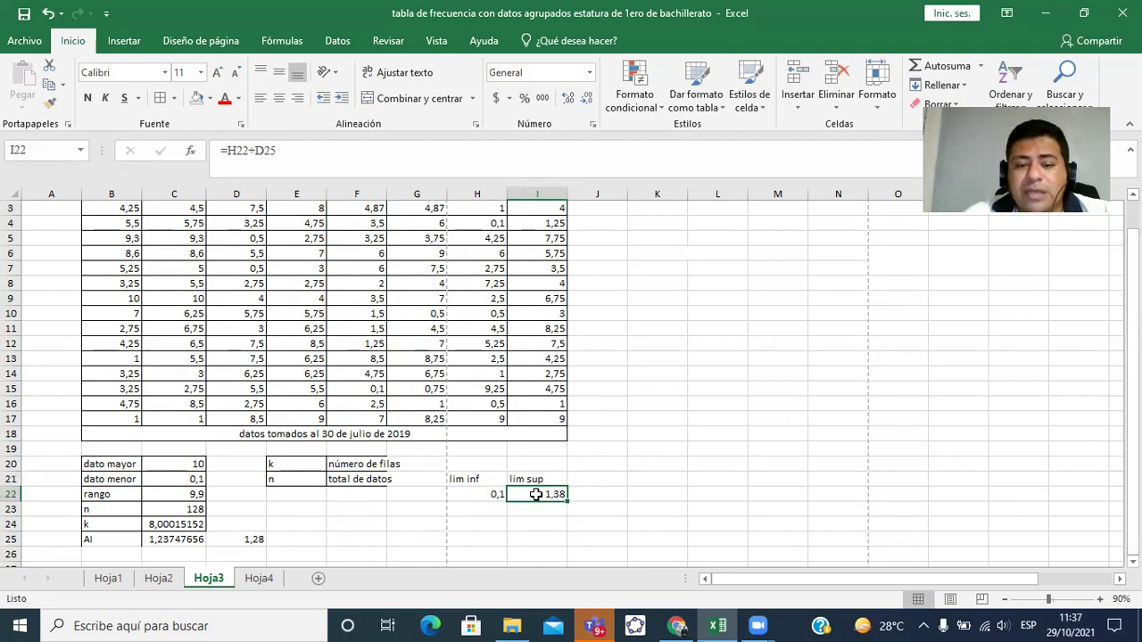
pyautogui.click(637, 496)
pyautogui.click(529, 497)
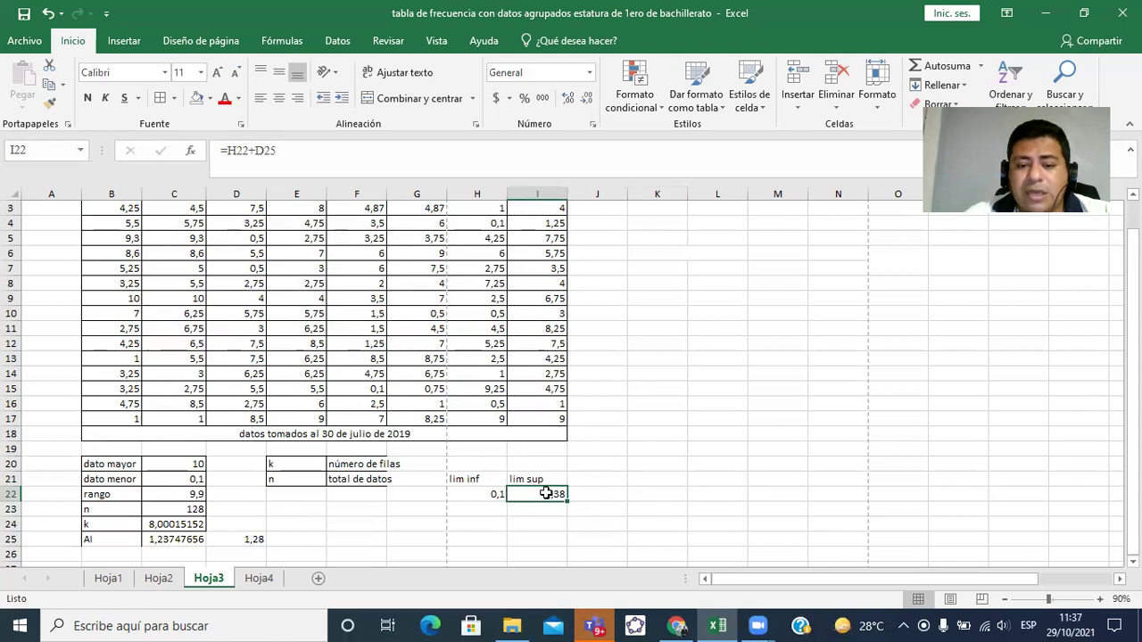
pyautogui.click(496, 512)
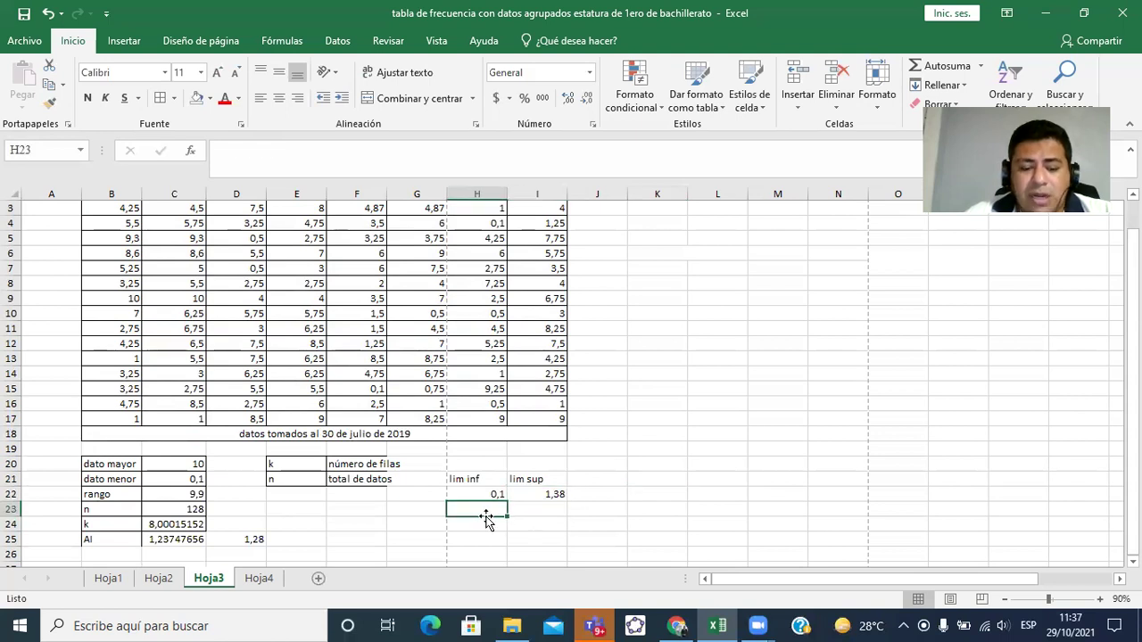
pyautogui.write('1,38')
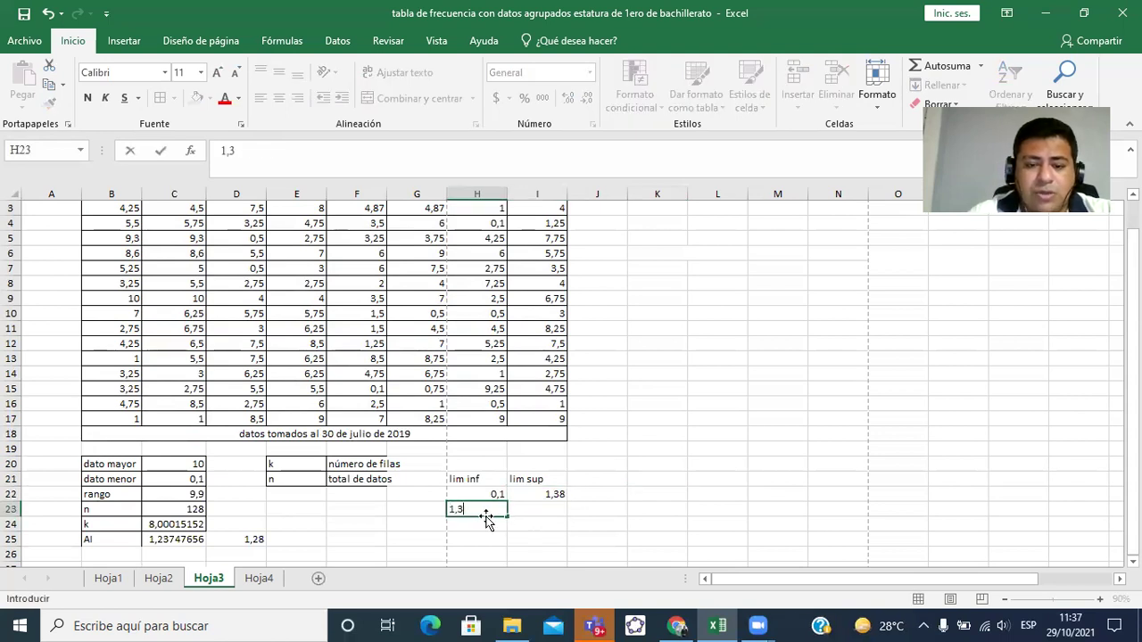
pyautogui.press('BackSpace')
pyautogui.press('BackSpace')
pyautogui.press('BackSpace')
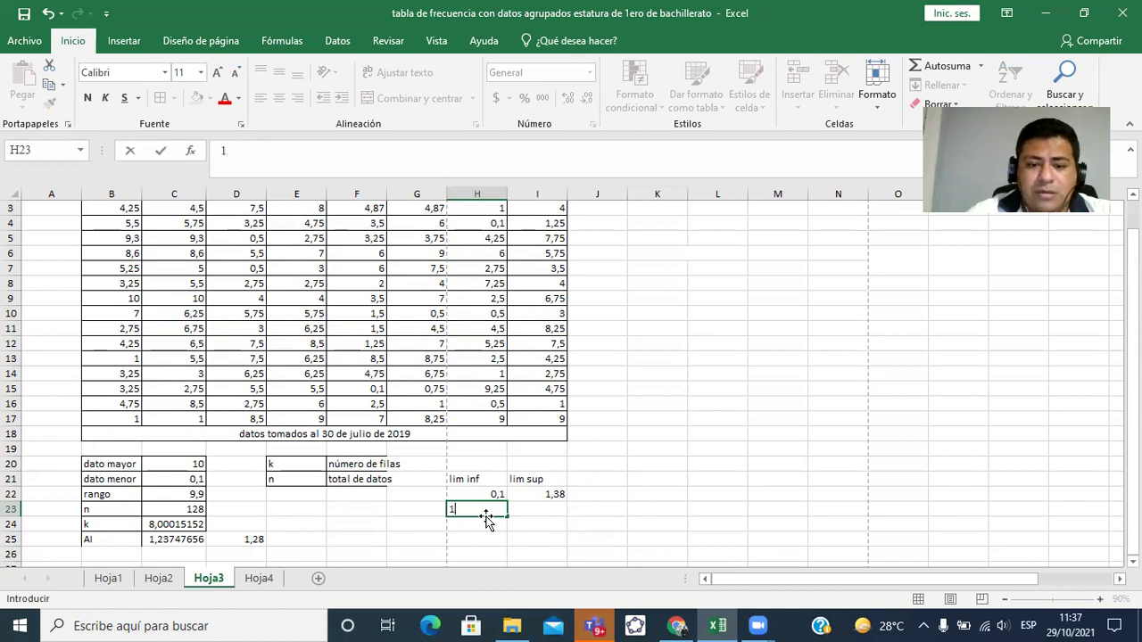
# Fill the second interval row with =I22 as the lower limit in H23 and =H23+D25 as the upper limit in I23
pyautogui.write('=')
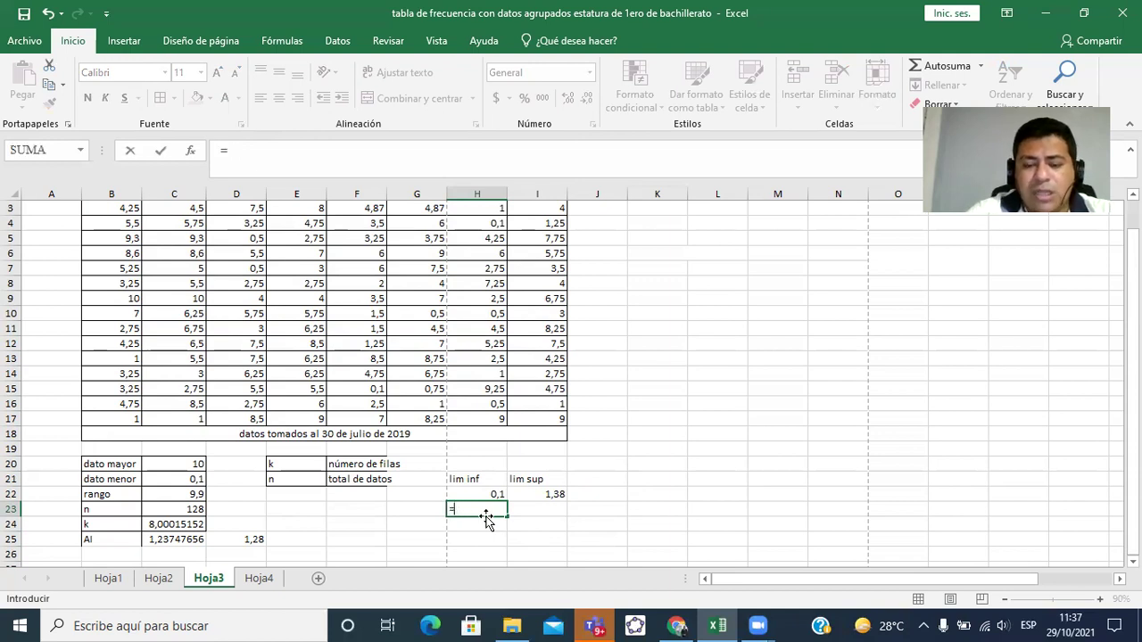
pyautogui.press('Right')
pyautogui.press('Up')
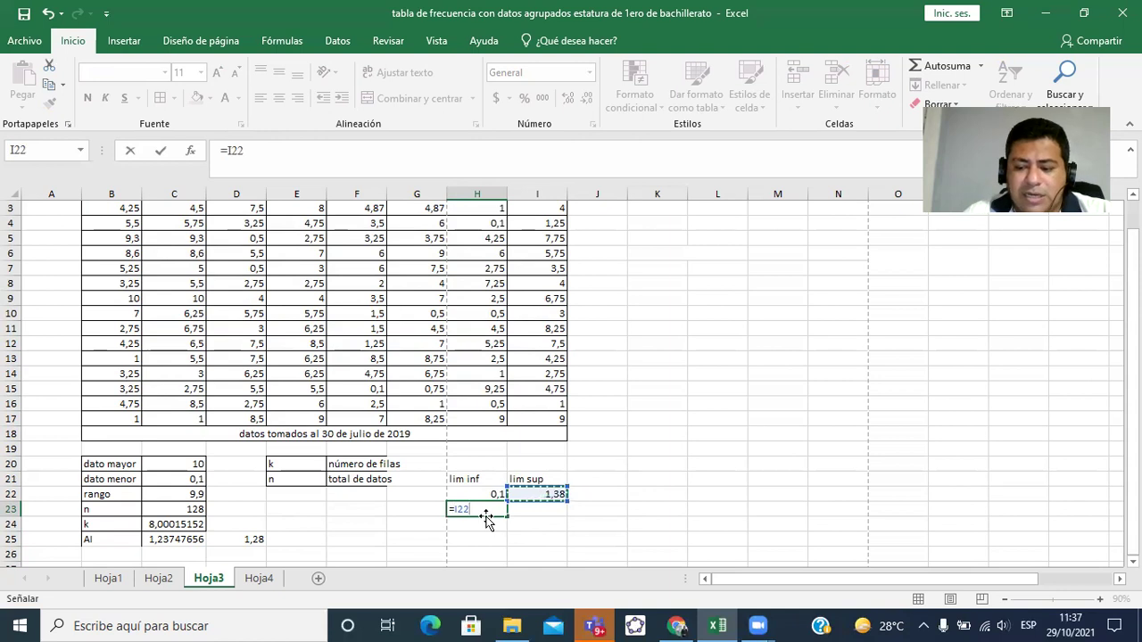
pyautogui.press('Return')
pyautogui.press('Right')
pyautogui.press('Up')
pyautogui.write('=')
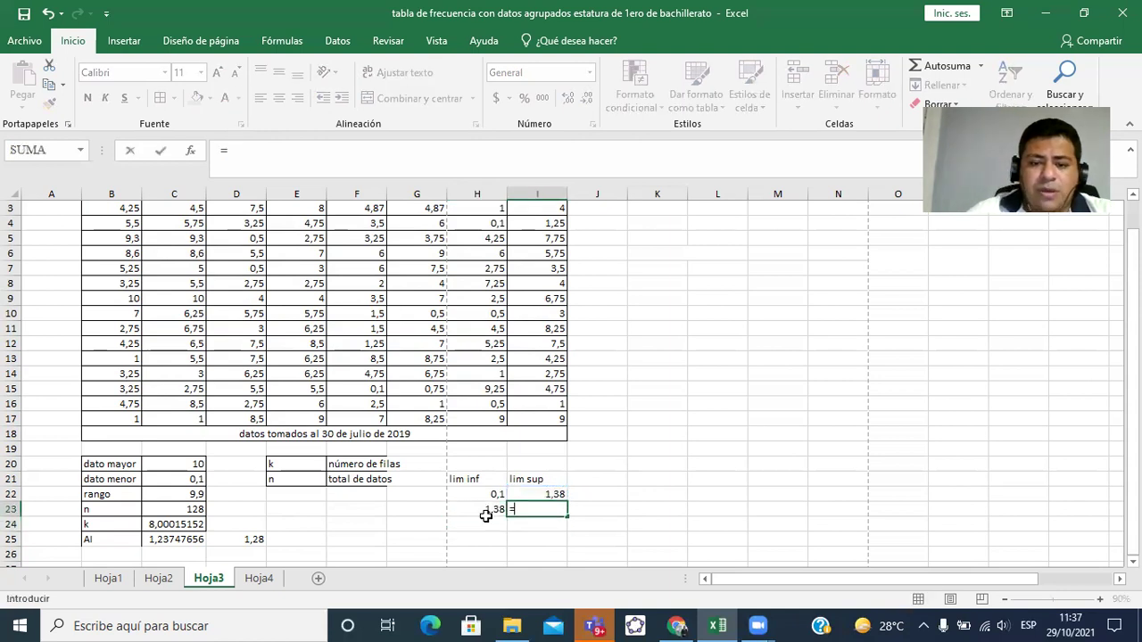
pyautogui.click(486, 517)
pyautogui.write('+')
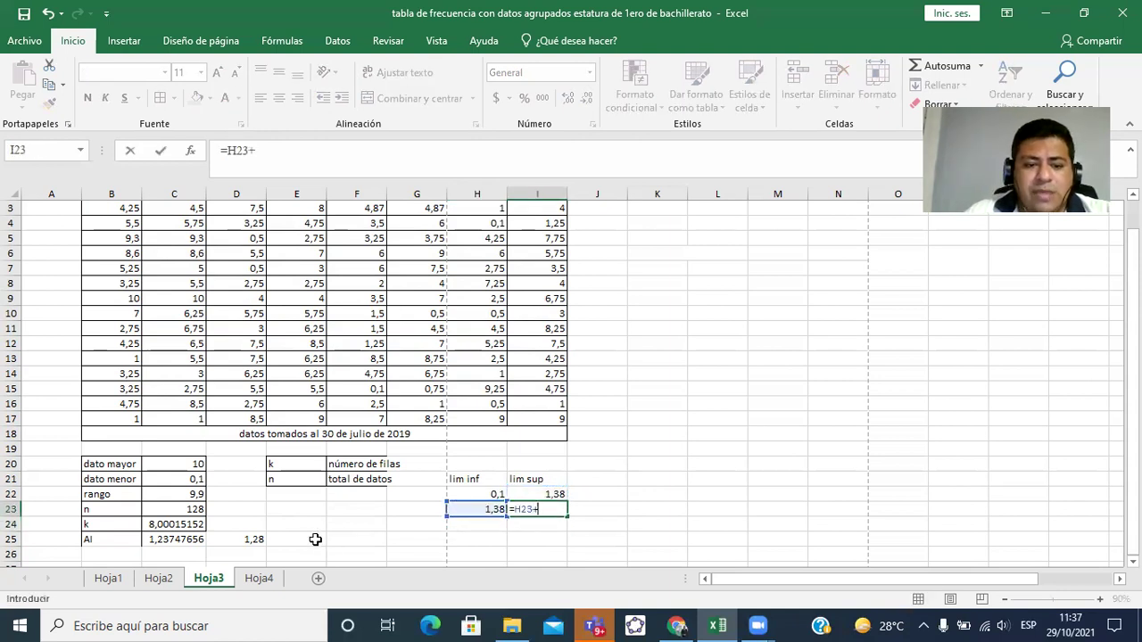
pyautogui.click(236, 540)
pyautogui.press('Return')
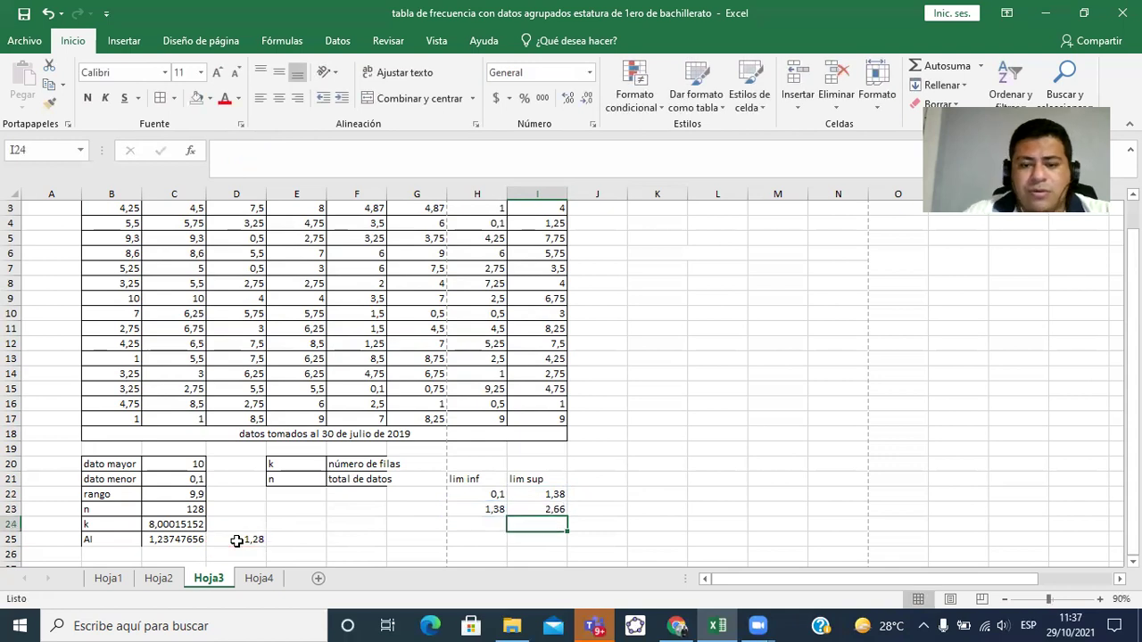
# Enter 2,66 as the third lower limit in H24 and calculate its upper limit in I24 with =H24+D25
pyautogui.click(495, 524)
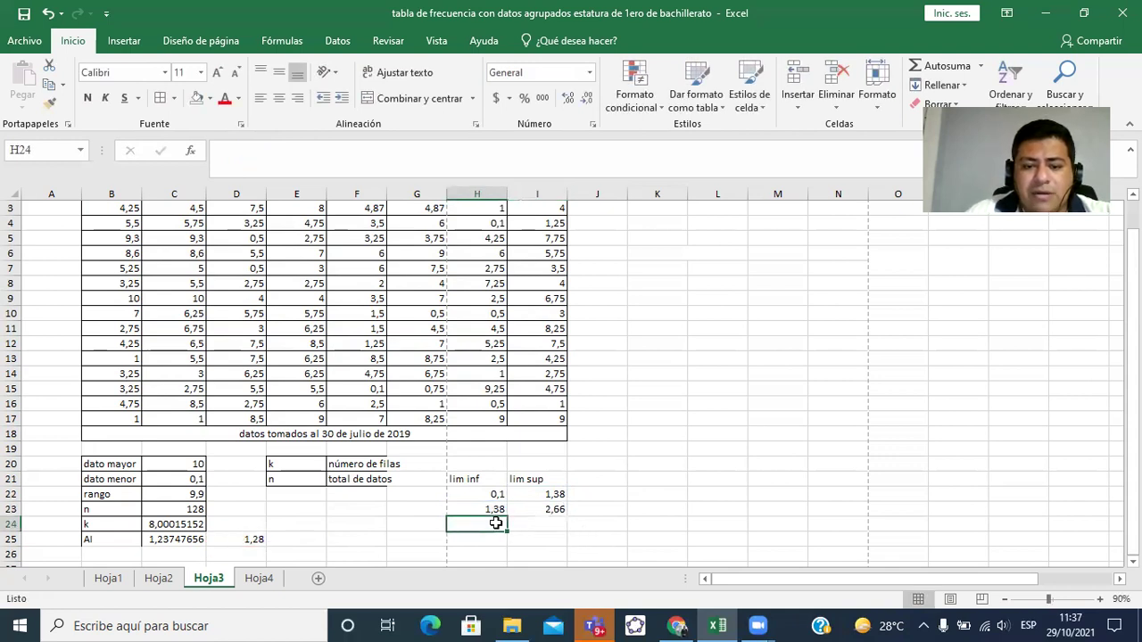
pyautogui.write('2')
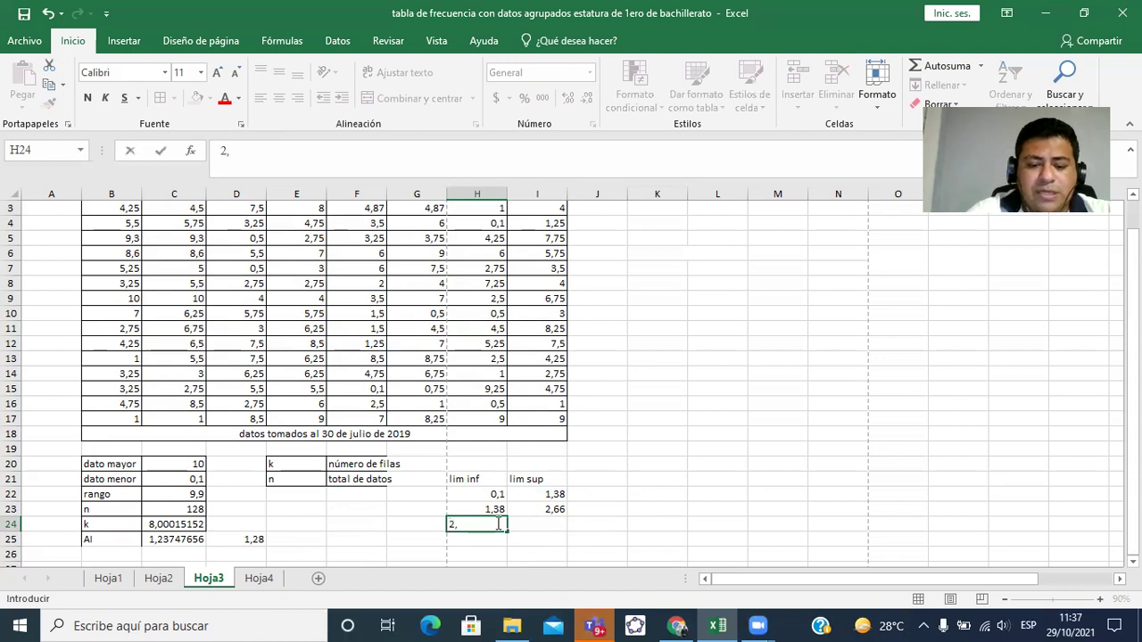
pyautogui.write(',66')
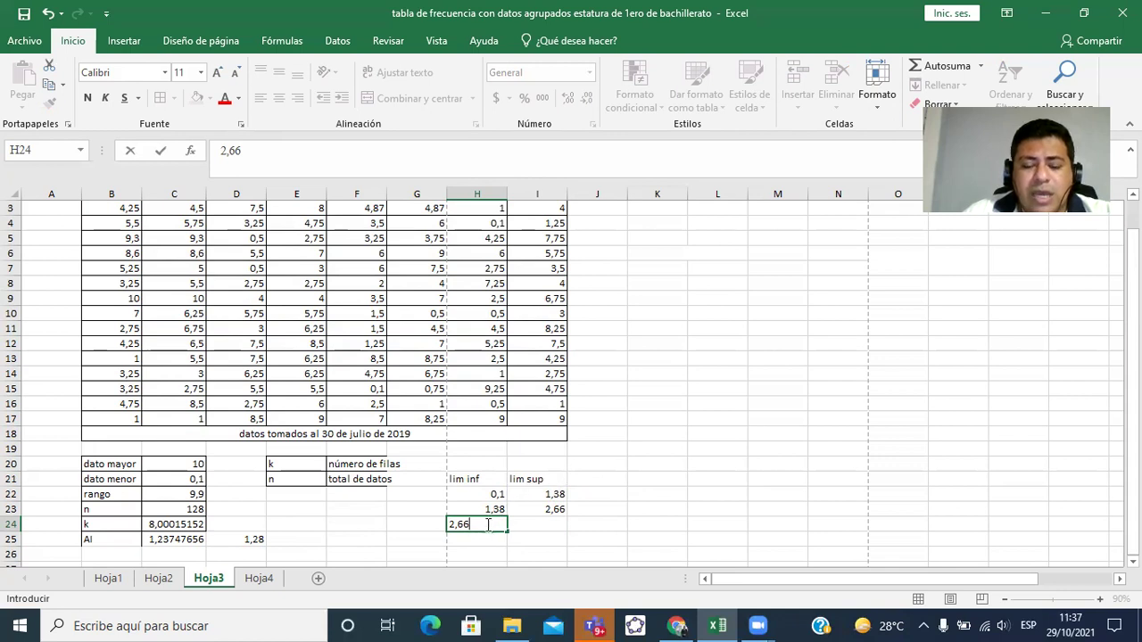
pyautogui.press('Tab')
pyautogui.write('=')
pyautogui.press('Left')
pyautogui.write('+')
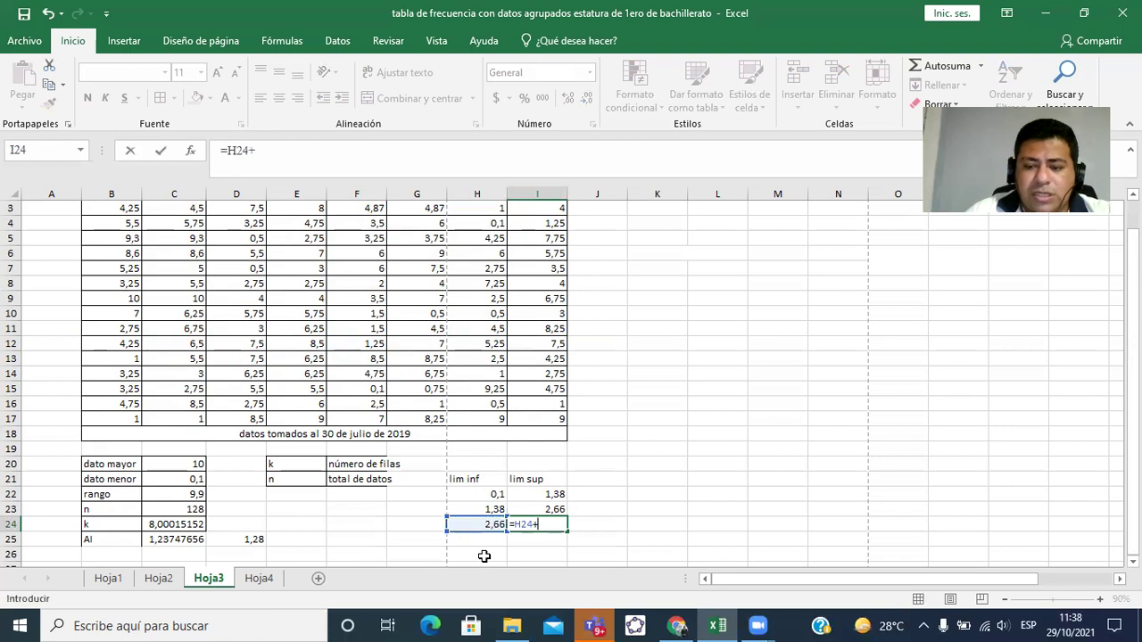
pyautogui.click(253, 542)
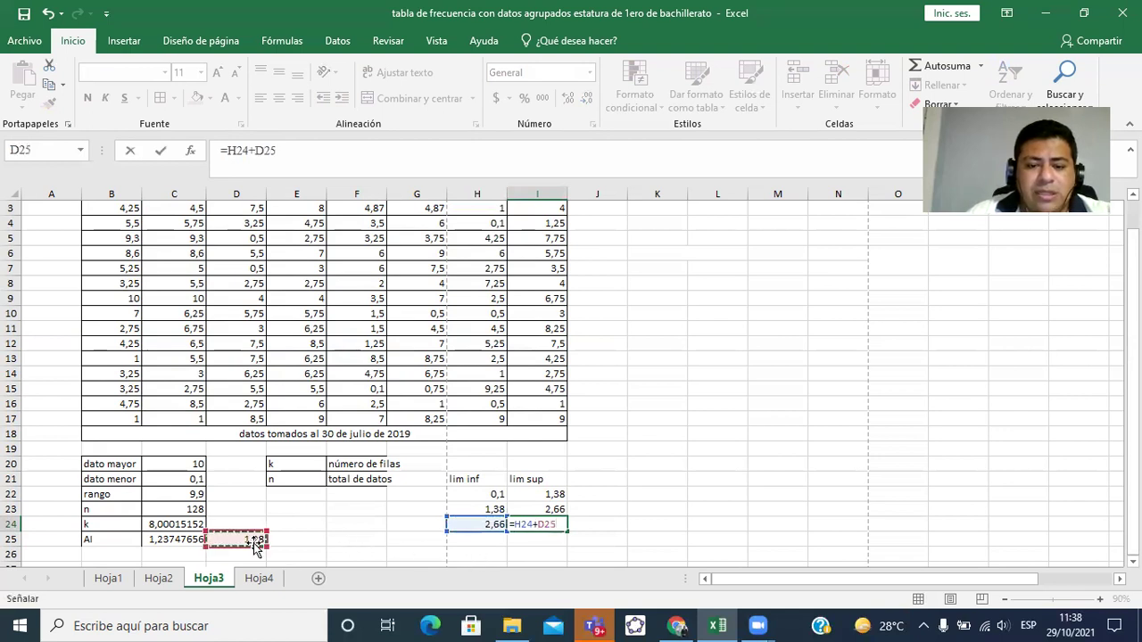
pyautogui.press('Return')
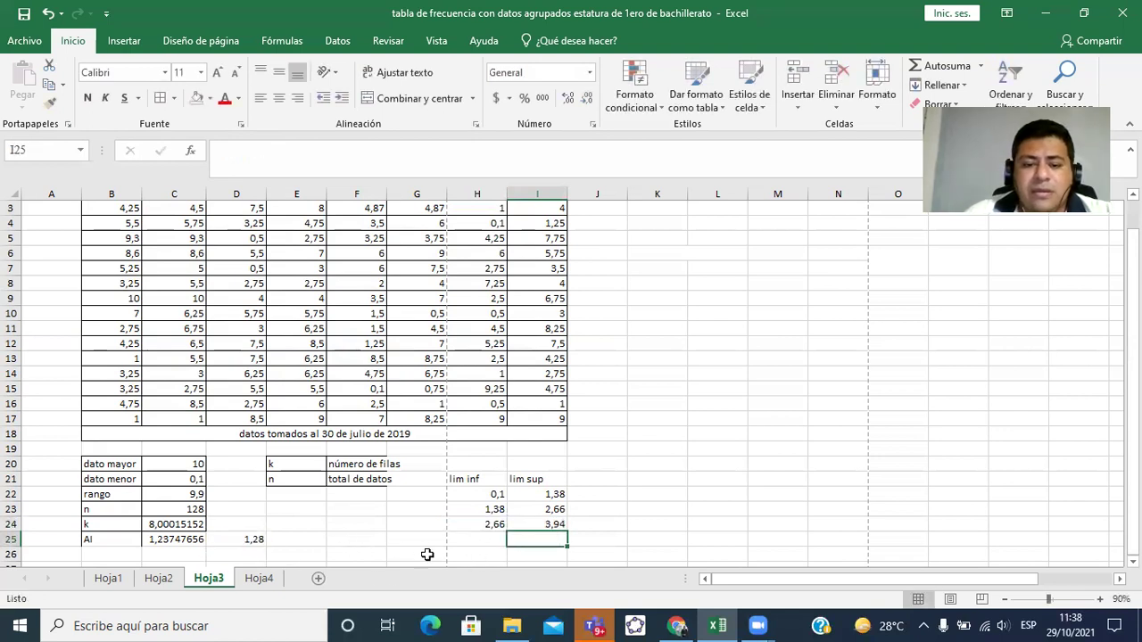
# Fill the fourth interval row with =I24 as the lower limit in H25 and =H25+D25 as the upper limit in I25
pyautogui.click(460, 538)
pyautogui.write('=')
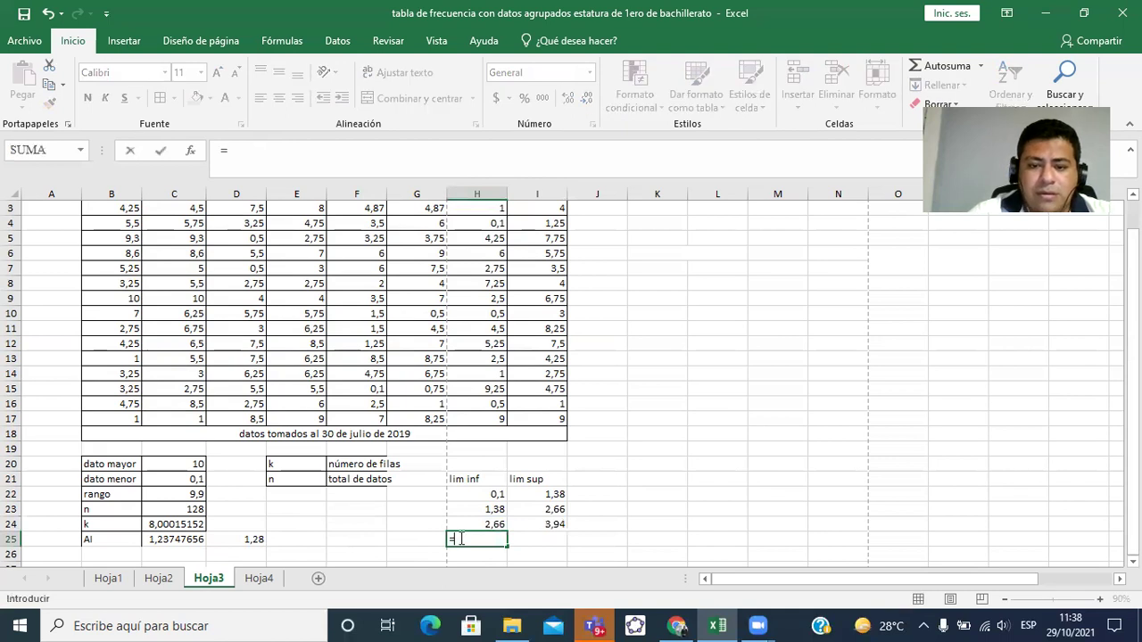
pyautogui.click(530, 524)
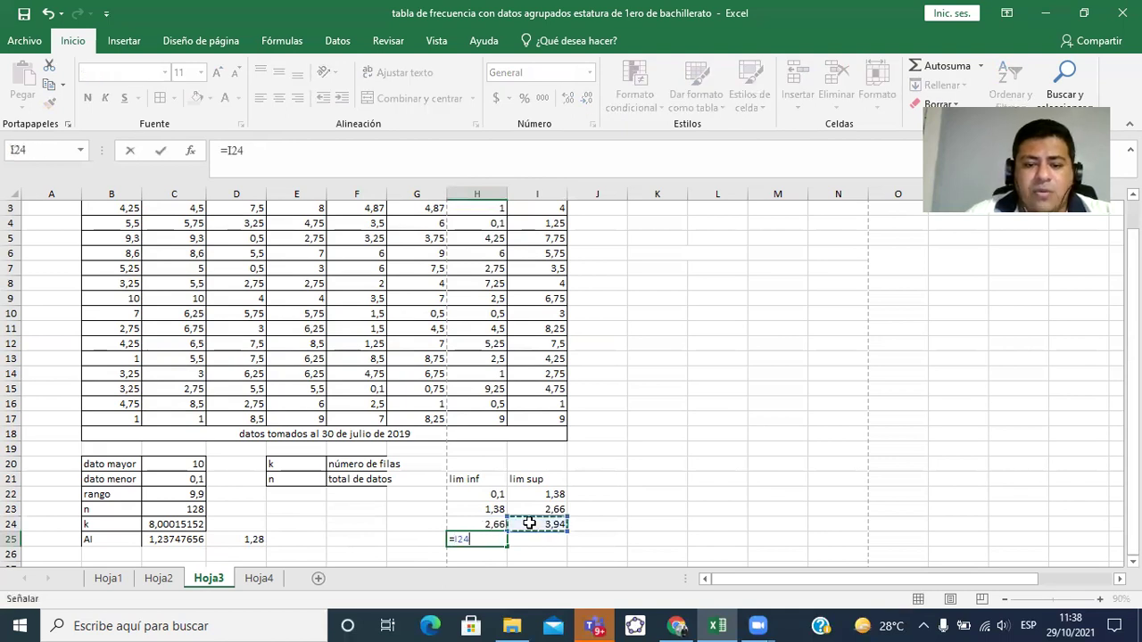
pyautogui.press('Return')
pyautogui.press('Up')
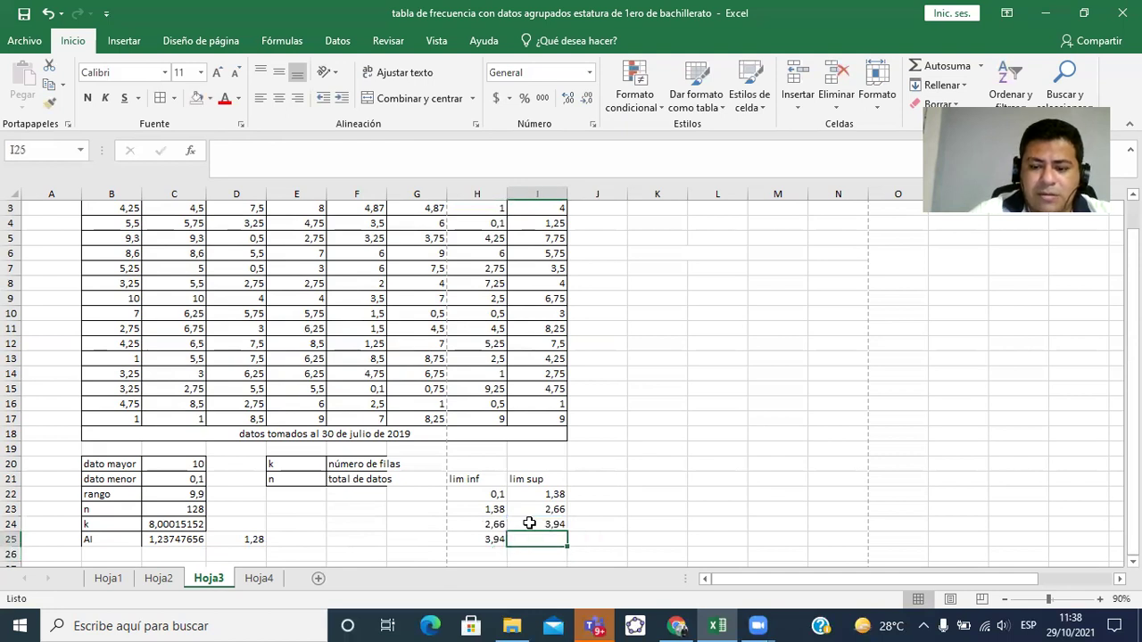
pyautogui.write('=')
pyautogui.press('Left')
pyautogui.write('+')
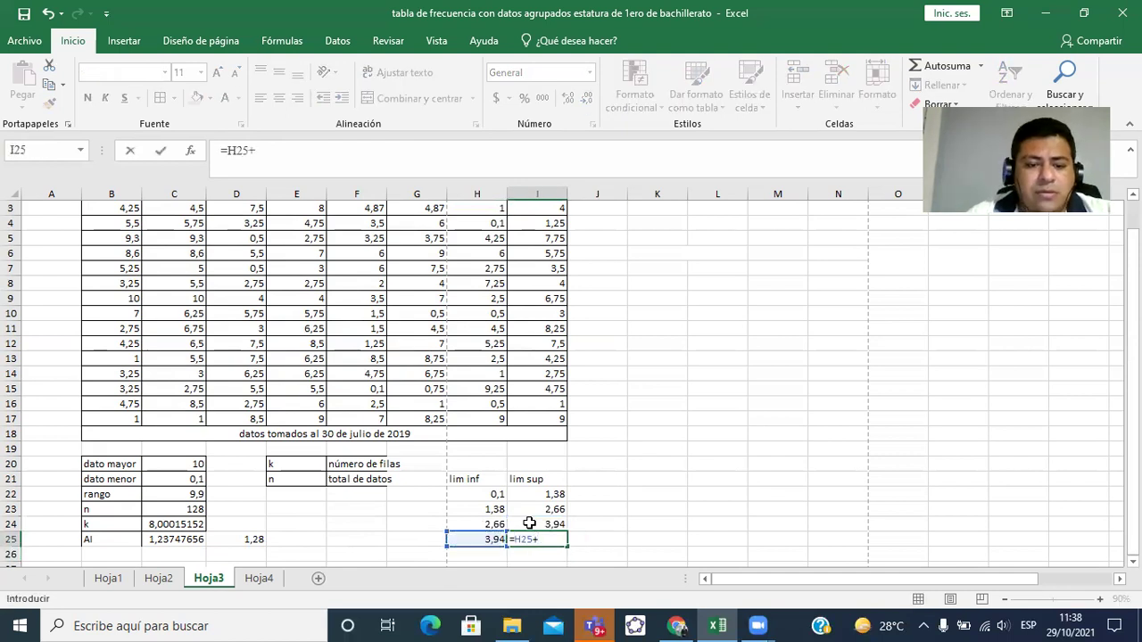
pyautogui.click(255, 537)
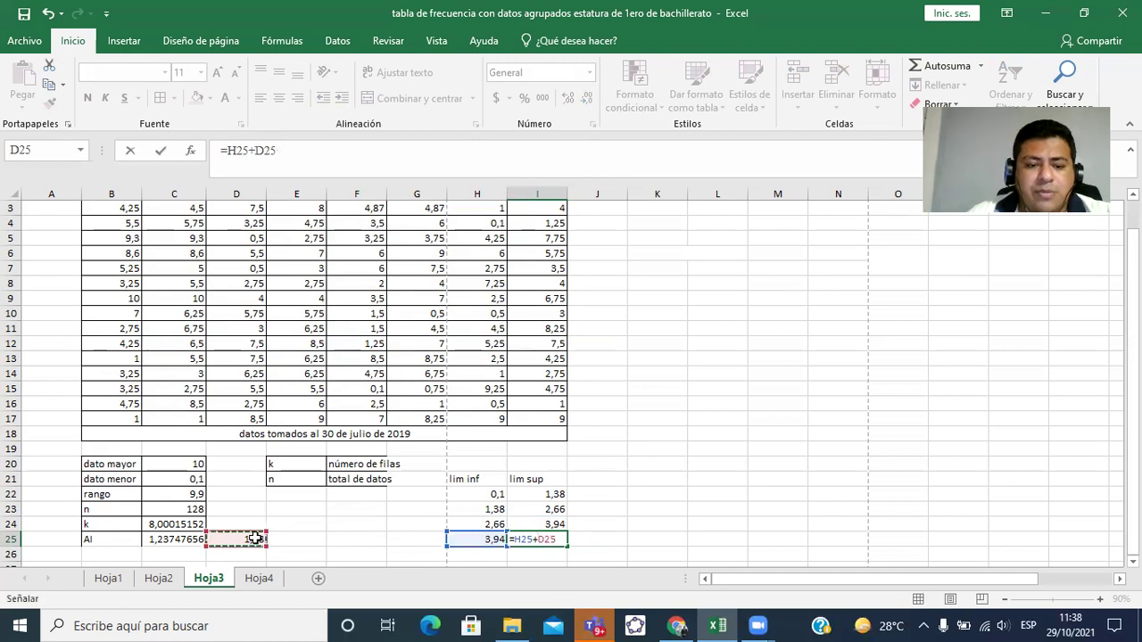
pyautogui.press('Return')
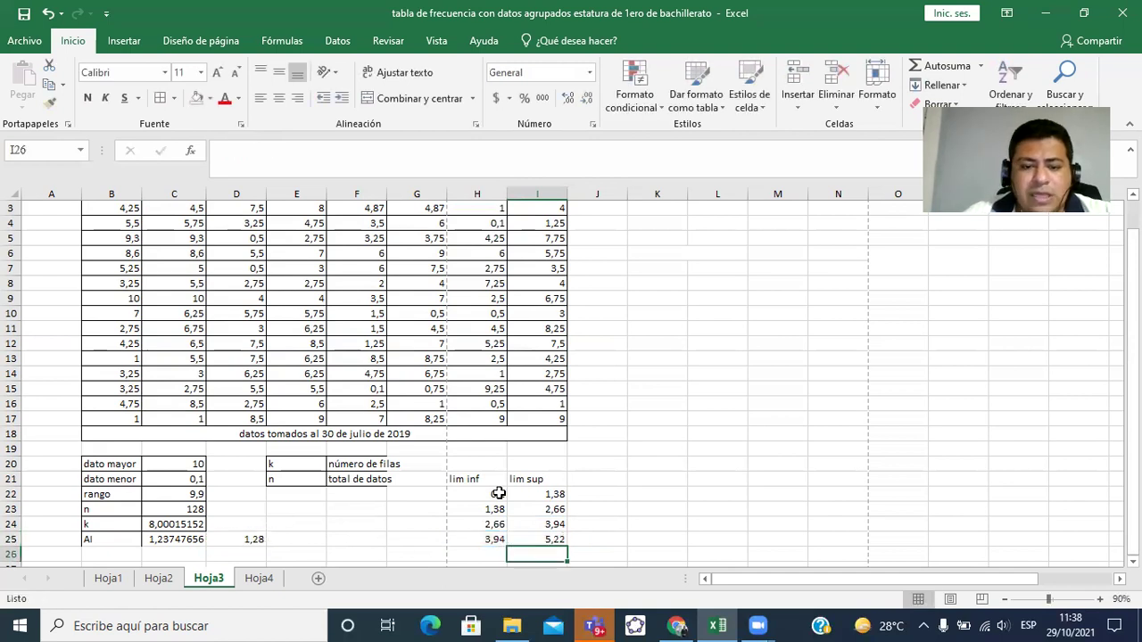
# Review the interval limits entered so far in H21:I25, going through the lower limits row by row
pyautogui.moveTo(480, 478); pyautogui.dragTo(560, 537)
pyautogui.click(615, 510)
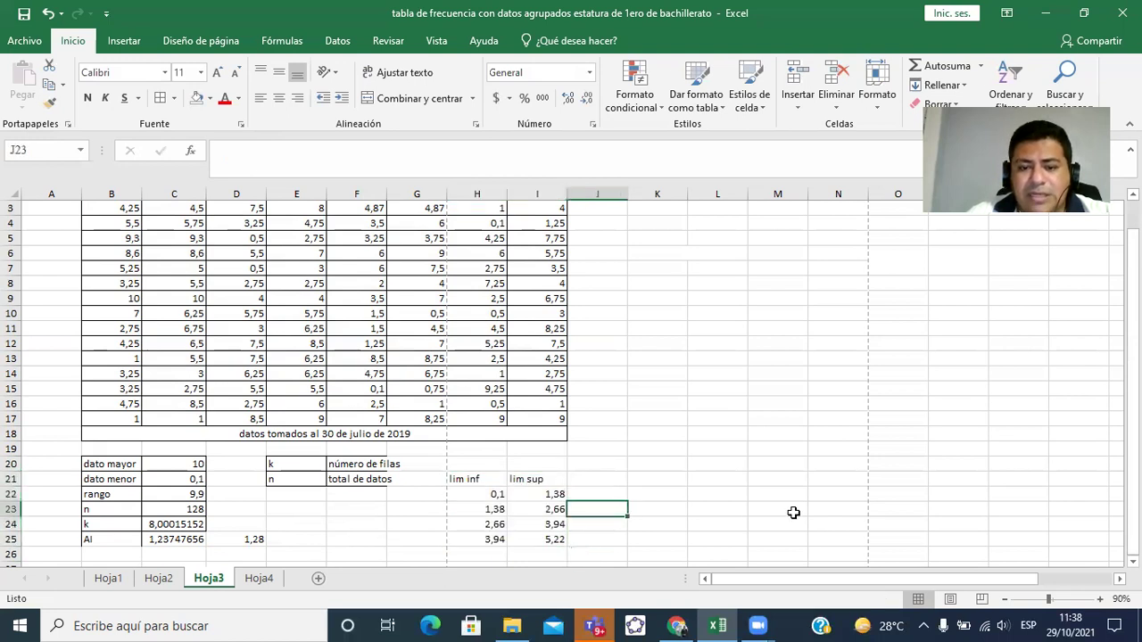
pyautogui.click(1132, 426)
pyautogui.moveTo(479, 481); pyautogui.dragTo(543, 536)
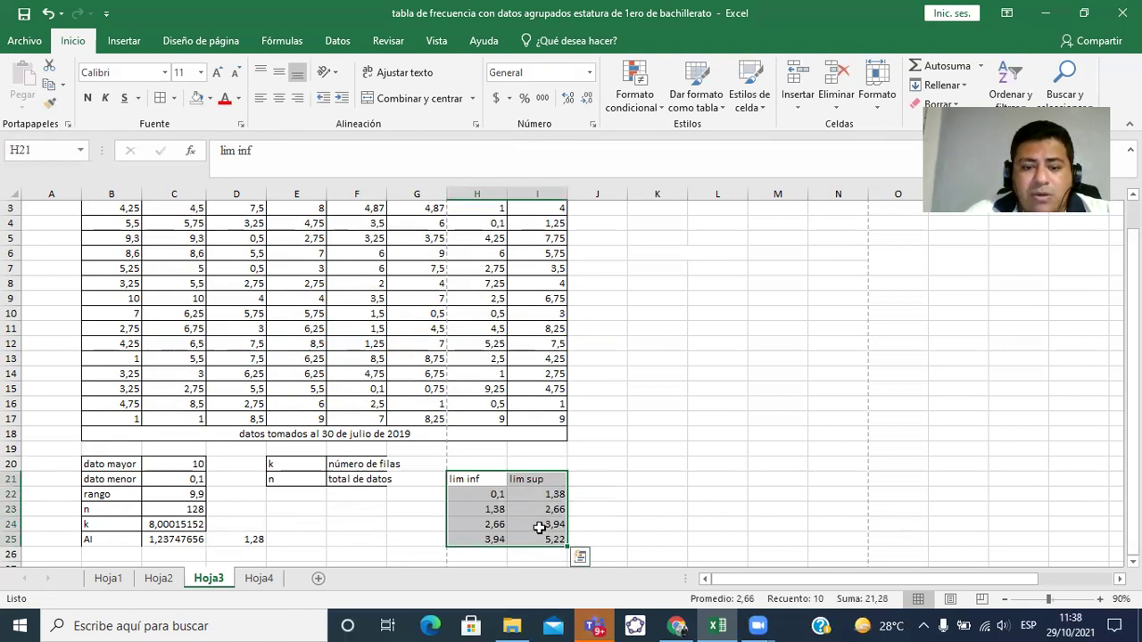
pyautogui.click(482, 496)
pyautogui.click(480, 510)
pyautogui.click(474, 524)
pyautogui.click(469, 540)
# Fill the fifth interval row with =I25 as the lower limit in H26 and =H26+D25 as the upper limit in I26
pyautogui.click(465, 553)
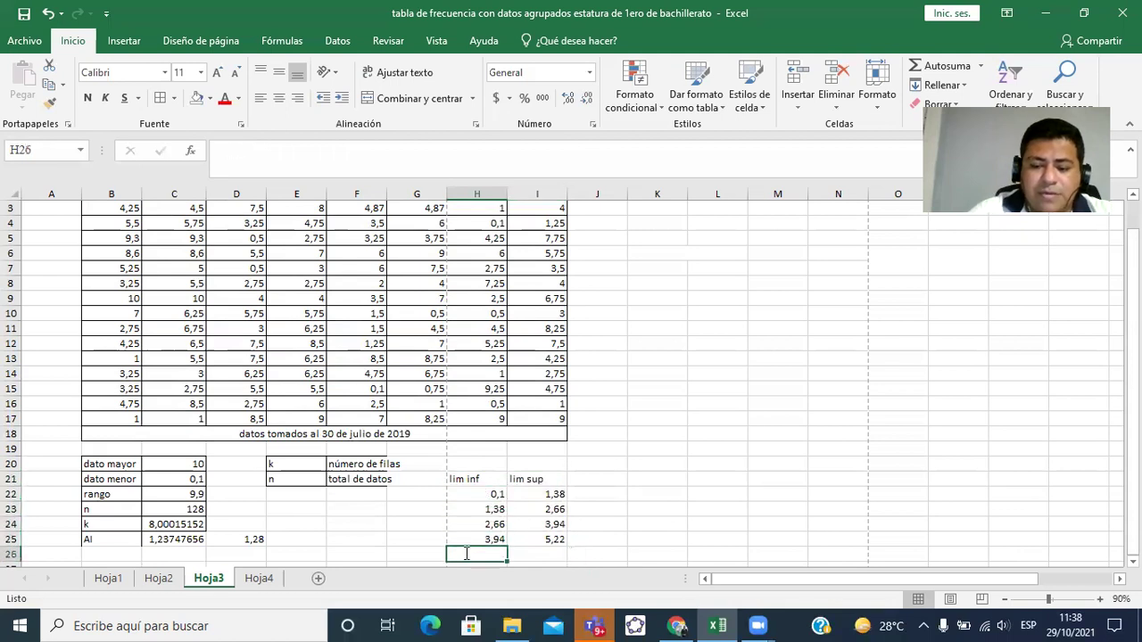
pyautogui.write('=')
pyautogui.press('Right')
pyautogui.press('Up')
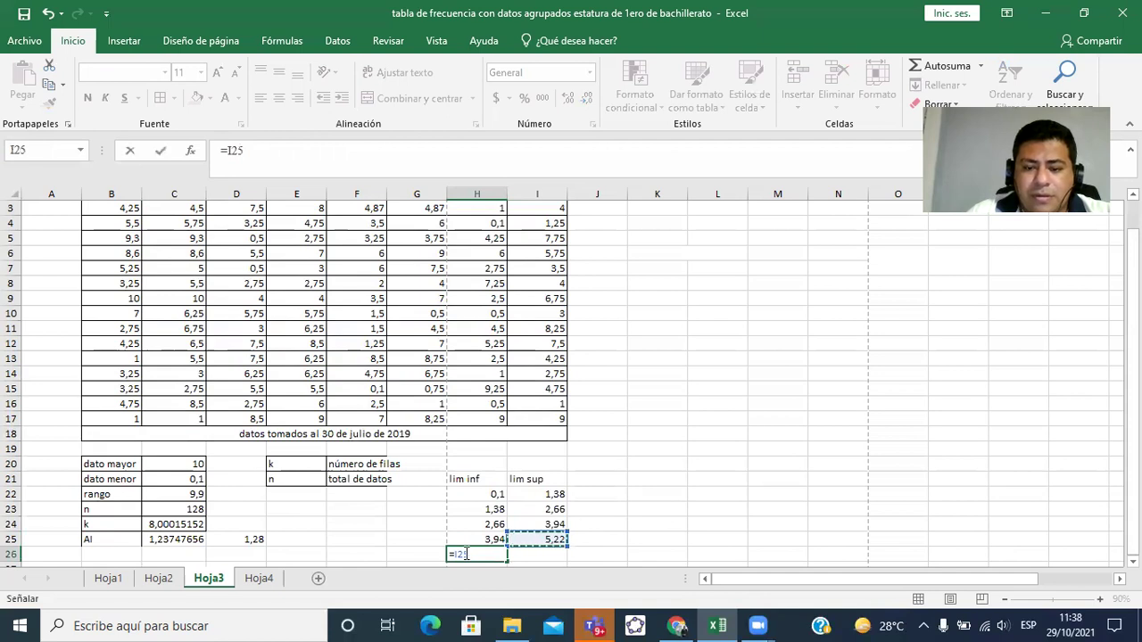
pyautogui.press('Tab')
pyautogui.write('=')
pyautogui.press('Left')
pyautogui.write('+')
pyautogui.press('Left')
pyautogui.press('Left')
pyautogui.press('Left')
pyautogui.press('Left')
pyautogui.press('Left')
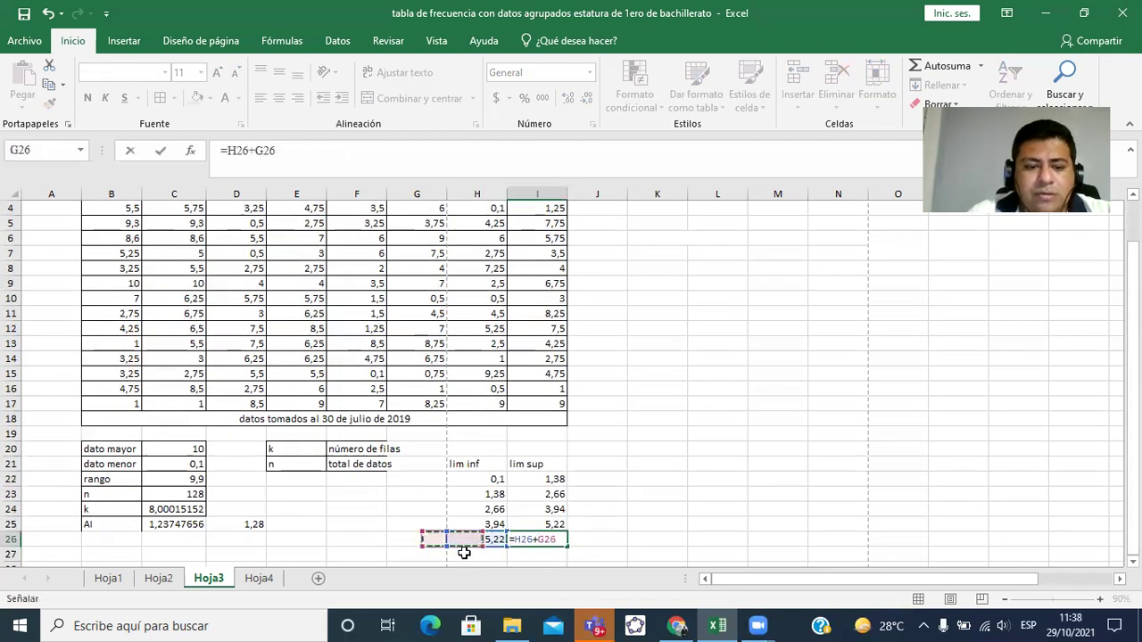
pyautogui.press('Up')
pyautogui.press('Return')
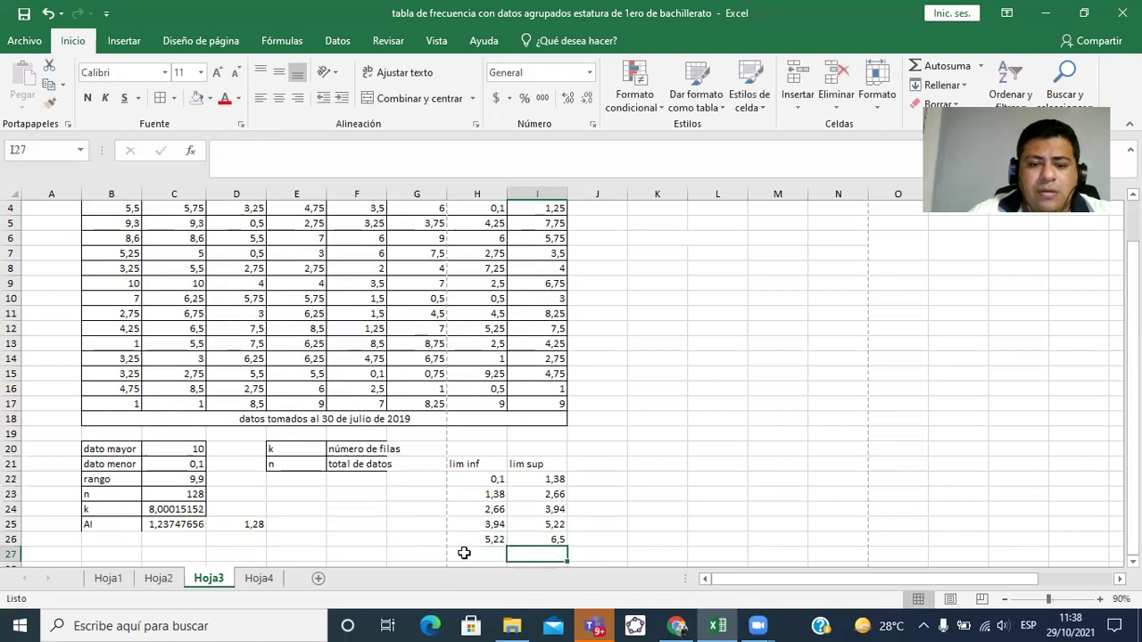
# Enter 6,5 as the sixth lower limit in H27 and calculate its upper limit in I27 with =H27+D25
pyautogui.click(464, 553)
pyautogui.write('=')
pyautogui.press('Escape')
pyautogui.write('6,5')
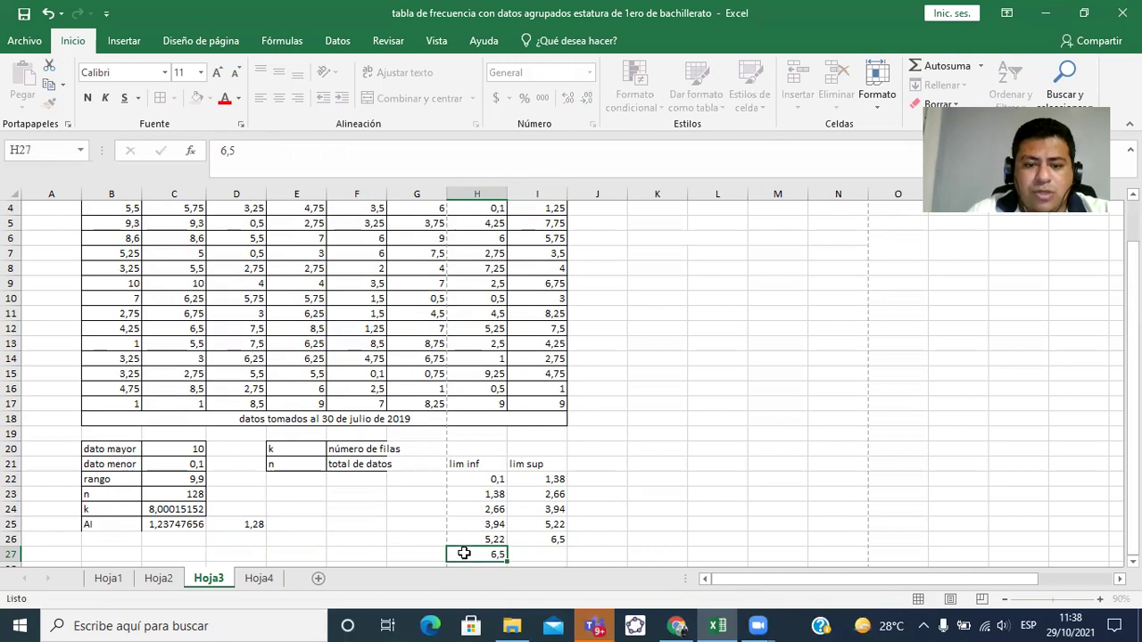
pyautogui.press('Tab')
pyautogui.write('=<')
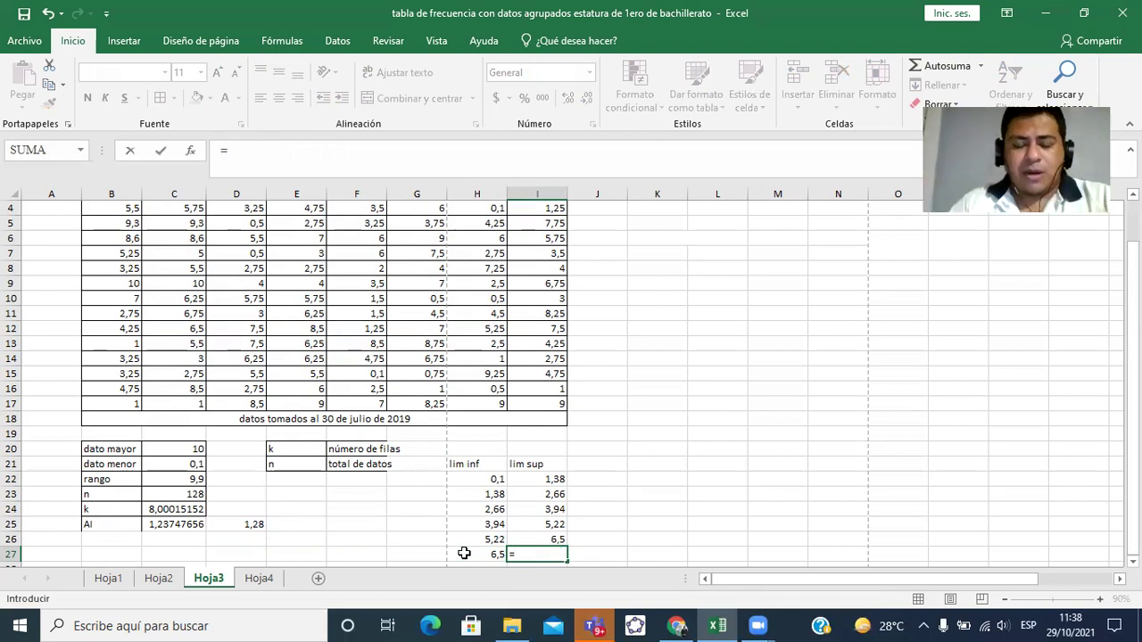
pyautogui.click(464, 554)
pyautogui.write('+')
pyautogui.press('Left')
pyautogui.press('Left')
pyautogui.press('Left')
pyautogui.press('Left')
pyautogui.press('Left')
pyautogui.press('Left')
pyautogui.press('Up')
pyautogui.press('Up')
pyautogui.press('Right')
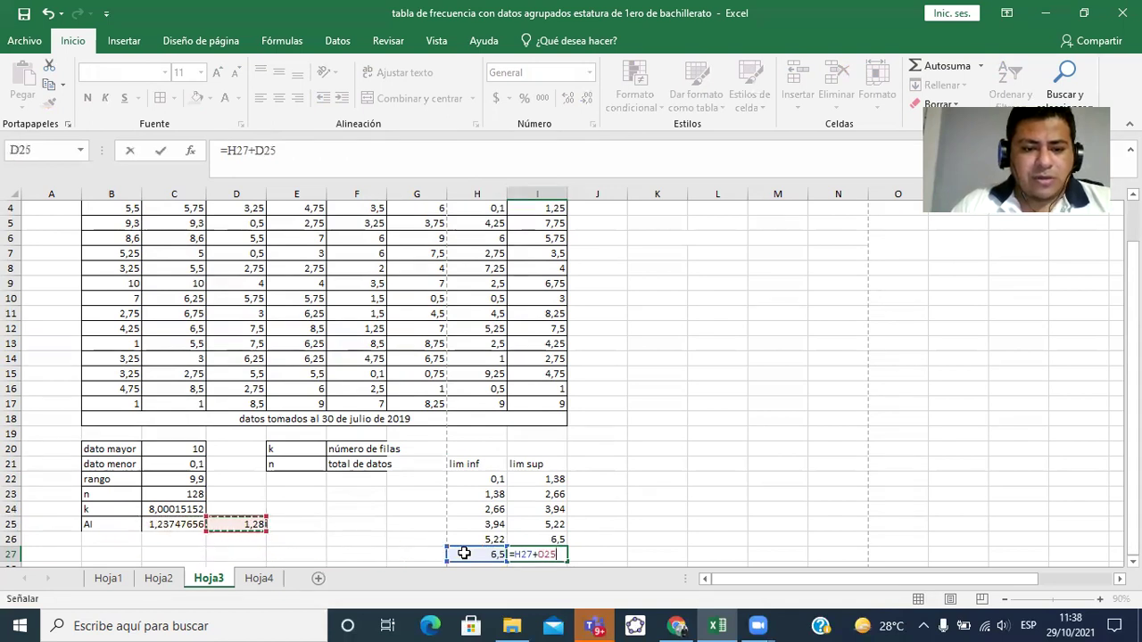
pyautogui.press('Return')
# Enter 7,78 as the seventh lower limit in H28 and calculate its upper limit in I28 with =H28+D25
pyautogui.click(464, 553)
pyautogui.write('=')
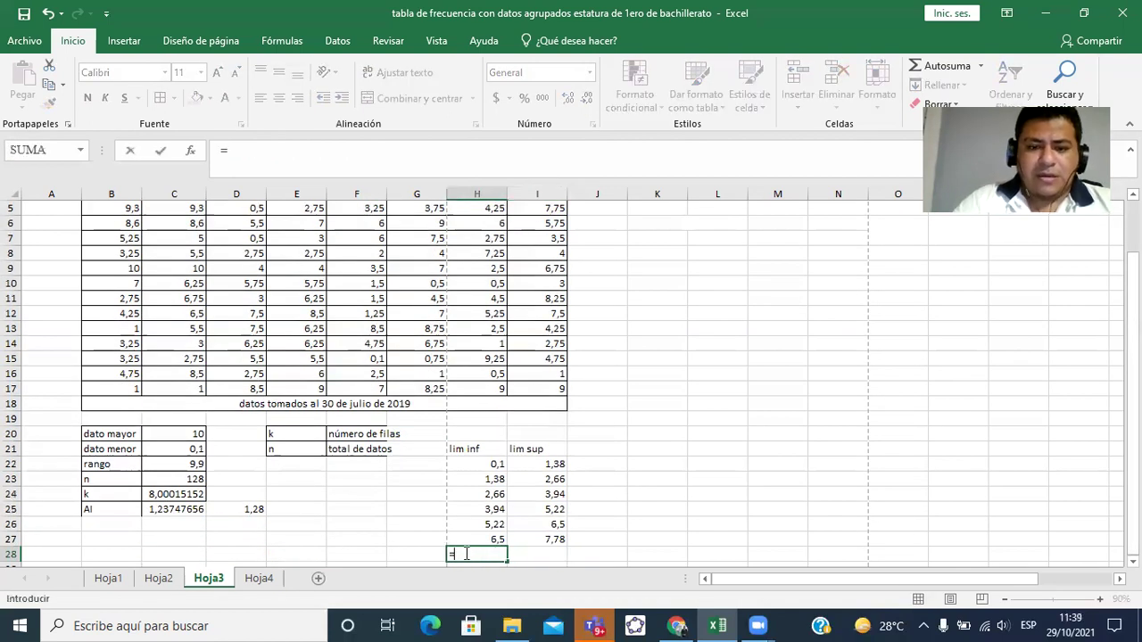
pyautogui.press('Escape')
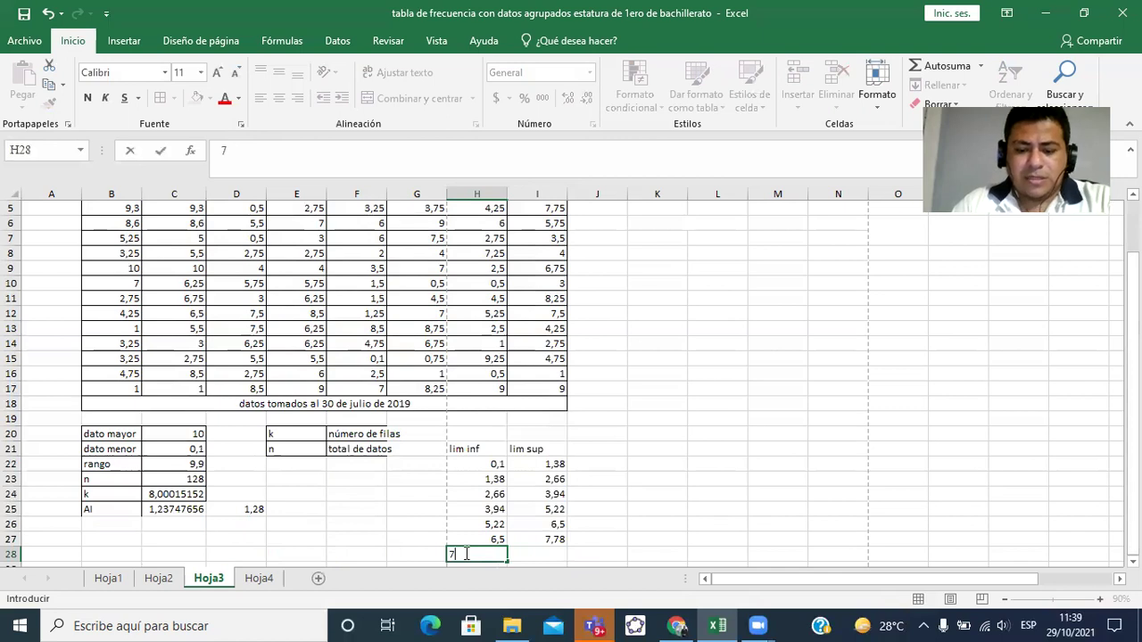
pyautogui.press('Tab')
pyautogui.write('=')
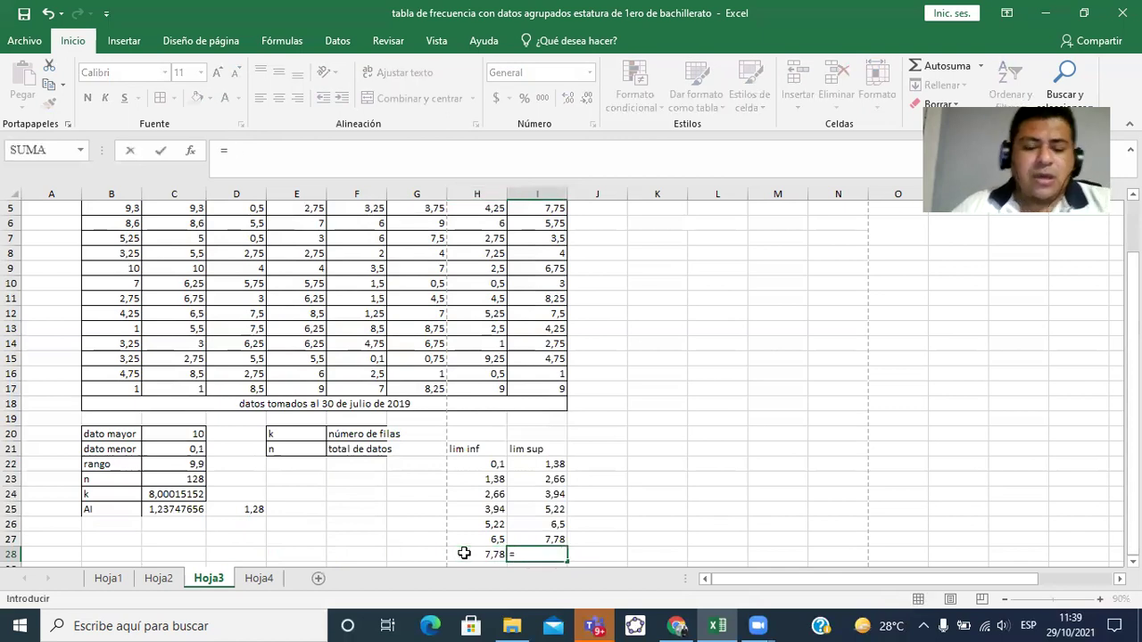
pyautogui.click(464, 554)
pyautogui.write('+')
pyautogui.click(464, 554)
pyautogui.press('Left')
pyautogui.press('Left')
pyautogui.press('Left')
pyautogui.press('Left')
pyautogui.press('Up')
pyautogui.press('Up')
pyautogui.press('Up')
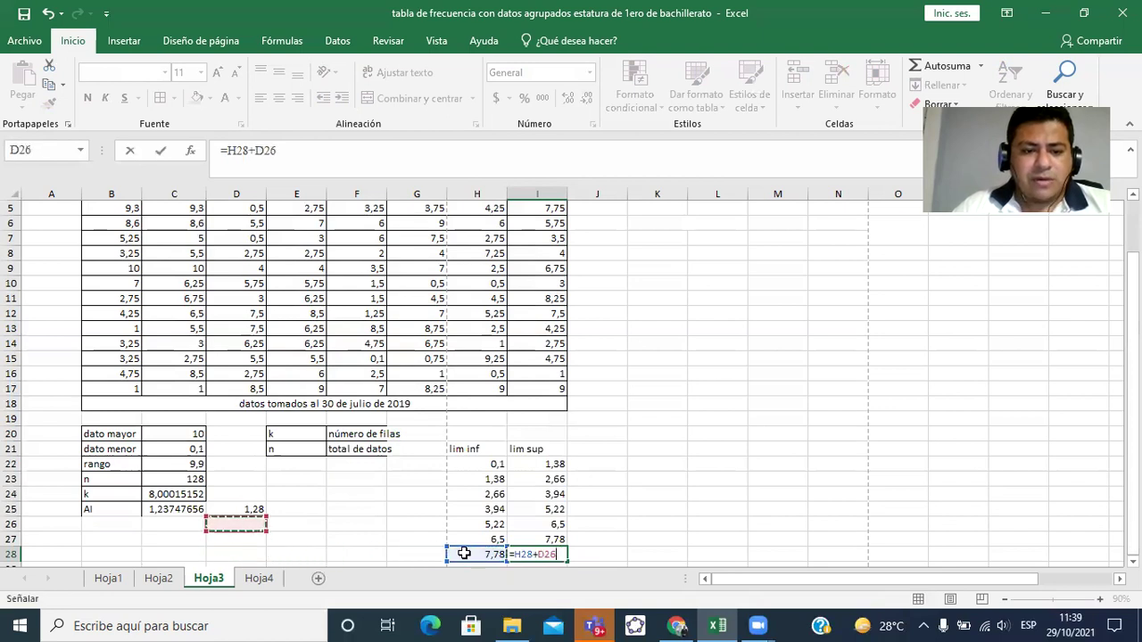
pyautogui.press('Return')
# Review the upper and lower limits of the seven intervals filled in down to row 28, cell by cell
pyautogui.press('Up')
pyautogui.press('Up')
pyautogui.press('Up')
pyautogui.press('Up')
pyautogui.press('Up')
pyautogui.press('Up')
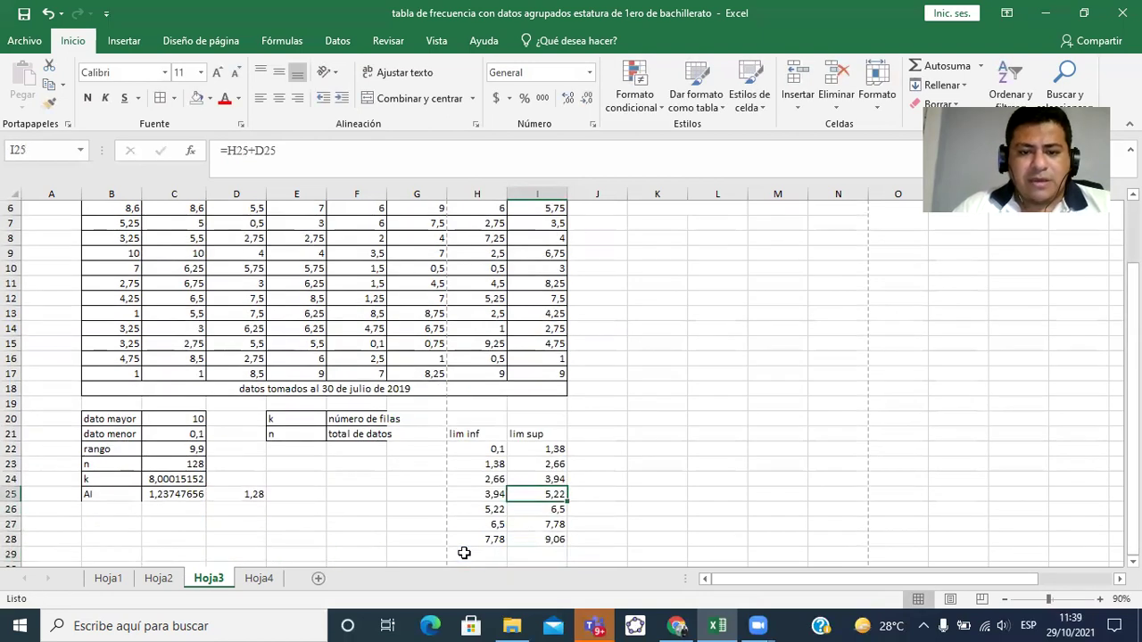
pyautogui.press('Left')
pyautogui.press('Up')
pyautogui.press('Down')
pyautogui.press('Down')
pyautogui.press('Down')
pyautogui.press('Down')
pyautogui.press('Down')
pyautogui.press('Down')
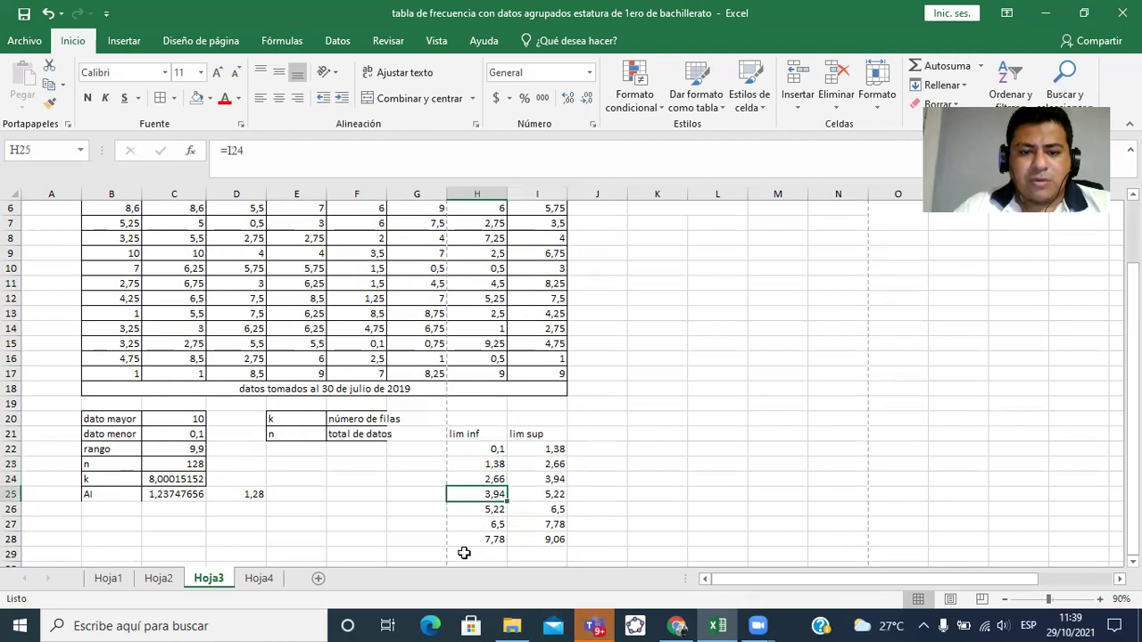
# Enter the last interval in row 29 with 9,06 as the lower limit and 10 as the upper limit
pyautogui.press('Down')
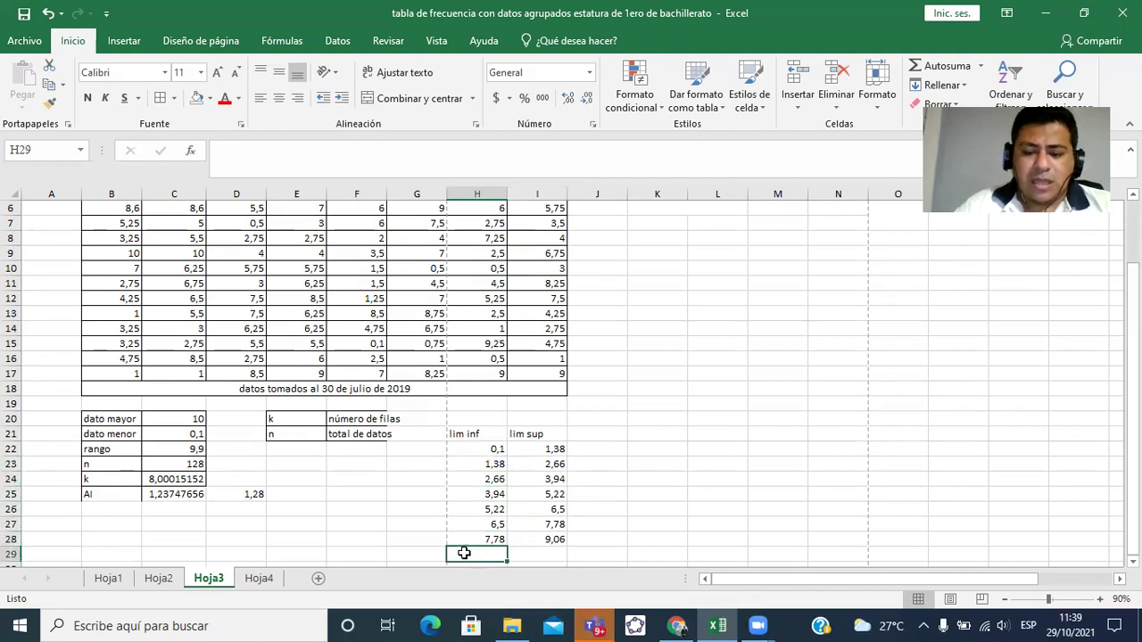
pyautogui.write('9,06')
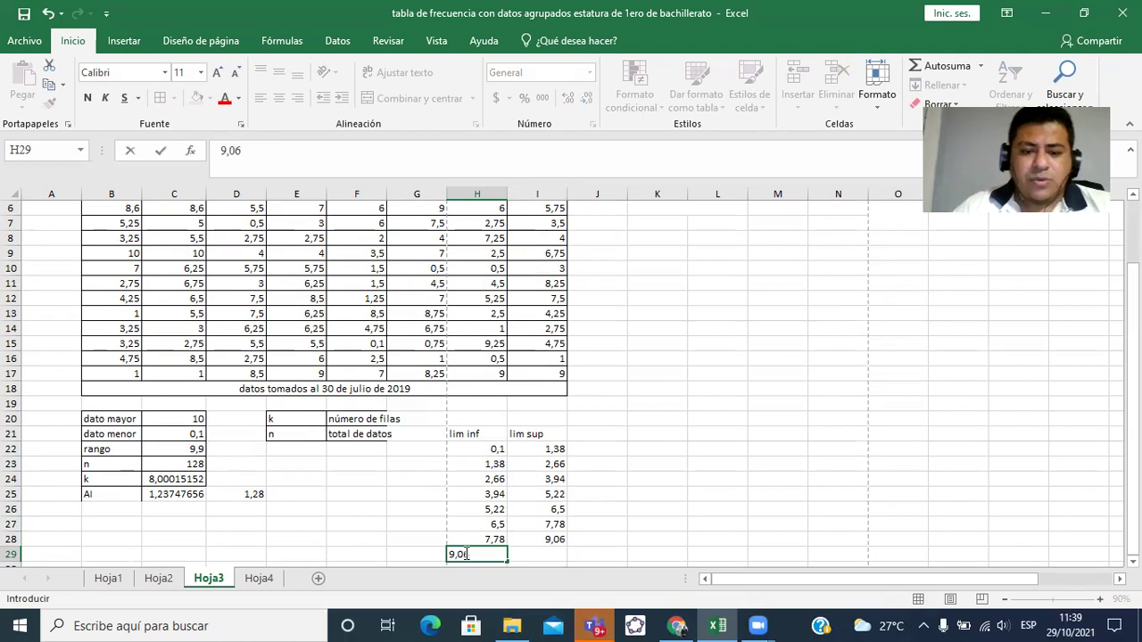
pyautogui.press('Tab')
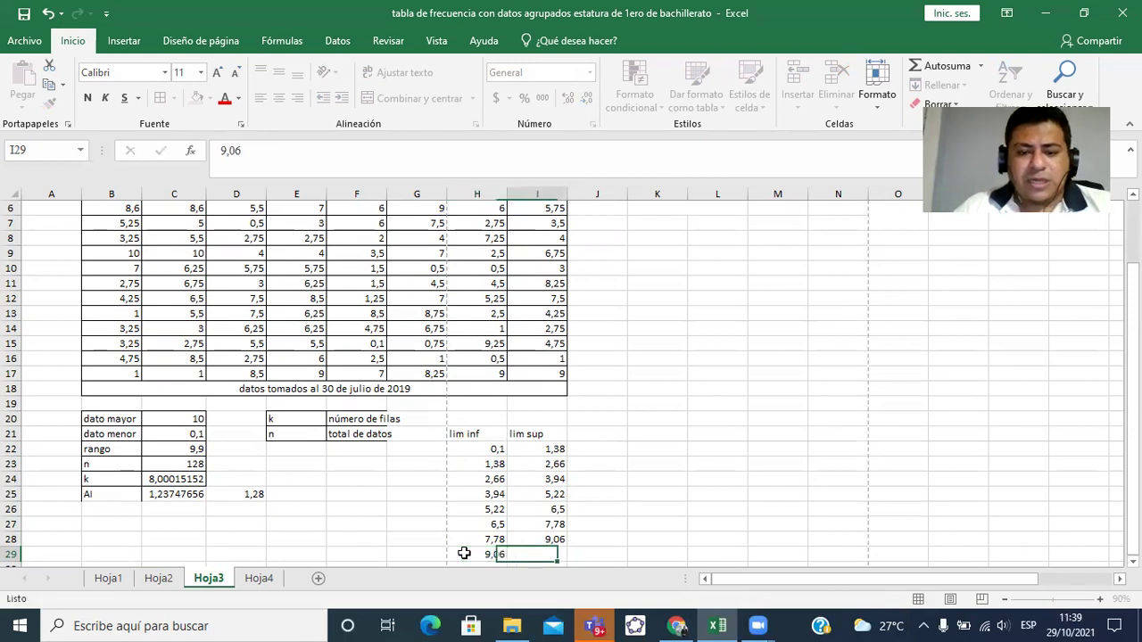
pyautogui.write('10')
pyautogui.press('Tab')
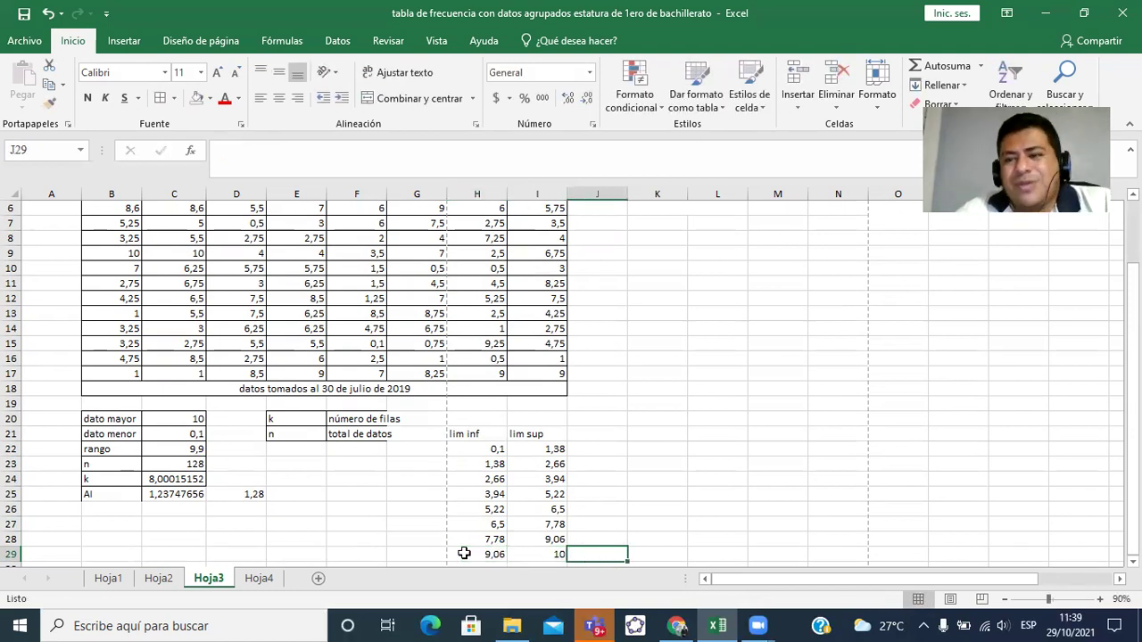
pyautogui.press('Left')
pyautogui.press('Left')
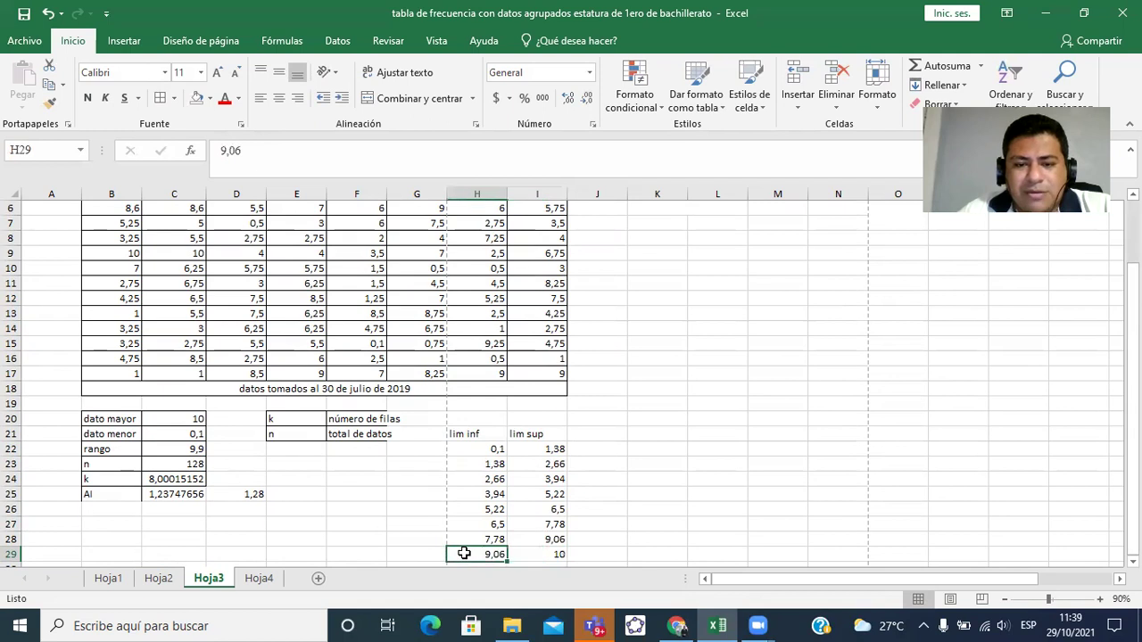
pyautogui.press('Right')
# Apply borders to all cells of the interval limits table H21:I29
pyautogui.moveTo(494, 437); pyautogui.dragTo(546, 554)
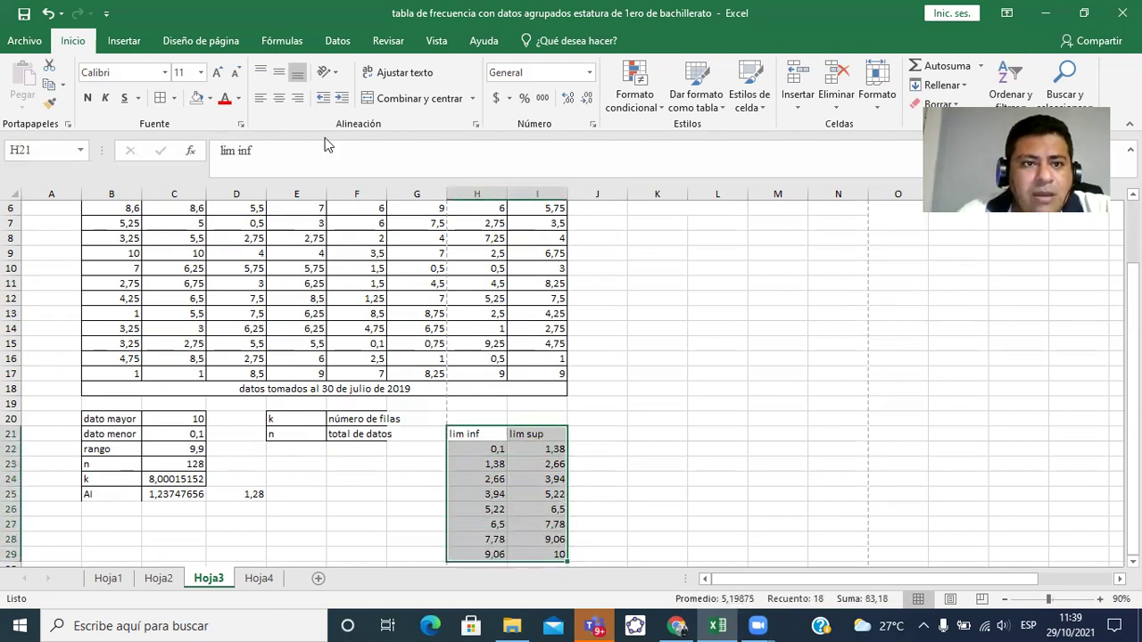
pyautogui.click(159, 100)
pyautogui.click(606, 450)
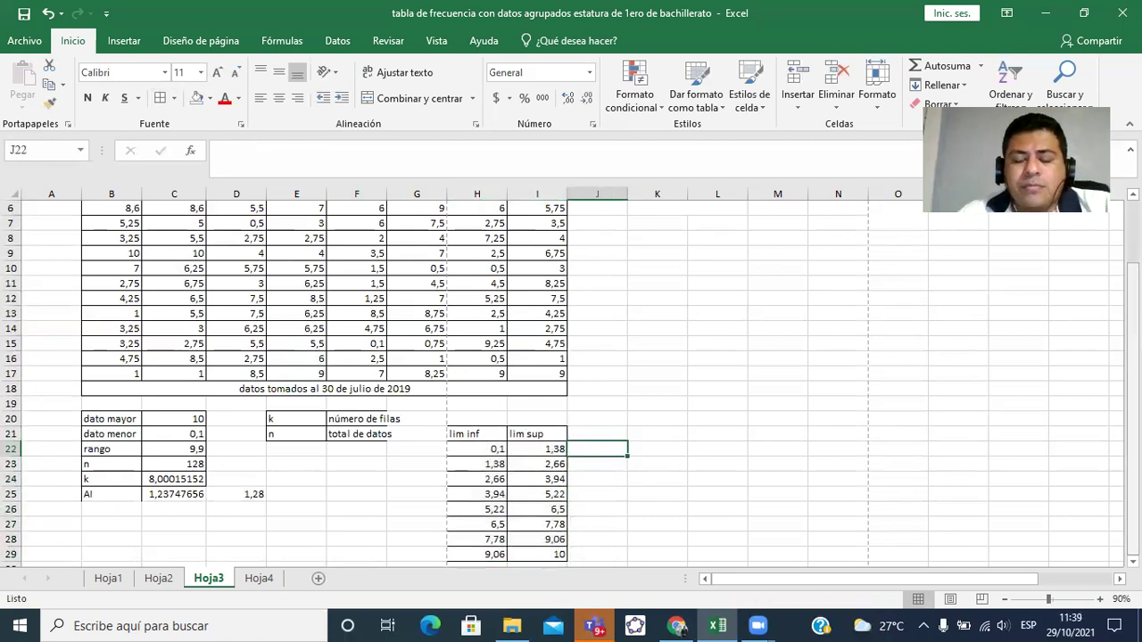
# Add the column heading Mc in J21, beside the upper limit heading
pyautogui.click(613, 433)
pyautogui.write('Mc')
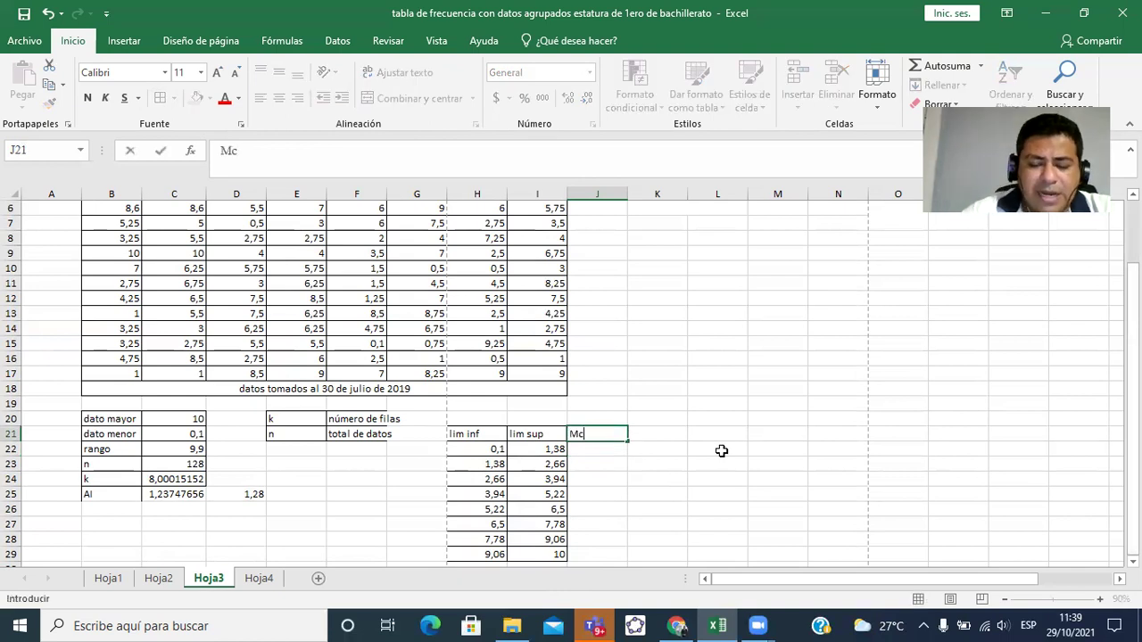
pyautogui.press('Return')
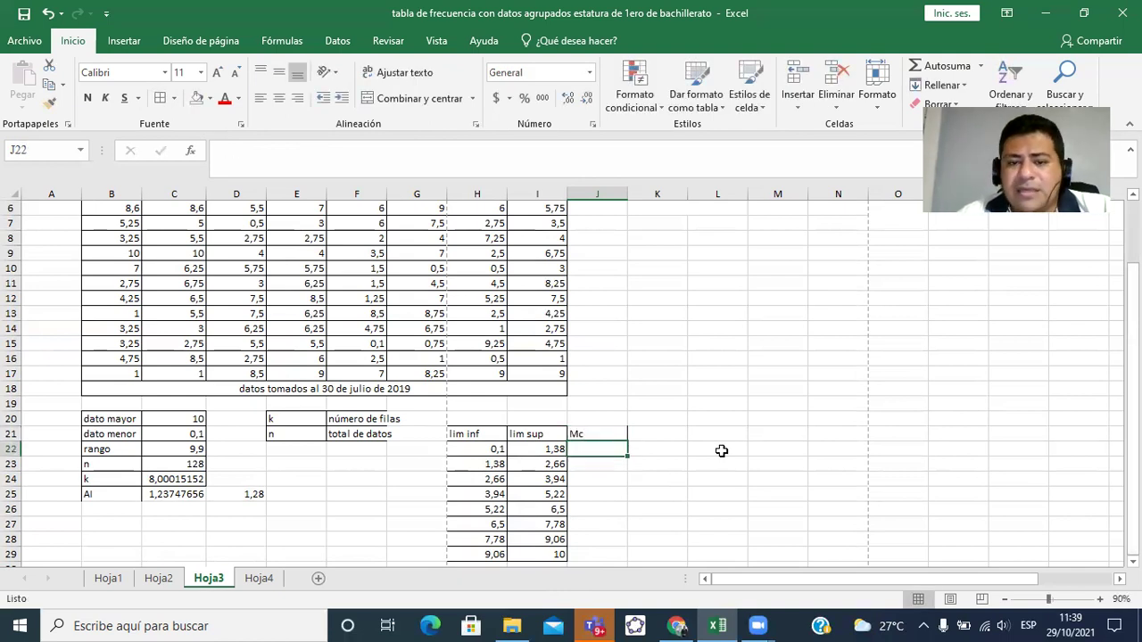
# Calculate the first interval's class mark in J22 as the average of its limits with =(H22+I22)/2
pyautogui.press('Left')
pyautogui.press('Left')
pyautogui.press('Right')
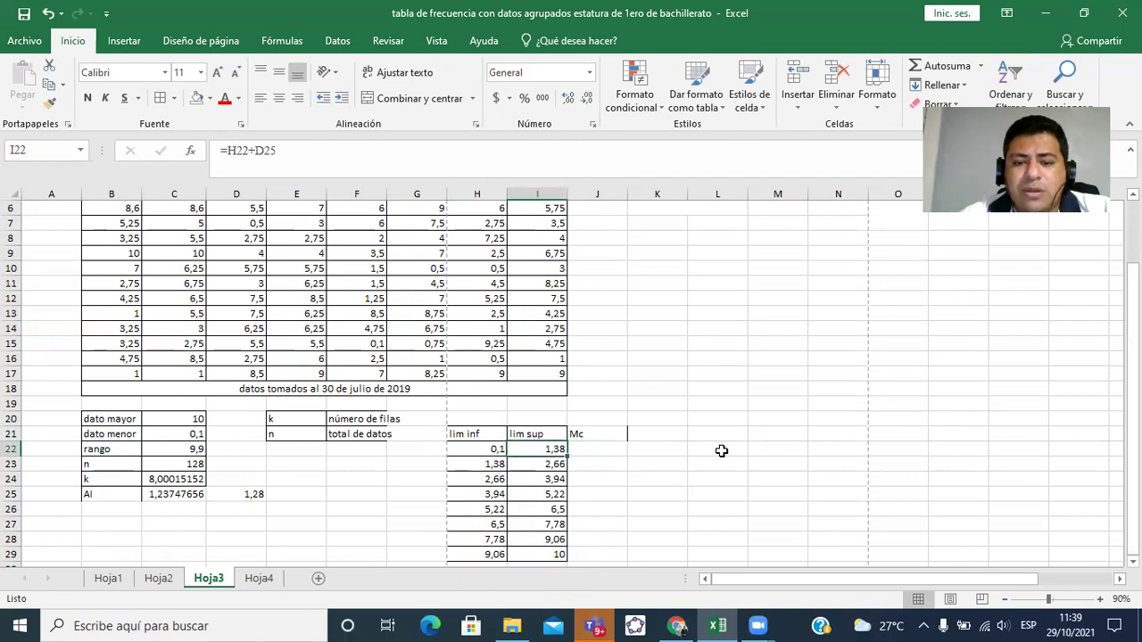
pyautogui.press('Right')
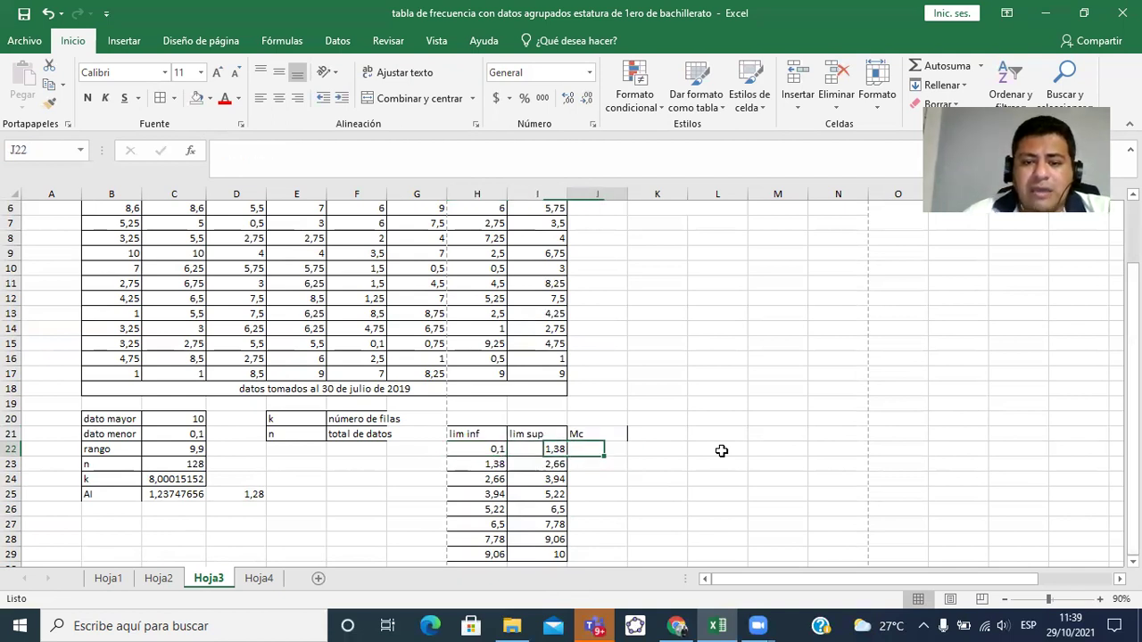
pyautogui.write('=')
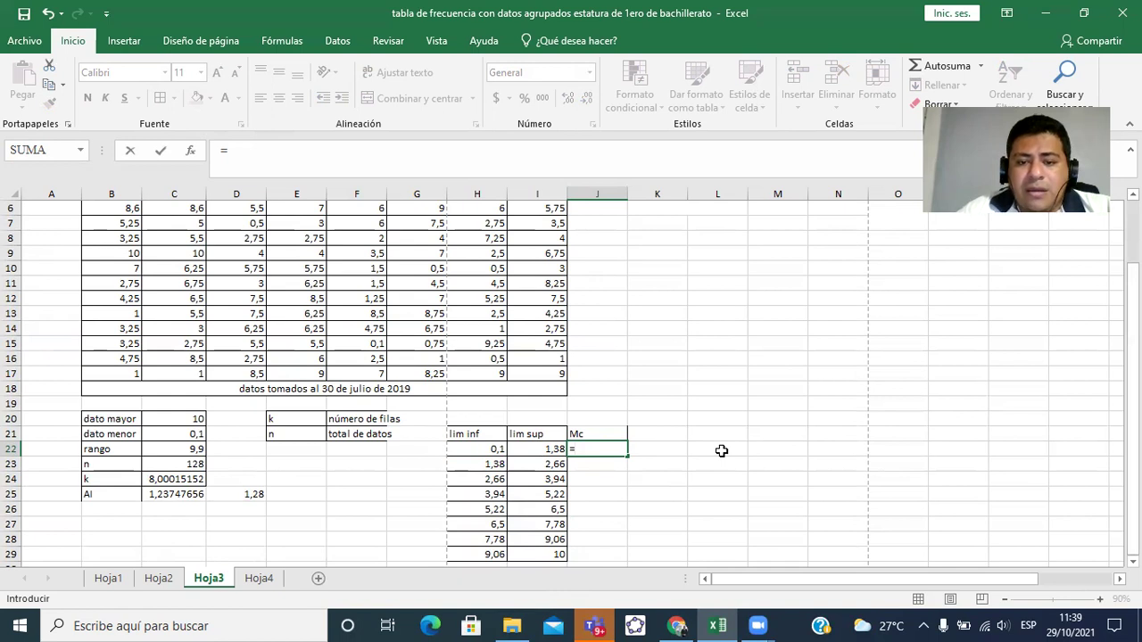
pyautogui.write('(')
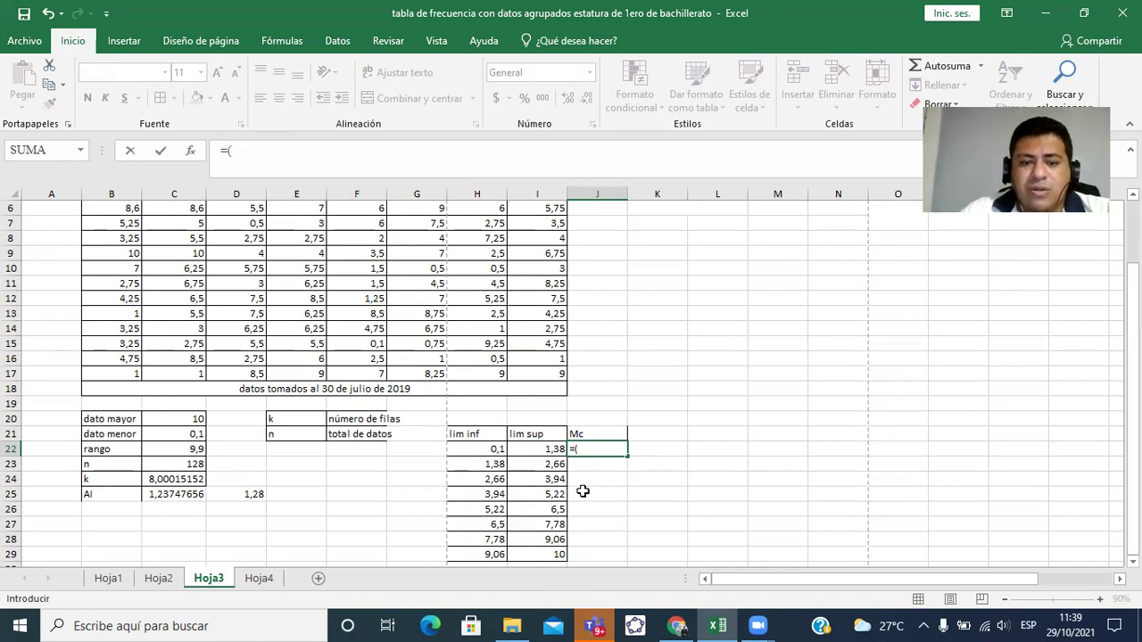
pyautogui.click(487, 450)
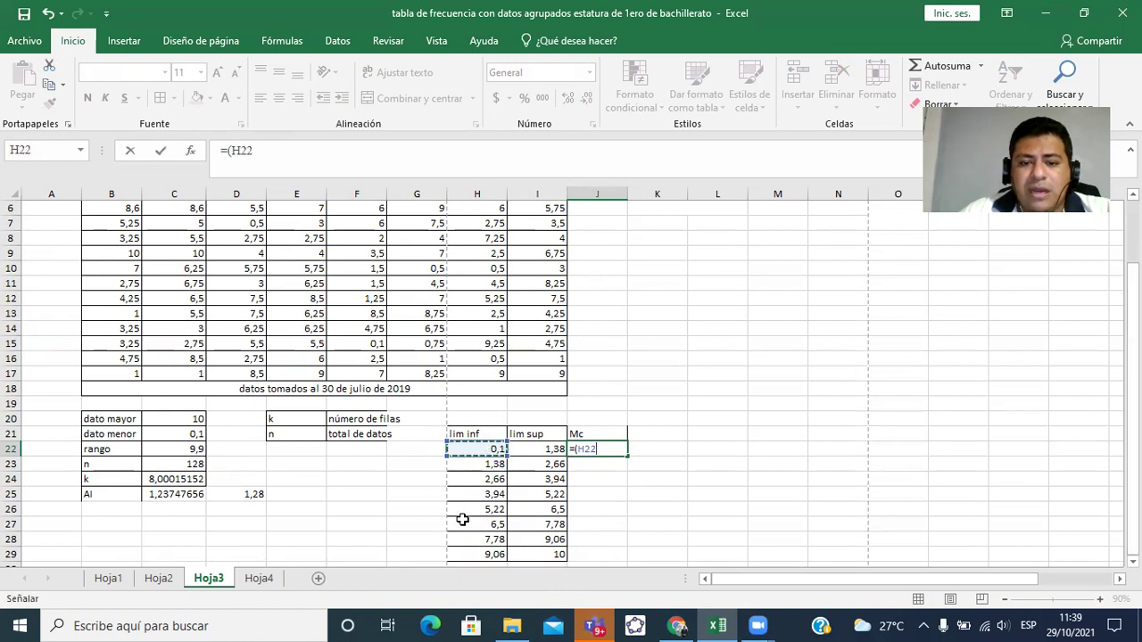
pyautogui.write('+')
pyautogui.press('Left')
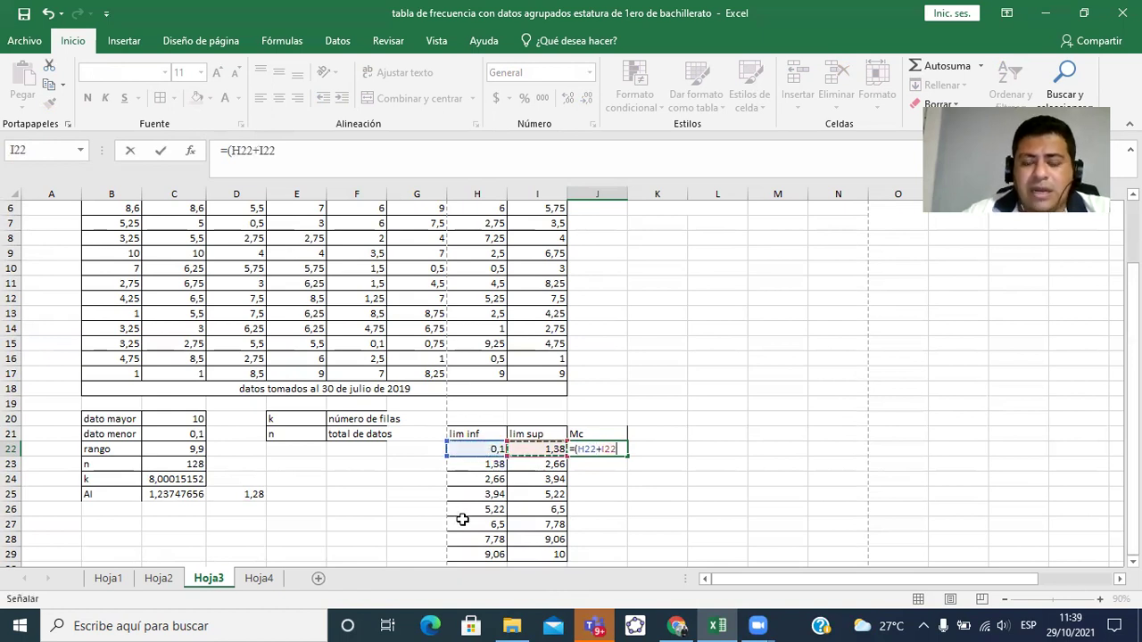
pyautogui.write(')/2')
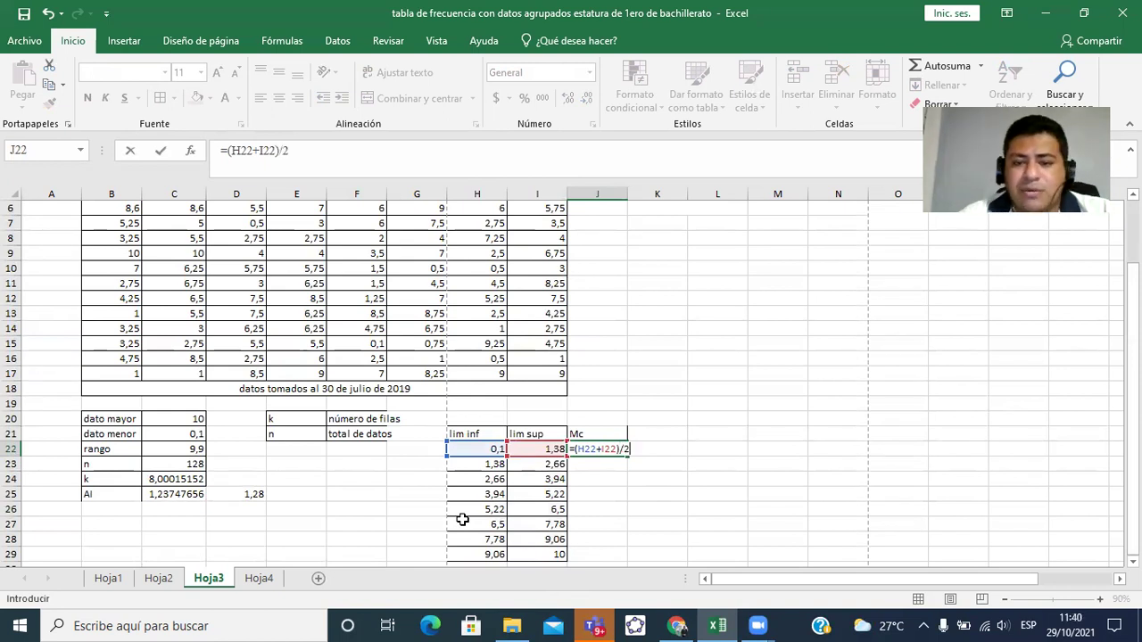
pyautogui.press('Return')
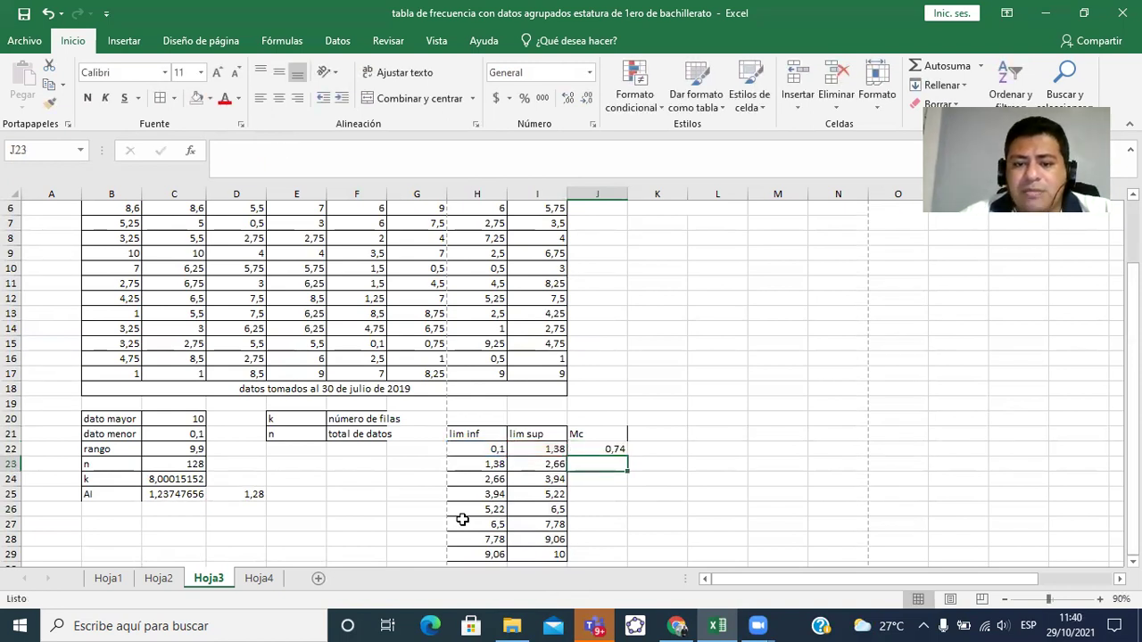
# Fill the class mark formula from J22 down to J29 for all remaining intervals
pyautogui.press('Up')
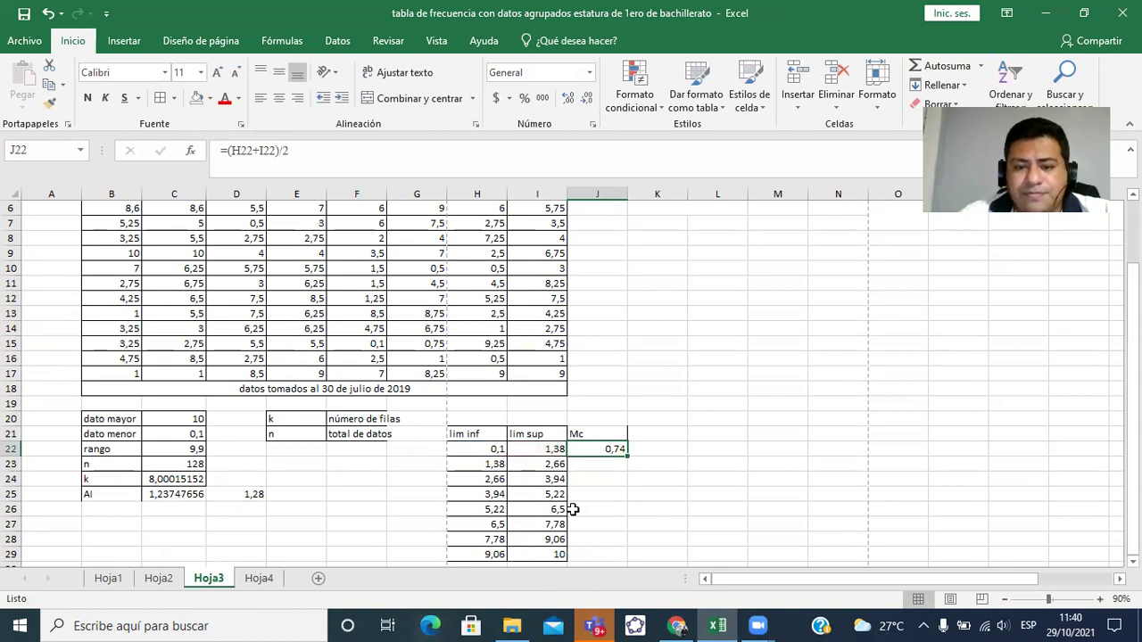
pyautogui.moveTo(628, 456); pyautogui.dragTo(641, 558)
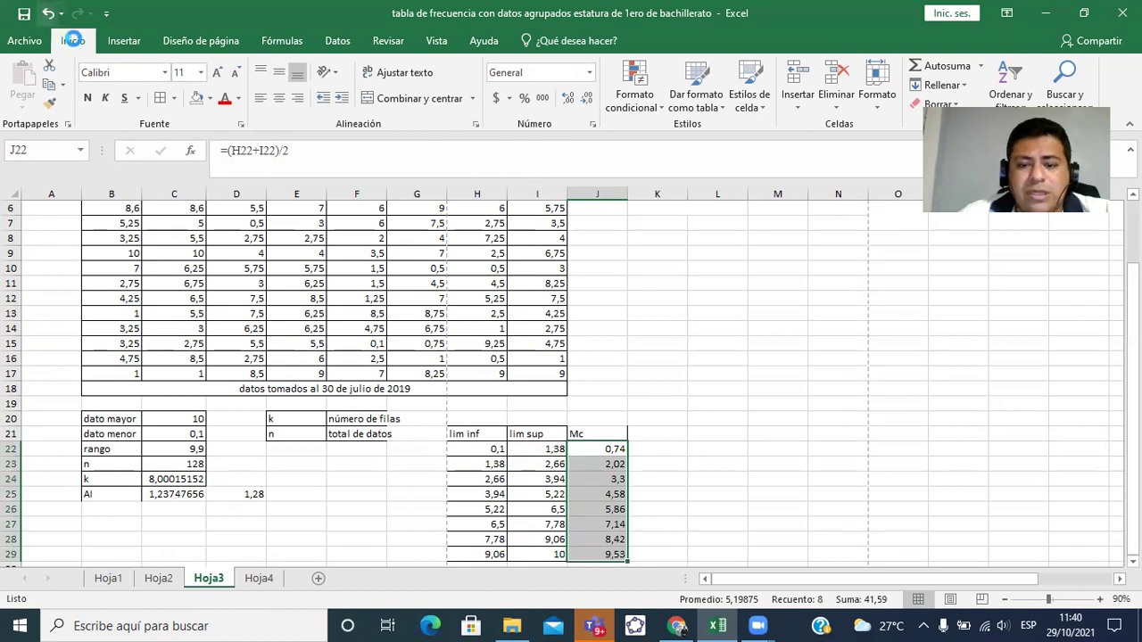
pyautogui.click(47, 12)
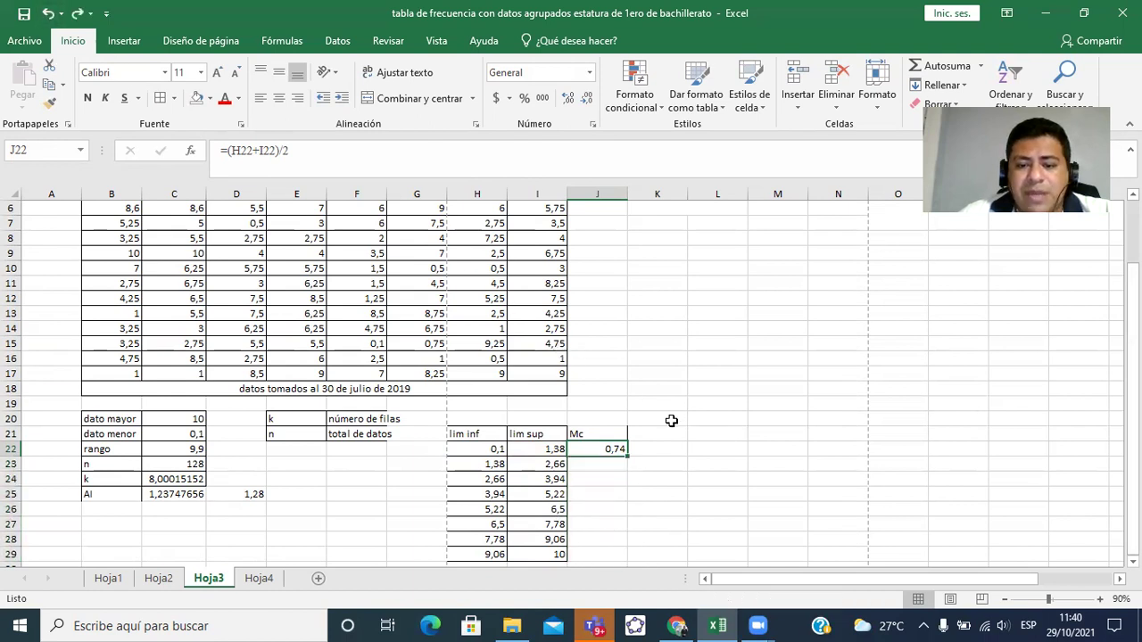
pyautogui.doubleClick(629, 457)
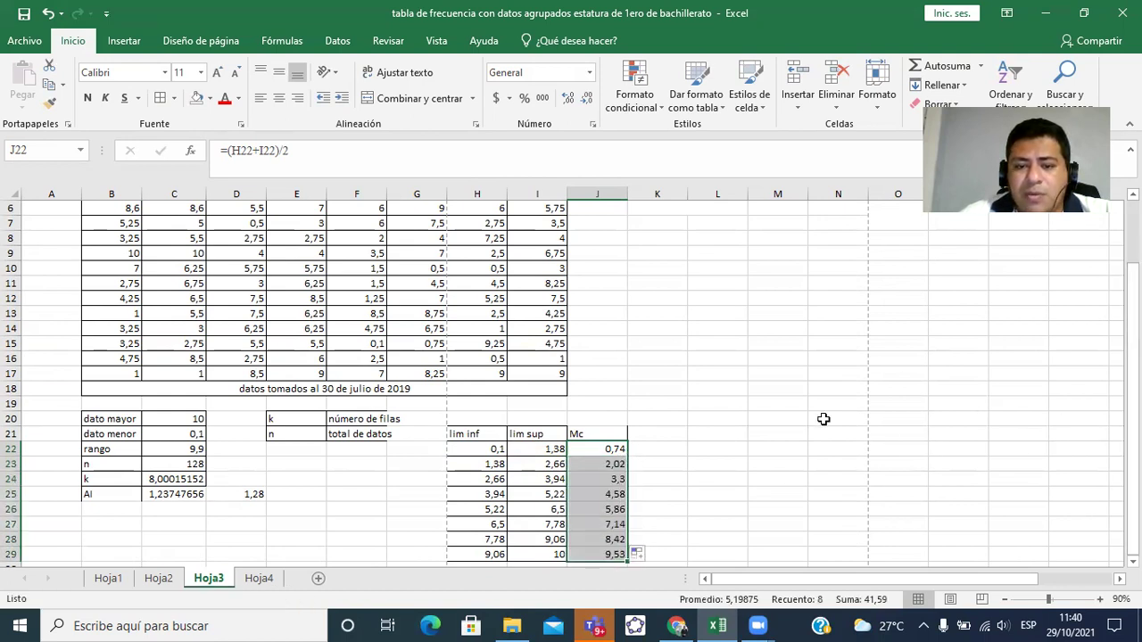
# Apply borders to the Mc column cells J21:J29 so they match the interval limits table
pyautogui.moveTo(611, 434); pyautogui.dragTo(611, 554)
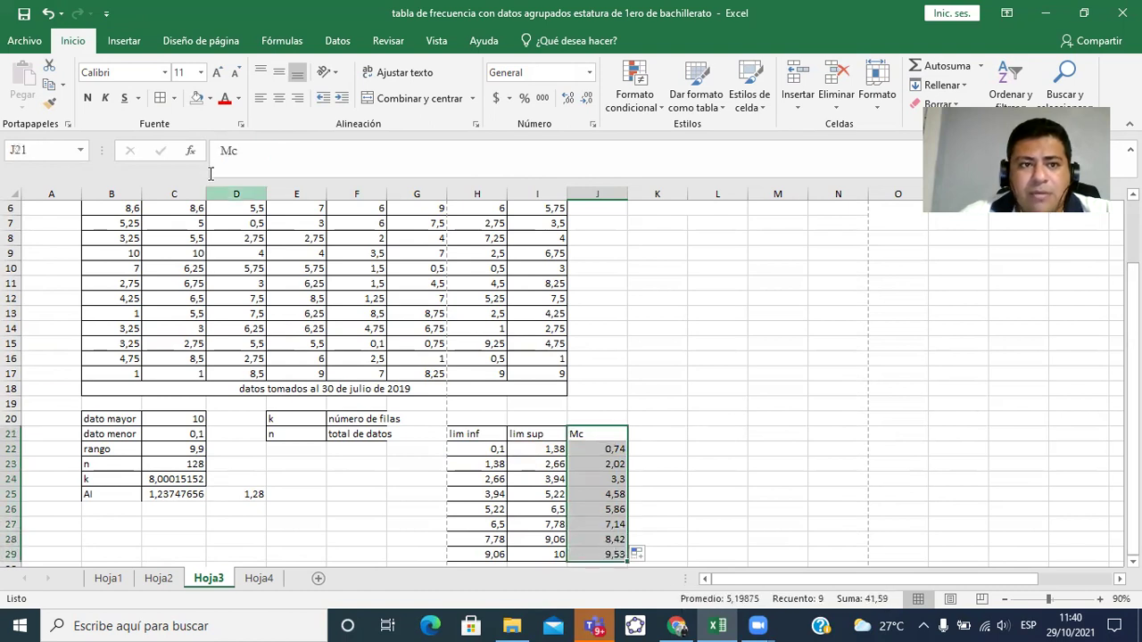
pyautogui.click(670, 414)
pyautogui.moveTo(479, 443); pyautogui.dragTo(619, 555)
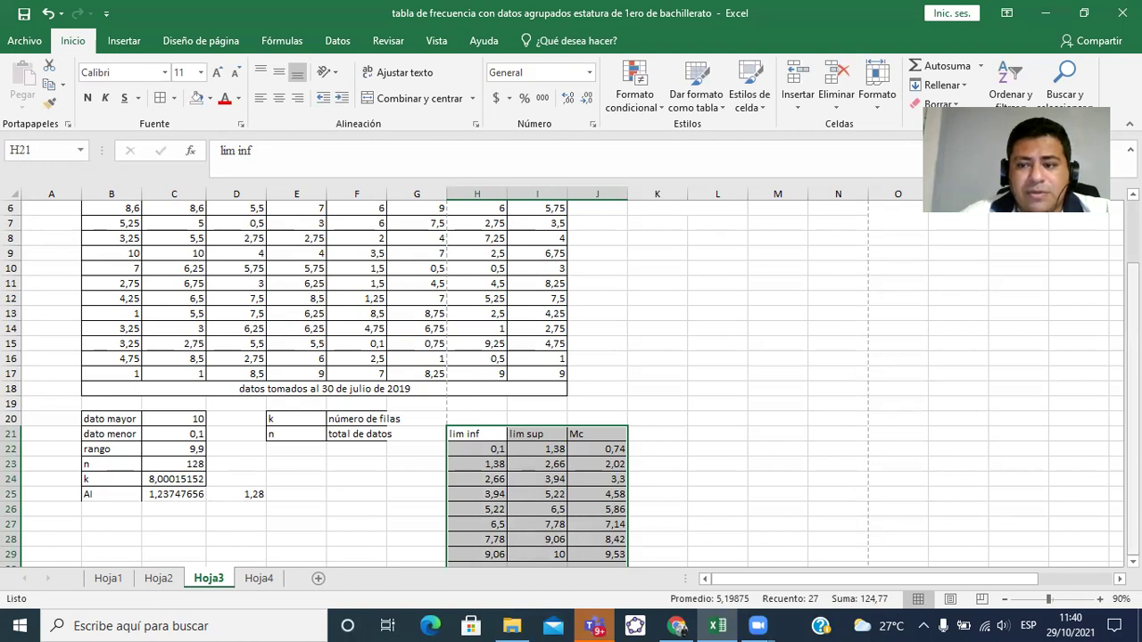
pyautogui.click(837, 522)
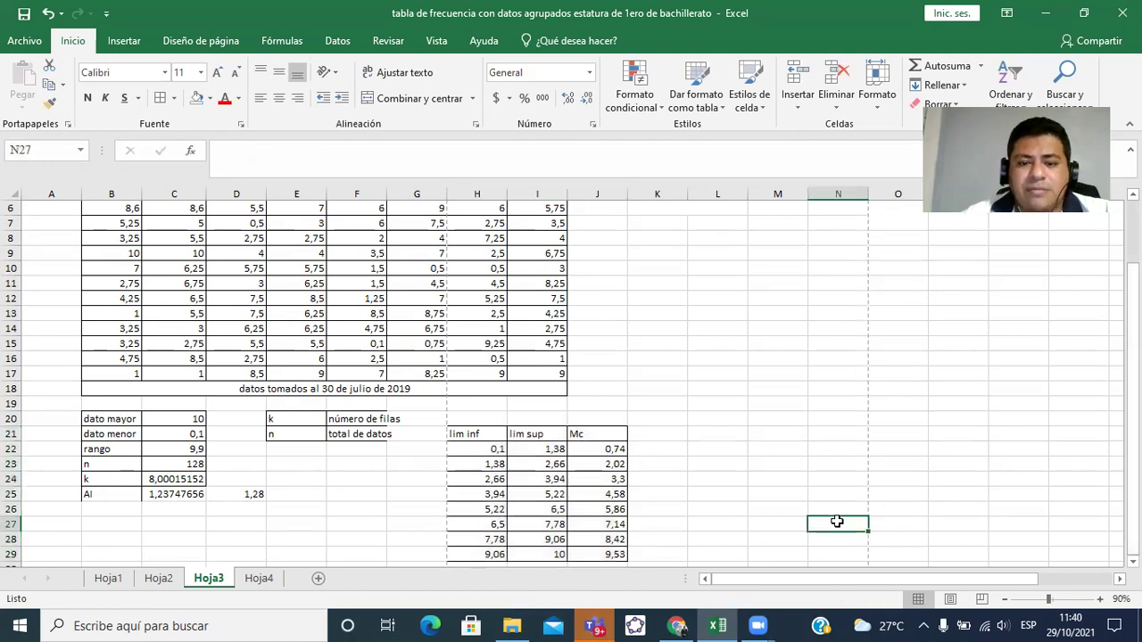
# Add the column heading fi in K21, beside the Mc heading
pyautogui.moveTo(1132, 357)
pyautogui.mouseDown()
pyautogui.moveTo(1132, 325)
pyautogui.moveTo(1133, 348)
pyautogui.mouseUp()
pyautogui.click(672, 441)
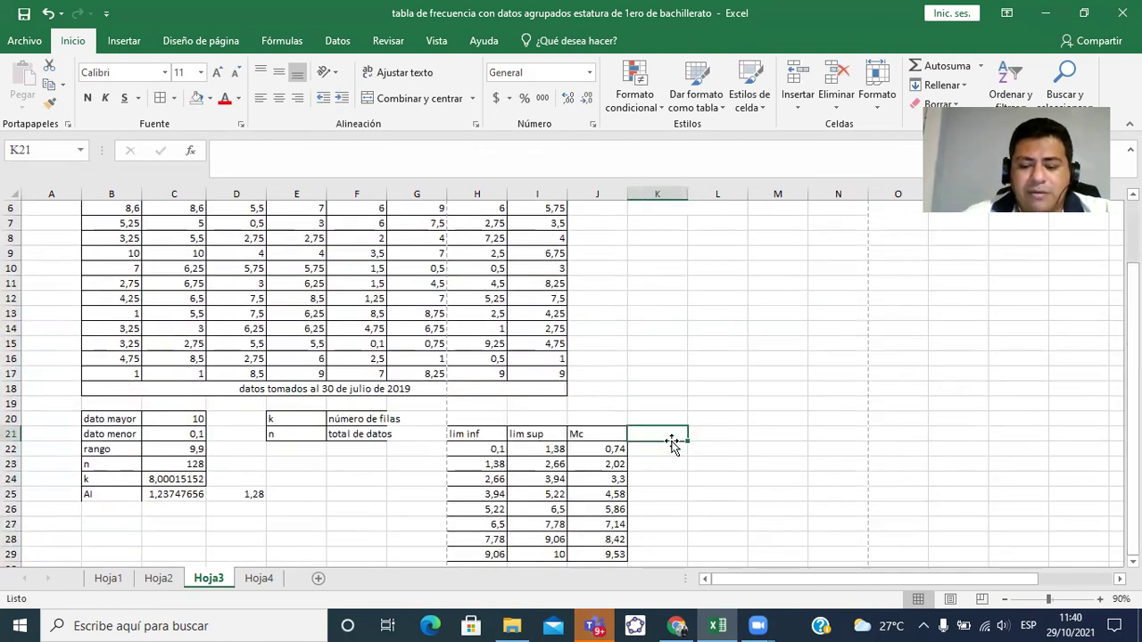
pyautogui.write('fi')
pyautogui.press('Return')
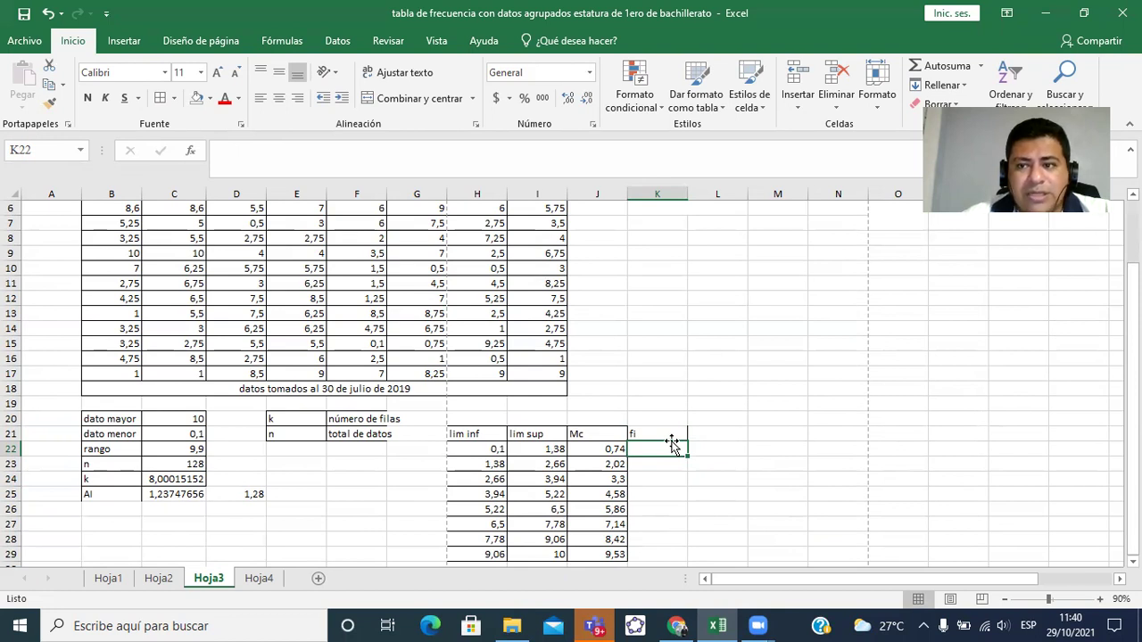
pyautogui.press('Left')
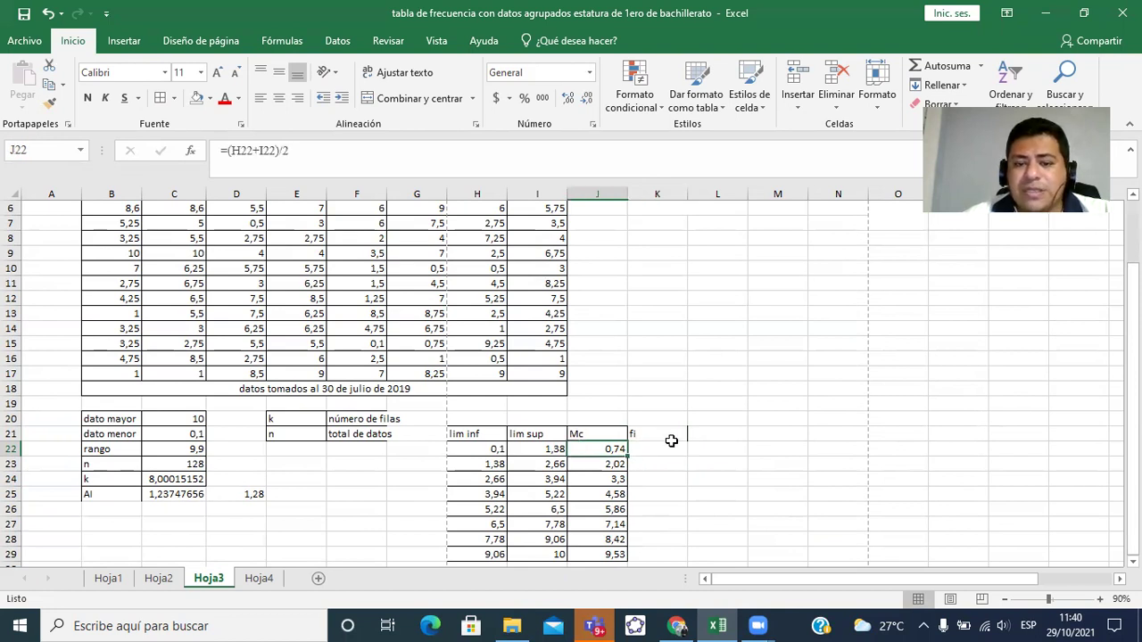
pyautogui.press('Left')
pyautogui.press('Left')
pyautogui.press('Left')
pyautogui.press('Left')
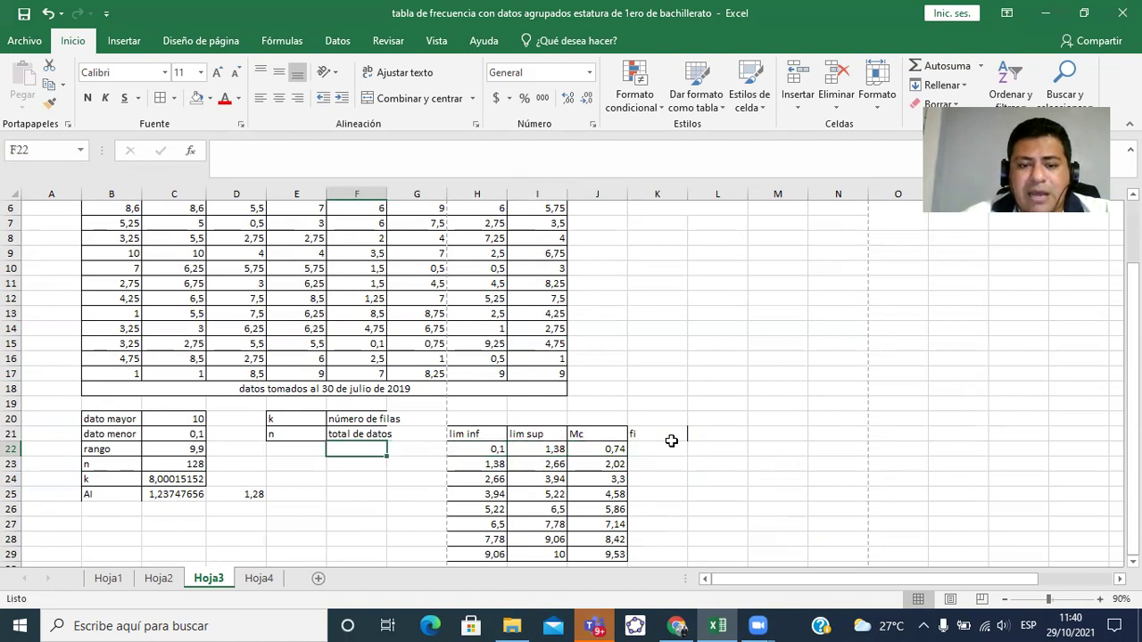
pyautogui.press('Right')
pyautogui.press('Right')
pyautogui.press('Up')
pyautogui.press('Left')
pyautogui.press('Down')
pyautogui.press('Down')
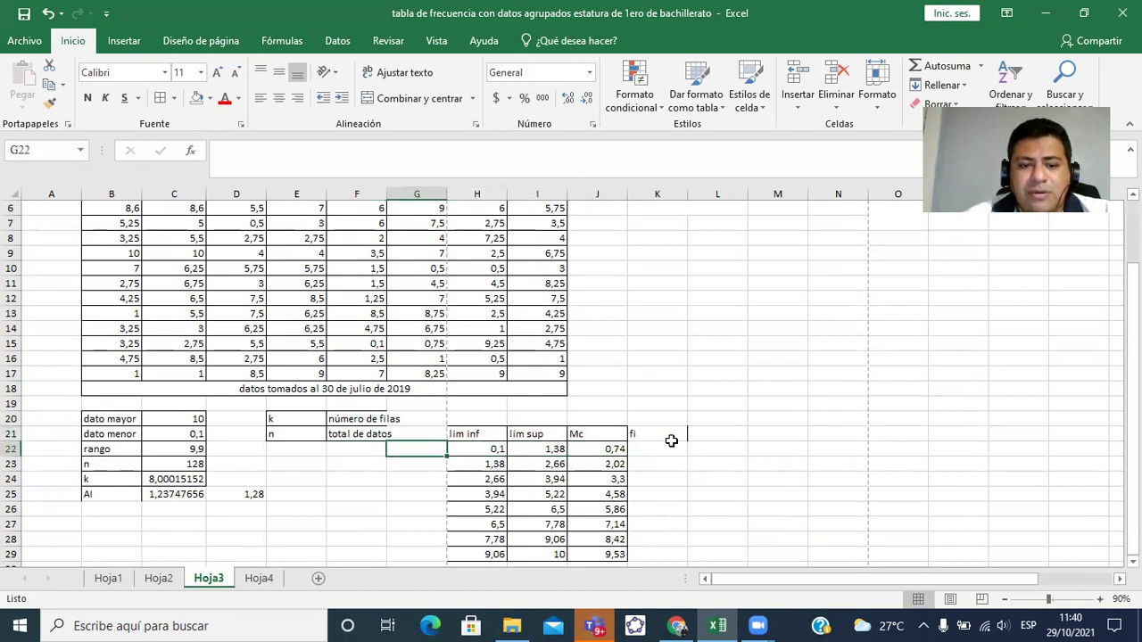
pyautogui.press('Up')
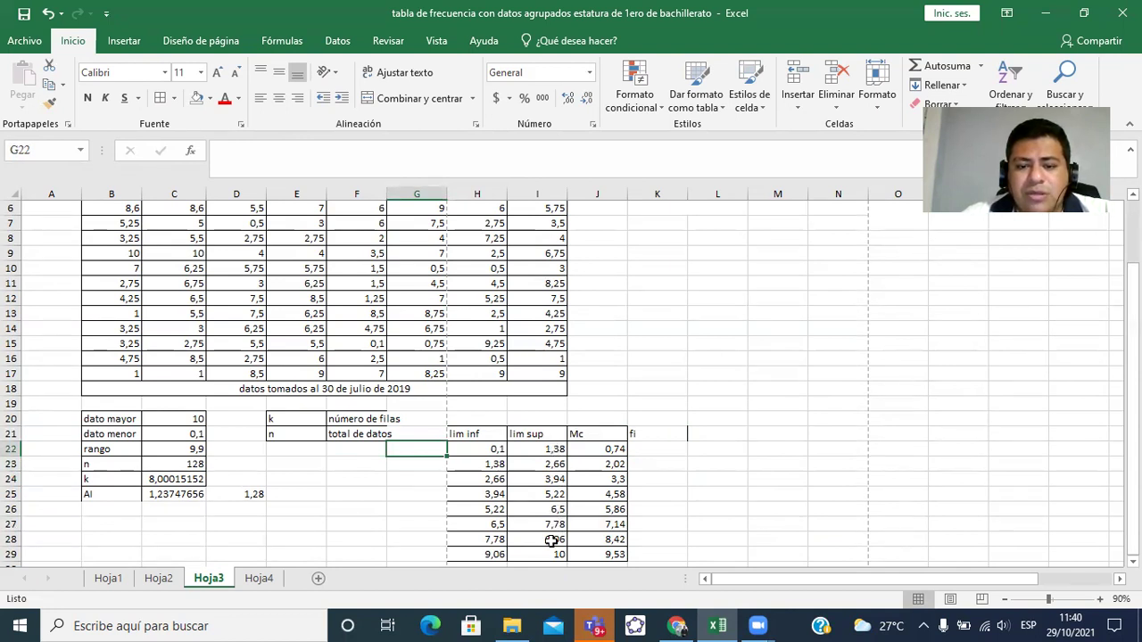
# Enter the group cut-off values 1,37 and 2,65 in G22 and G23, just below the first two upper limits
pyautogui.click(555, 449)
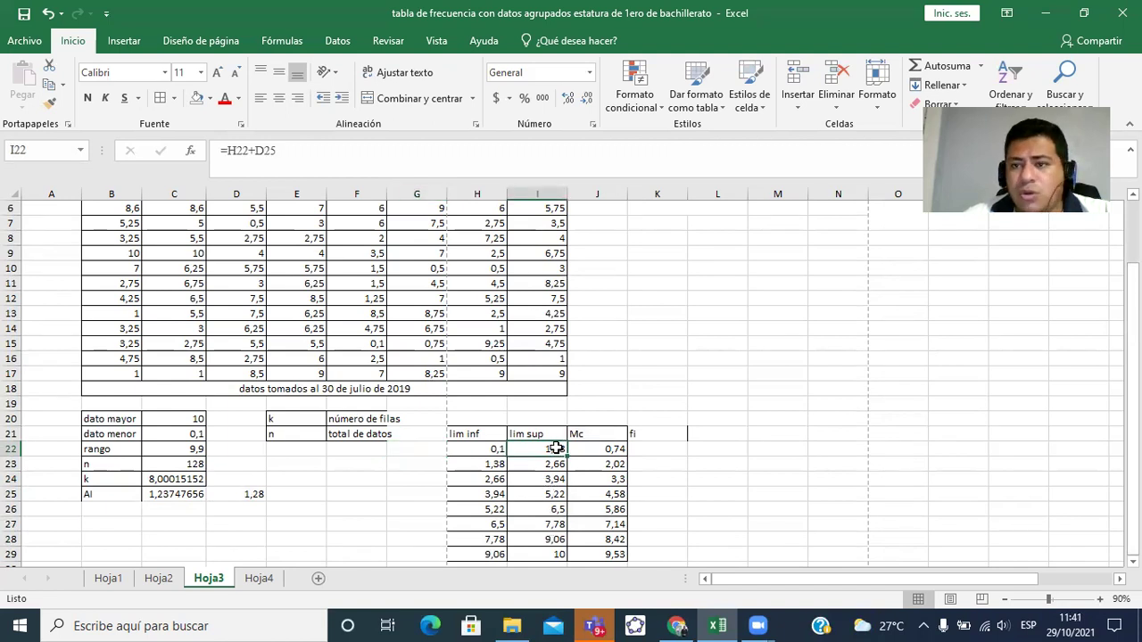
pyautogui.click(547, 462)
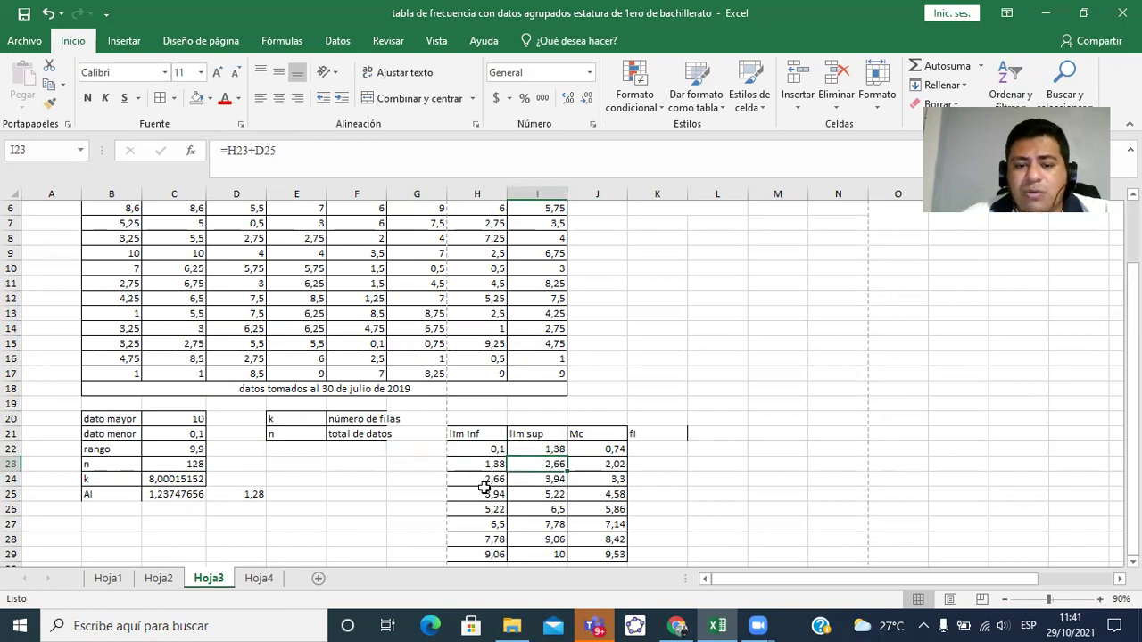
pyautogui.click(421, 448)
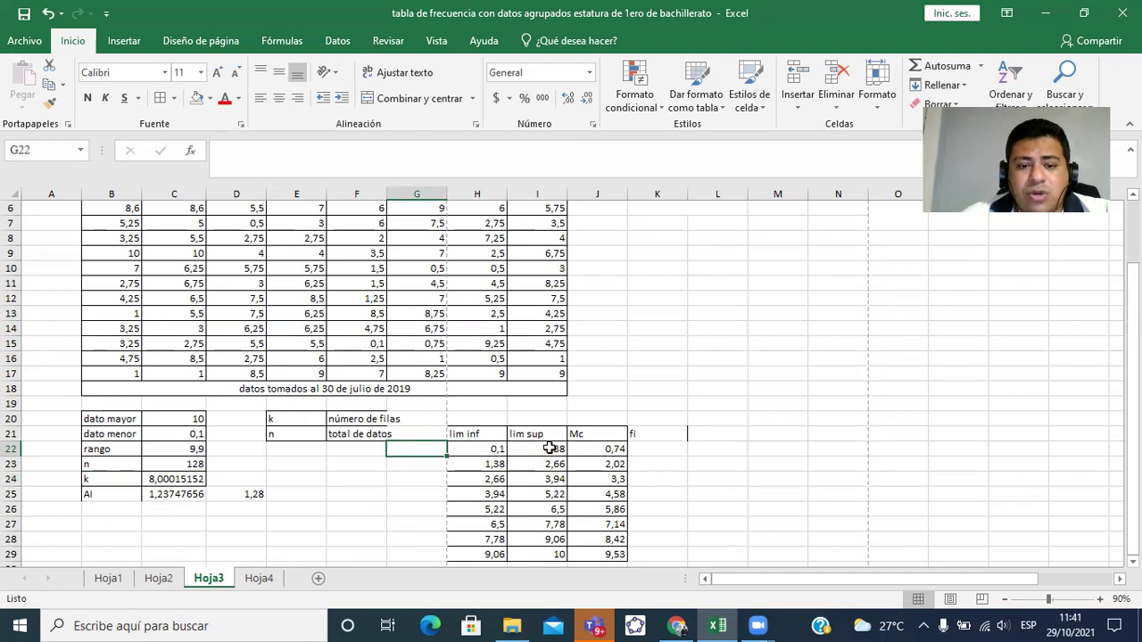
pyautogui.write('1')
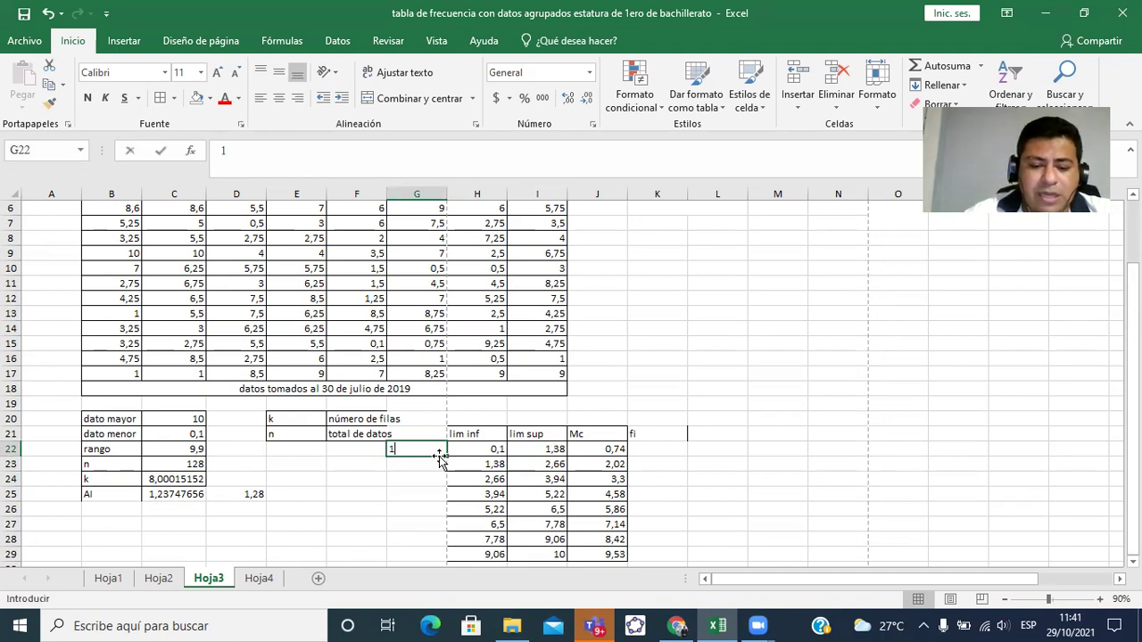
pyautogui.write(',37')
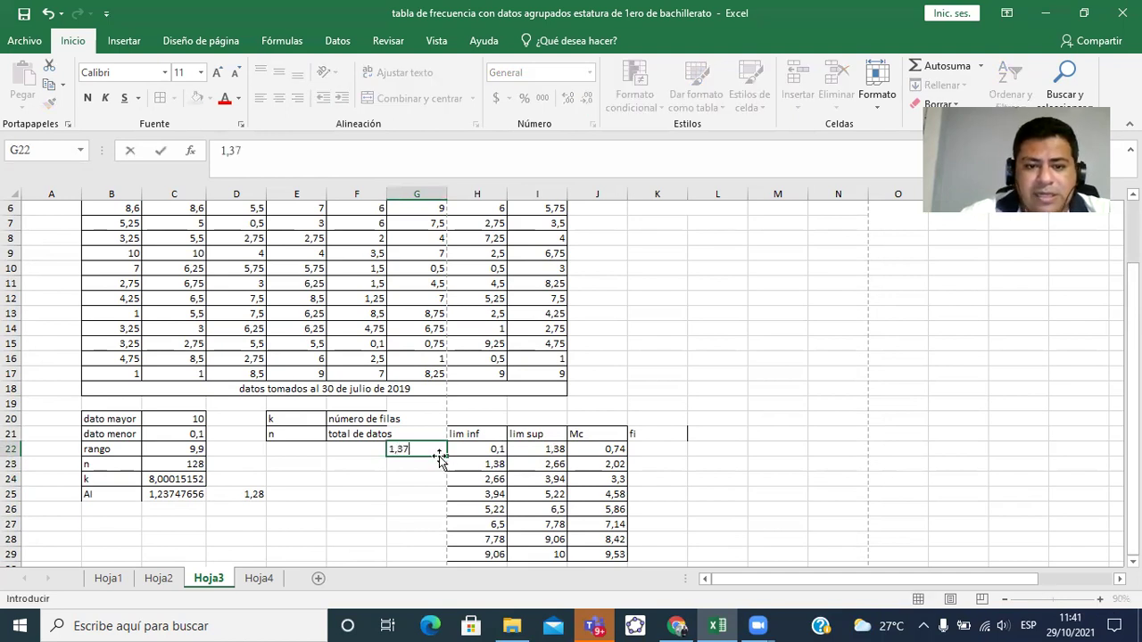
pyautogui.press('Return')
pyautogui.write('2,65')
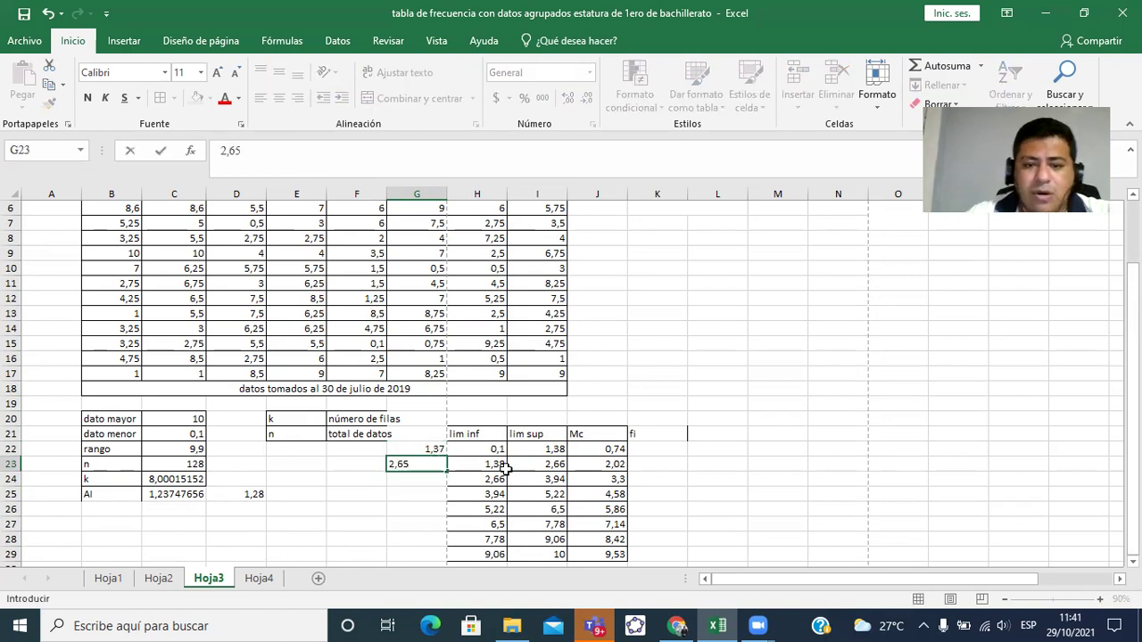
pyautogui.click(550, 469)
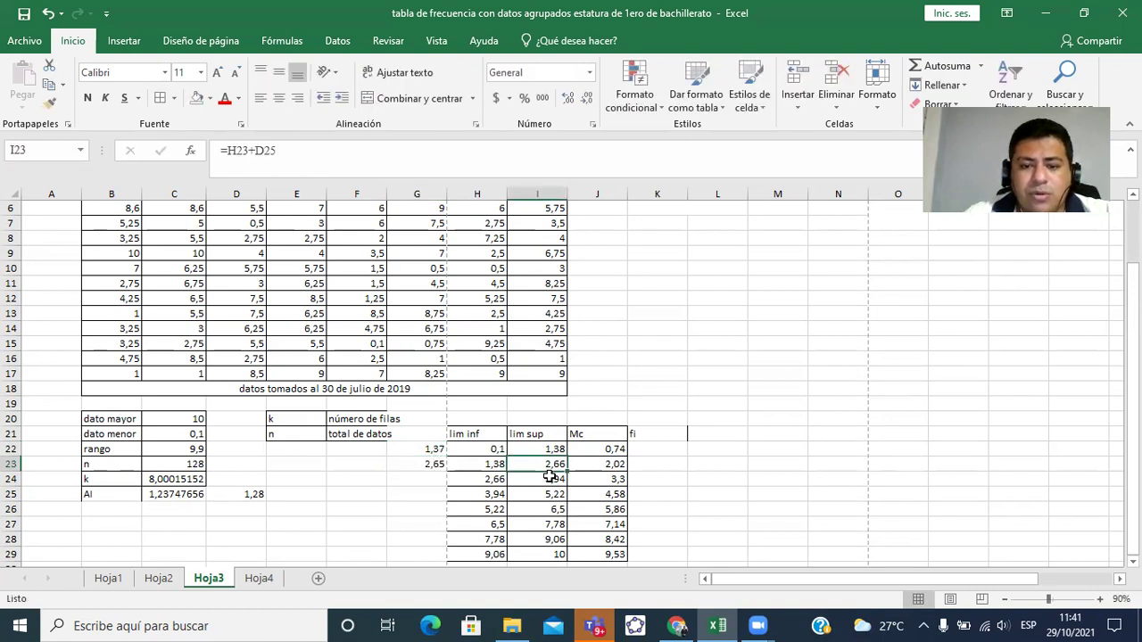
# Enter the group cut-off values 3,93 in G24 and 5,21 in G25 for the third and fourth intervals
pyautogui.click(427, 480)
pyautogui.write('3,9')
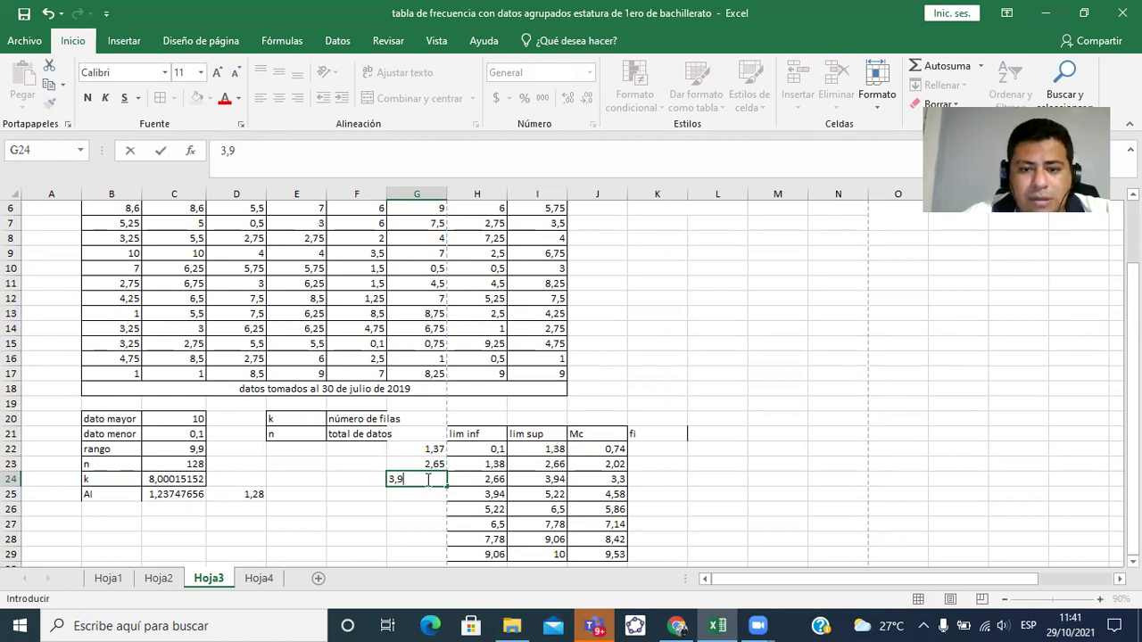
pyautogui.write('63')
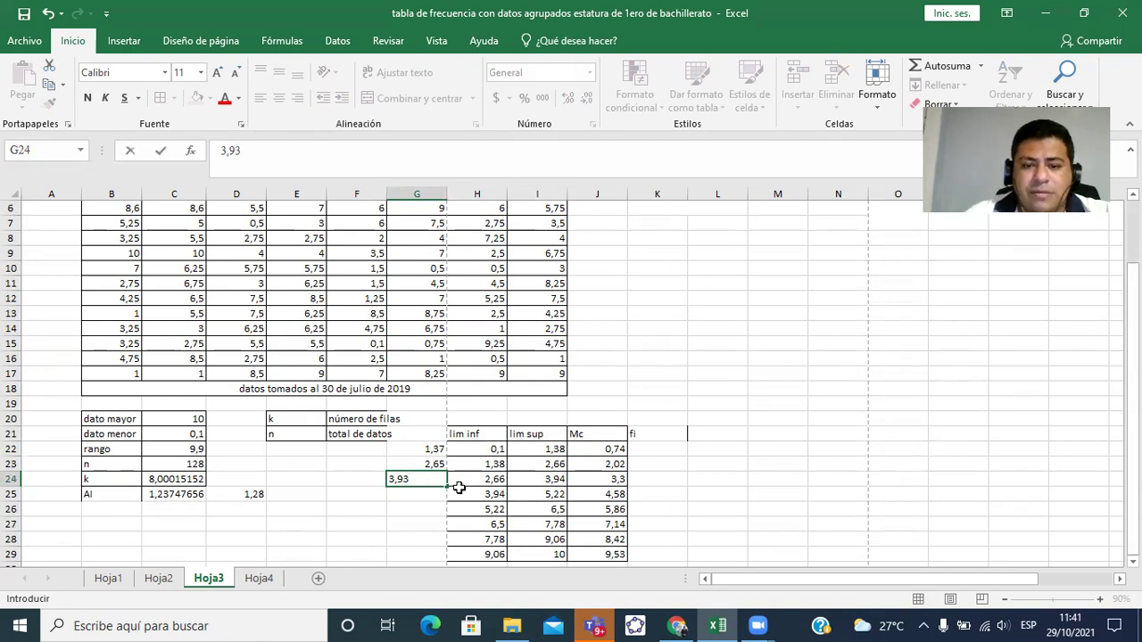
pyautogui.click(434, 497)
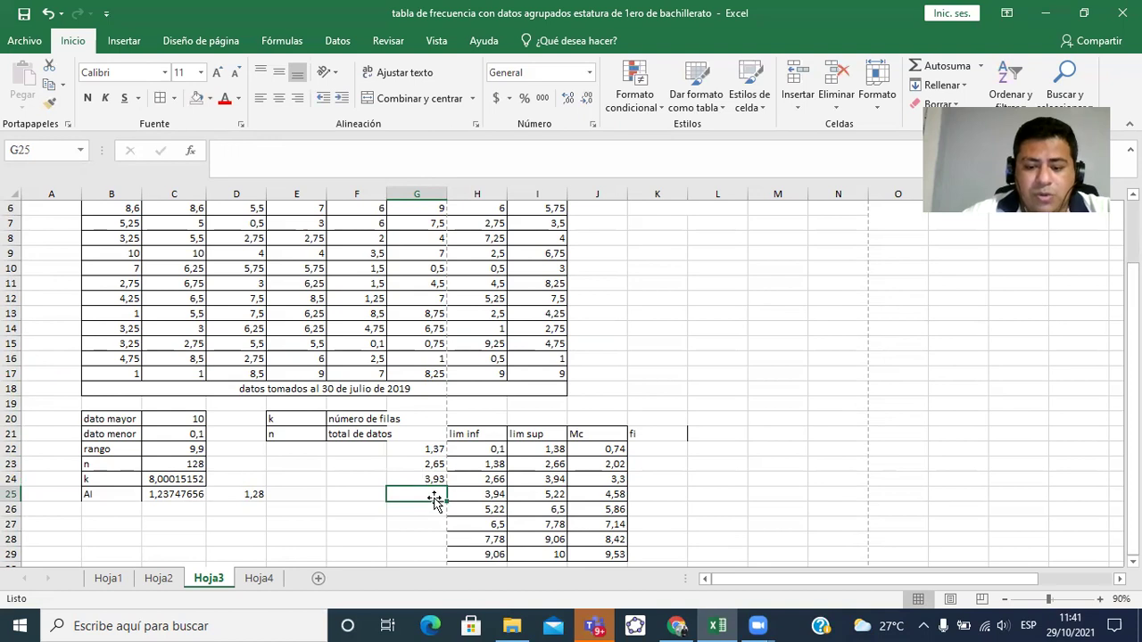
pyautogui.write('5,21')
pyautogui.press('Return')
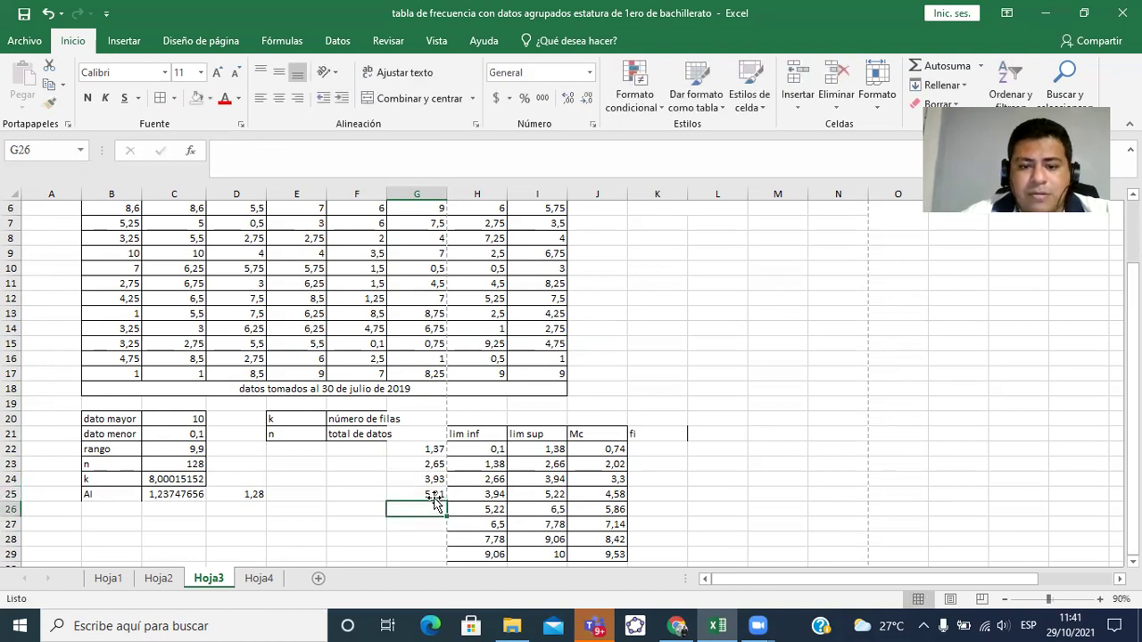
# Complete the group cut-off values with 6,4 in G26, 7,7 in G27, 9,05 in G28 and 10 in G29
pyautogui.write('6,4')
pyautogui.press('Return')
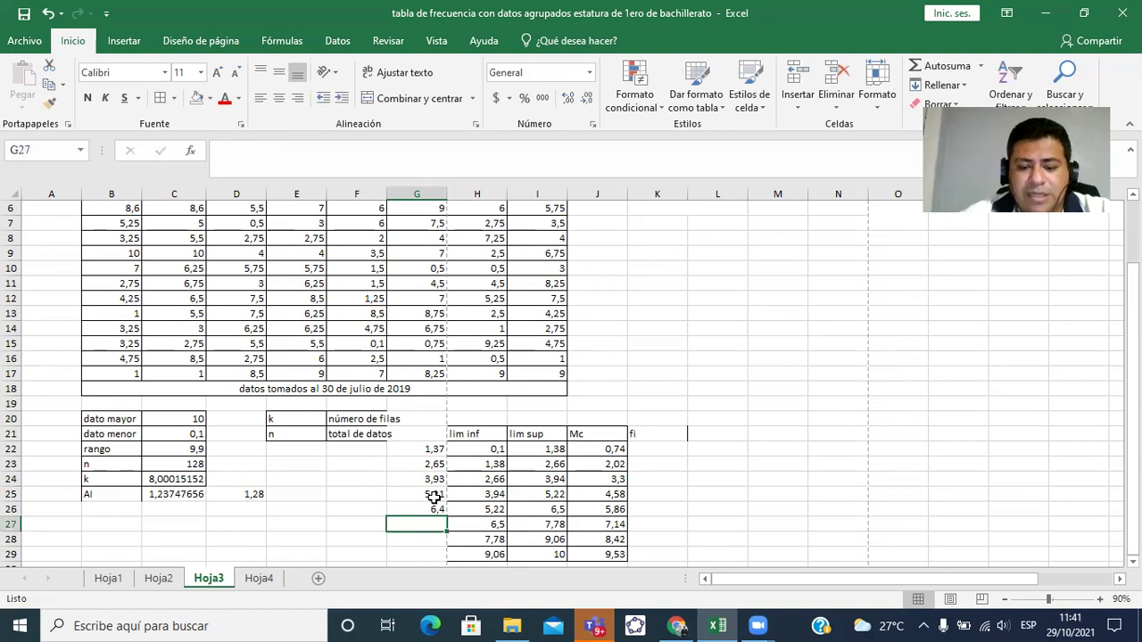
pyautogui.write('7,7')
pyautogui.press('Return')
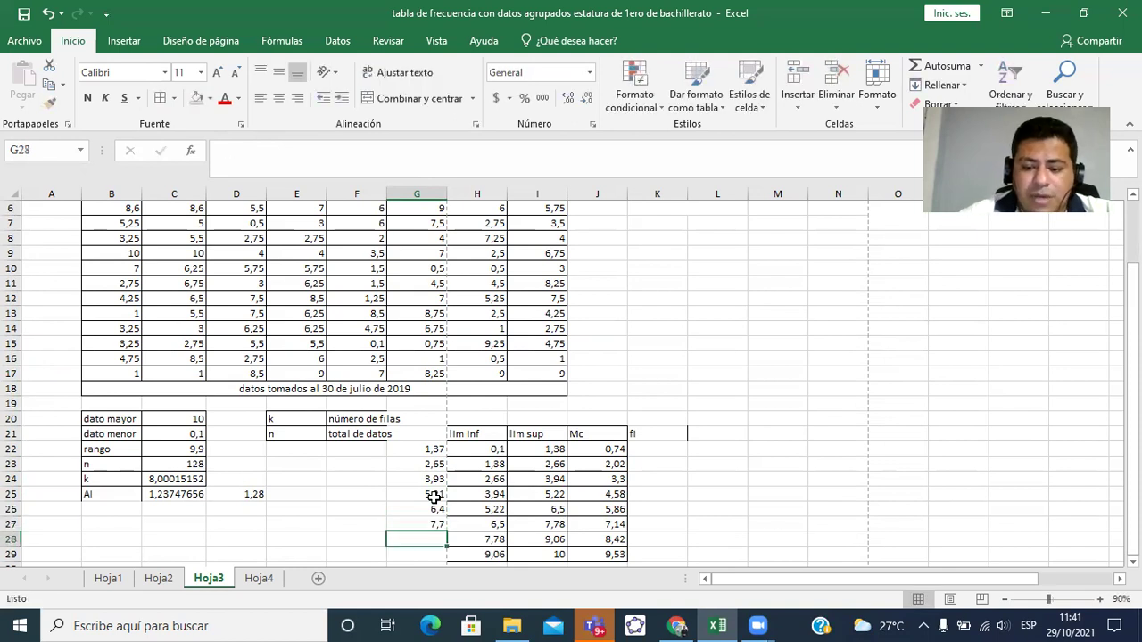
pyautogui.write('9,05')
pyautogui.press('Return')
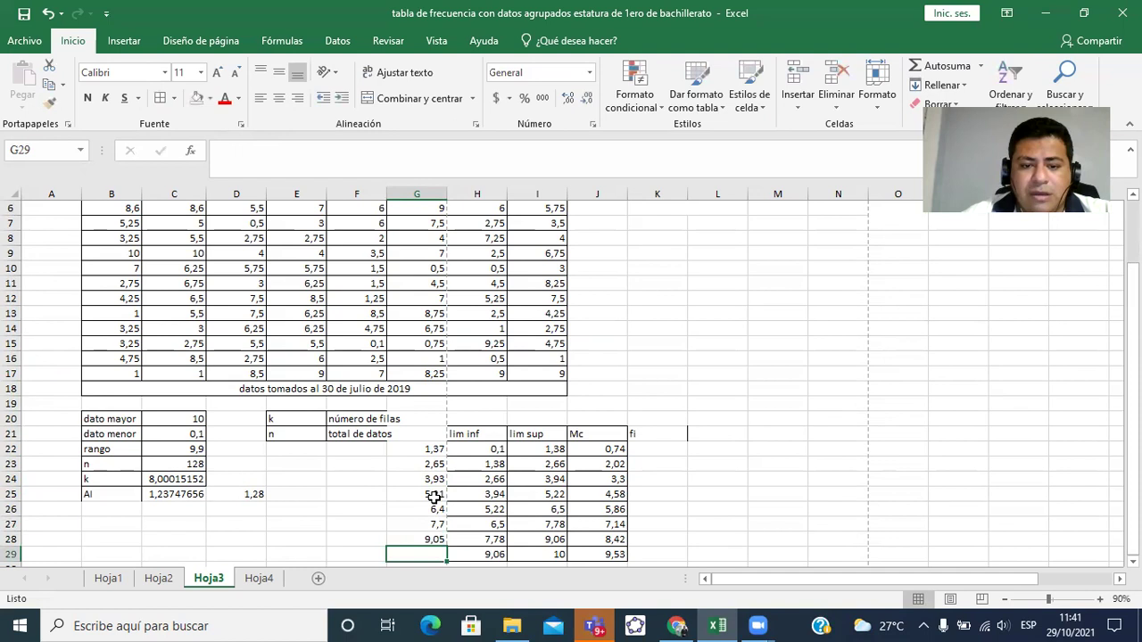
pyautogui.write('10')
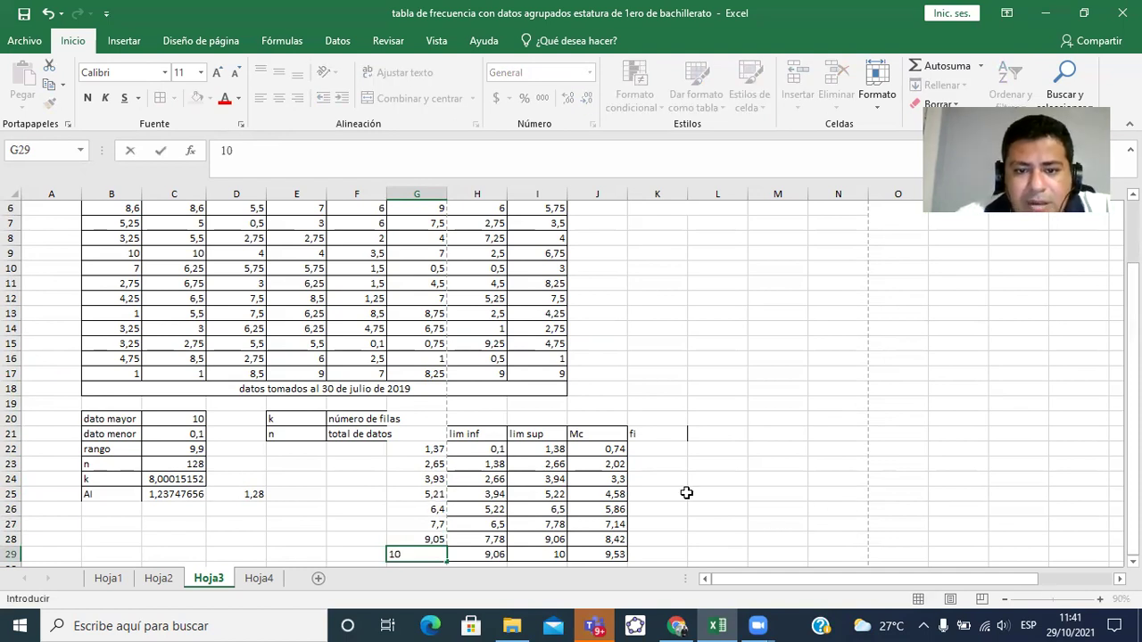
pyautogui.click(559, 448)
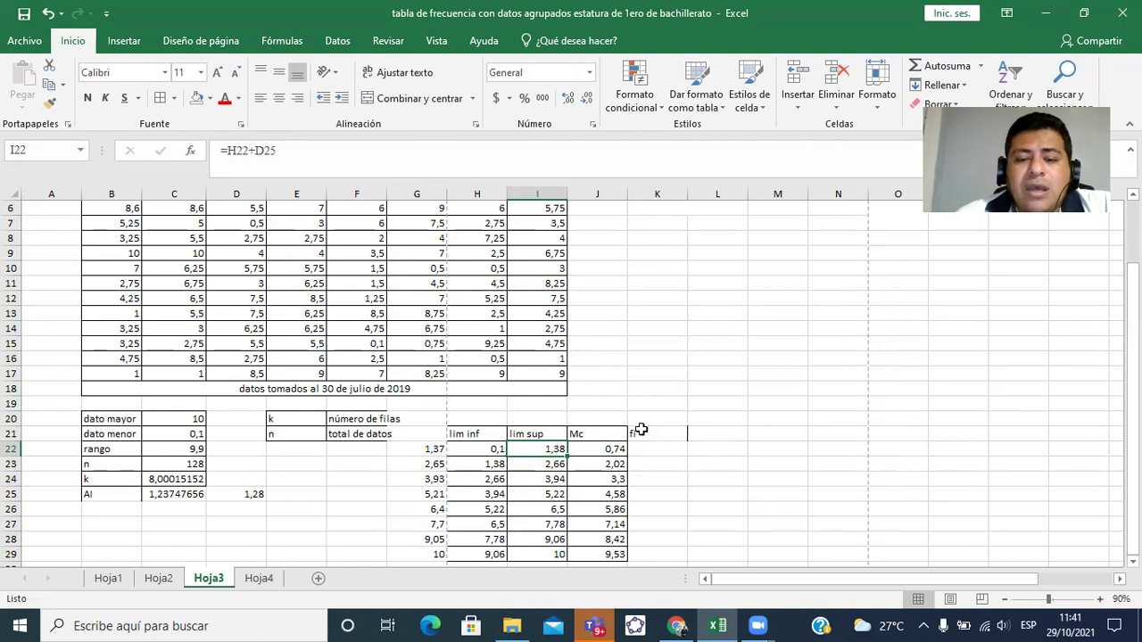
# Compare the interval limits in columns H and I with the group cut-off values in column G, from the first to the last row
pyautogui.click(539, 463)
pyautogui.click(539, 451)
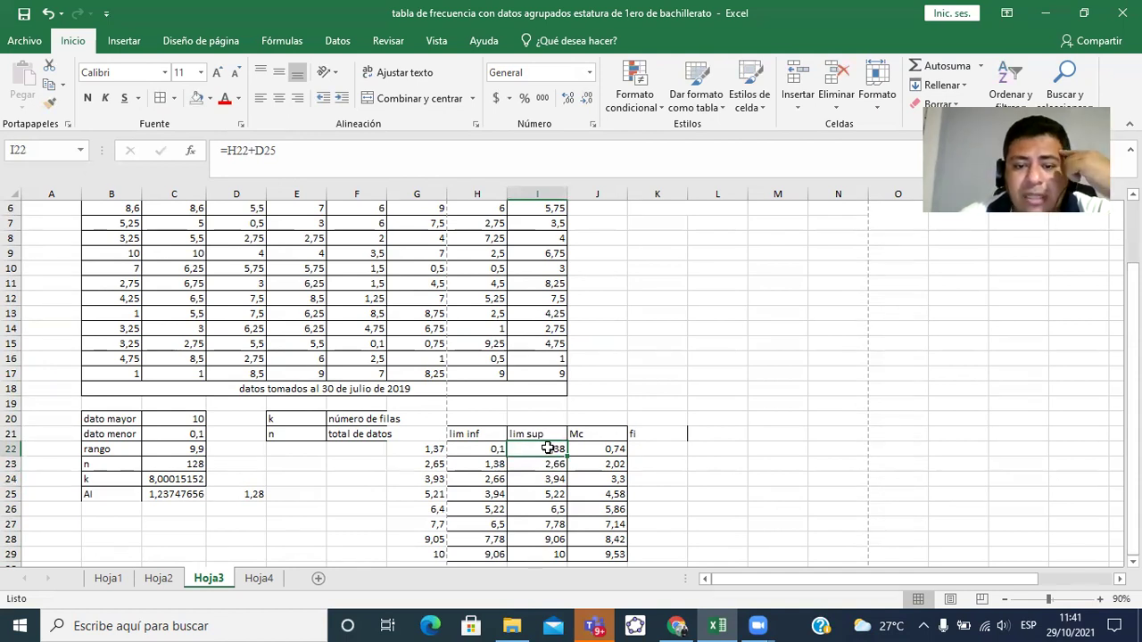
pyautogui.click(492, 463)
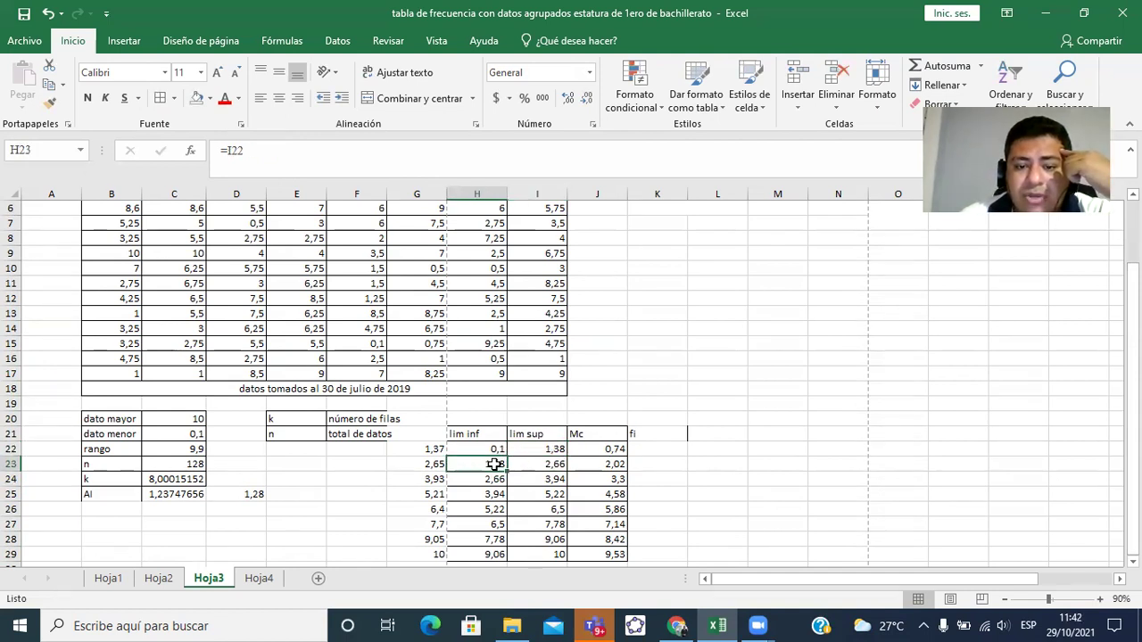
pyautogui.click(537, 451)
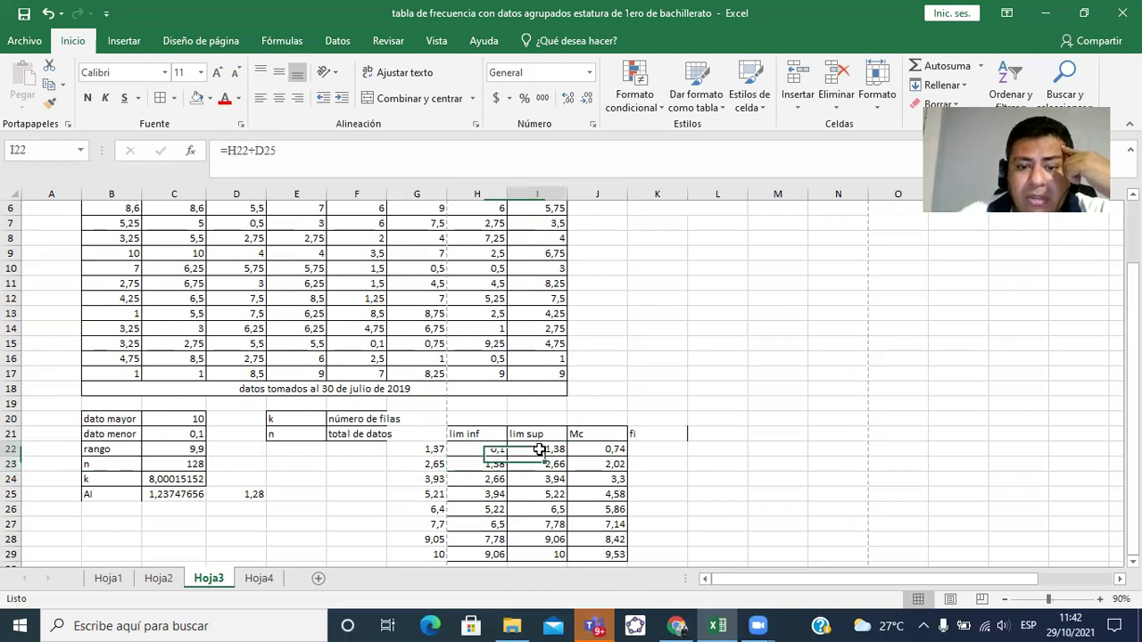
pyautogui.click(426, 450)
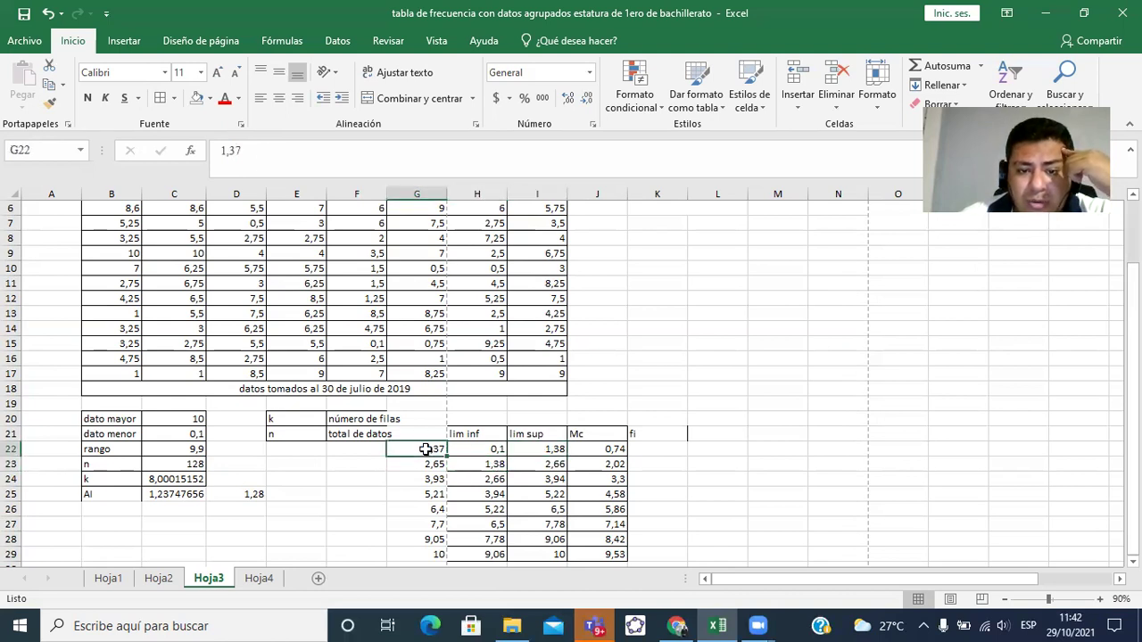
pyautogui.click(522, 450)
pyautogui.click(546, 552)
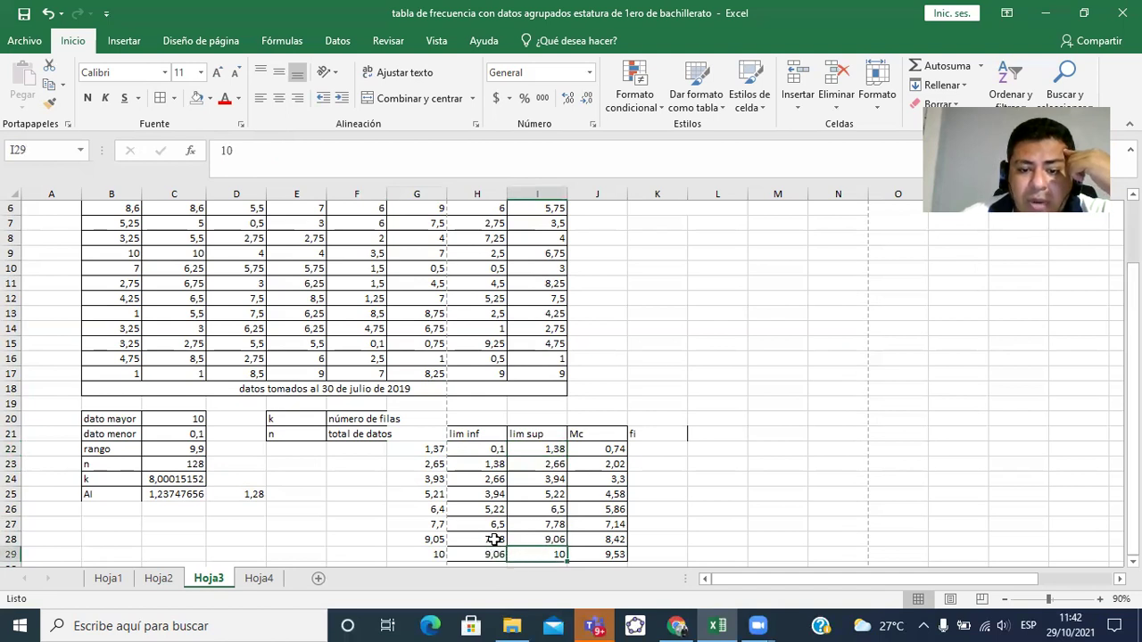
pyautogui.click(423, 556)
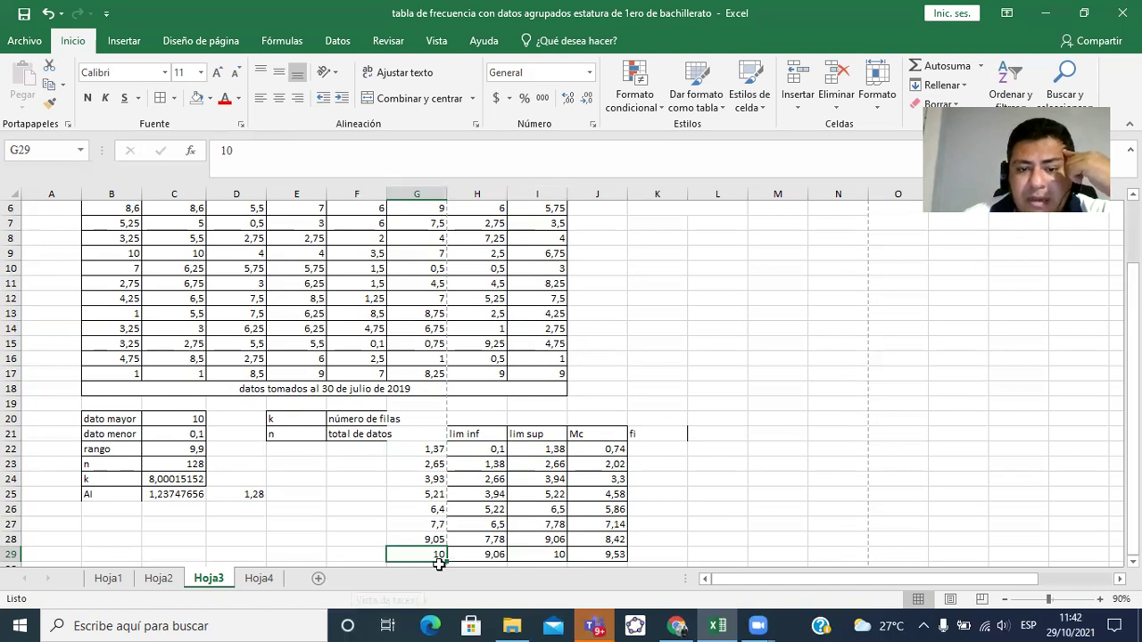
# Try calculating the first frequency in K22 alone with =FRECUENCIA(B2:I17;G22:G29), and clear the cell
pyautogui.click(660, 437)
pyautogui.click(659, 453)
pyautogui.write('=f')
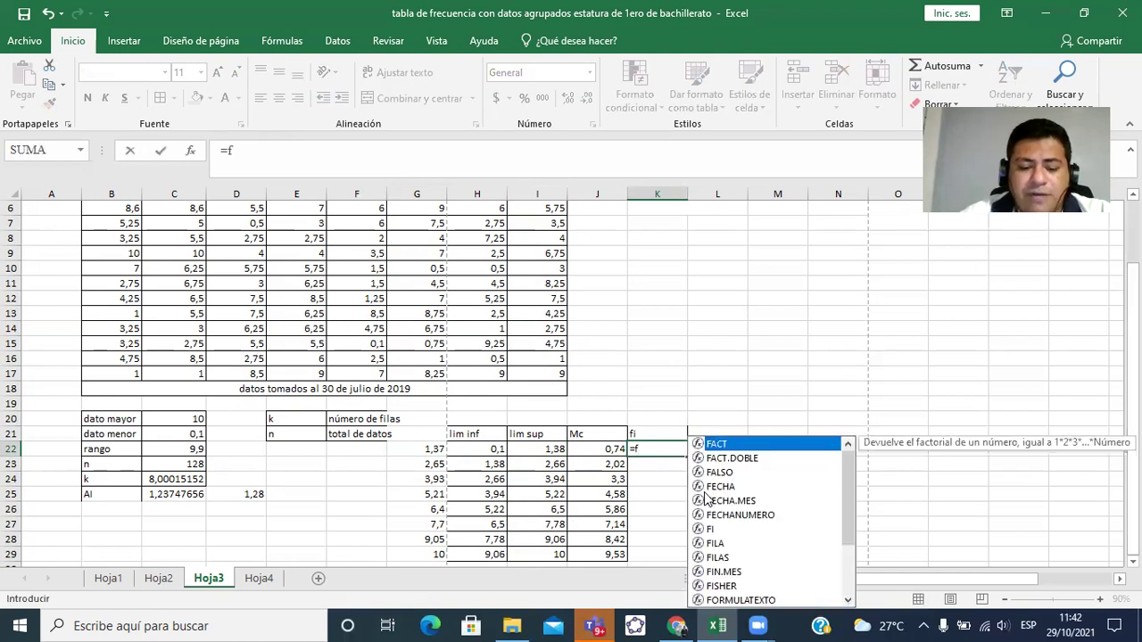
pyautogui.write('recu')
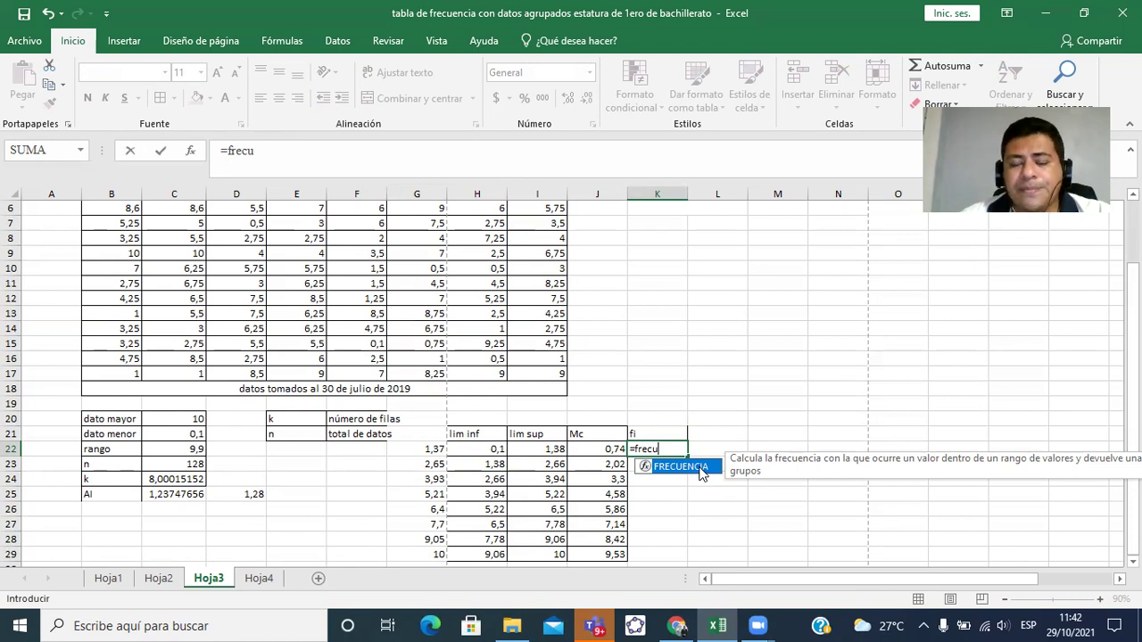
pyautogui.doubleClick(692, 468)
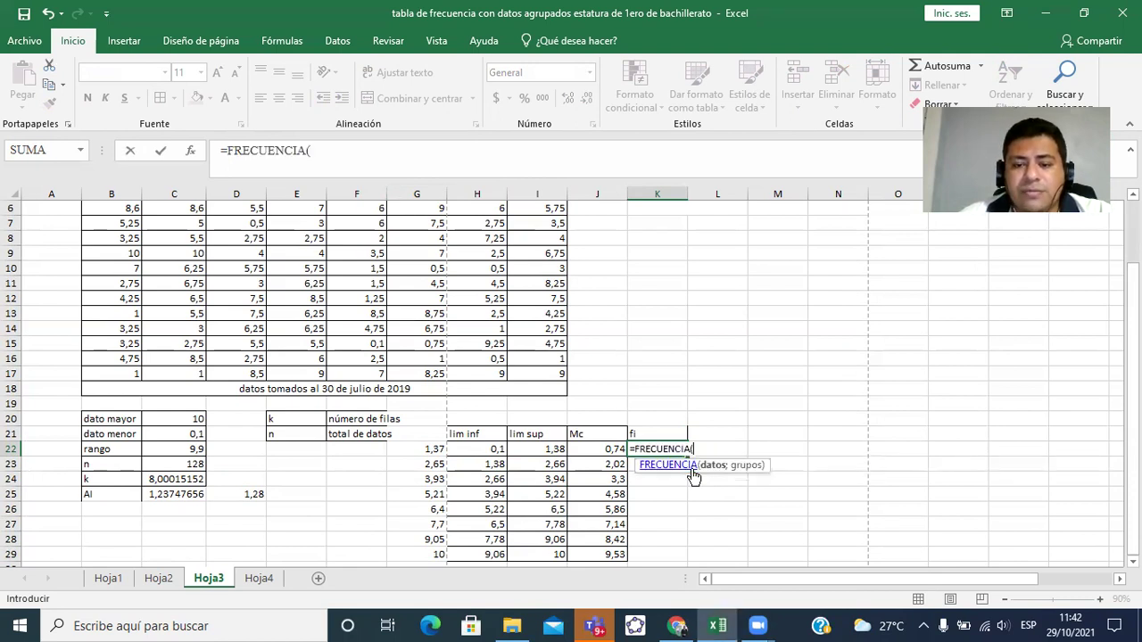
pyautogui.moveTo(1133, 464); pyautogui.dragTo(1133, 416)
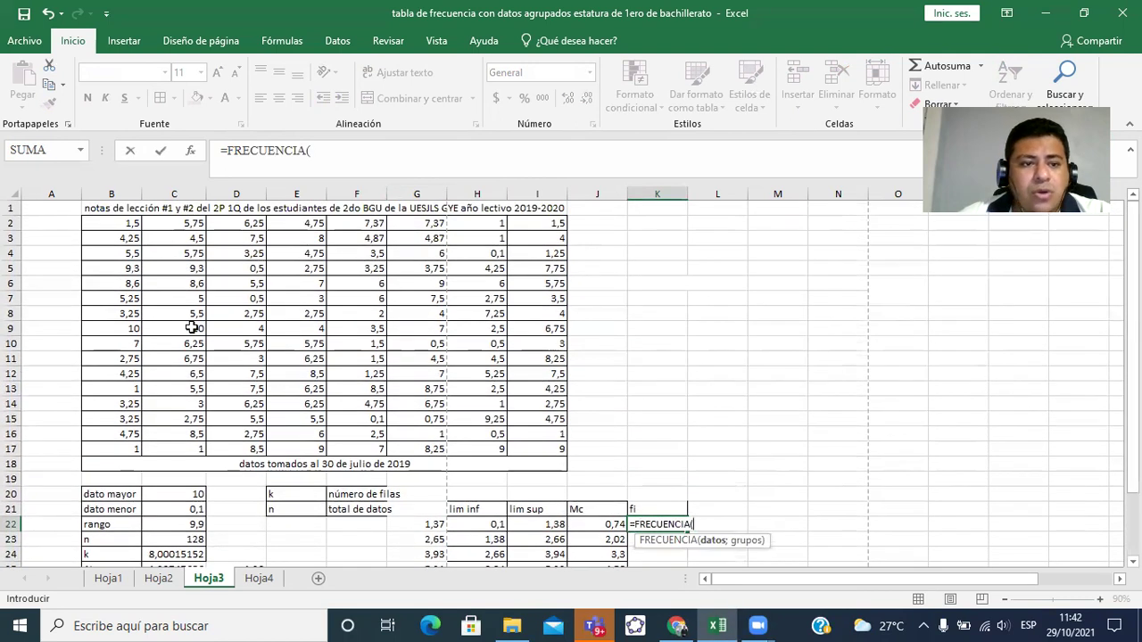
pyautogui.moveTo(128, 223); pyautogui.dragTo(529, 448)
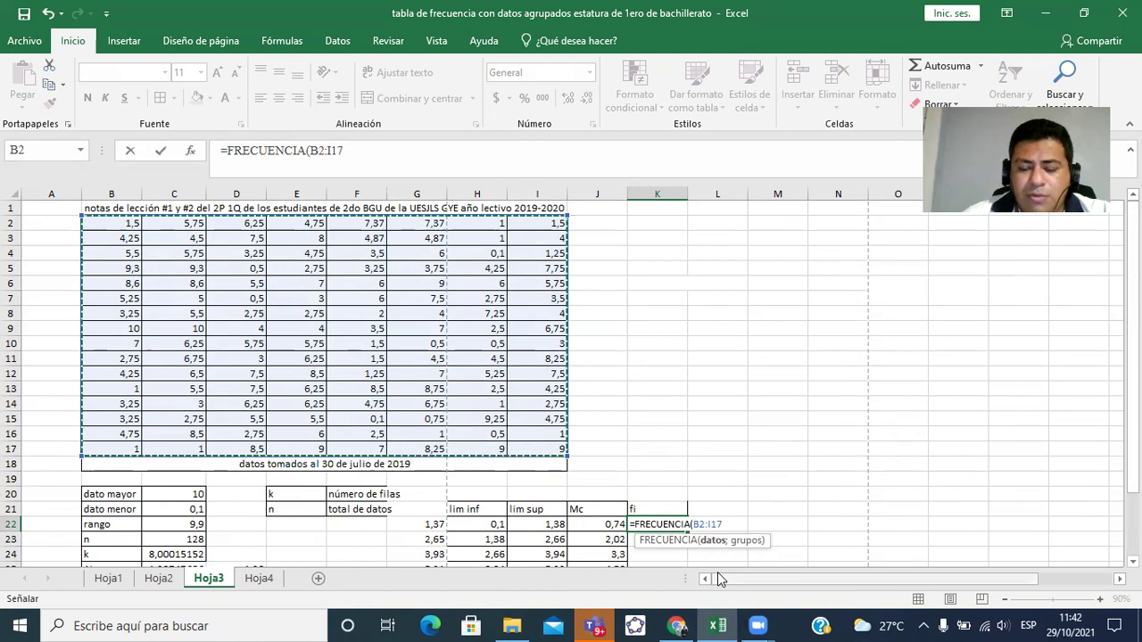
pyautogui.write(';')
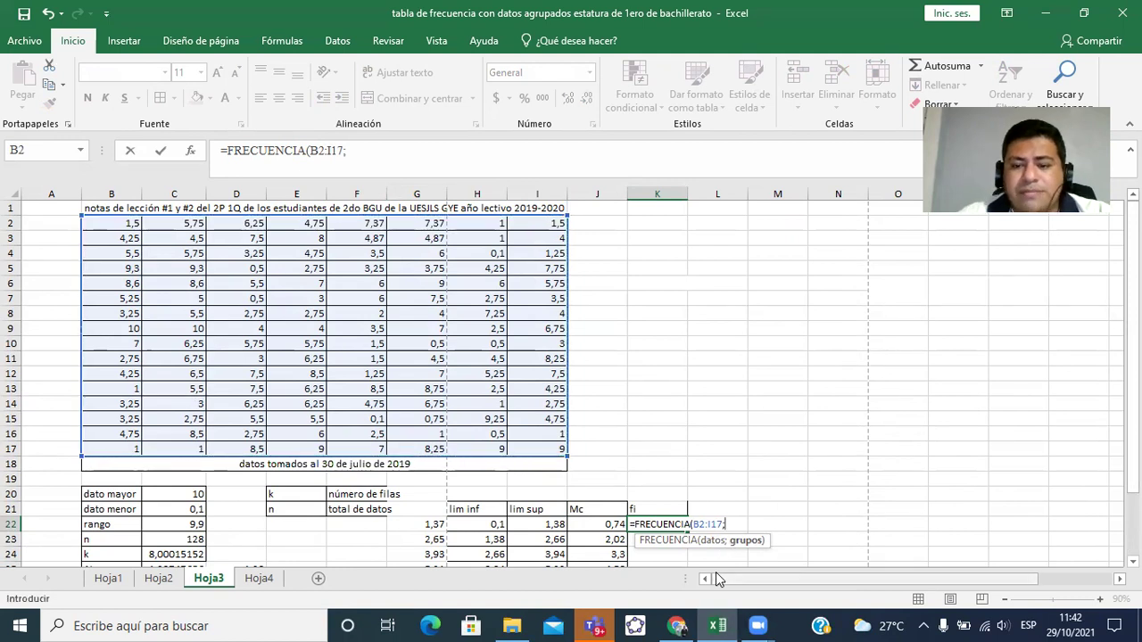
pyautogui.scroll(-2, 896, 512)
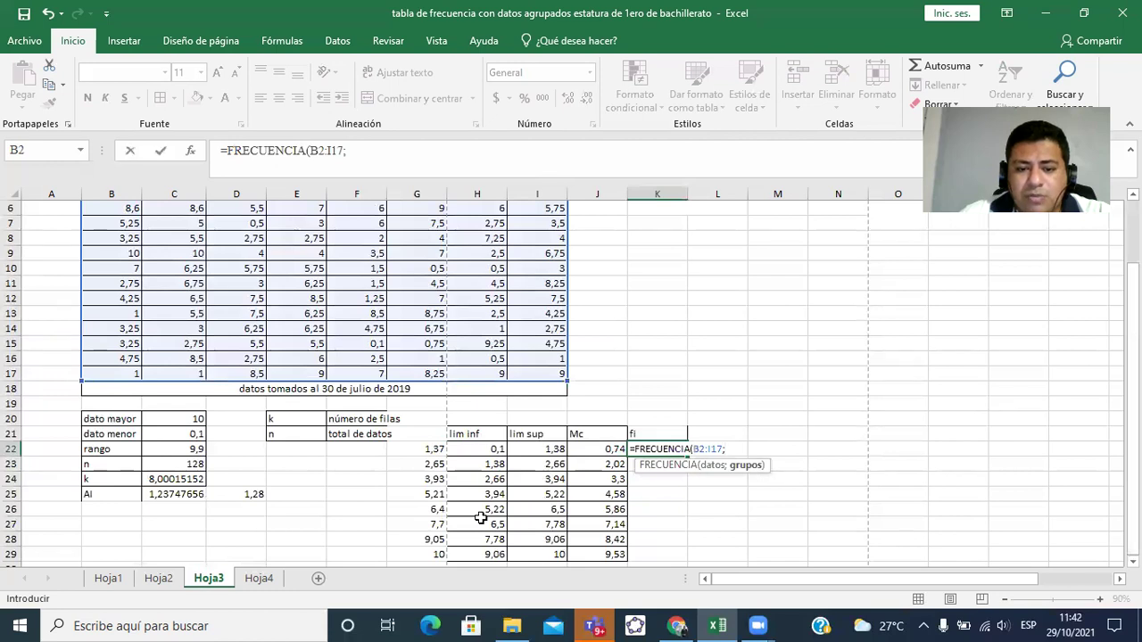
pyautogui.moveTo(428, 453); pyautogui.dragTo(425, 554)
pyautogui.write(')')
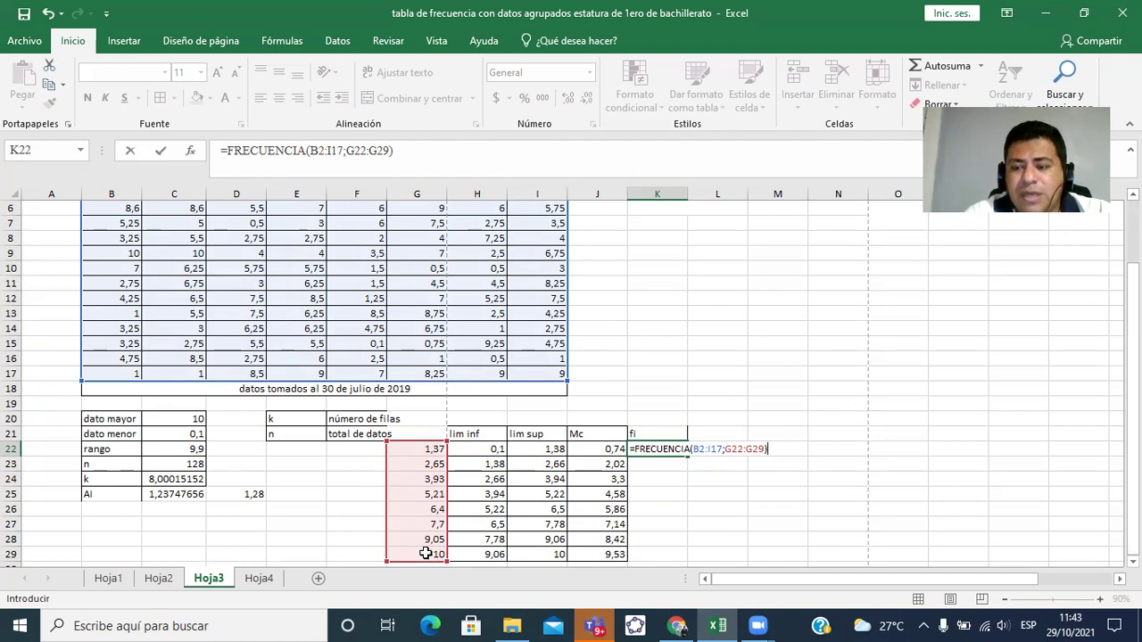
pyautogui.hotkey('ctrl', 'Return')
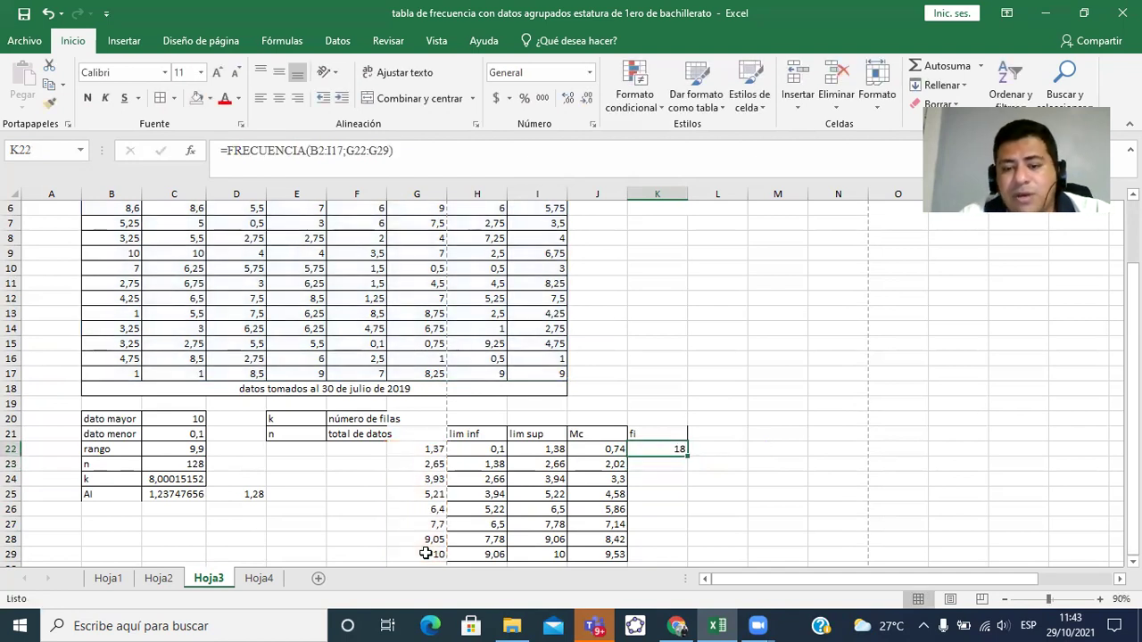
pyautogui.press('Delete')
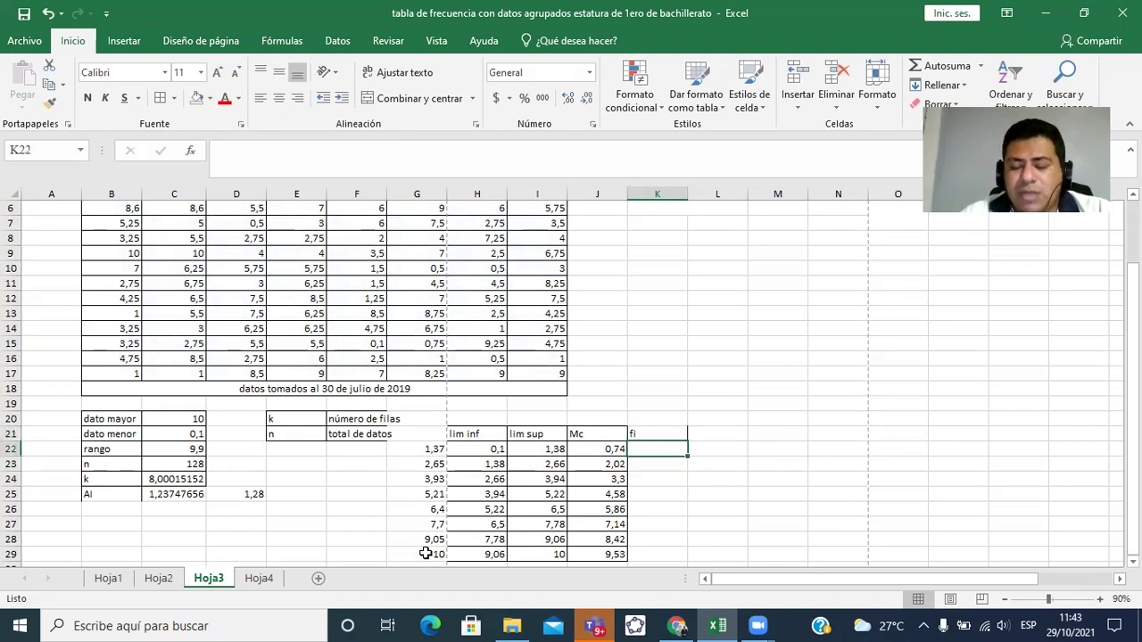
# Start a FRECUENCIA formula over the whole fi range K22:K29, with the grades B2:I17 as the data argument
pyautogui.hotkey('shift', 'Down')
pyautogui.hotkey('shift', 'Down')
pyautogui.hotkey('shift', 'Down')
pyautogui.hotkey('shift', 'Down')
pyautogui.hotkey('shift', 'Down')
pyautogui.hotkey('shift', 'Down')
pyautogui.hotkey('shift', 'Down')
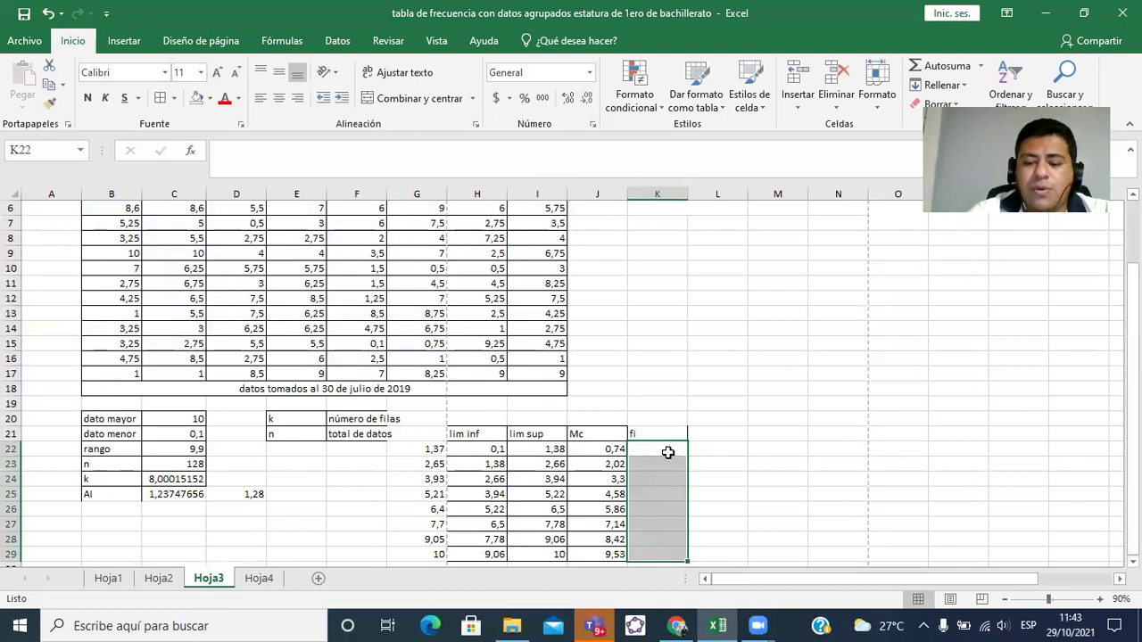
pyautogui.write('=fre')
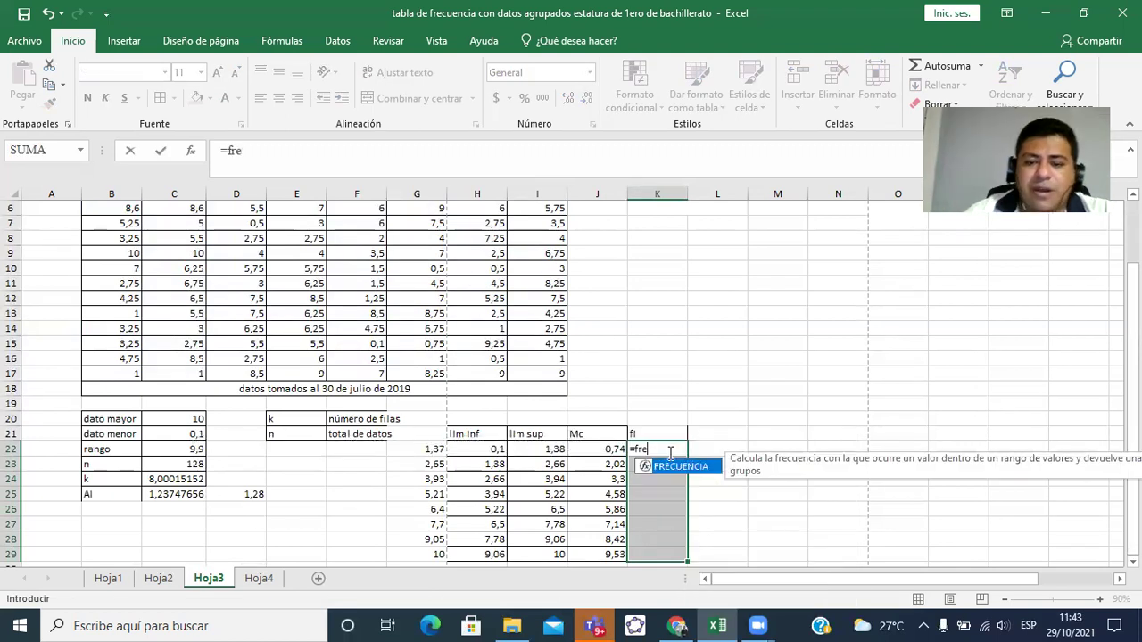
pyautogui.doubleClick(685, 466)
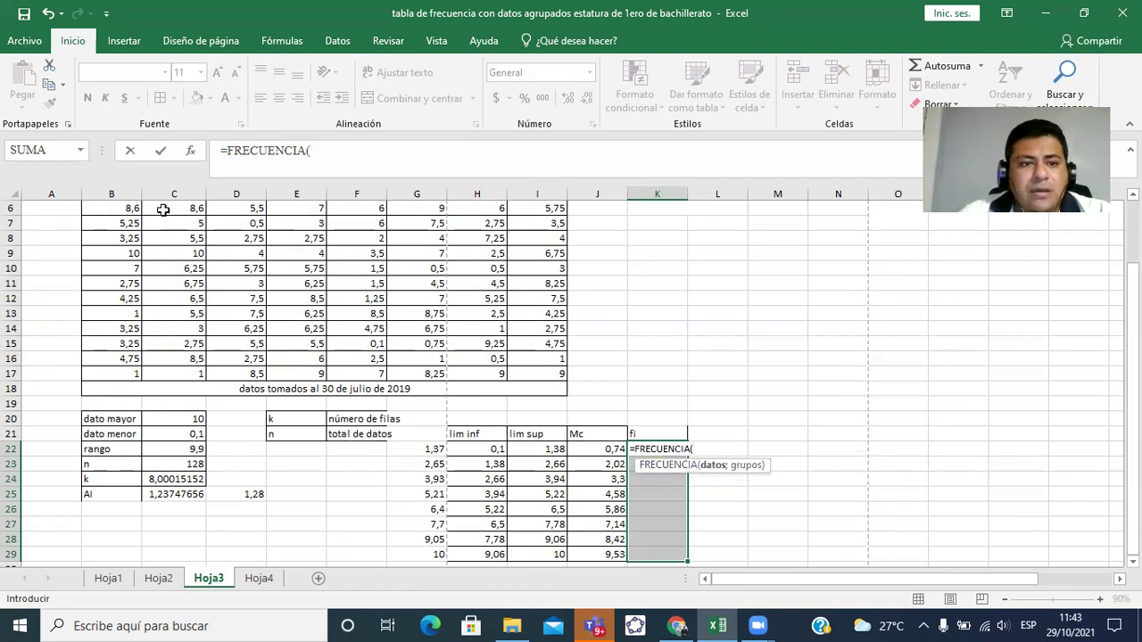
pyautogui.scroll(2, 133, 208)
pyautogui.moveTo(100, 205); pyautogui.dragTo(526, 436)
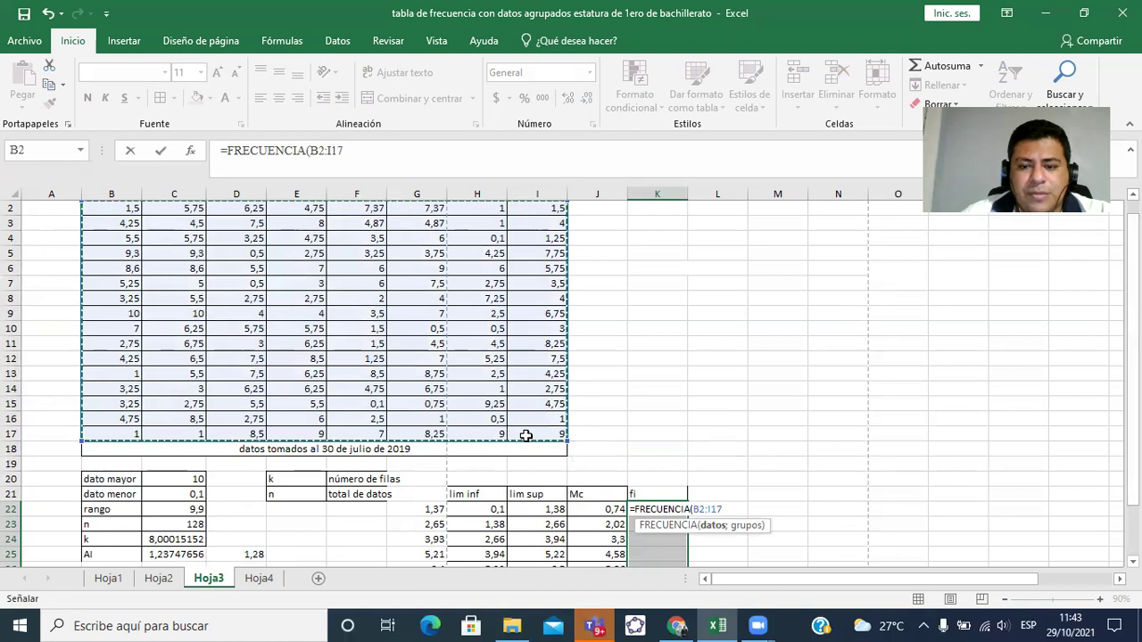
pyautogui.write(';')
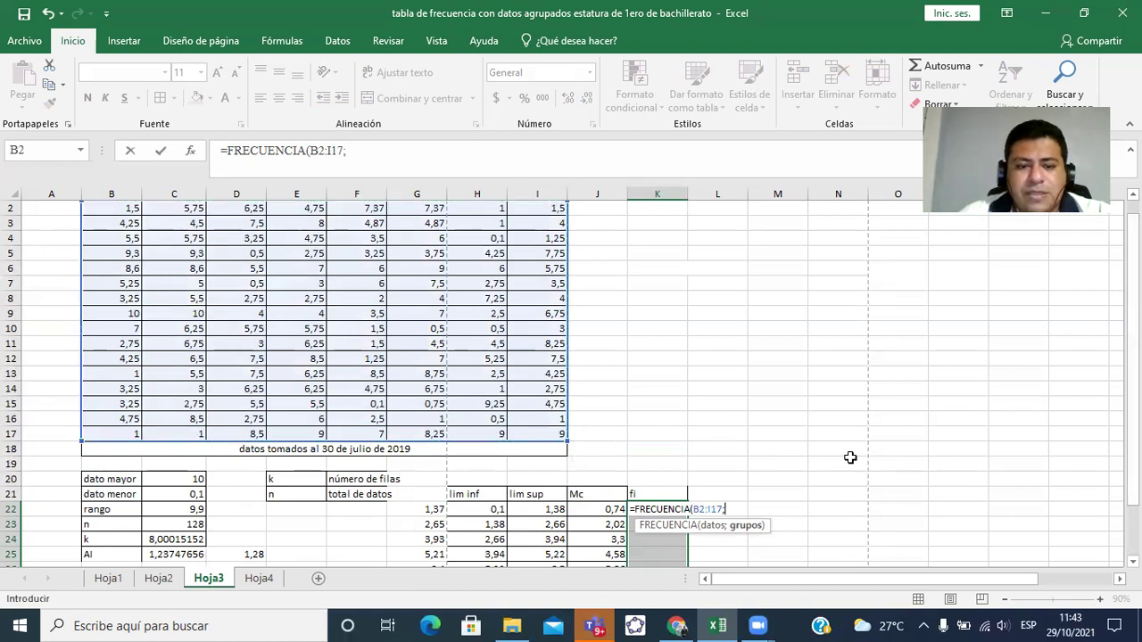
# Complete the formula with the group cut-offs G22:$G$29 and enter it as an array formula across K22:K29
pyautogui.scroll(-2, 1084, 505)
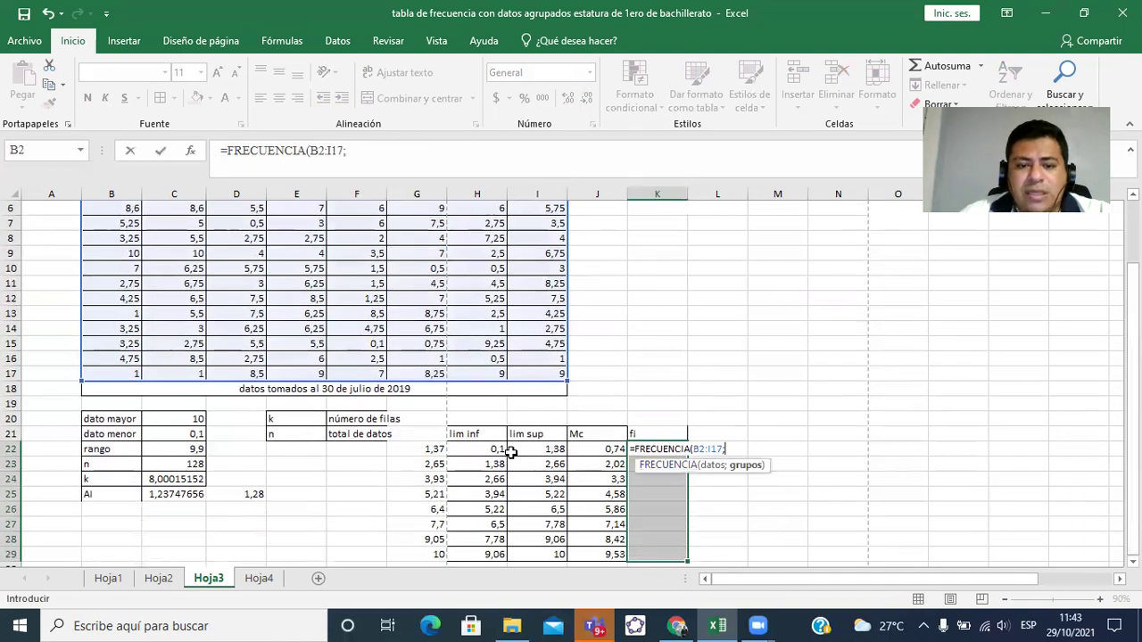
pyautogui.moveTo(433, 449); pyautogui.dragTo(434, 552)
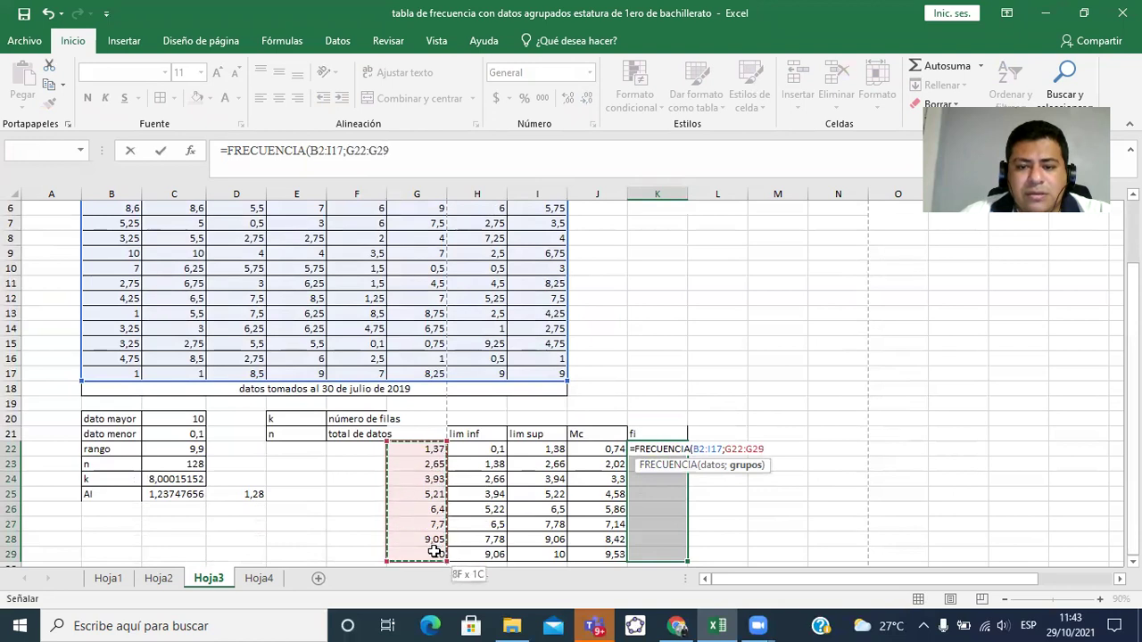
pyautogui.write(')')
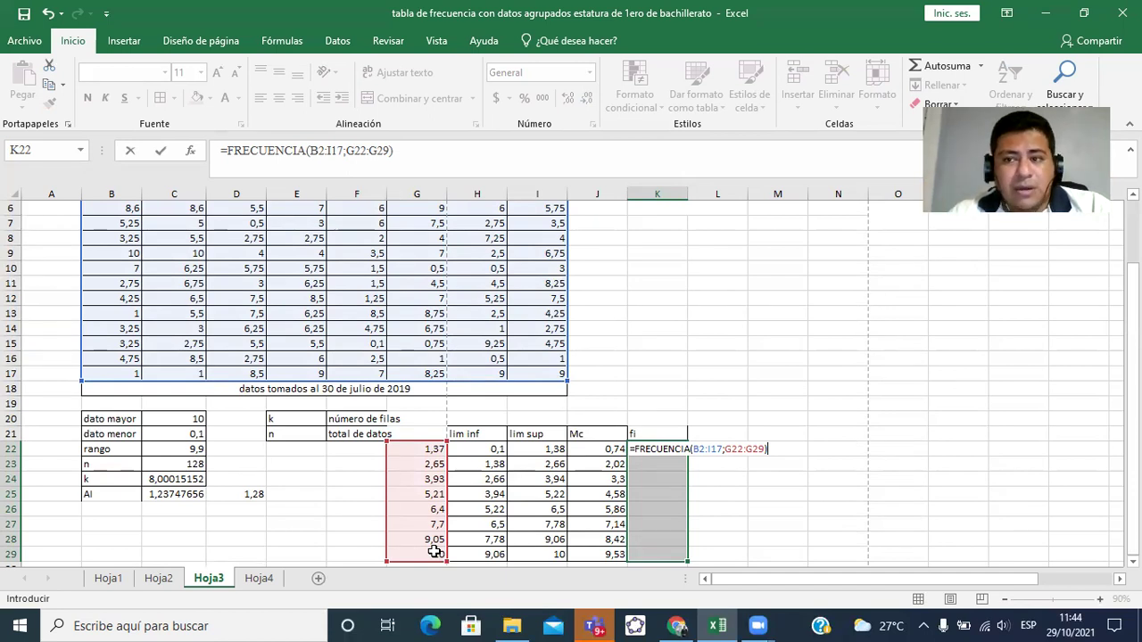
pyautogui.press('F4')
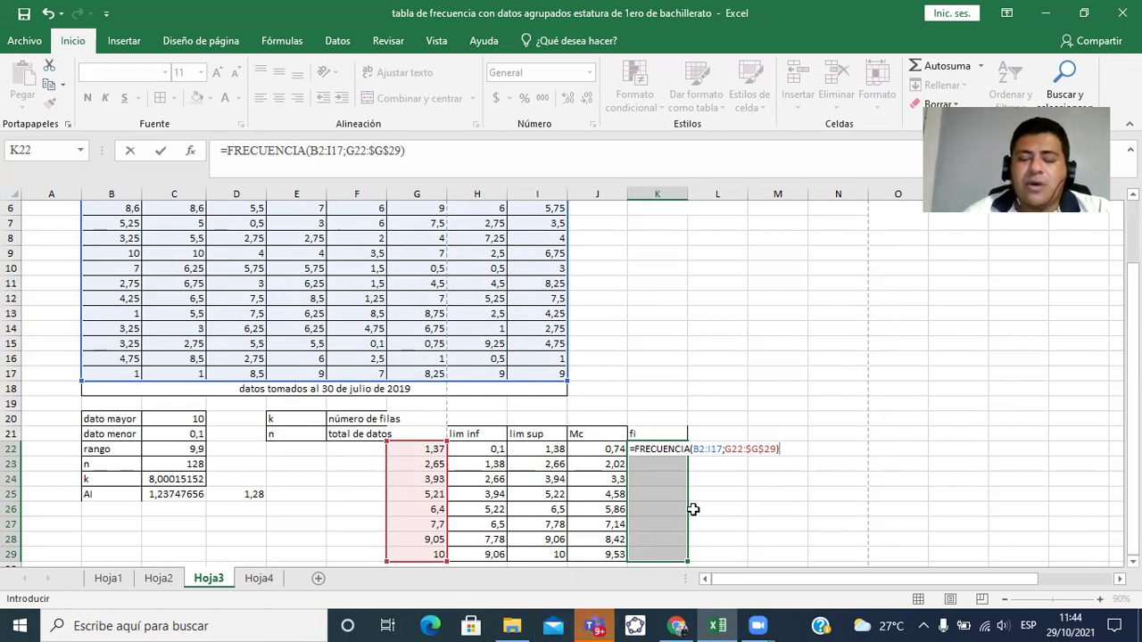
pyautogui.hotkey('ctrl', 'shift', 'Return')
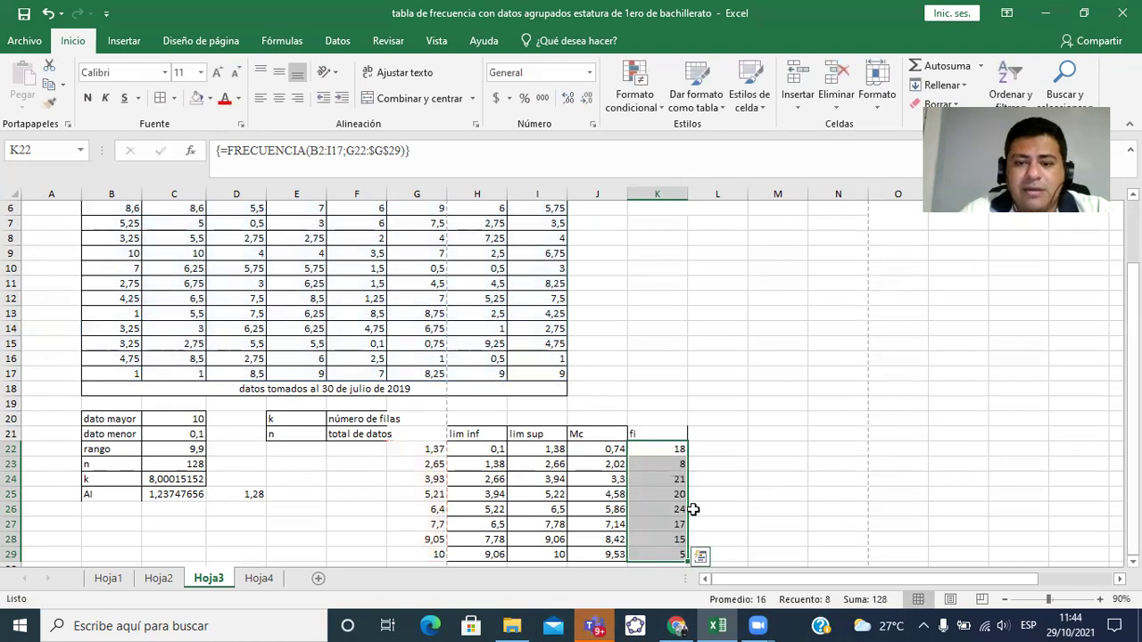
# Total the fi frequencies in K30 with the sum of K22:K29
pyautogui.moveTo(1132, 357); pyautogui.dragTo(1131, 358)
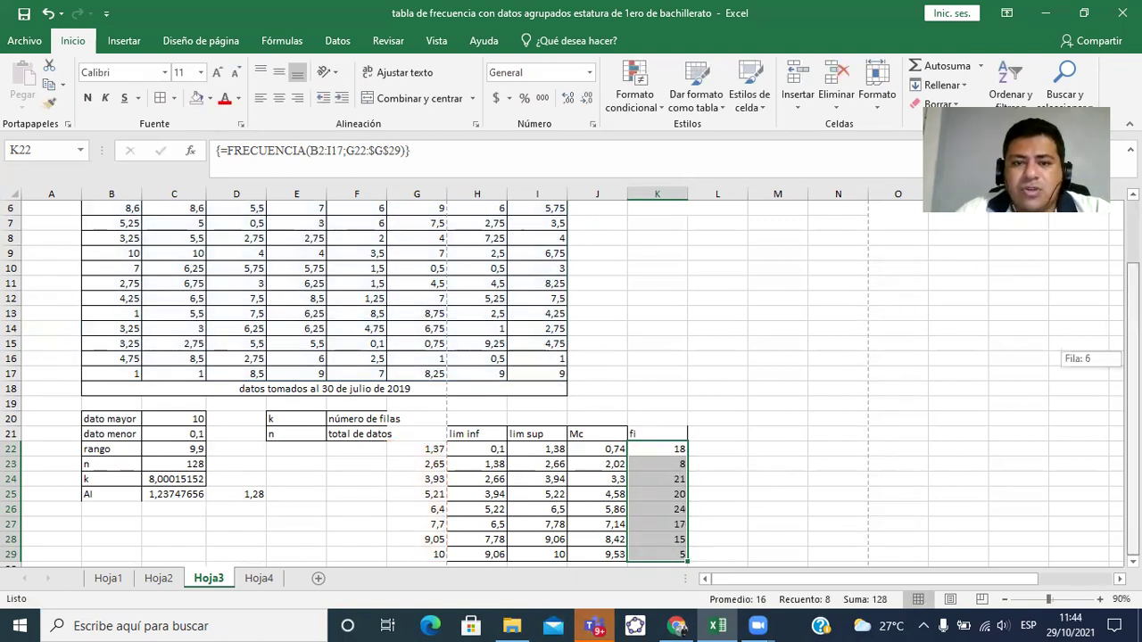
pyautogui.click(659, 552)
pyautogui.press('Return')
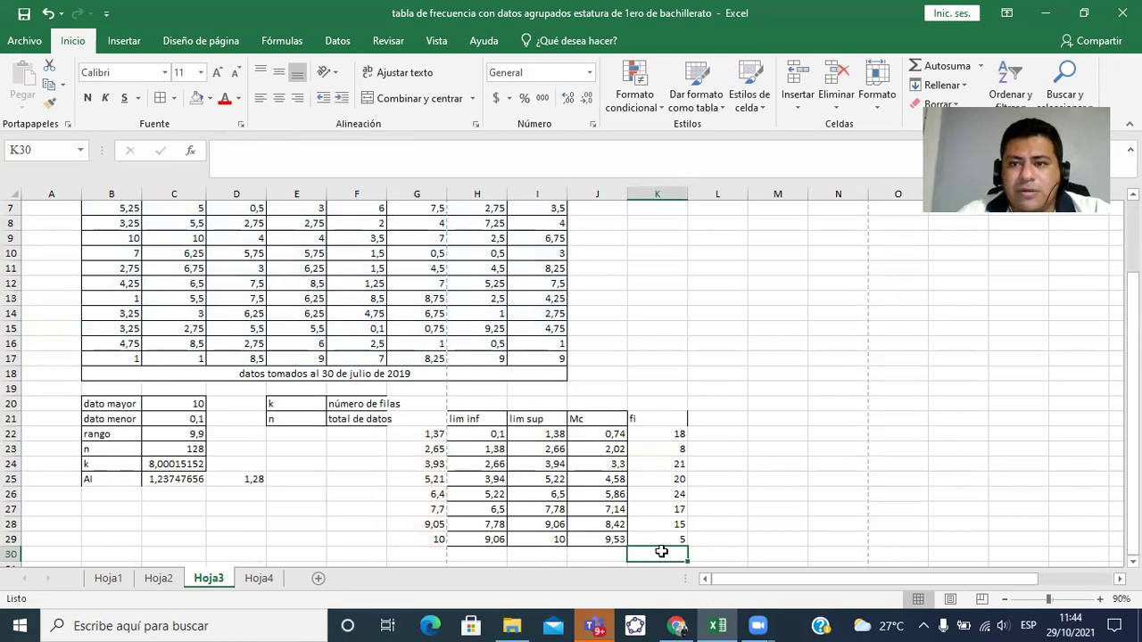
pyautogui.click(936, 71)
pyautogui.press('Return')
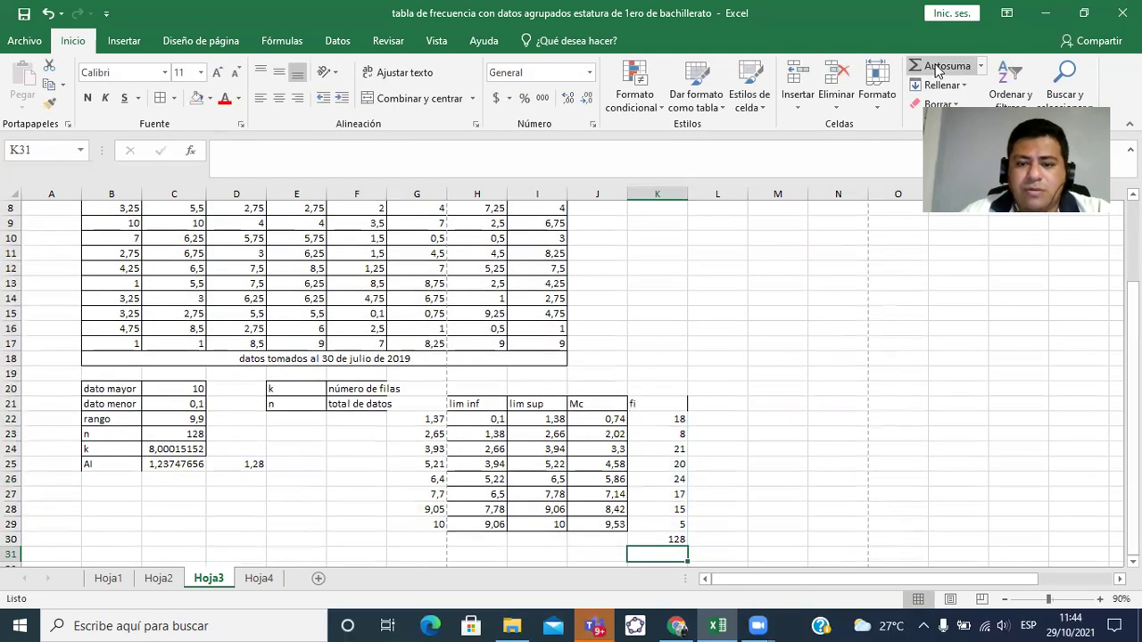
# Compare the fi total in K30 with the number of data n in C23
pyautogui.click(668, 534)
pyautogui.moveTo(1132, 412); pyautogui.dragTo(1132, 480)
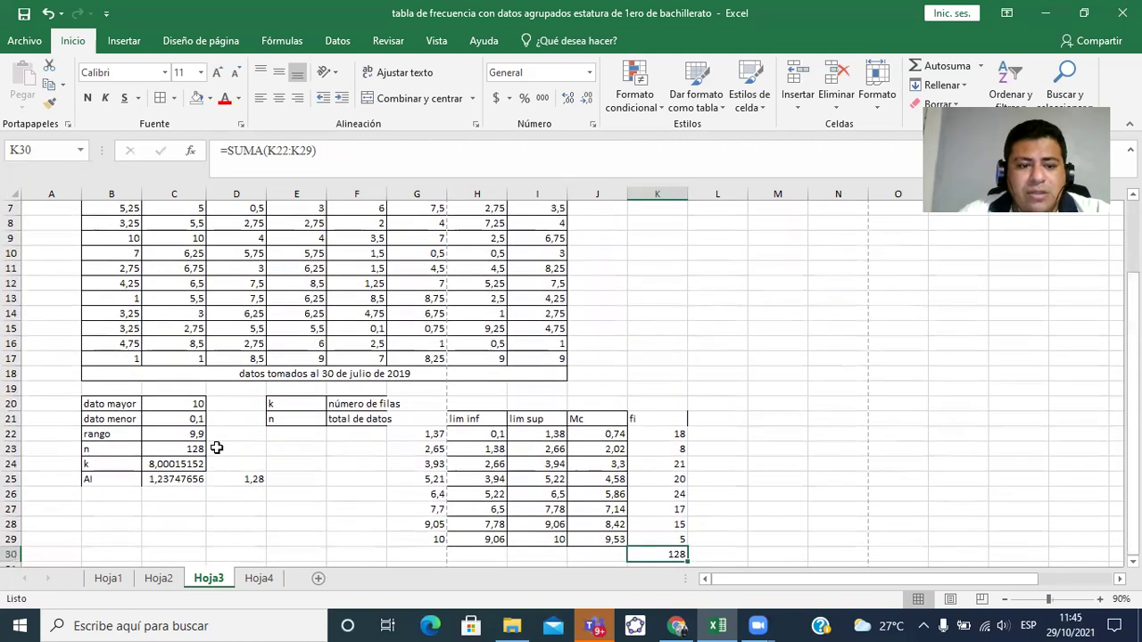
pyautogui.click(183, 449)
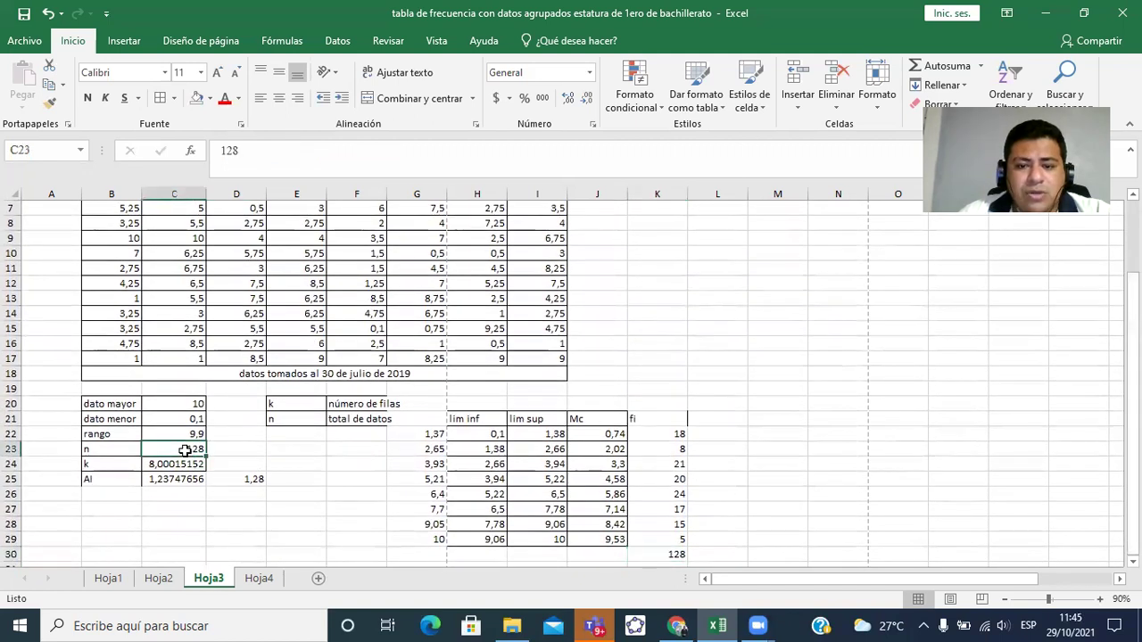
pyautogui.moveTo(482, 421); pyautogui.dragTo(683, 562)
pyautogui.click(468, 418)
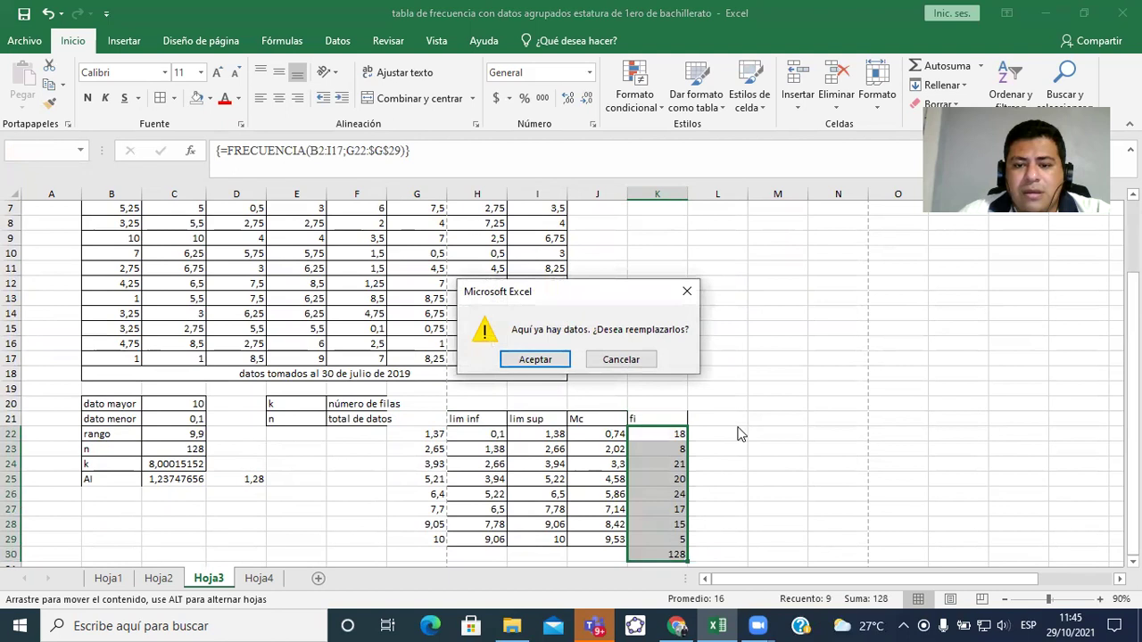
pyautogui.click(687, 291)
# Add borders to the fi column K21:K30 and centre the contents of the table range H21:K29
pyautogui.moveTo(675, 416); pyautogui.dragTo(669, 554)
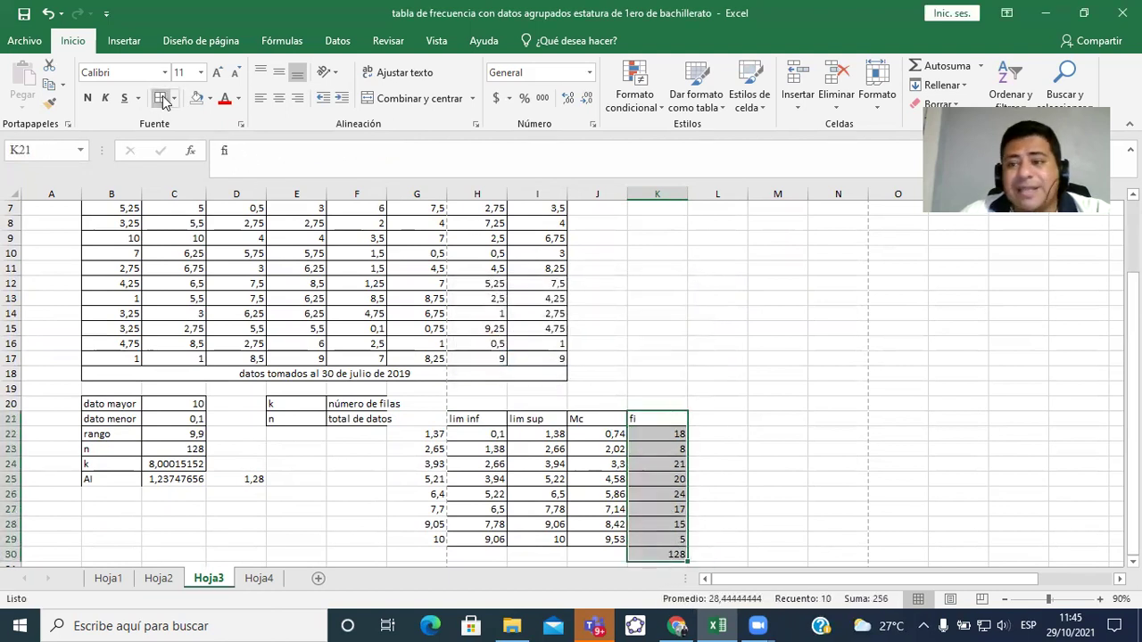
pyautogui.moveTo(479, 420); pyautogui.dragTo(669, 539)
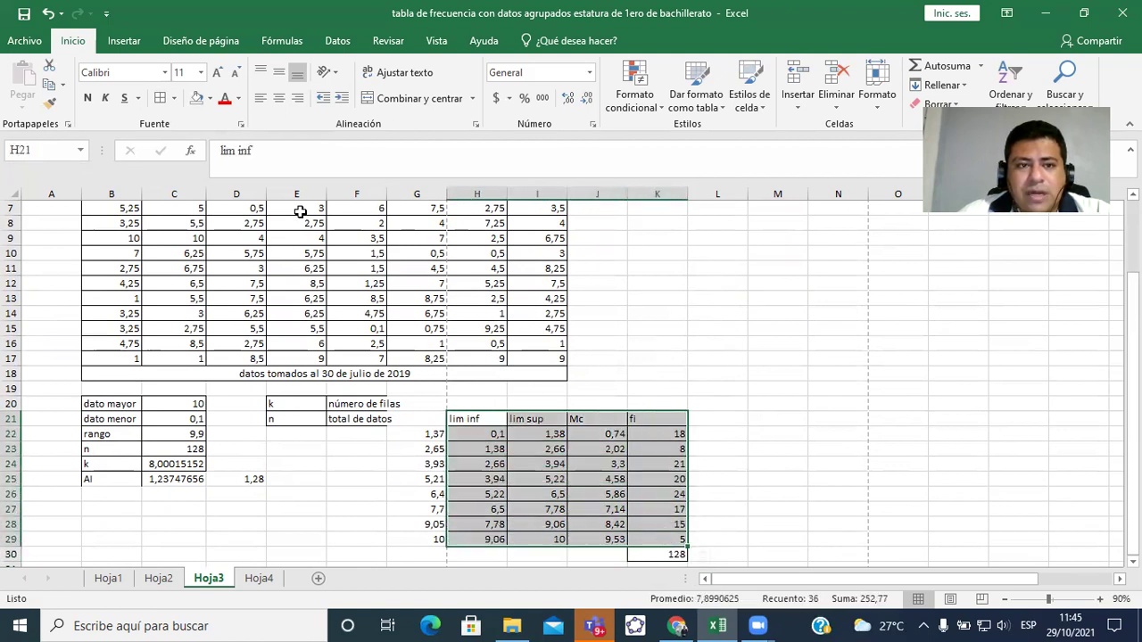
pyautogui.click(279, 98)
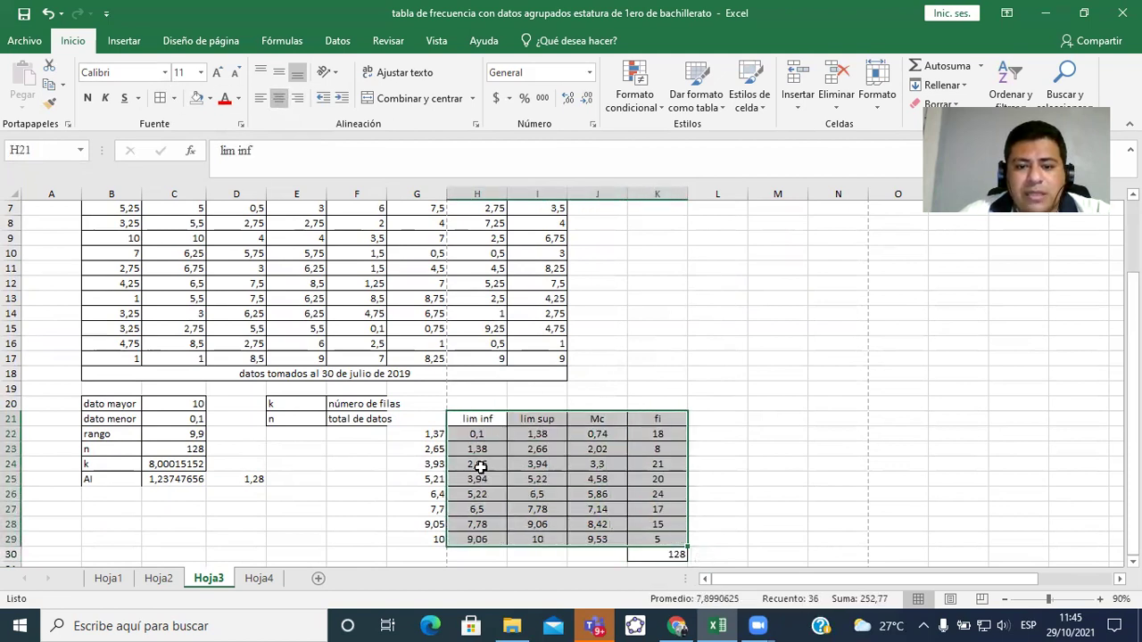
pyautogui.click(796, 495)
# Merge and centre H20:I20 above the limit columns as a bordered heading reading intervalos
pyautogui.moveTo(481, 404); pyautogui.dragTo(517, 403)
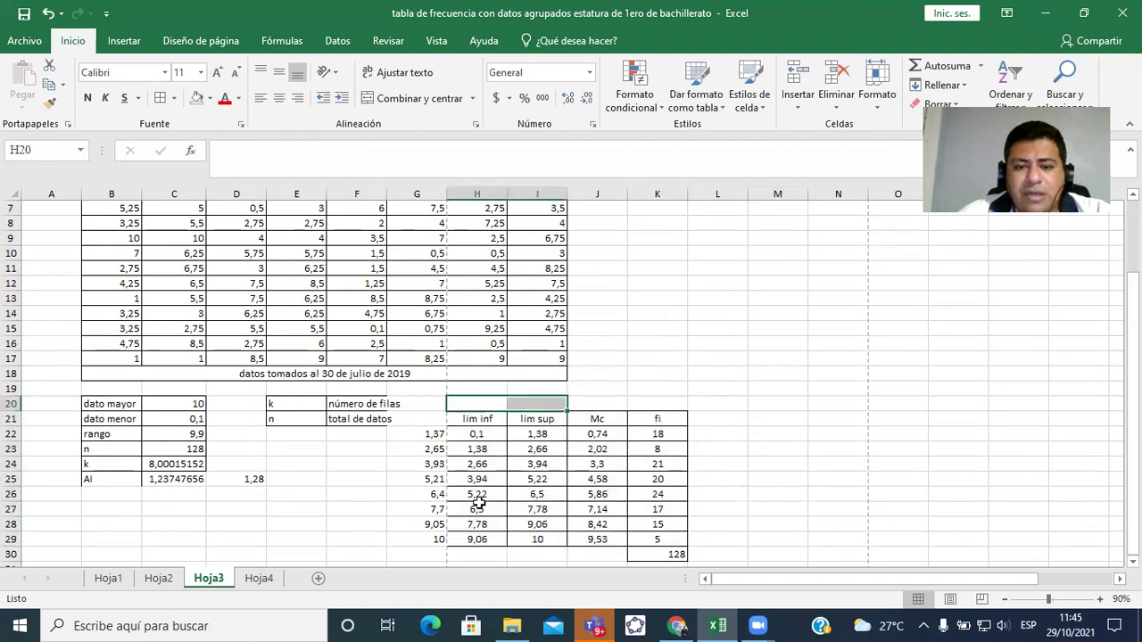
pyautogui.click(438, 97)
pyautogui.write('in')
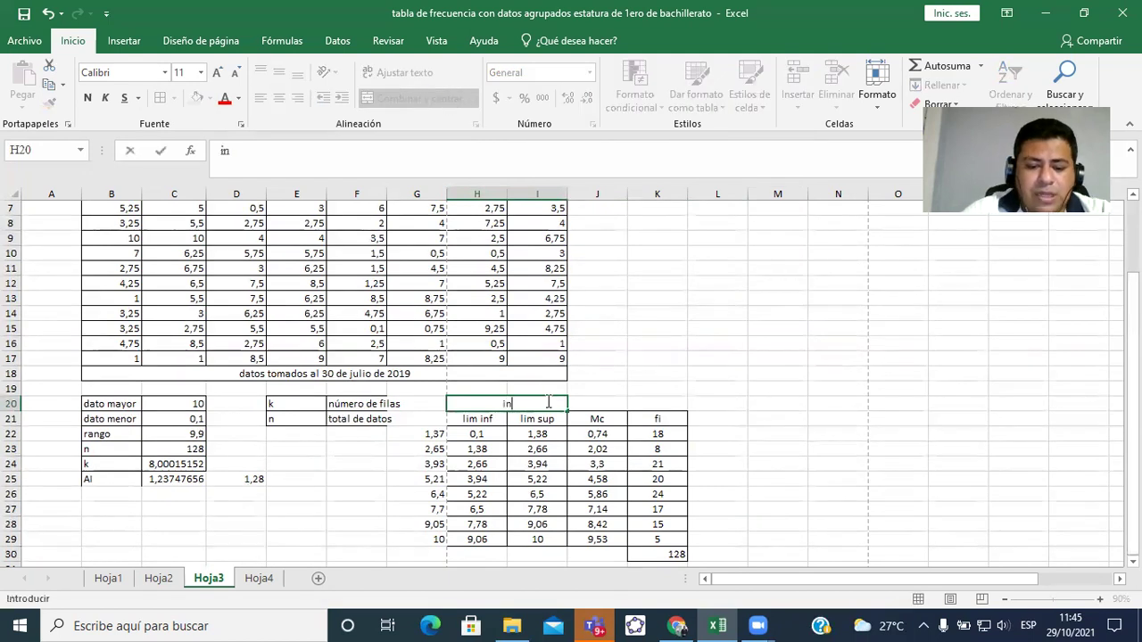
pyautogui.write('tervalos')
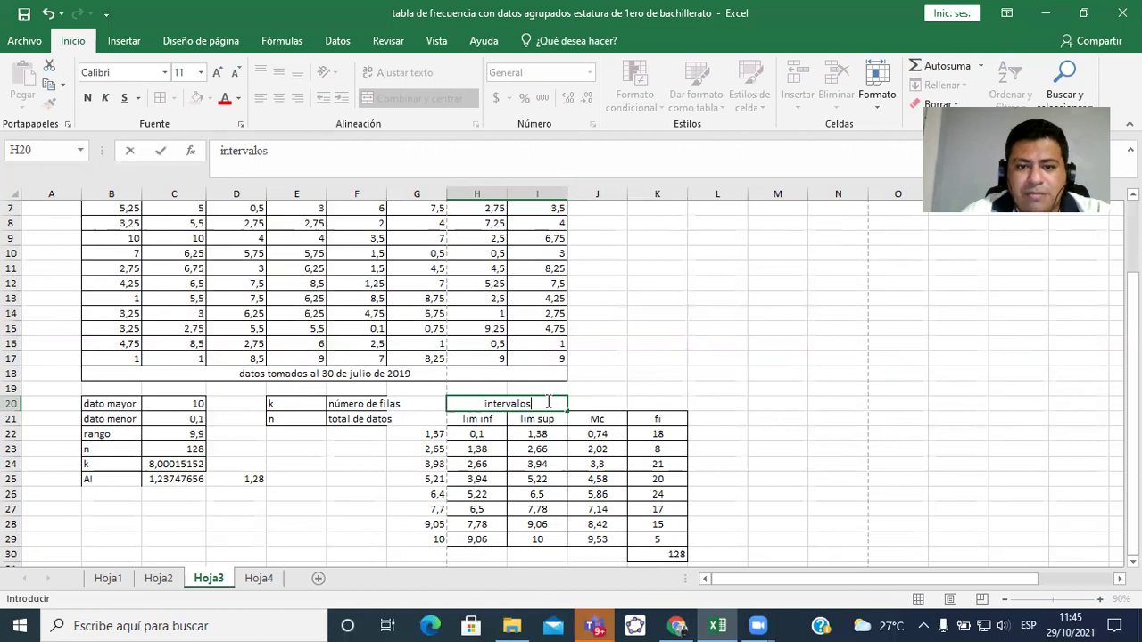
pyautogui.press('Return')
pyautogui.click(547, 402)
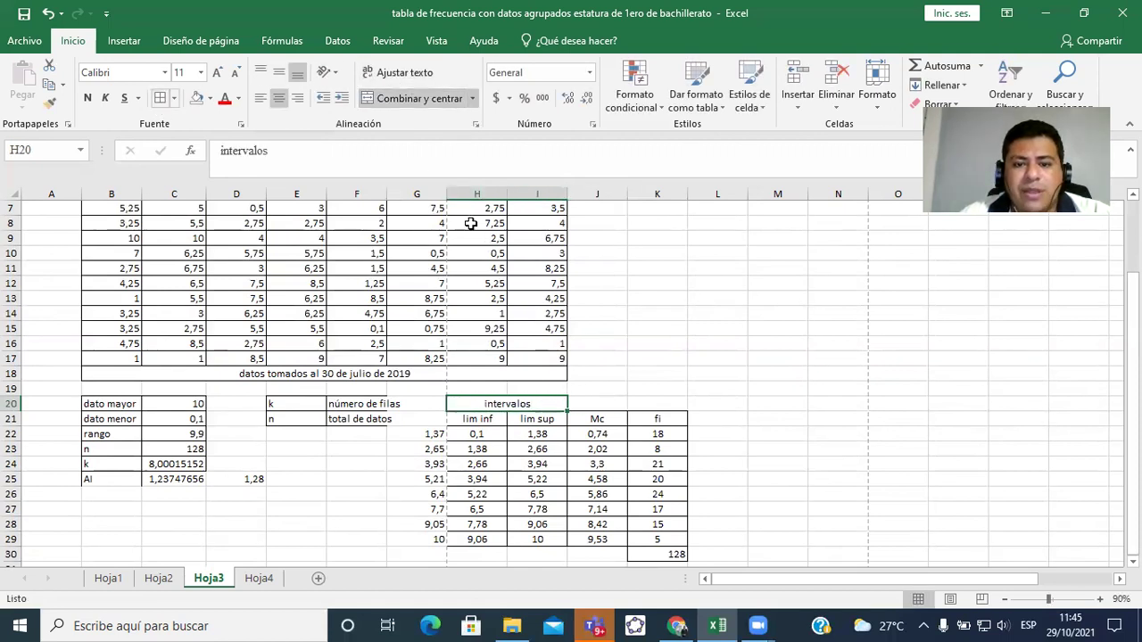
pyautogui.click(754, 445)
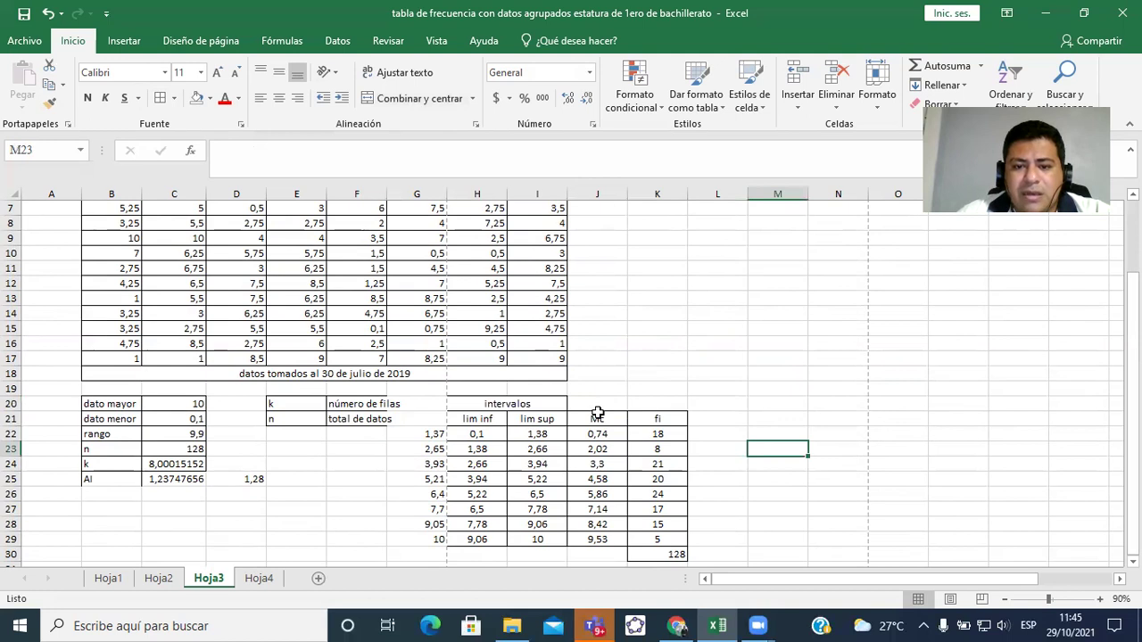
# Merge the Mc heading across J20:J21 and the fi heading across K20:K21, centre both horizontally and vertically, and add borders
pyautogui.moveTo(599, 404); pyautogui.dragTo(595, 420)
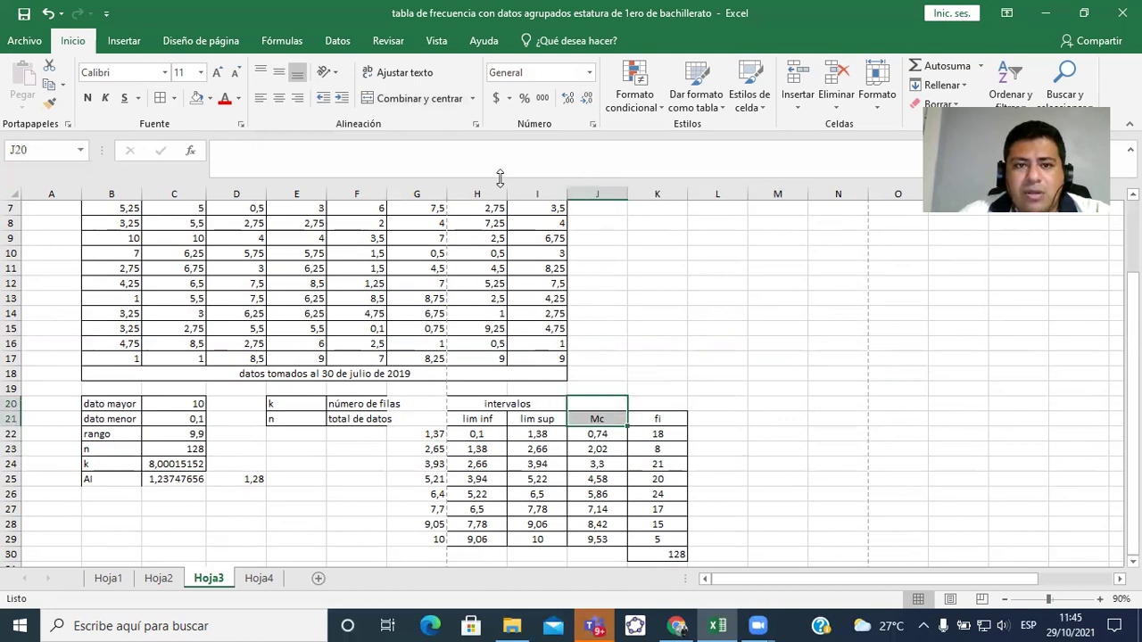
pyautogui.click(442, 100)
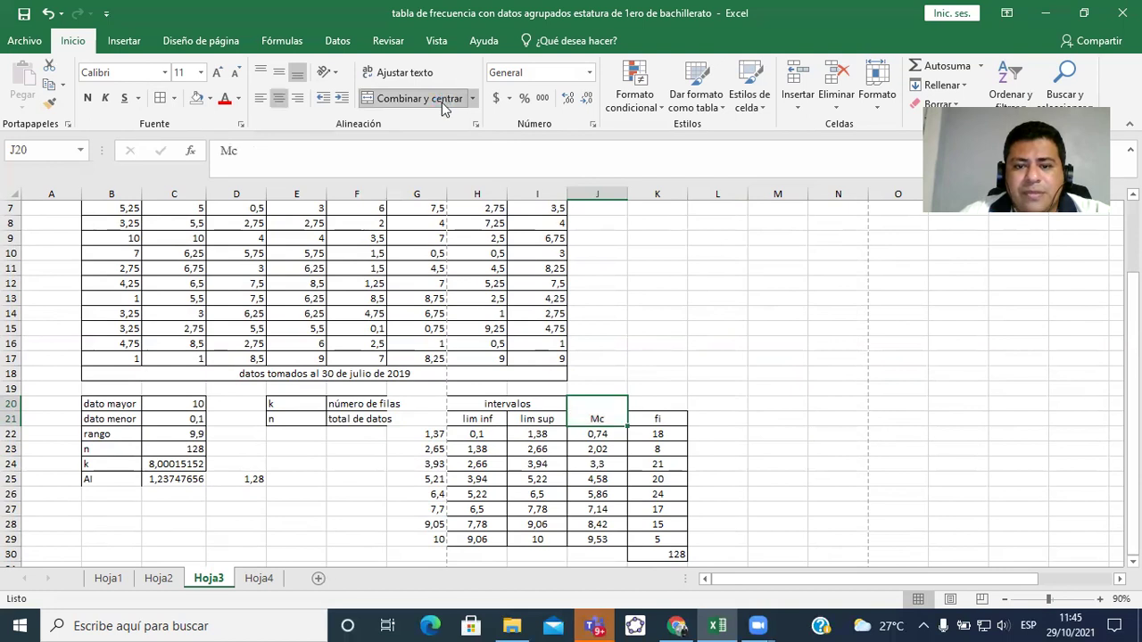
pyautogui.click(279, 77)
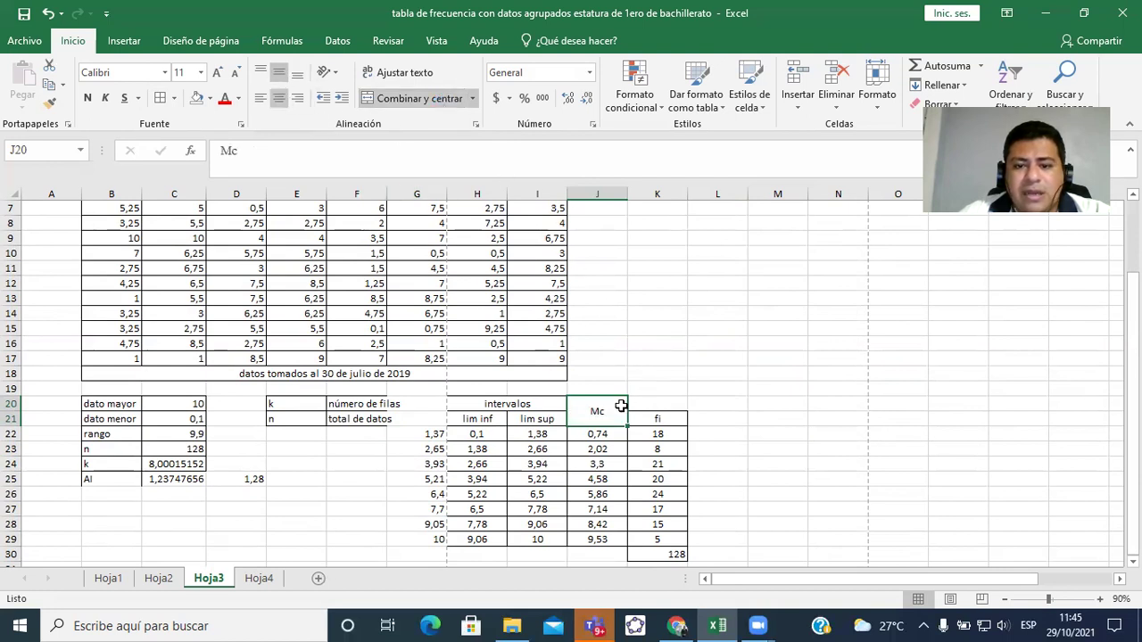
pyautogui.moveTo(651, 403); pyautogui.dragTo(657, 417)
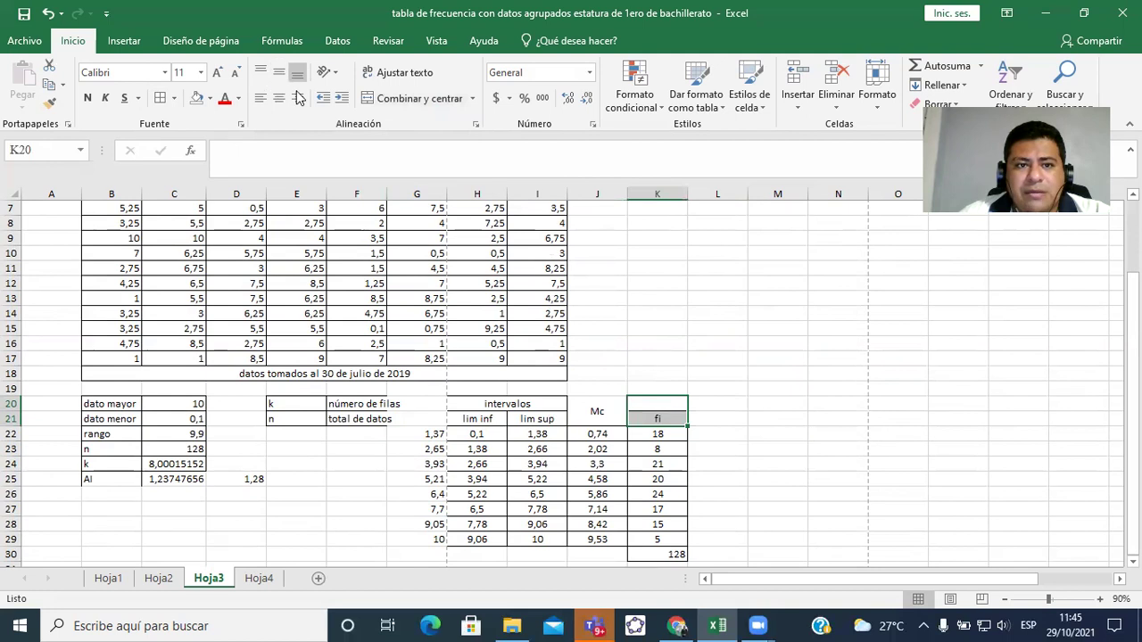
pyautogui.click(423, 97)
pyautogui.click(287, 78)
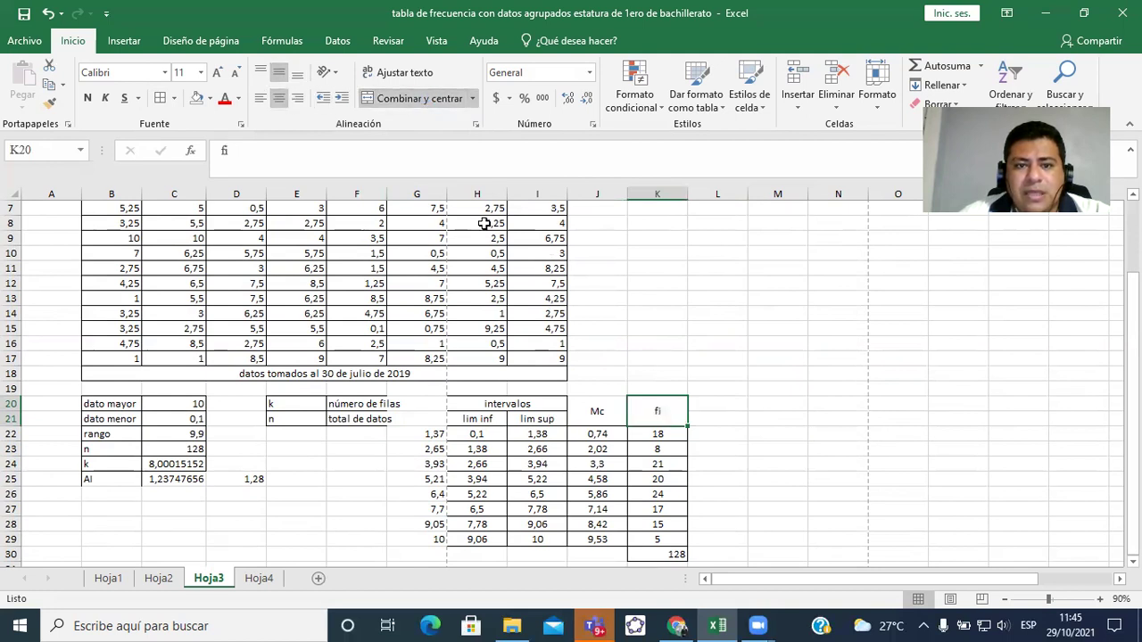
pyautogui.moveTo(595, 412); pyautogui.dragTo(640, 416)
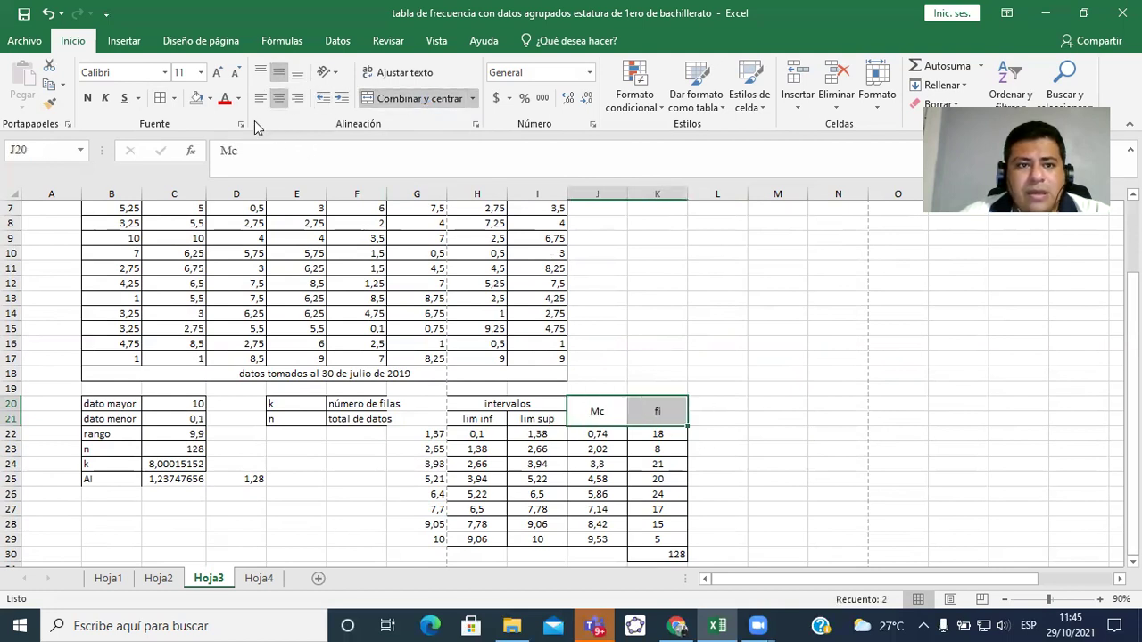
pyautogui.click(163, 100)
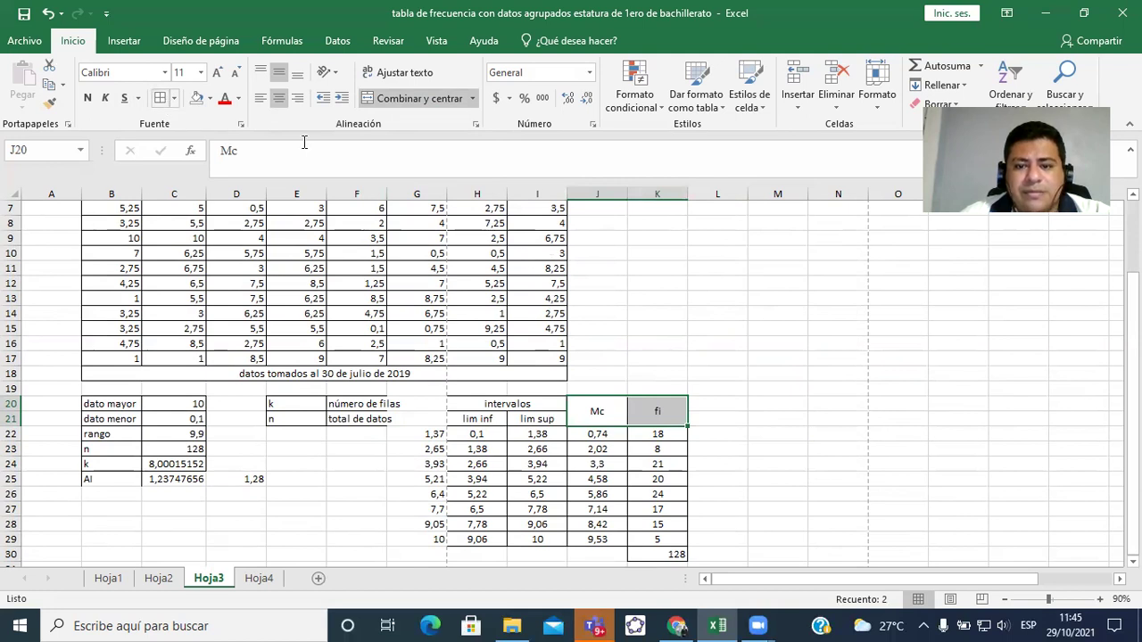
# Merge and centre L20:L21 and enter the heading fr for the relative frequency column
pyautogui.click(709, 404)
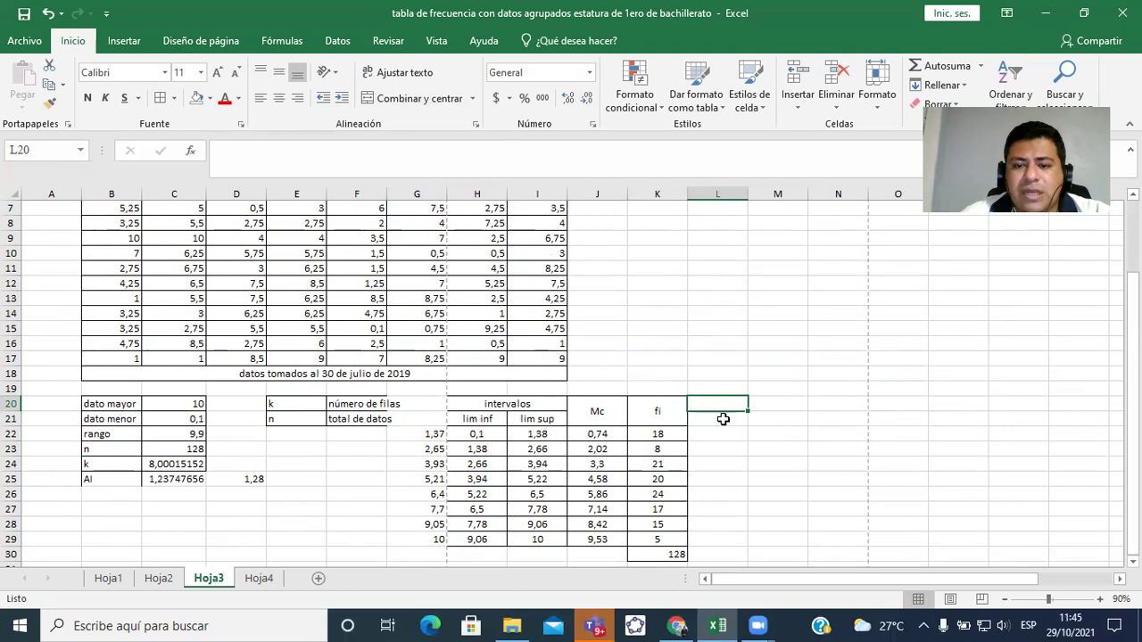
pyautogui.moveTo(723, 403); pyautogui.dragTo(723, 416)
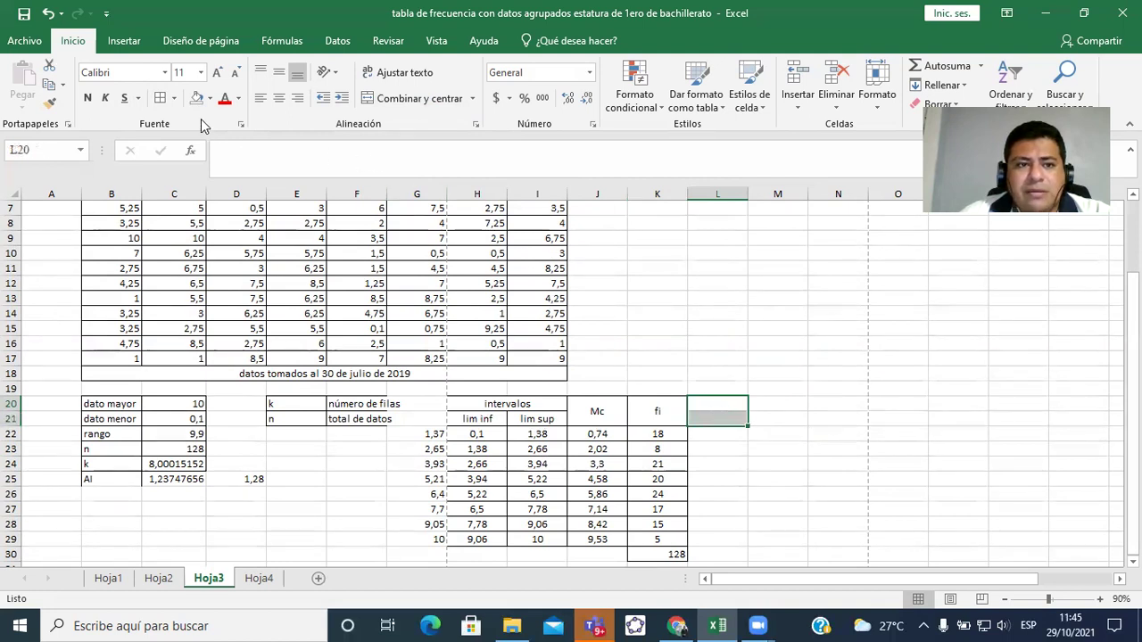
pyautogui.click(415, 99)
pyautogui.write('fr')
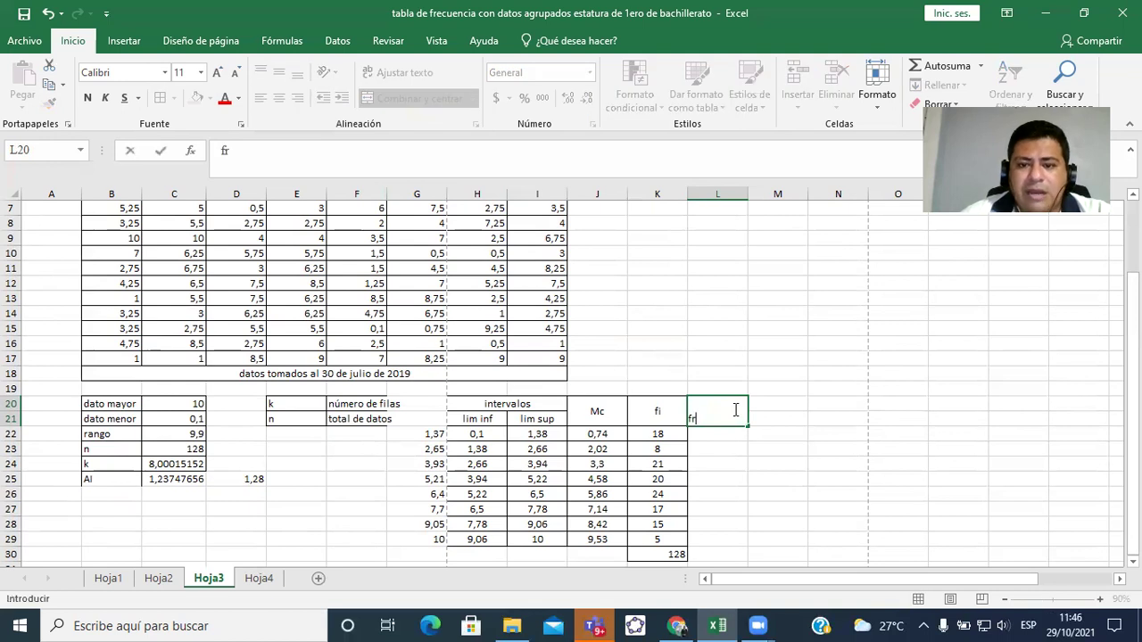
# Calculate the relative frequency in L22 with =K22/$K$30 and fill the formula down to L29
pyautogui.click(716, 432)
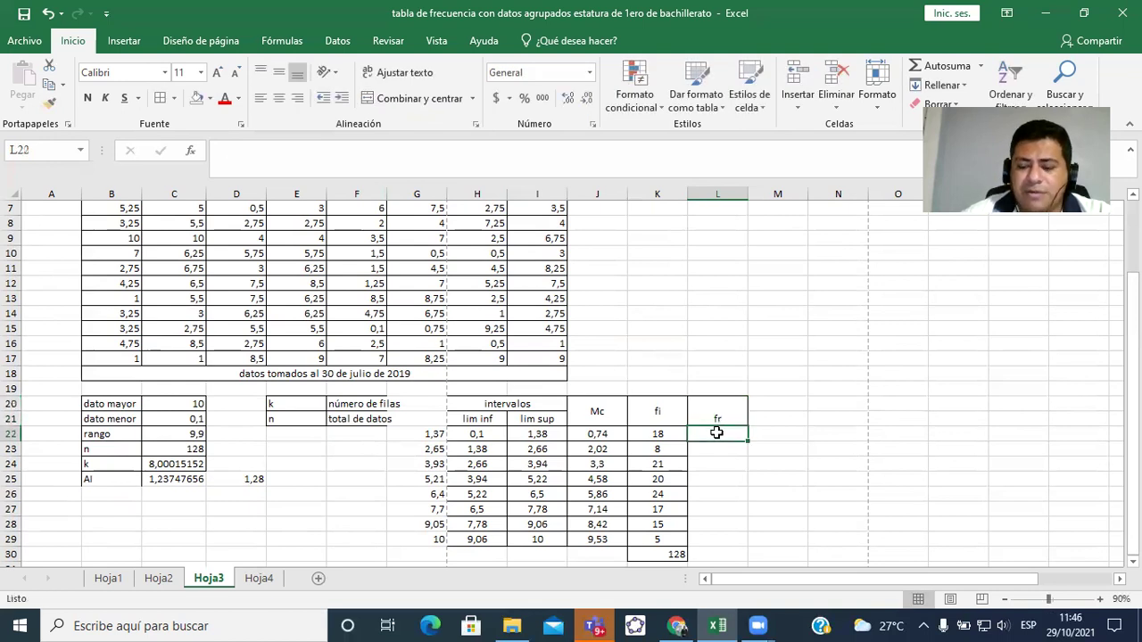
pyautogui.write('=')
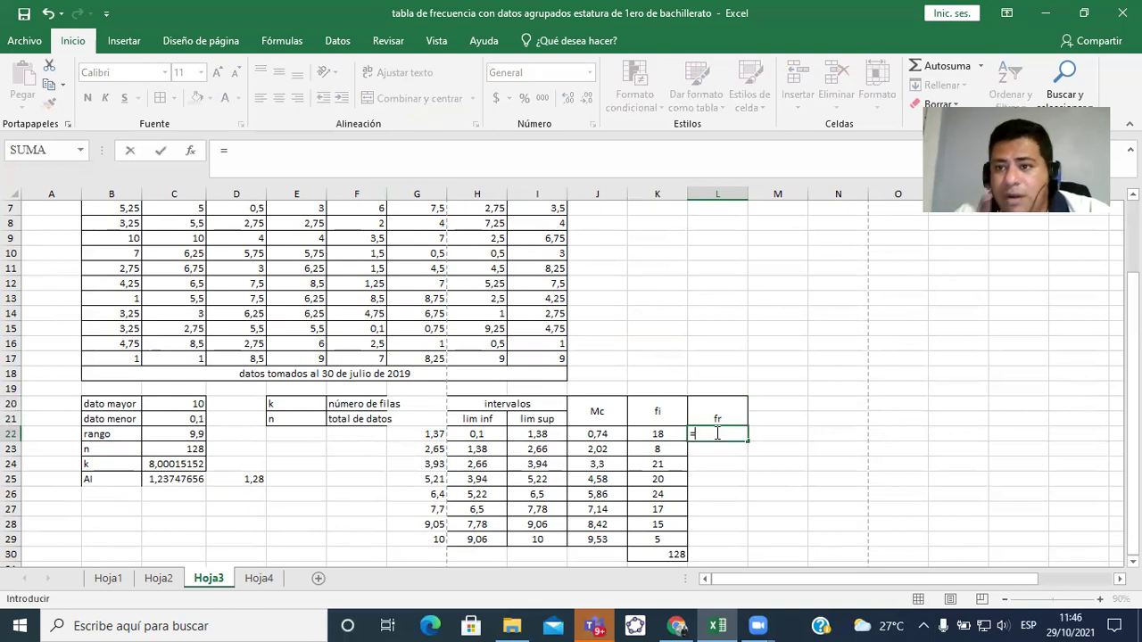
pyautogui.press('Left')
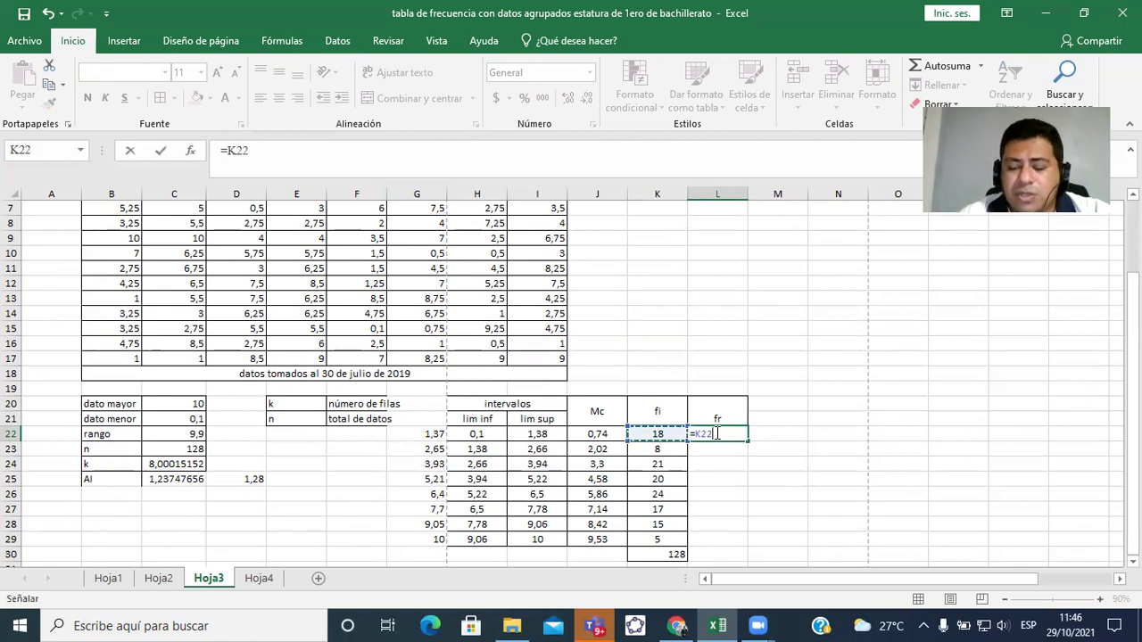
pyautogui.write('/')
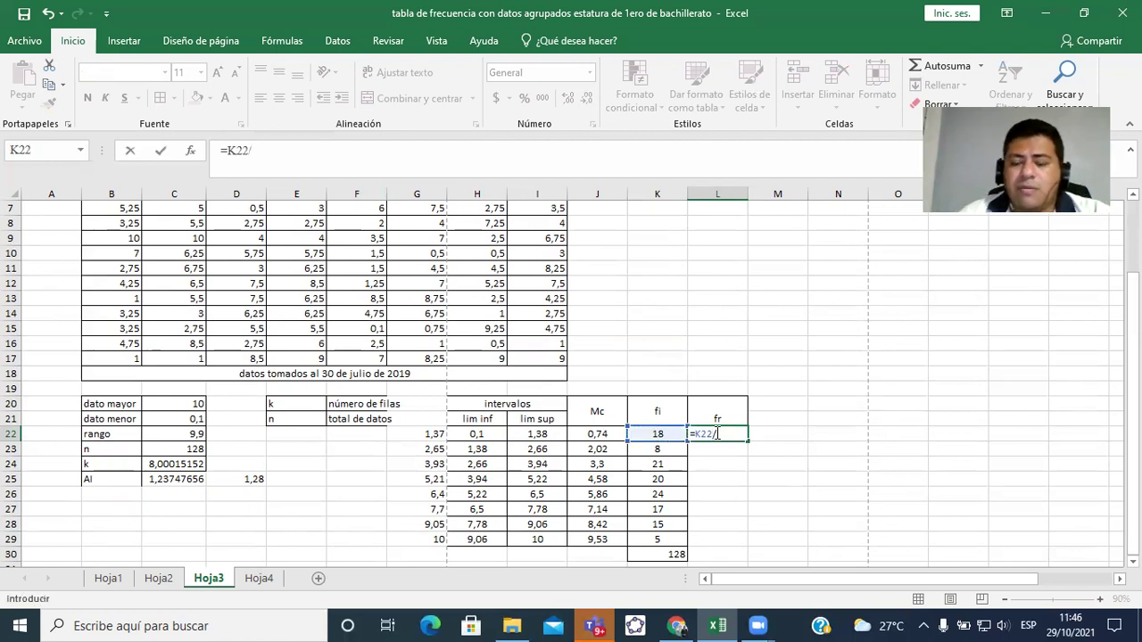
pyautogui.click(667, 554)
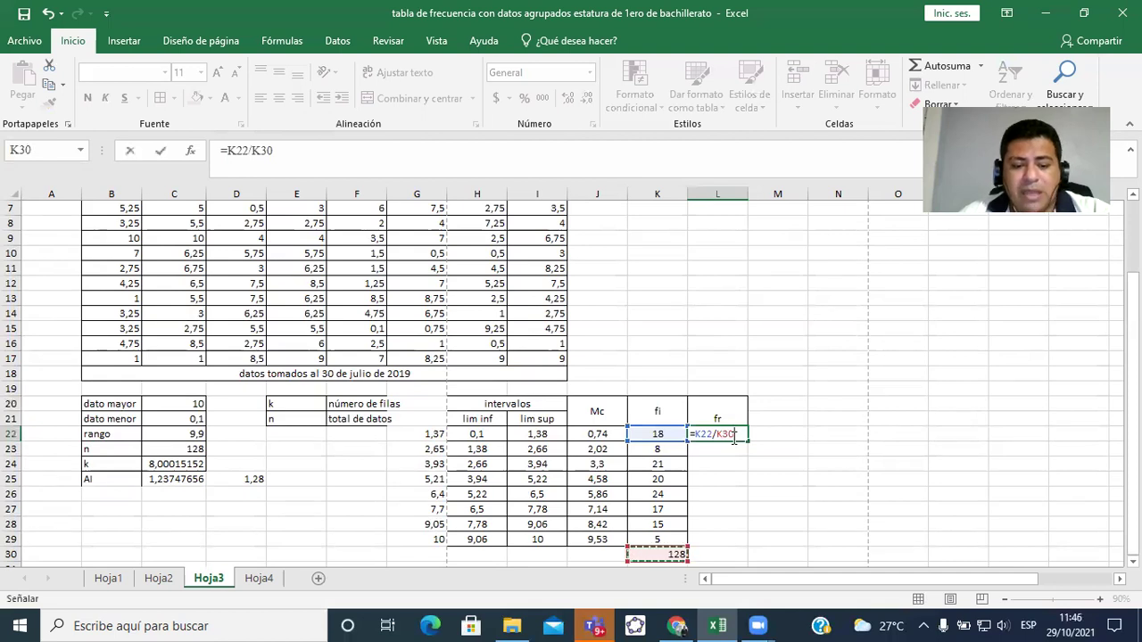
pyautogui.press('F4')
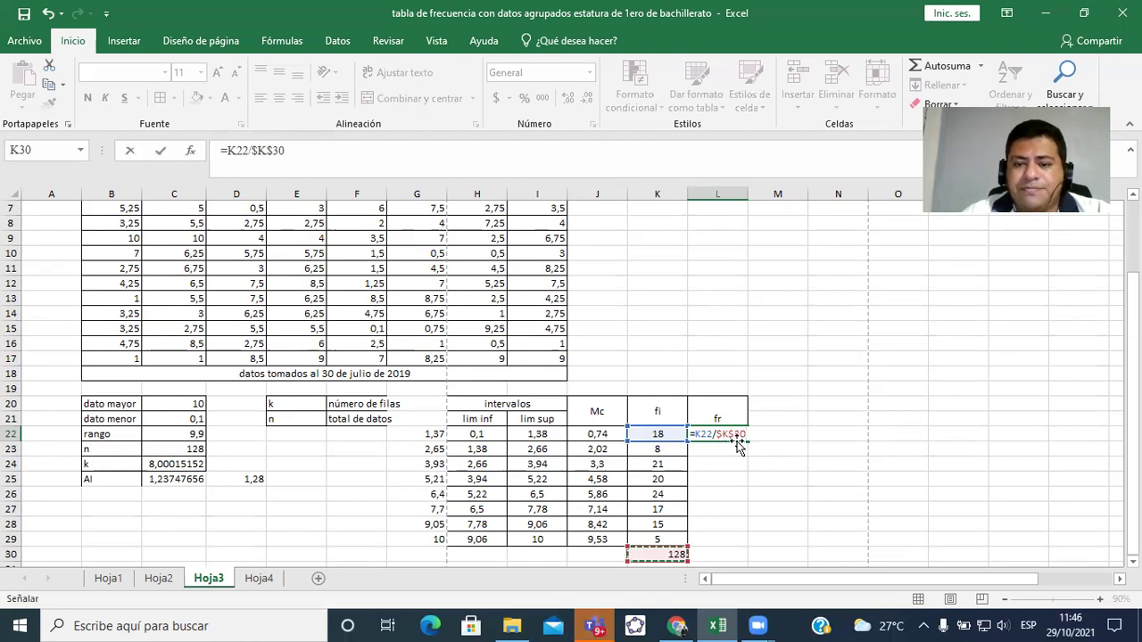
pyautogui.press('Return')
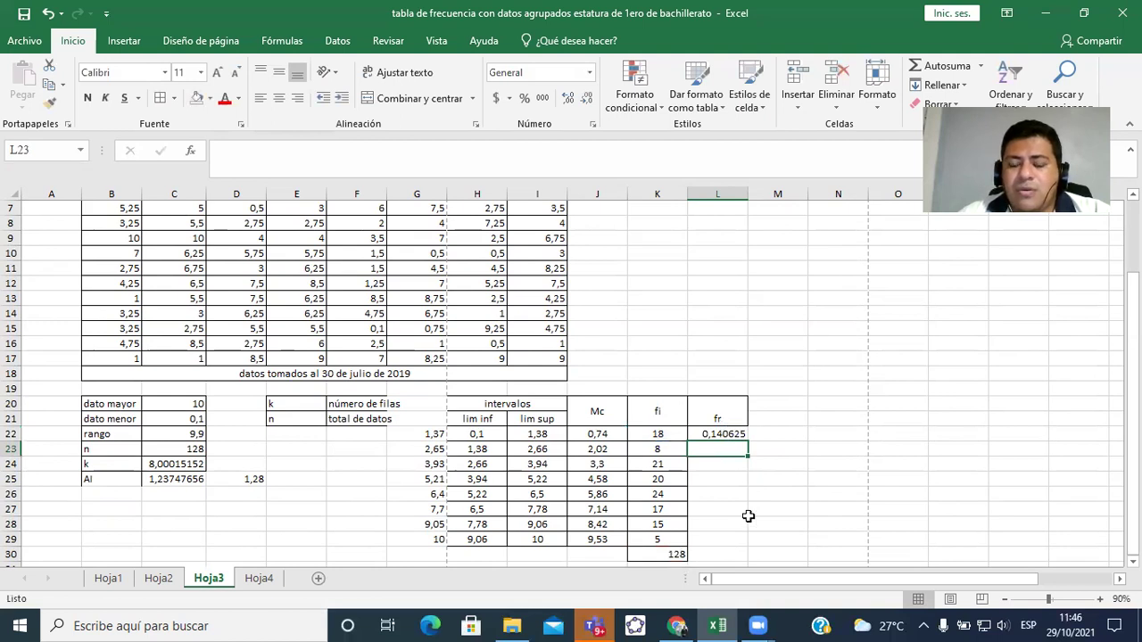
pyautogui.click(725, 434)
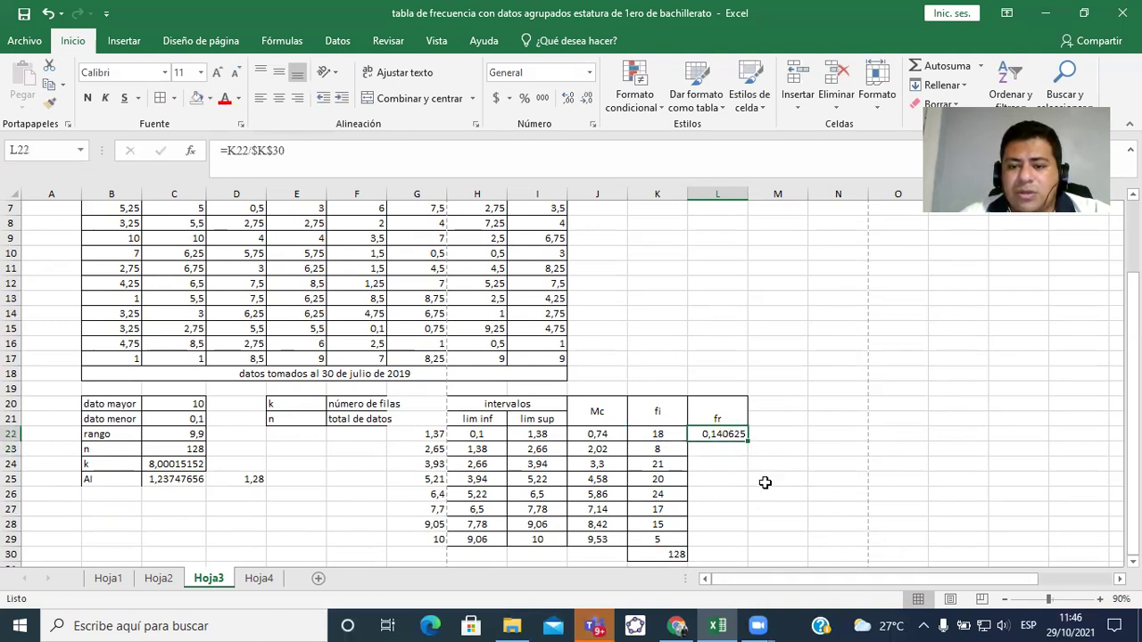
pyautogui.moveTo(748, 440); pyautogui.dragTo(754, 545)
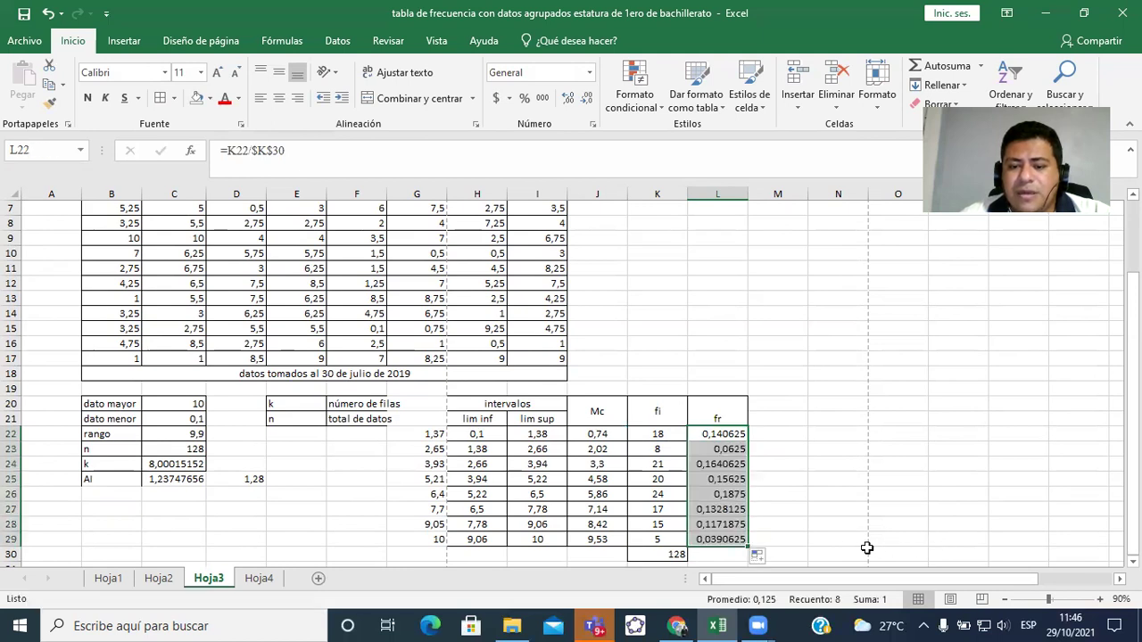
# Total the fr relative frequencies in L30 with an automatic sum
pyautogui.click(725, 555)
pyautogui.click(961, 70)
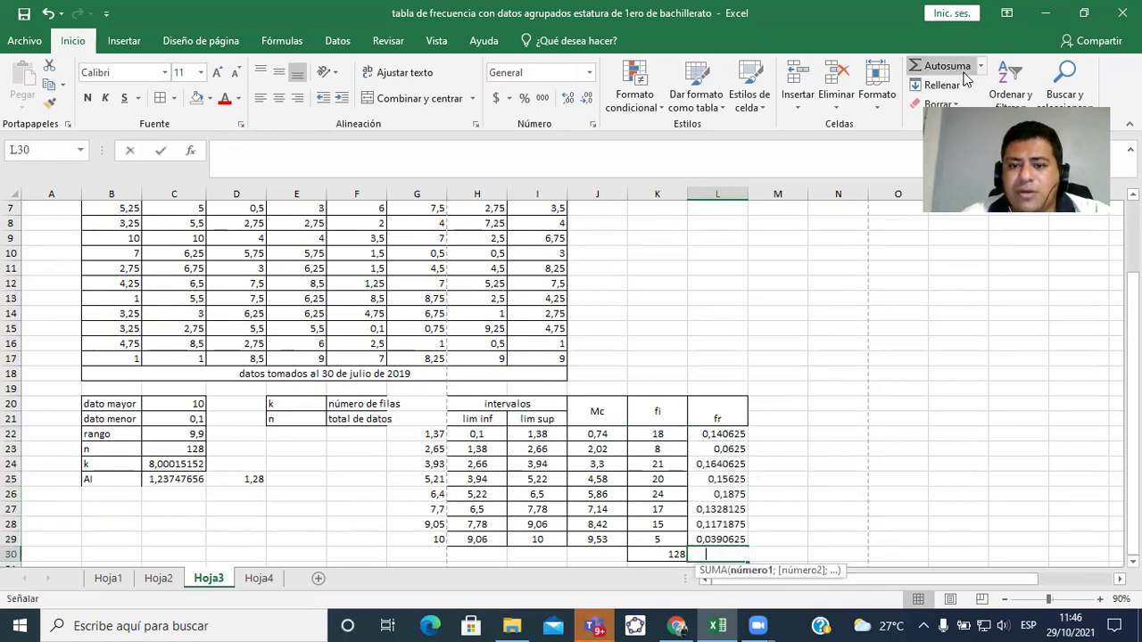
pyautogui.press('Return')
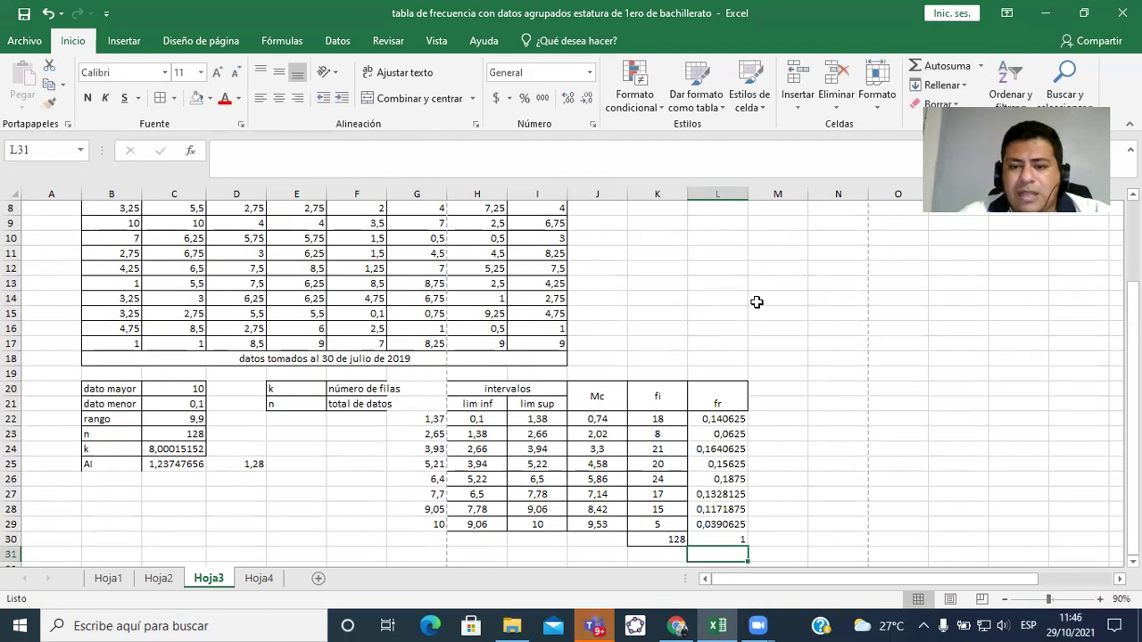
# Centre the fr column L20:L30 horizontally and vertically and add borders to all its cells
pyautogui.moveTo(720, 403); pyautogui.dragTo(742, 544)
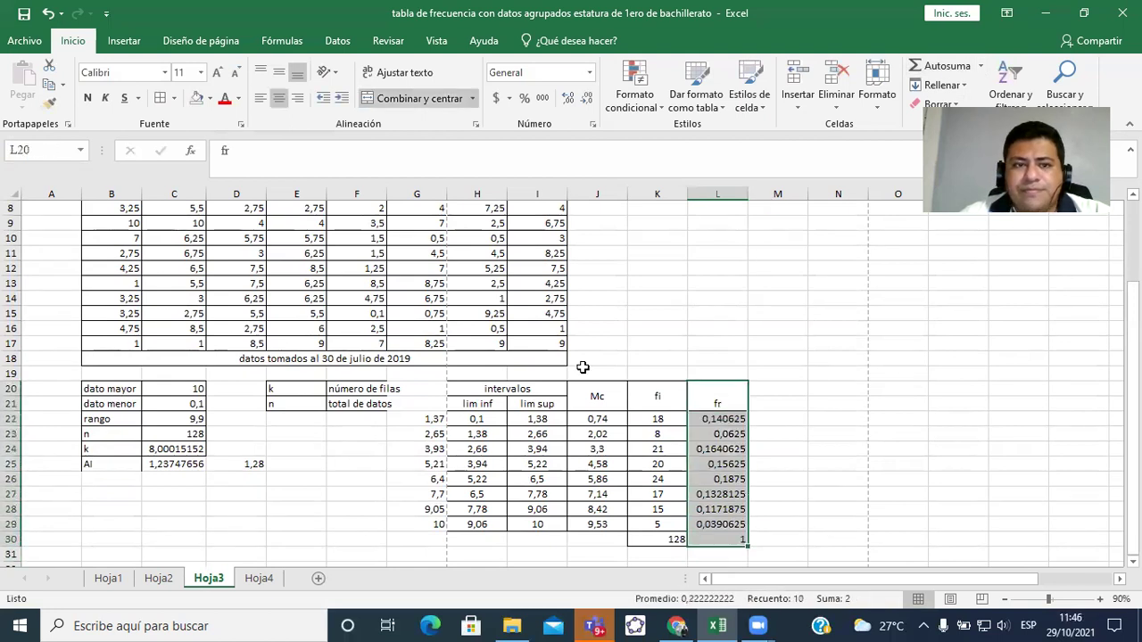
pyautogui.click(280, 100)
pyautogui.click(275, 75)
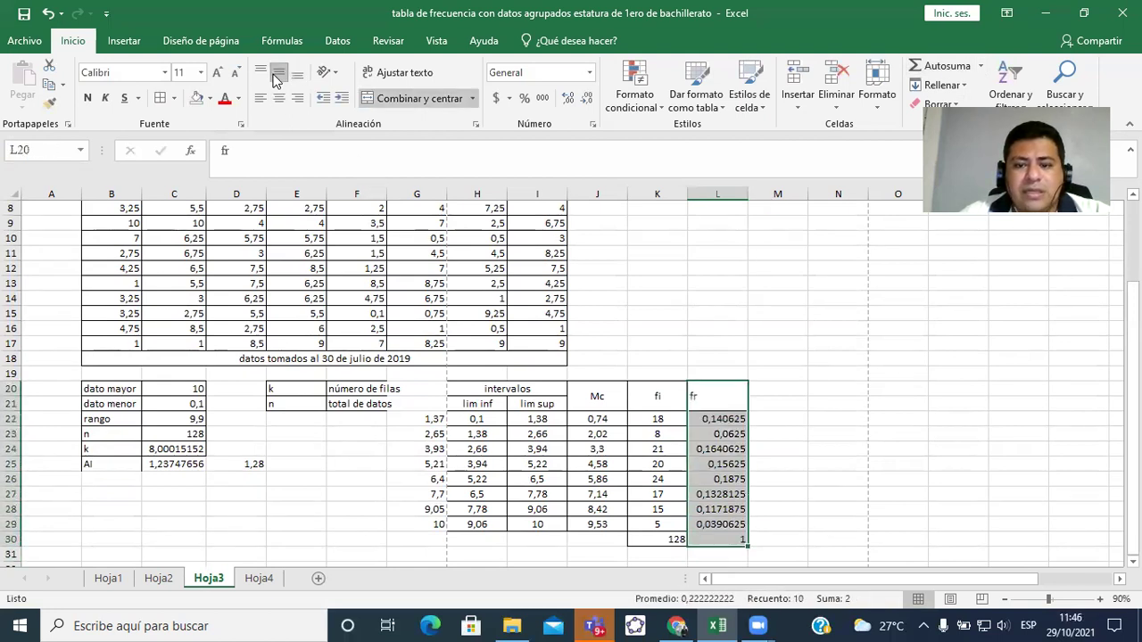
pyautogui.click(280, 97)
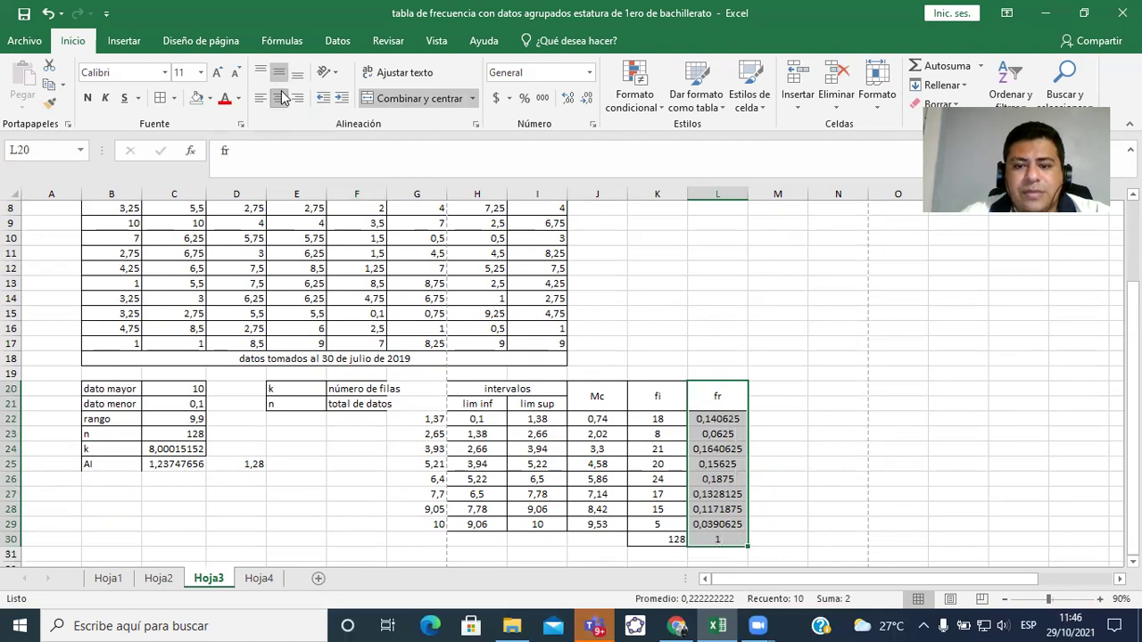
pyautogui.click(814, 474)
pyautogui.click(725, 538)
pyautogui.moveTo(717, 396); pyautogui.dragTo(719, 539)
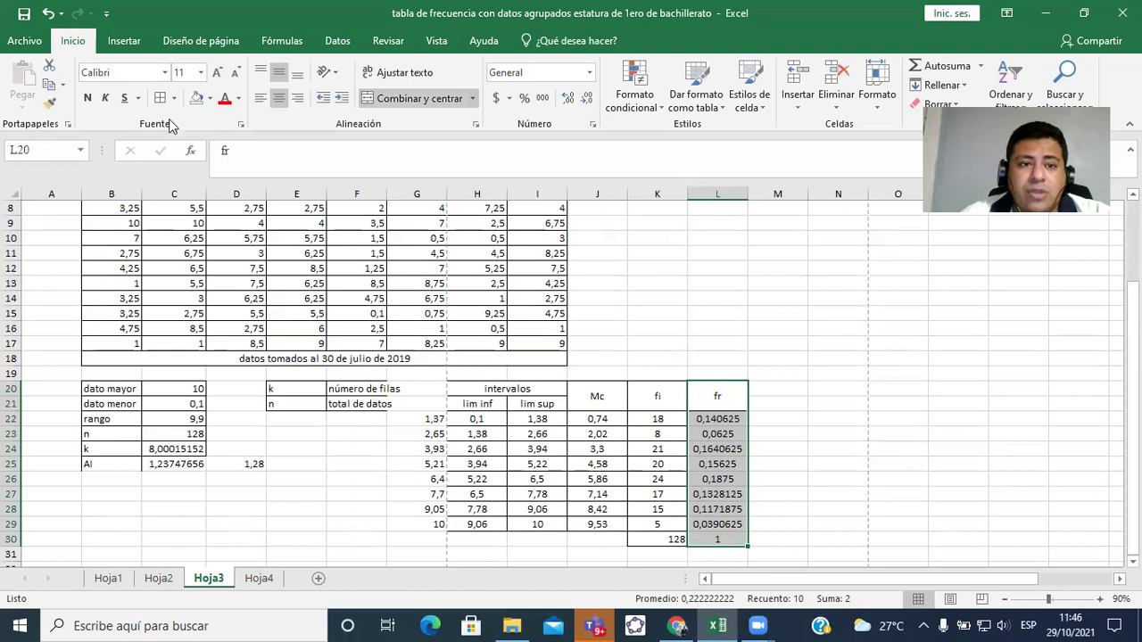
pyautogui.click(763, 537)
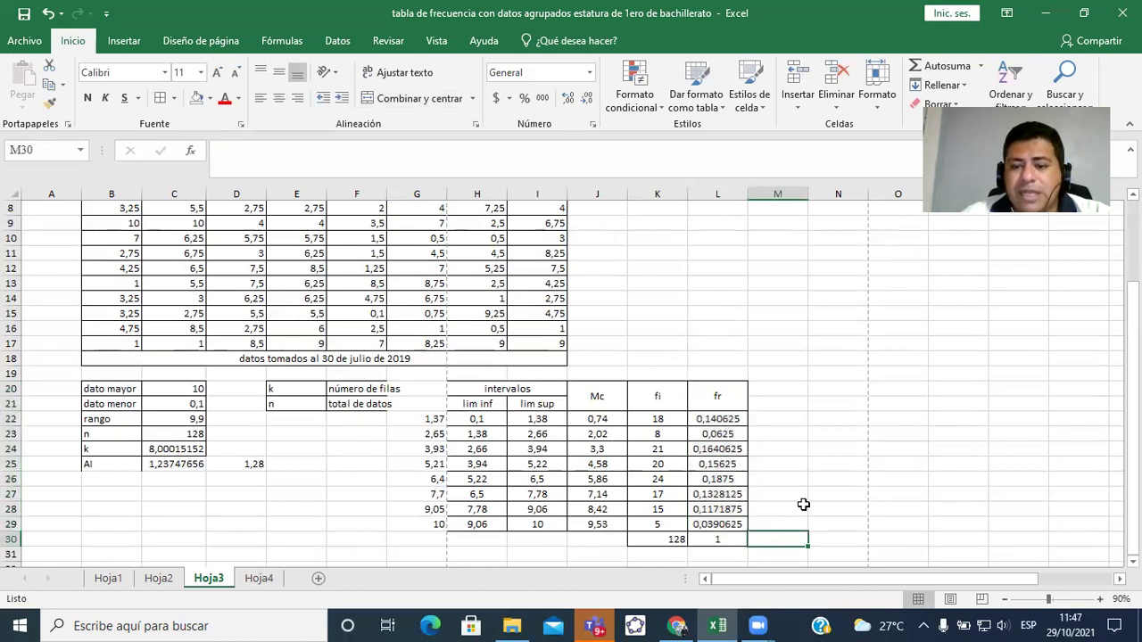
# Merge and centre M20:M21 and enter the heading Fi for the cumulative frequency column
pyautogui.moveTo(793, 389); pyautogui.dragTo(792, 404)
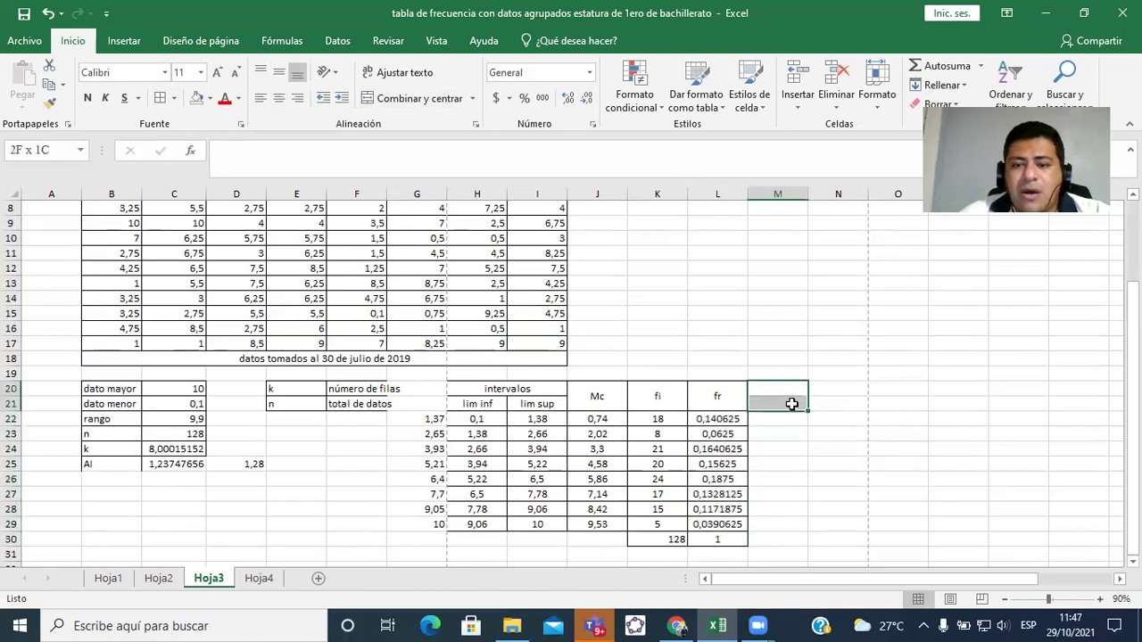
pyautogui.click(411, 99)
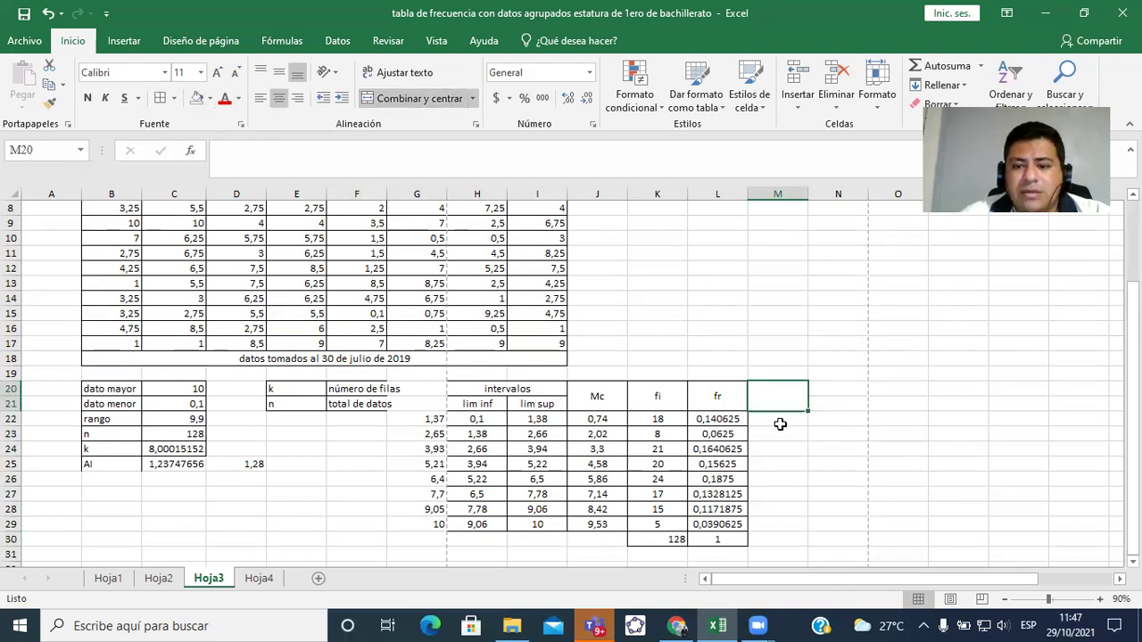
pyautogui.write('Fi')
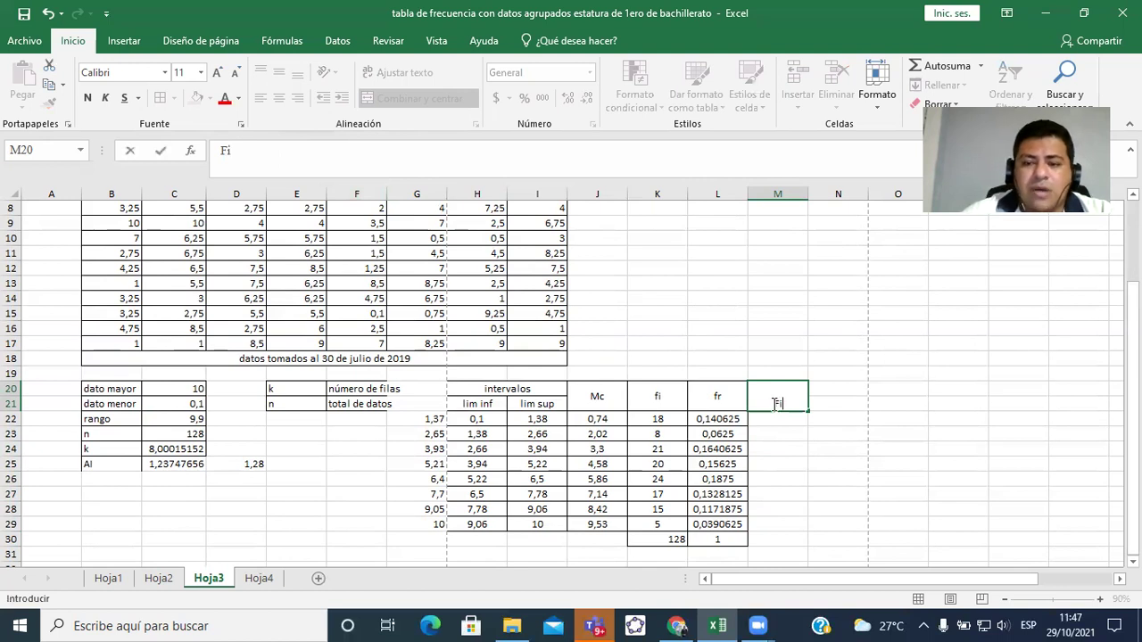
pyautogui.press('Return')
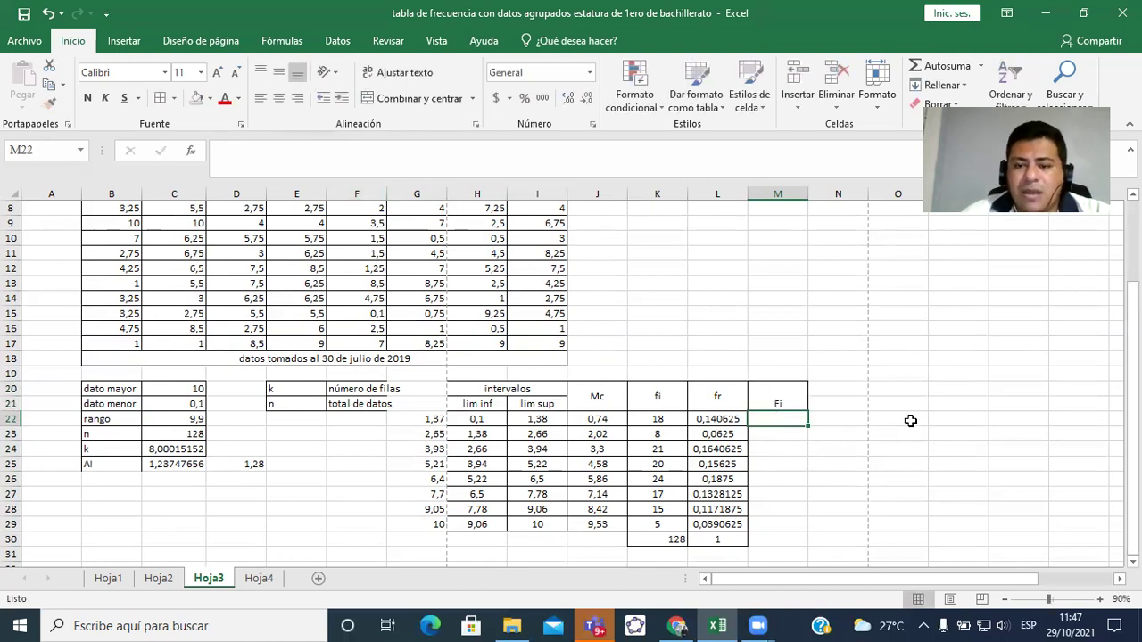
# Set the first cumulative frequency in M22 equal to the first absolute frequency with =K22
pyautogui.write('=')
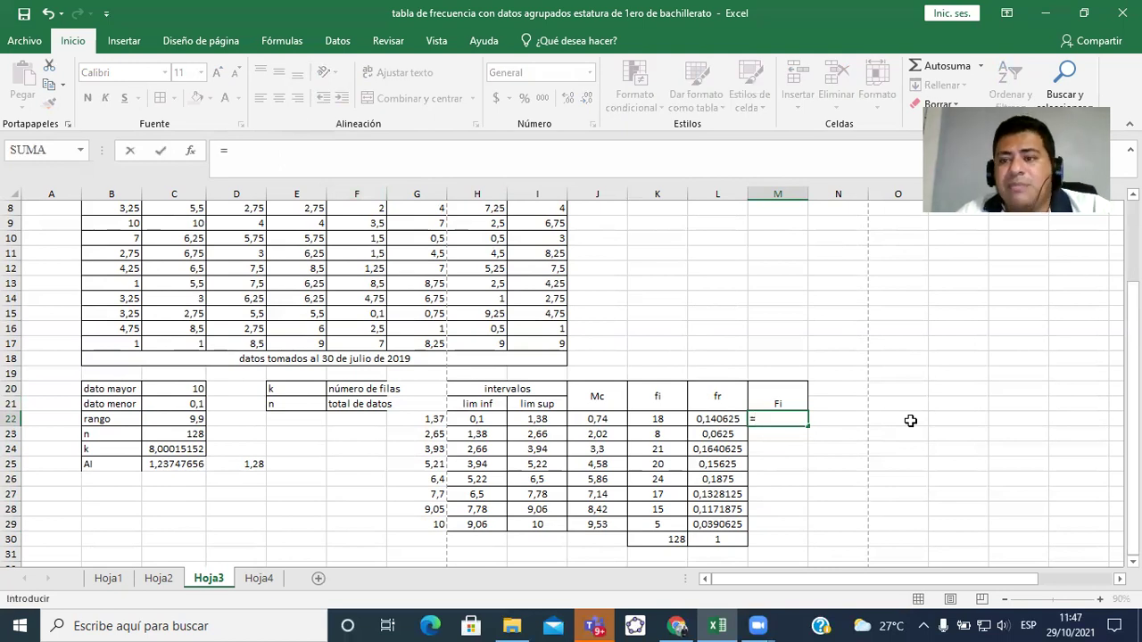
pyautogui.press('Left')
pyautogui.press('Left')
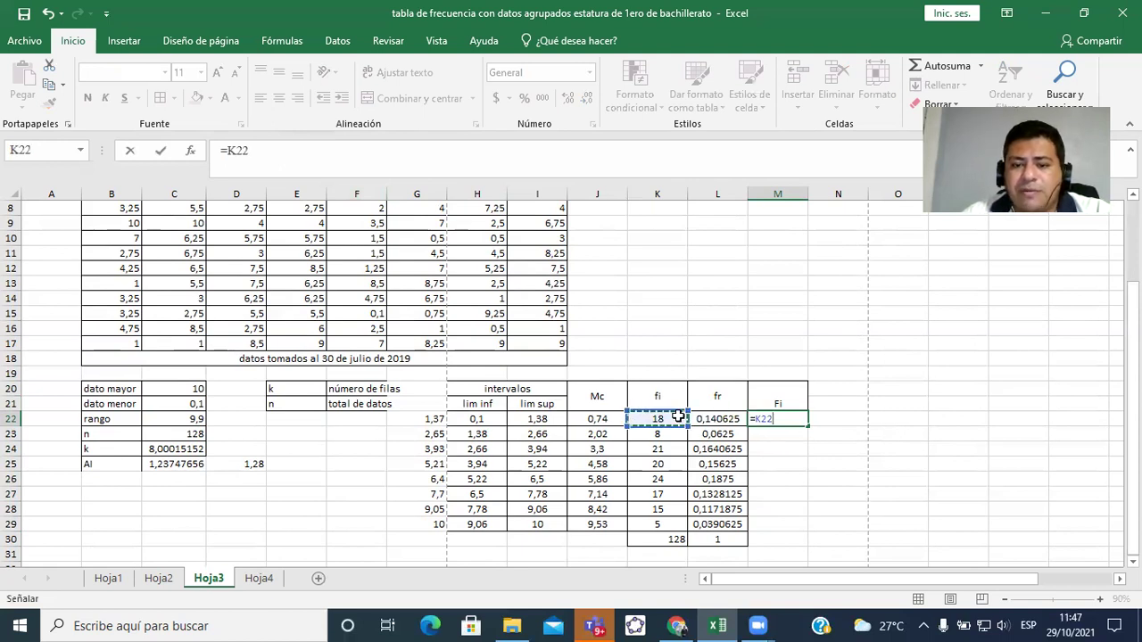
pyautogui.press('Return')
# Calculate the second cumulative frequency in M23 with =M22+K23 and fill the formula down to M29
pyautogui.write('=')
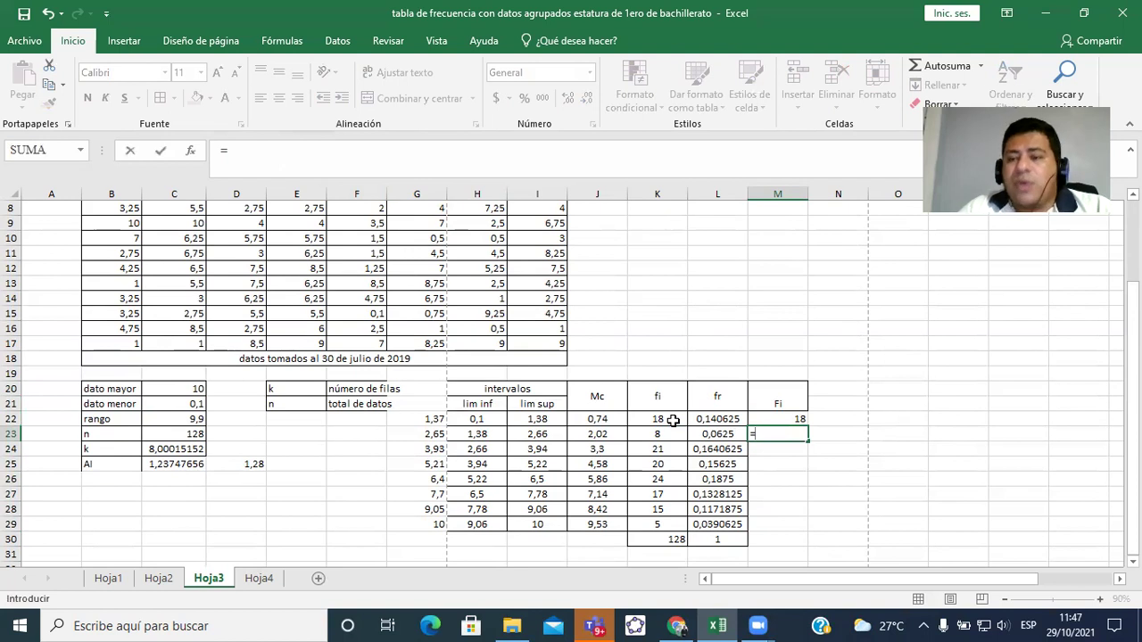
pyautogui.press('Up')
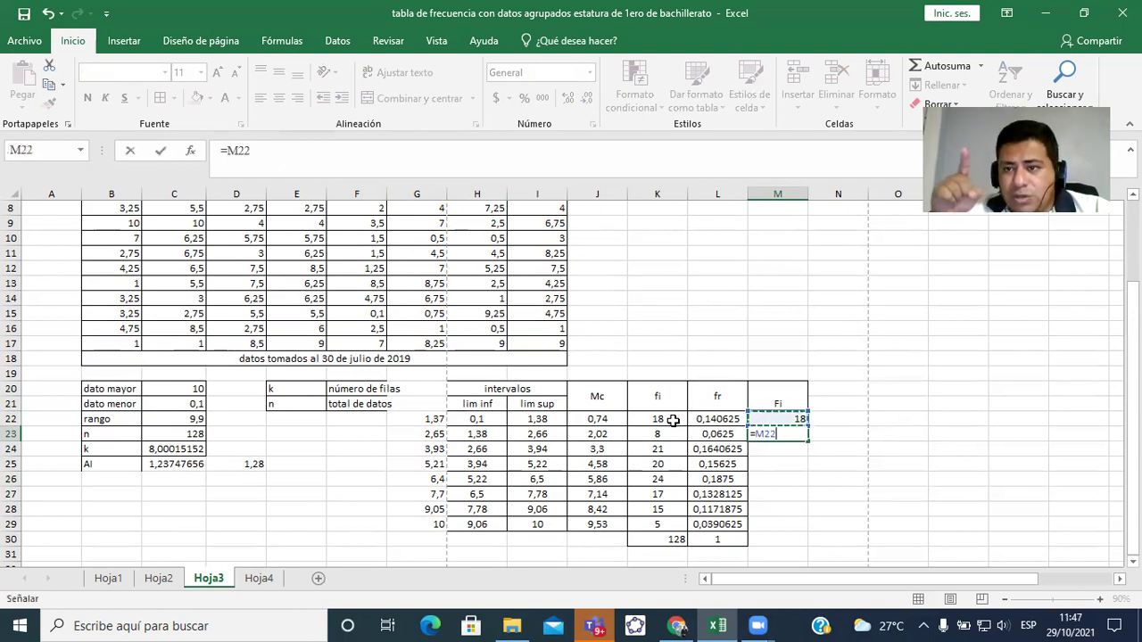
pyautogui.write('+')
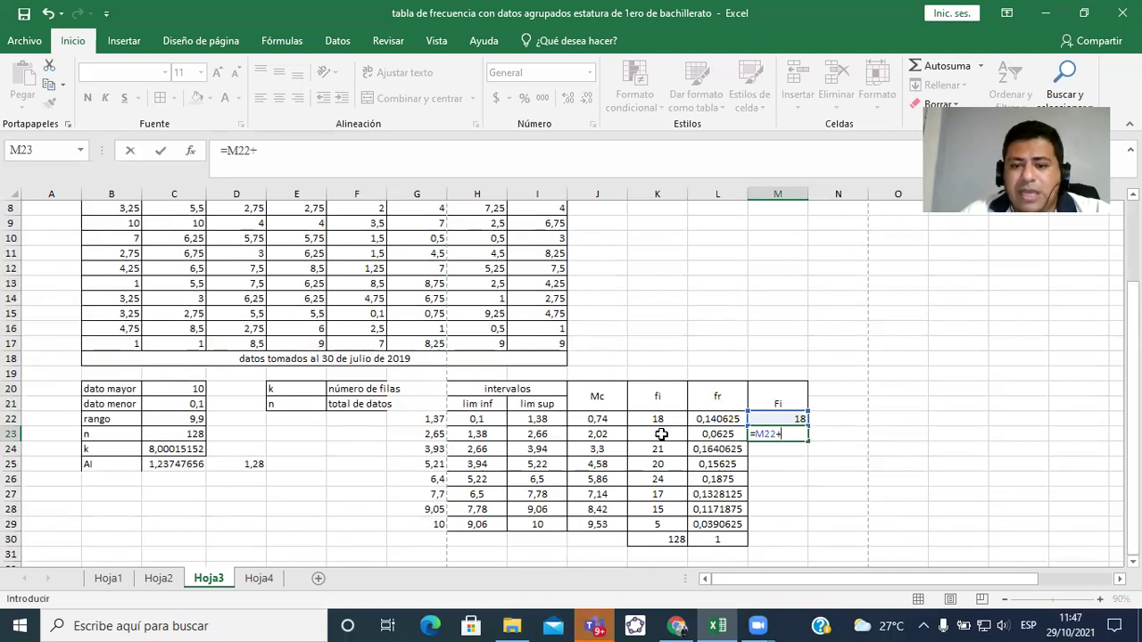
pyautogui.click(661, 434)
pyautogui.press('Return')
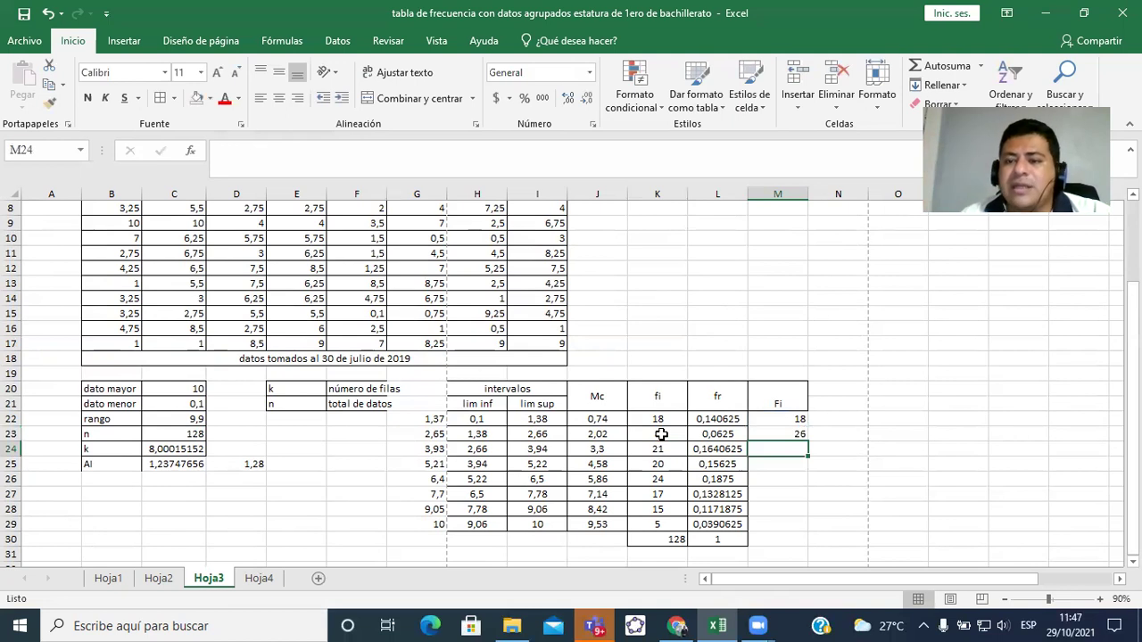
pyautogui.click(769, 435)
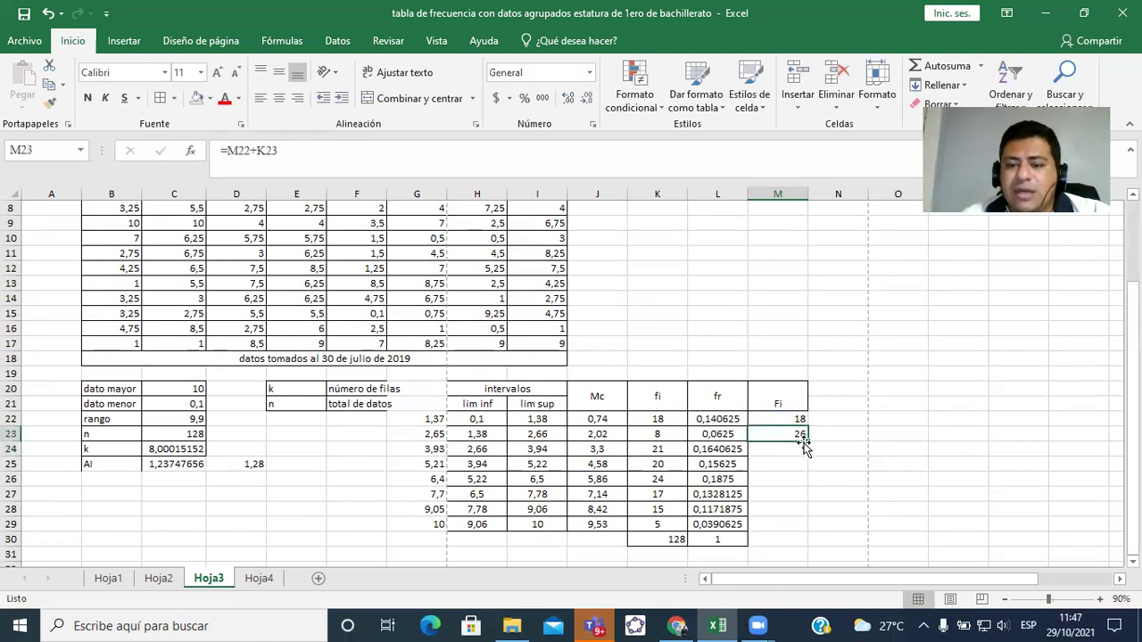
pyautogui.moveTo(807, 444); pyautogui.dragTo(810, 526)
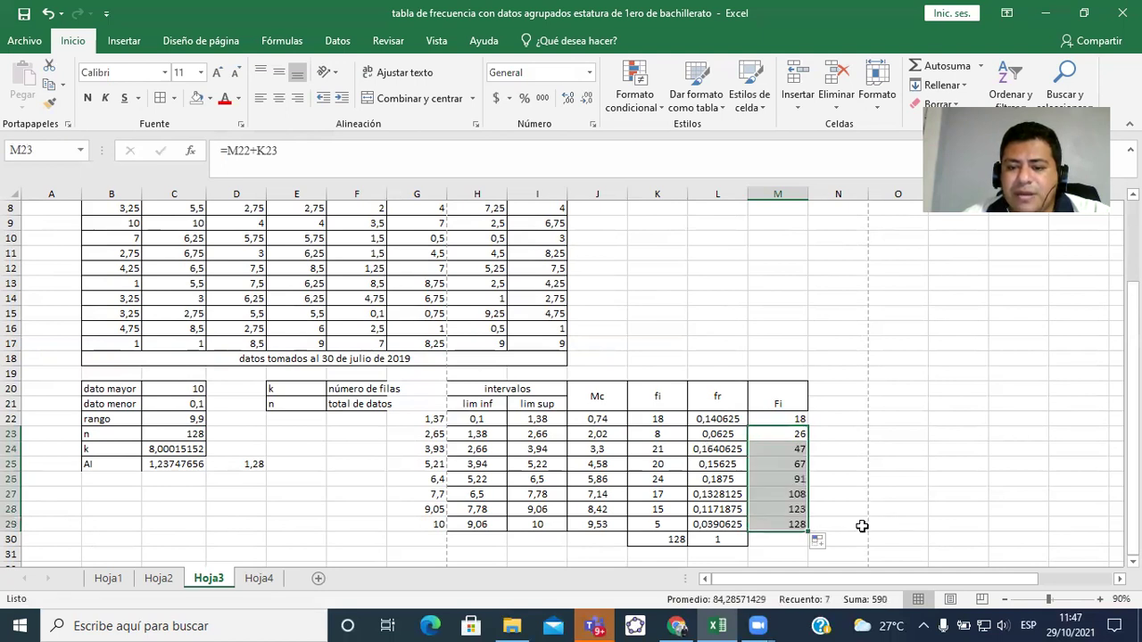
# Centre the Fi column M20:M29 horizontally and vertically and add borders to all its cells
pyautogui.click(838, 433)
pyautogui.moveTo(778, 406); pyautogui.dragTo(797, 536)
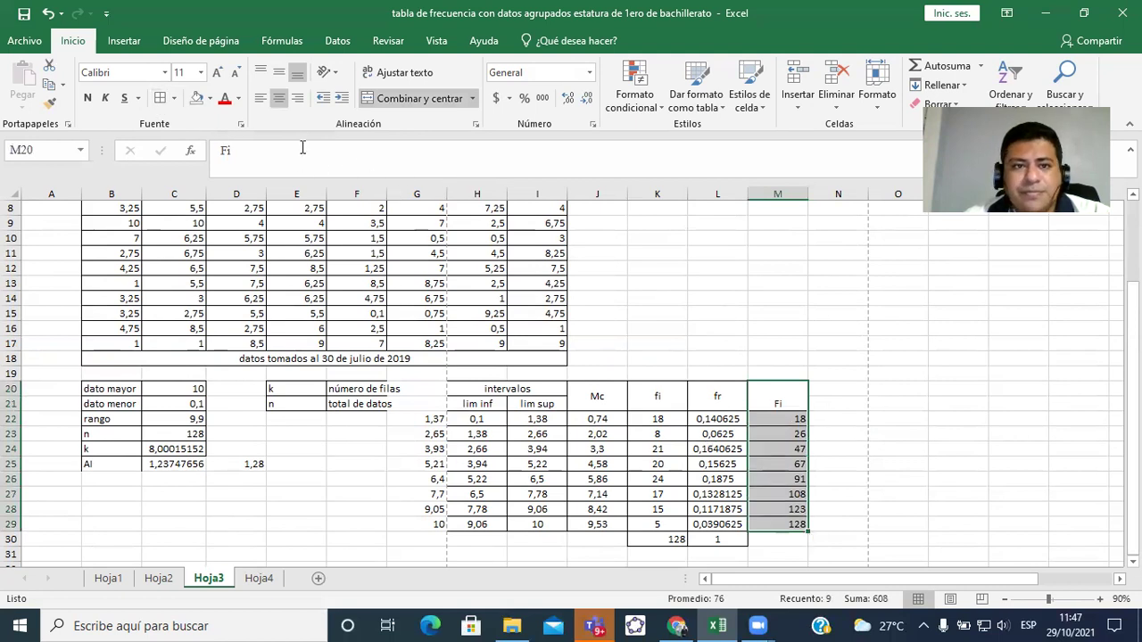
pyautogui.click(276, 105)
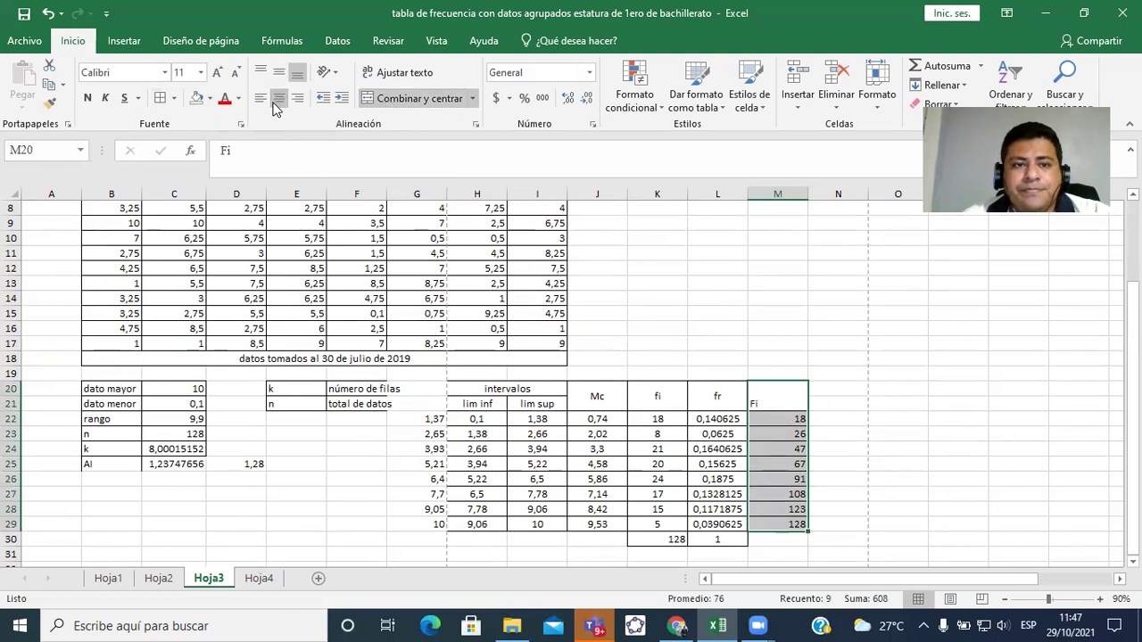
pyautogui.click(276, 104)
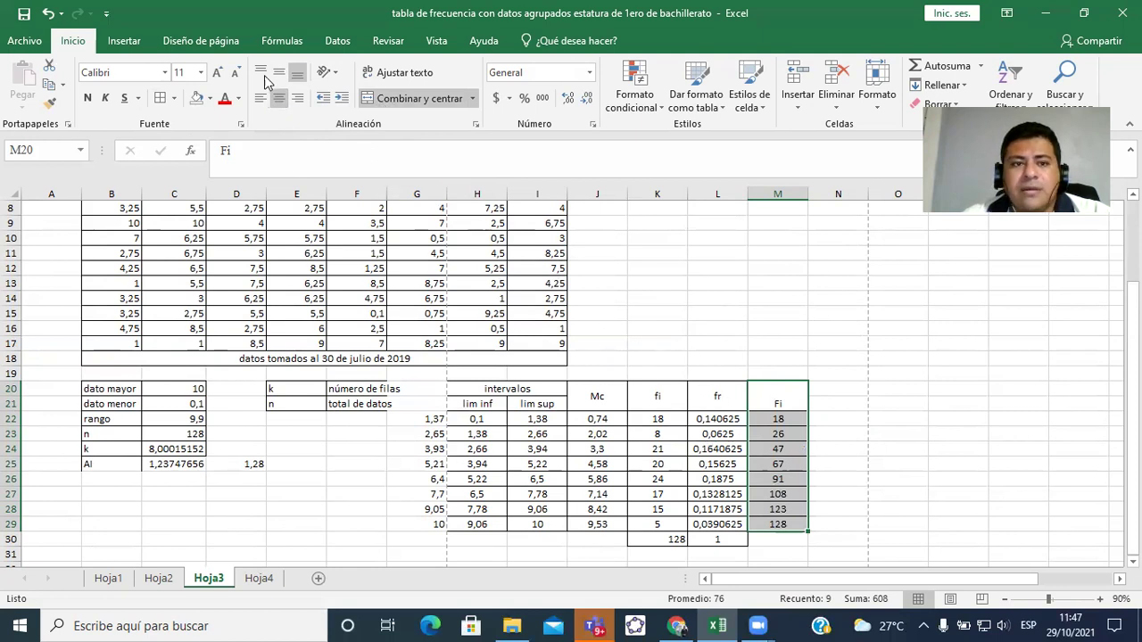
pyautogui.click(279, 72)
# Merge and centre N20:N21 and enter the heading Fr for the cumulative relative frequency column
pyautogui.moveTo(837, 390); pyautogui.dragTo(841, 400)
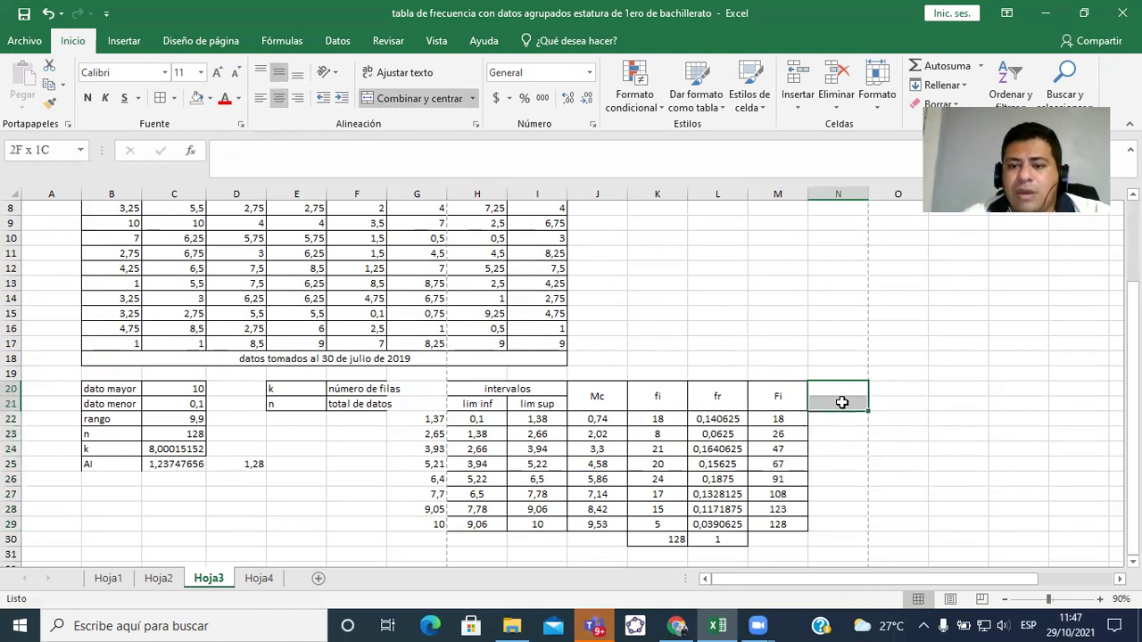
pyautogui.click(417, 98)
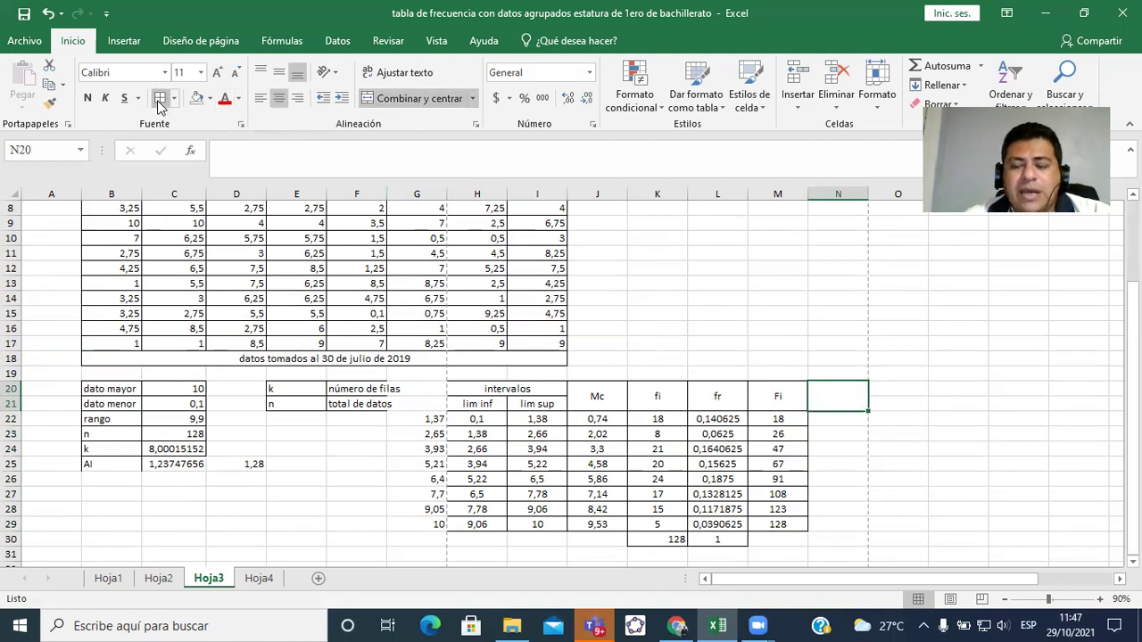
pyautogui.write('Fr')
pyautogui.press('Return')
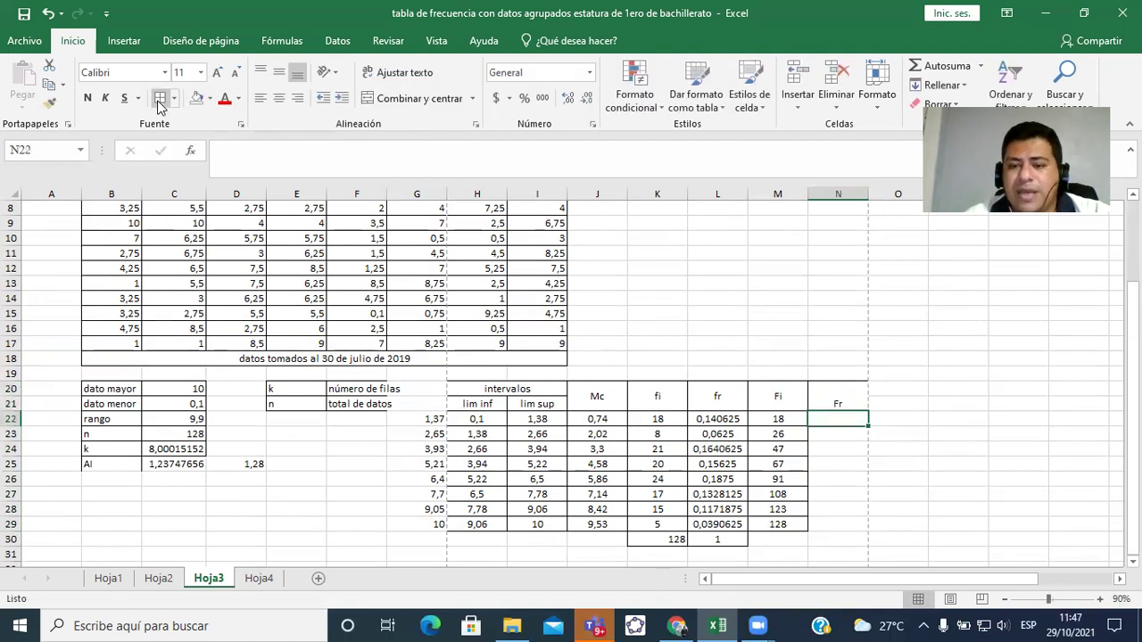
# Set the first cumulative relative frequency in N22 equal to the first relative frequency with =L22
pyautogui.write('=')
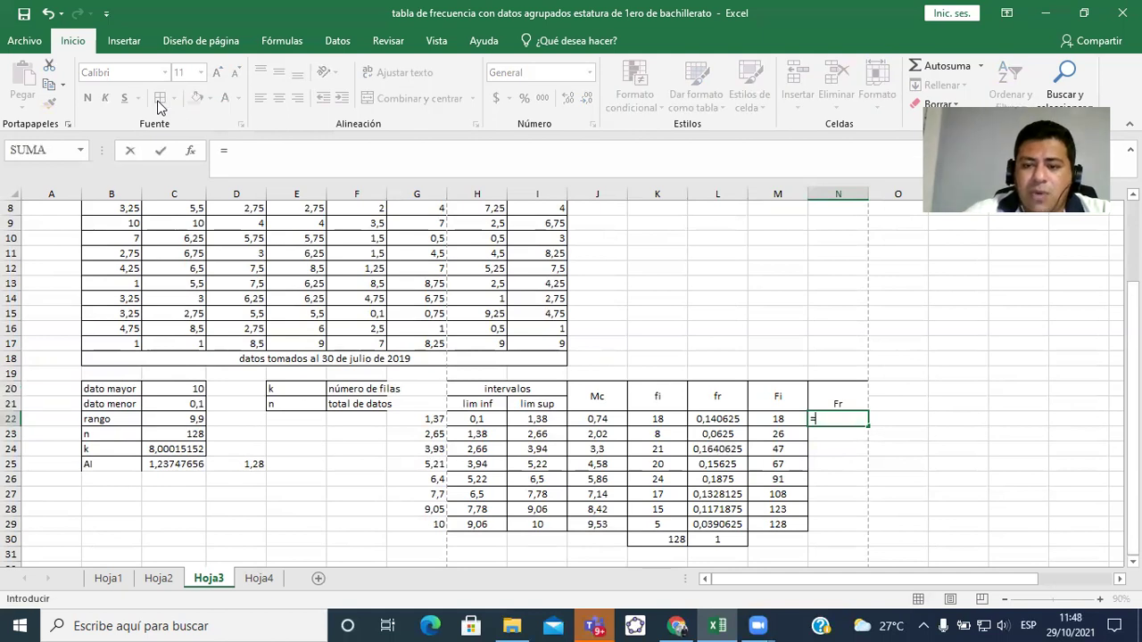
pyautogui.press('Left')
pyautogui.press('Left')
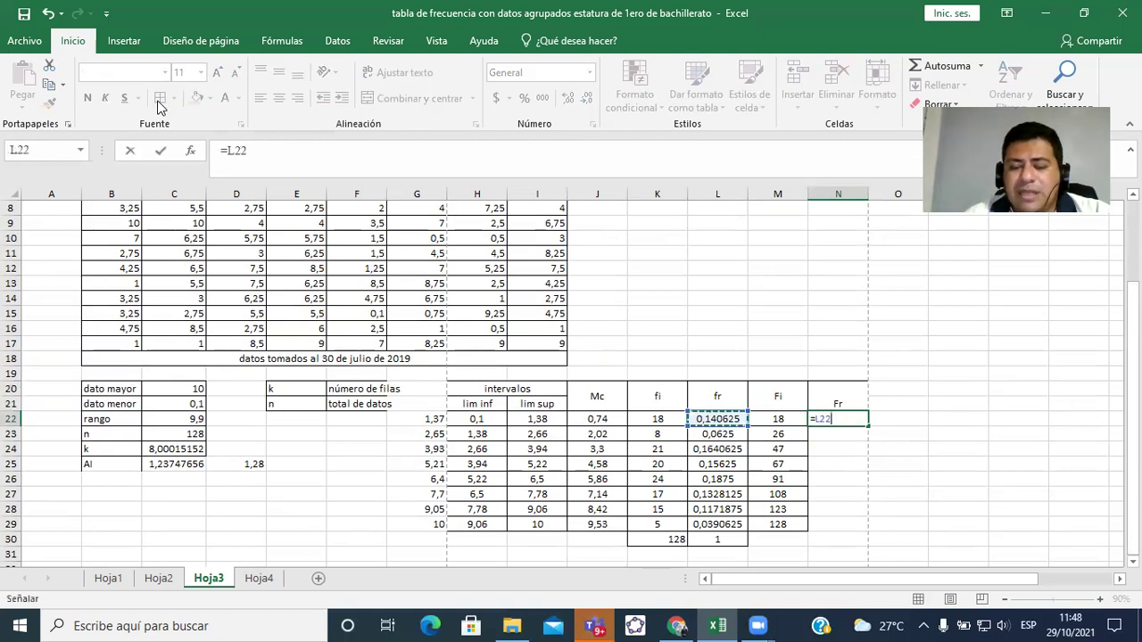
pyautogui.press('Return')
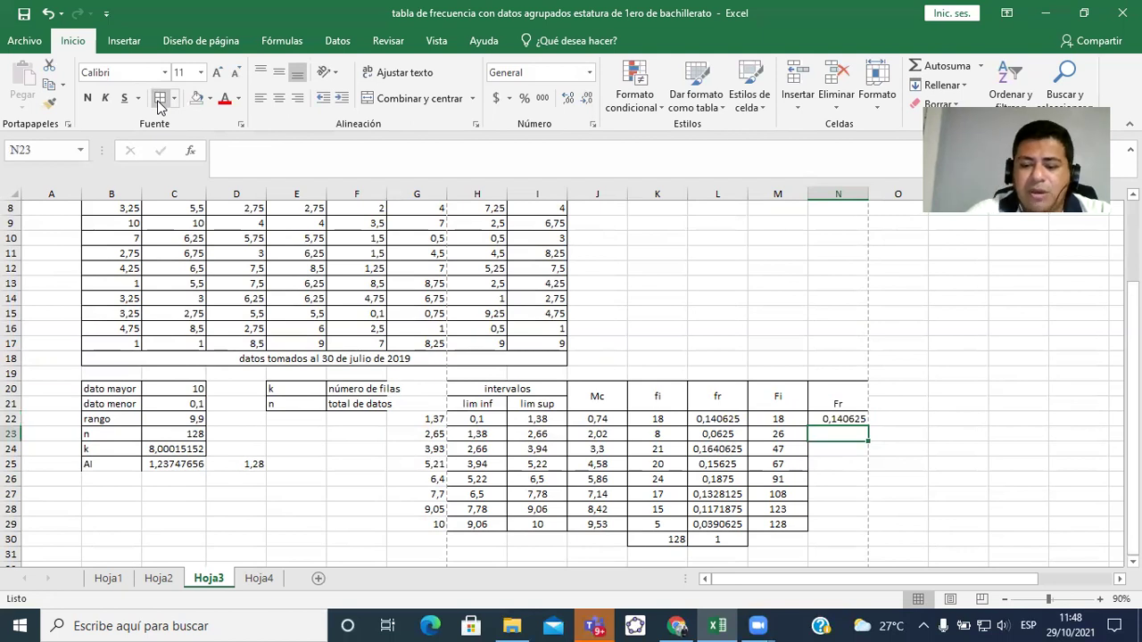
# Calculate N23 with =N22+L23, fill the formula down to N29, and add borders to the Fr column N20:N29
pyautogui.write('=')
pyautogui.press('Up')
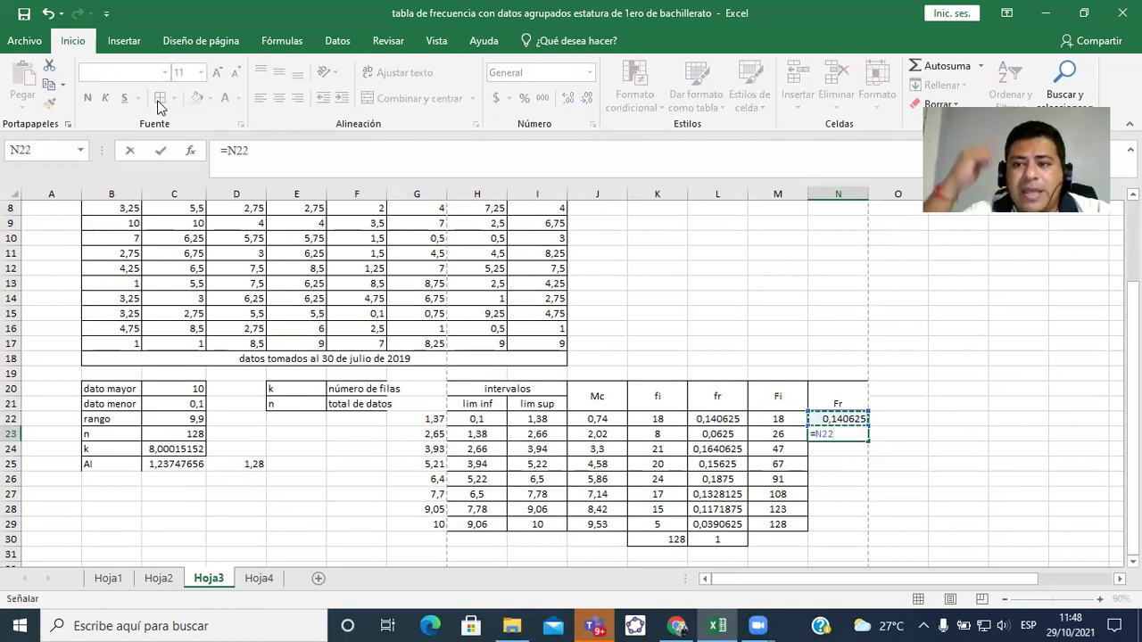
pyautogui.write('+')
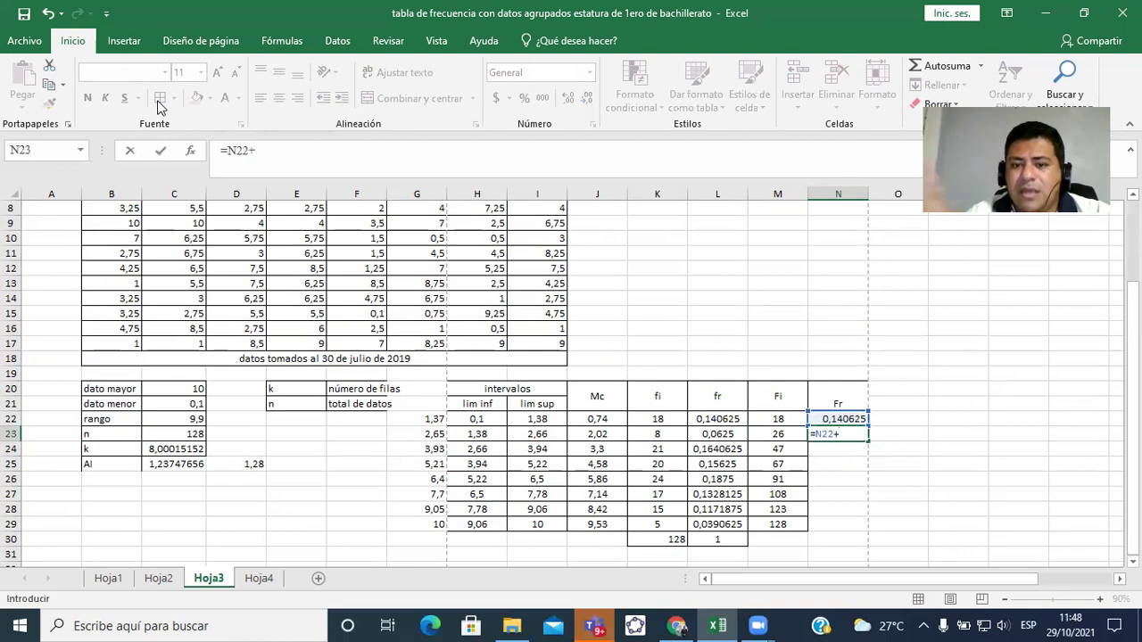
pyautogui.press('Left')
pyautogui.press('Left')
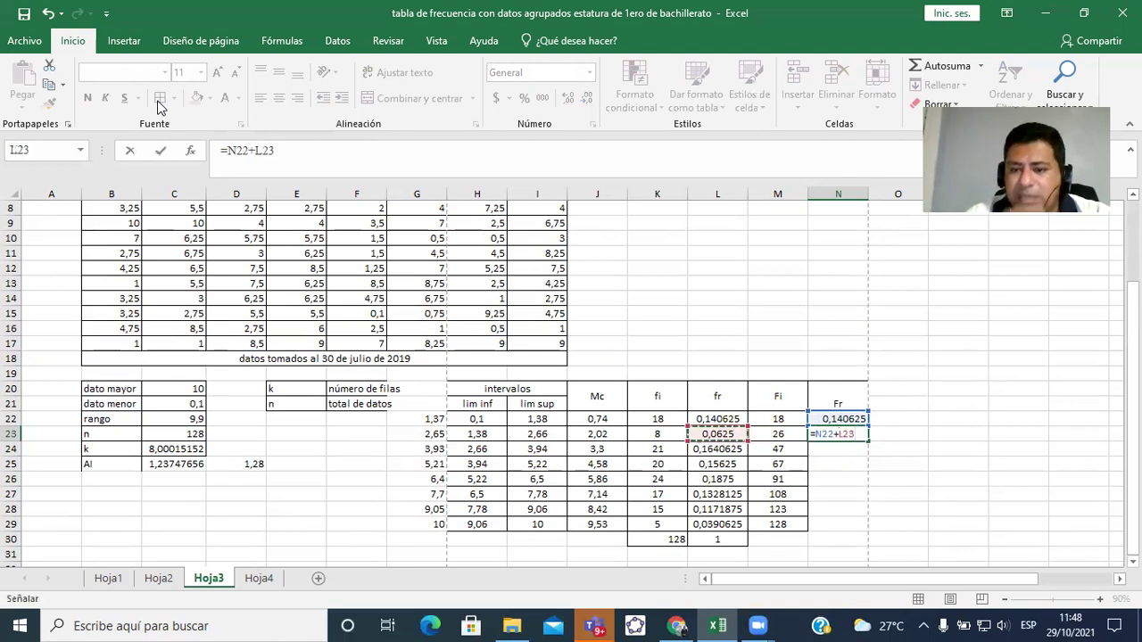
pyautogui.press('Return')
pyautogui.press('Up')
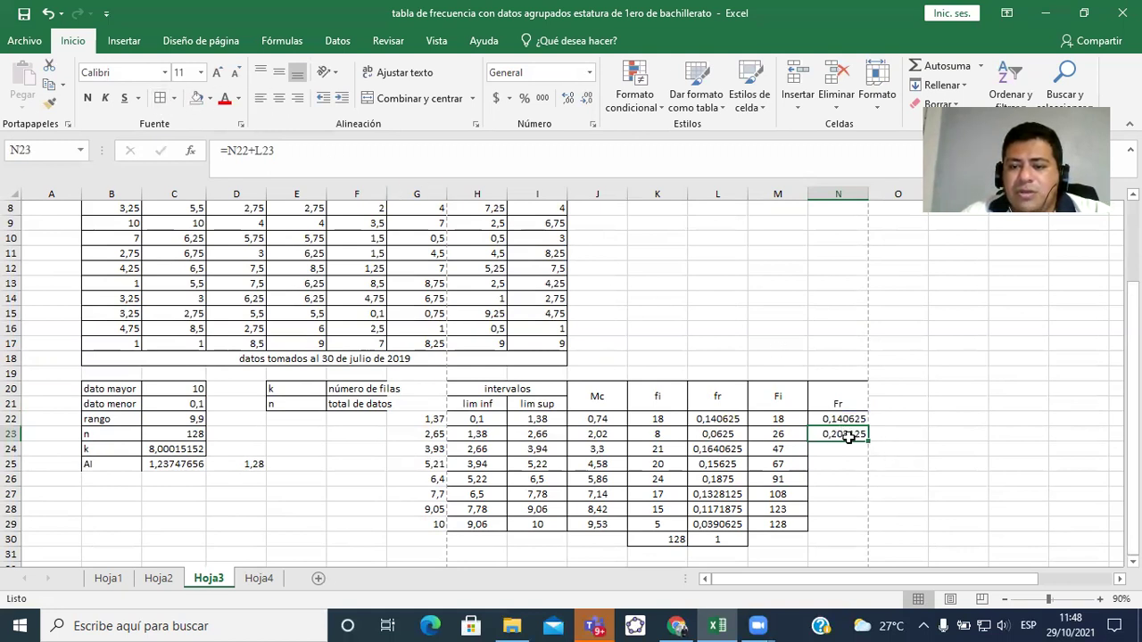
pyautogui.moveTo(869, 440); pyautogui.dragTo(863, 525)
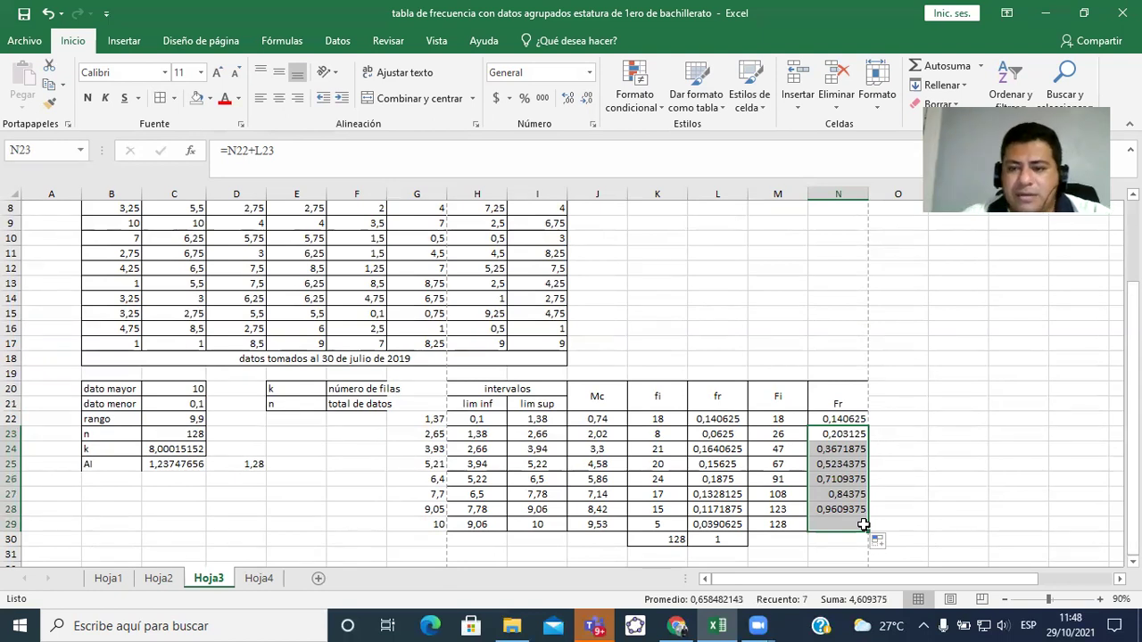
pyautogui.moveTo(848, 401); pyautogui.dragTo(848, 521)
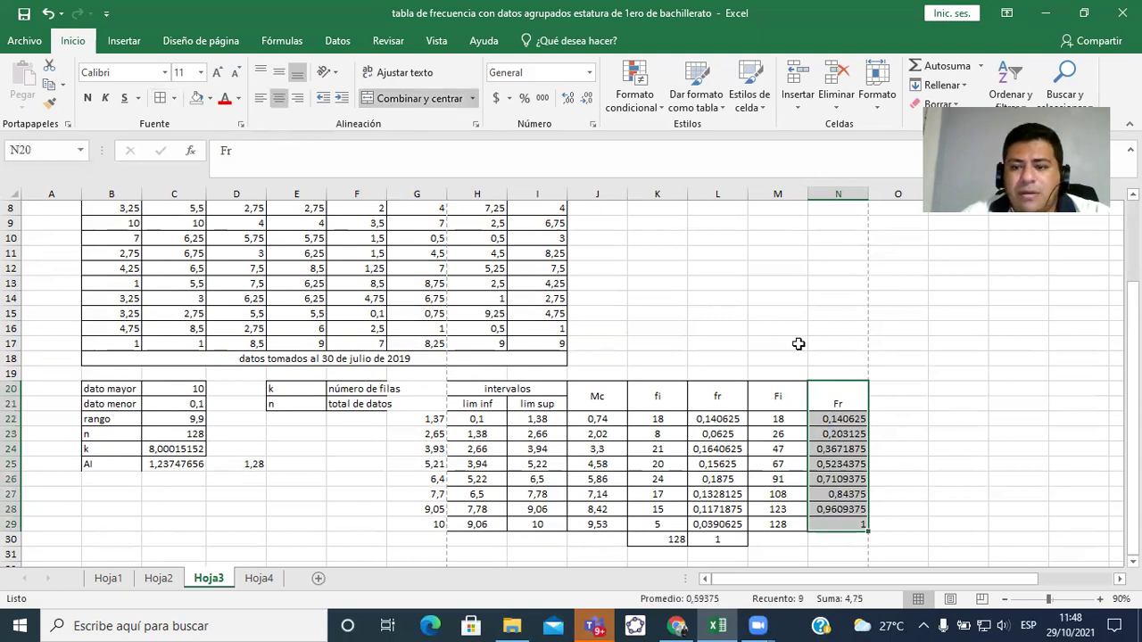
# Merge and centre O20:O21 and enter the heading % for the percentage column
pyautogui.click(904, 408)
pyautogui.click(945, 414)
pyautogui.moveTo(899, 387); pyautogui.dragTo(901, 408)
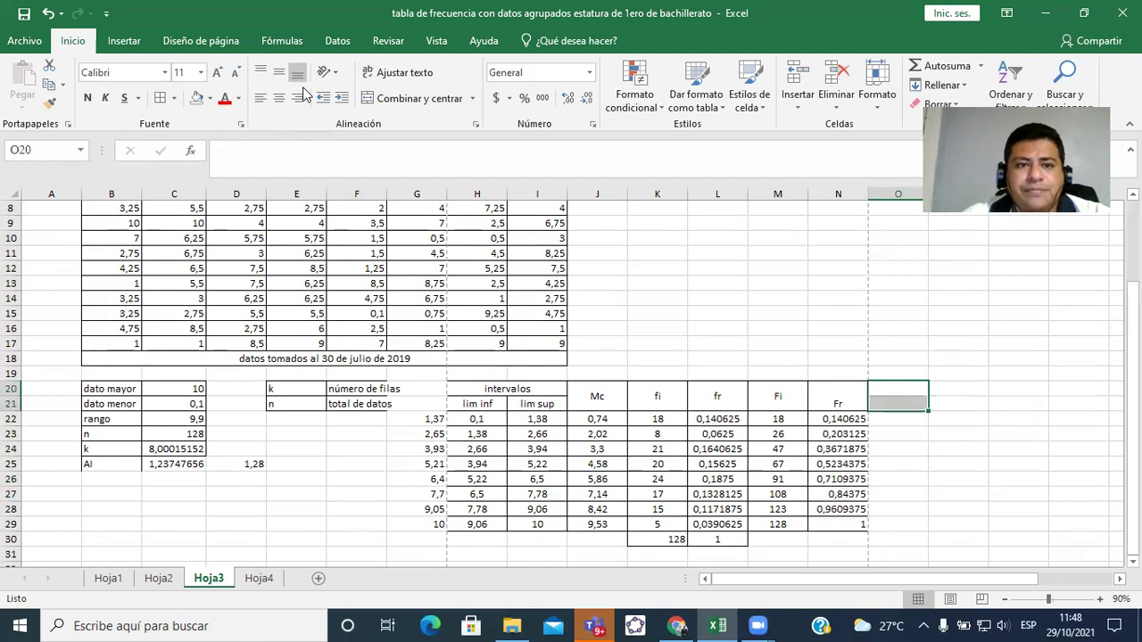
pyautogui.click(403, 99)
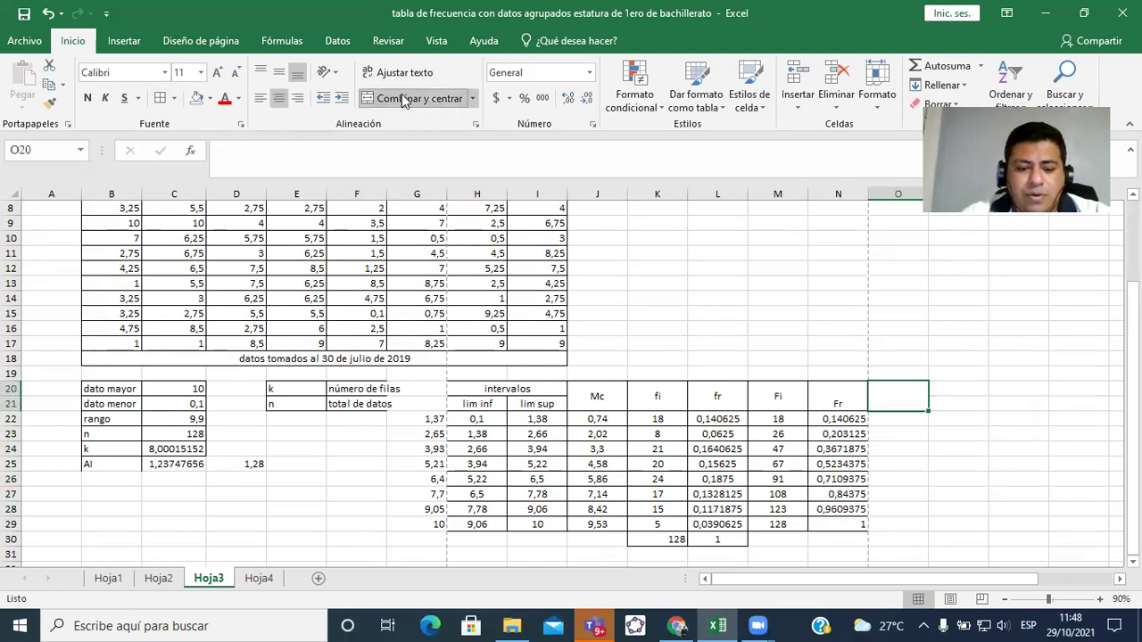
pyautogui.write('%')
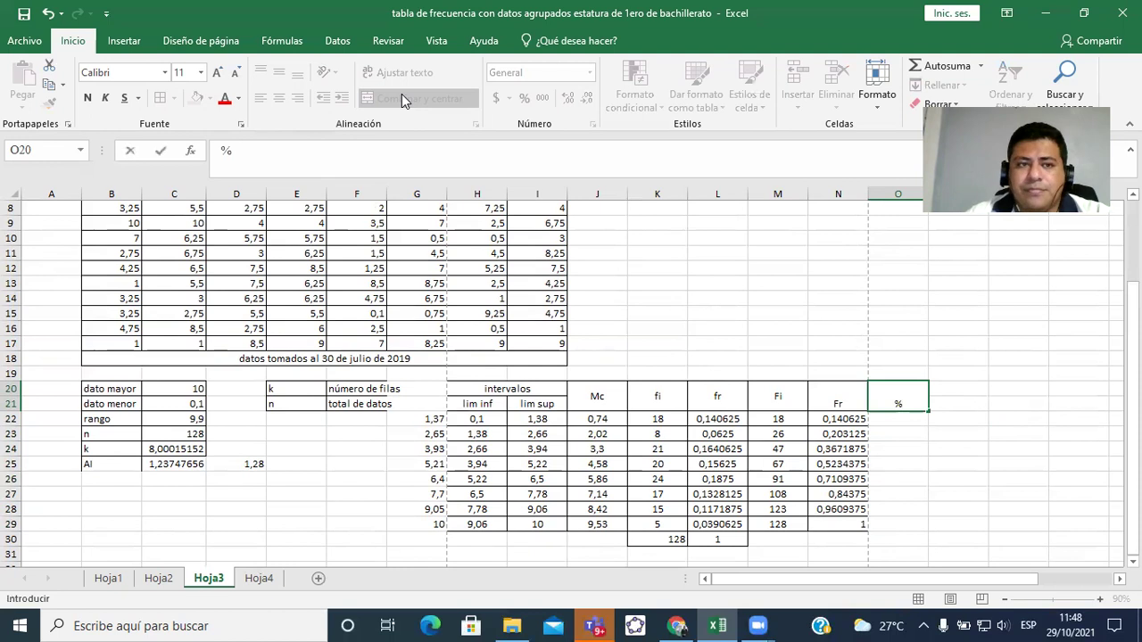
# Calculate the first percentage in O22 with =L22*100 and fill the formula down to O29
pyautogui.click(896, 417)
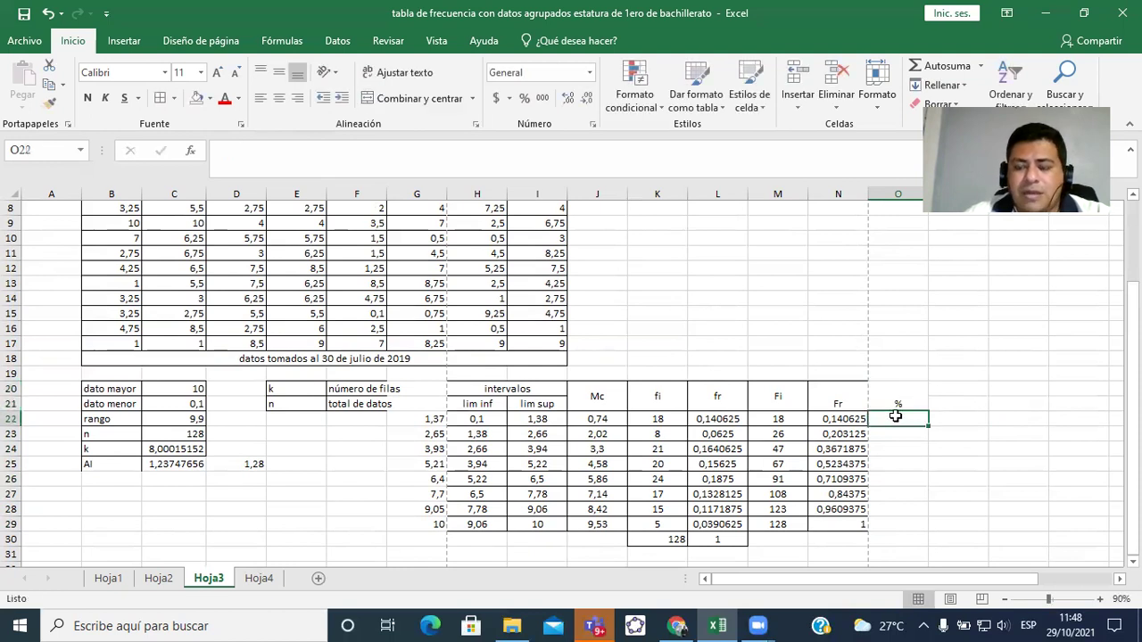
pyautogui.write('=')
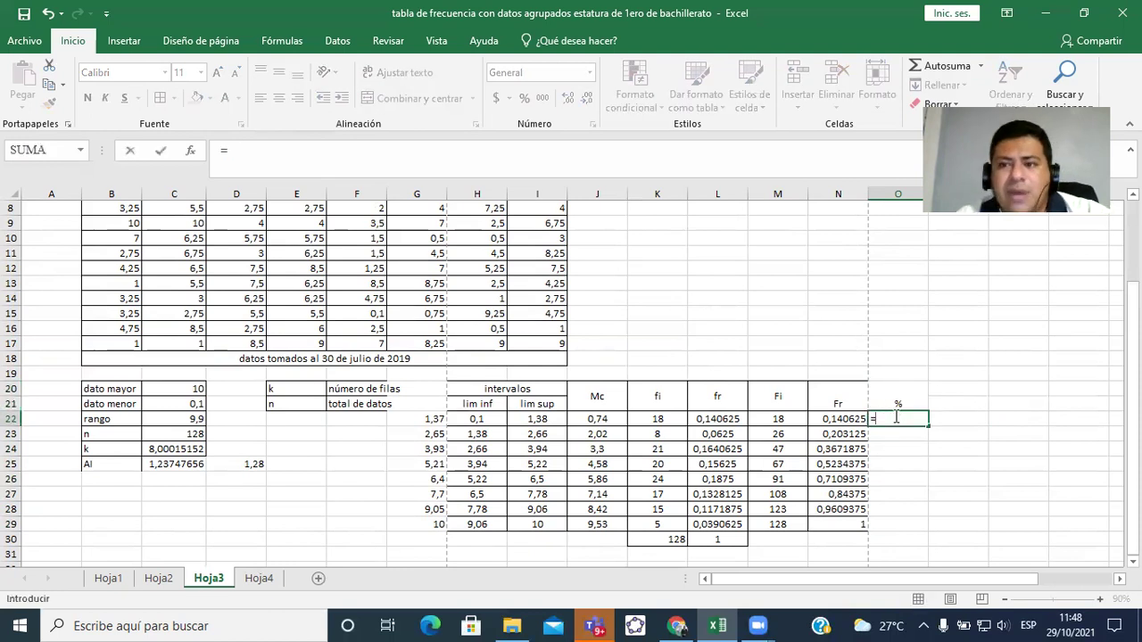
pyautogui.press('Left')
pyautogui.press('Left')
pyautogui.press('Left')
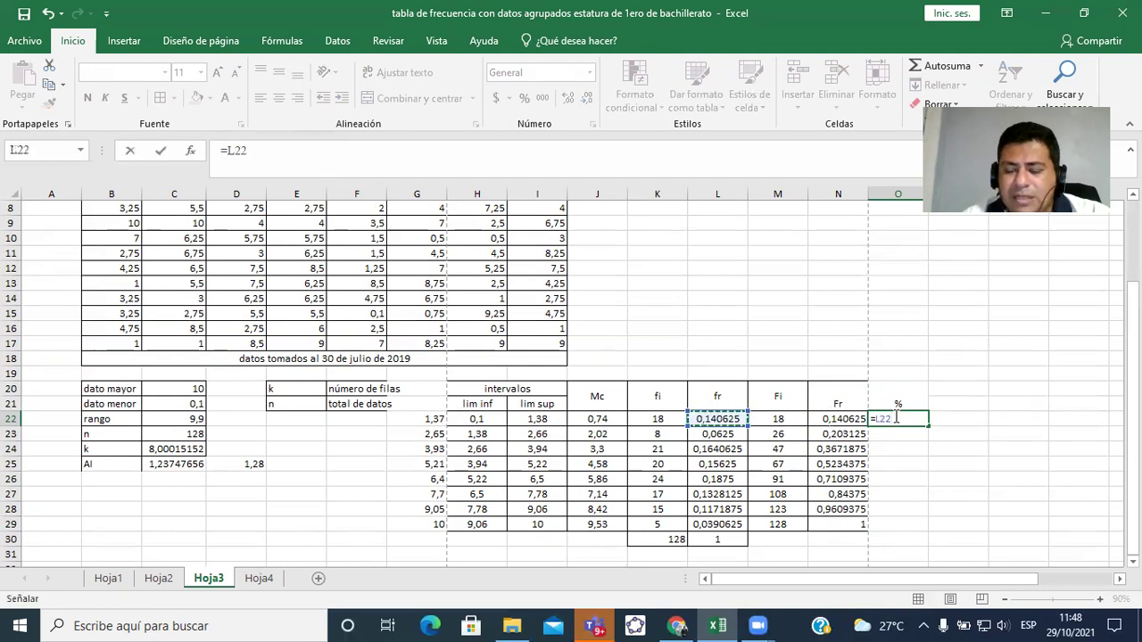
pyautogui.write('*100')
pyautogui.hotkey('ctrl', 'Return')
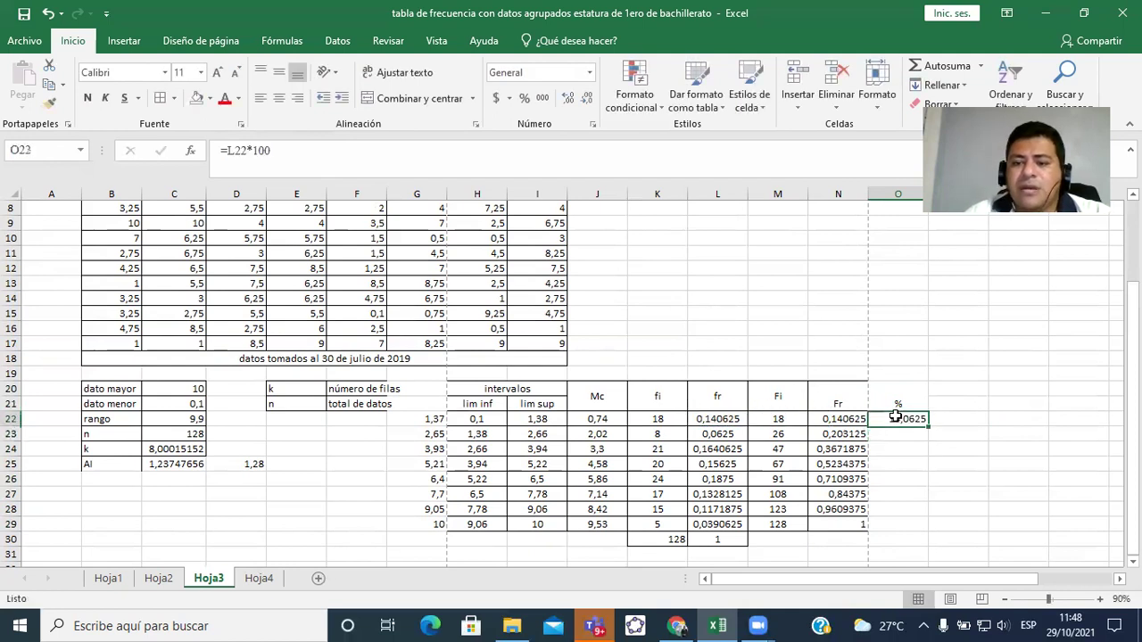
pyautogui.moveTo(928, 426); pyautogui.dragTo(932, 530)
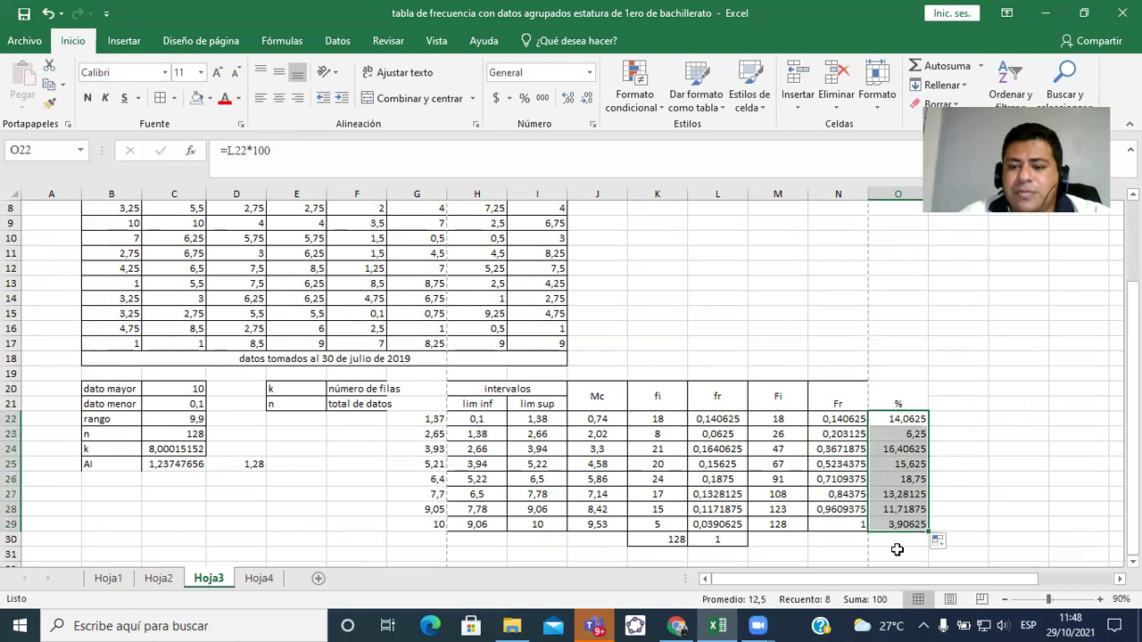
# Total the percentages in O30 with an automatic sum
pyautogui.click(895, 543)
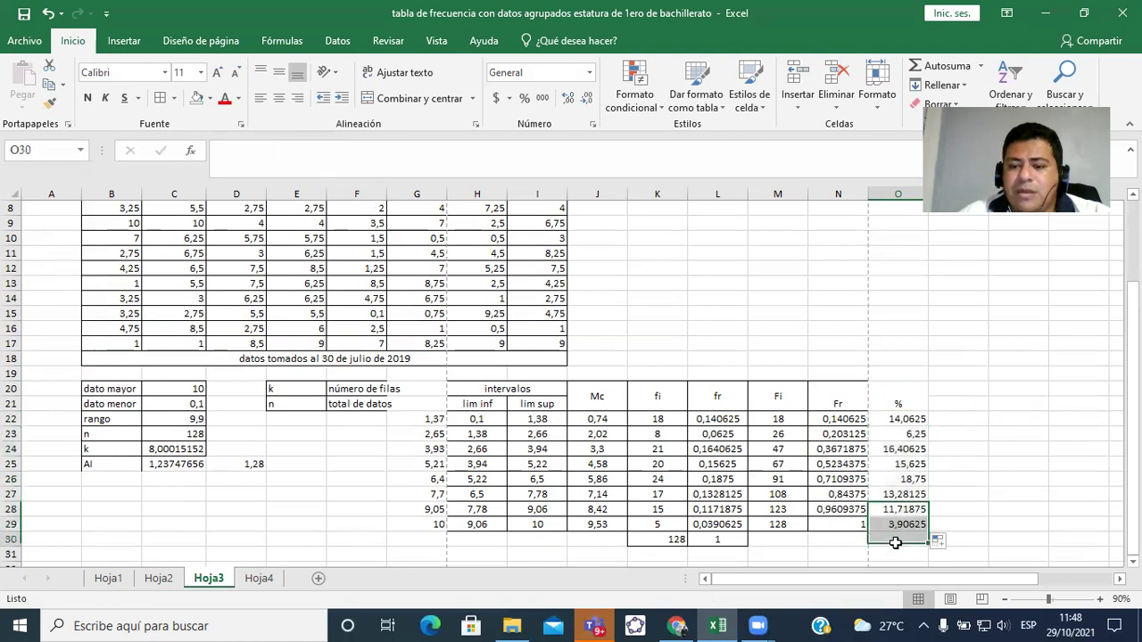
pyautogui.click(938, 68)
pyautogui.press('Return')
# Add borders to the % column O20:O30 and centre its cells vertically and horizontally
pyautogui.click(894, 412)
pyautogui.moveTo(894, 413); pyautogui.dragTo(902, 538)
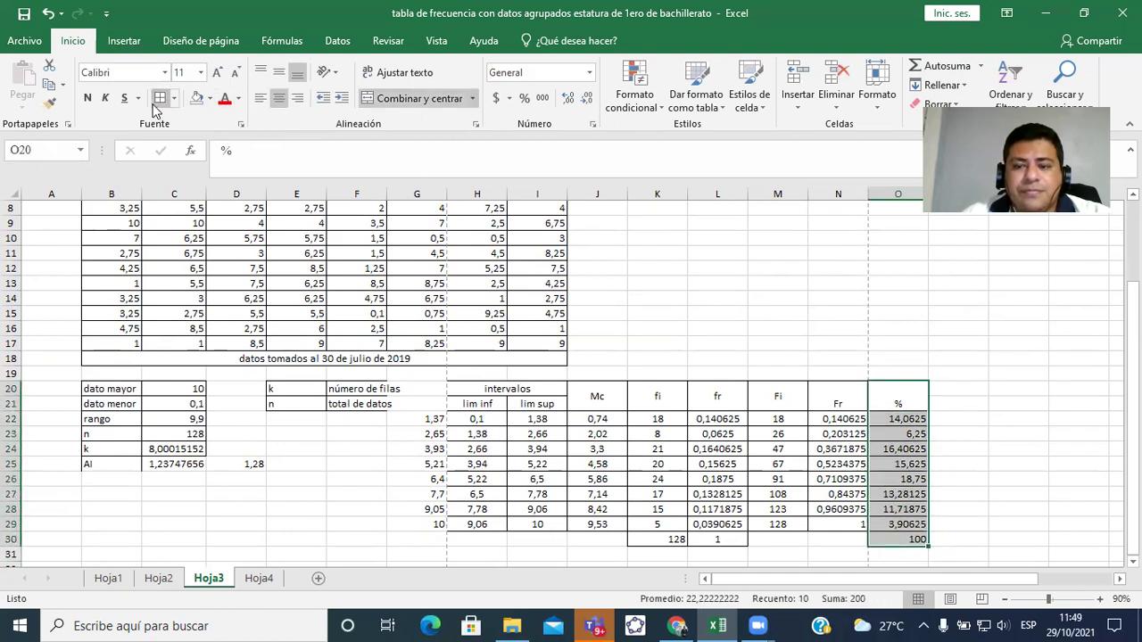
pyautogui.click(277, 76)
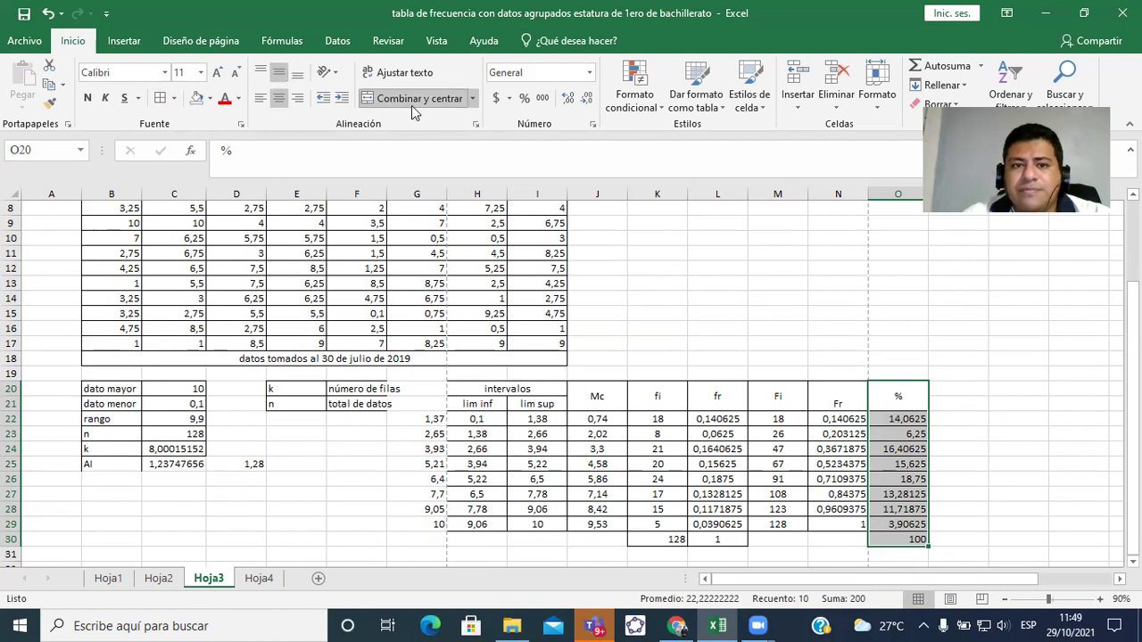
pyautogui.click(278, 98)
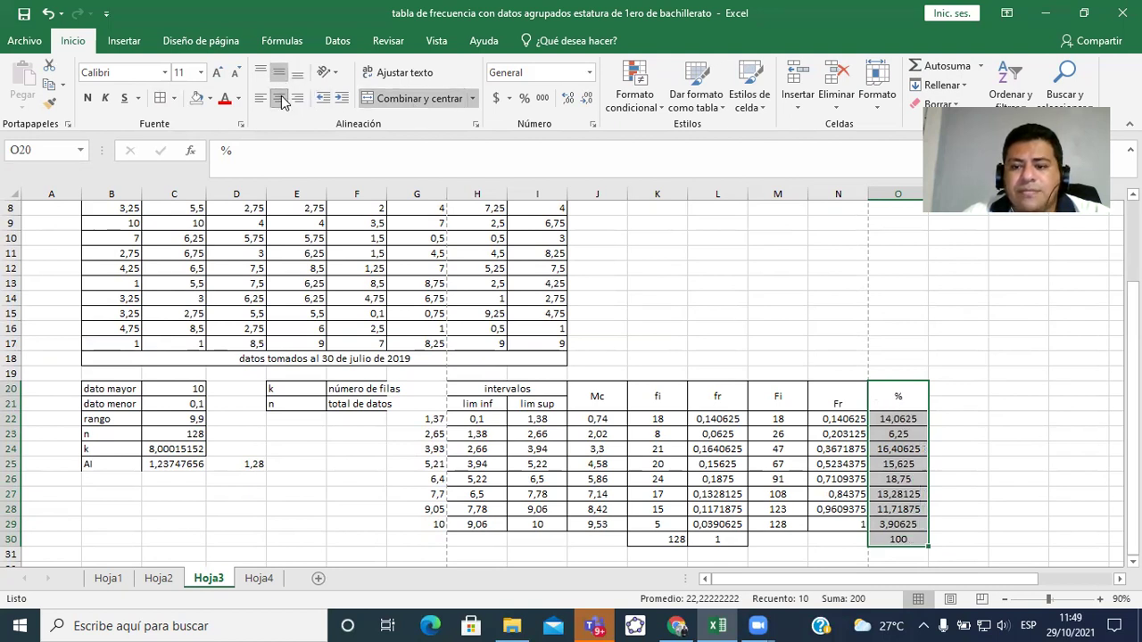
pyautogui.click(976, 492)
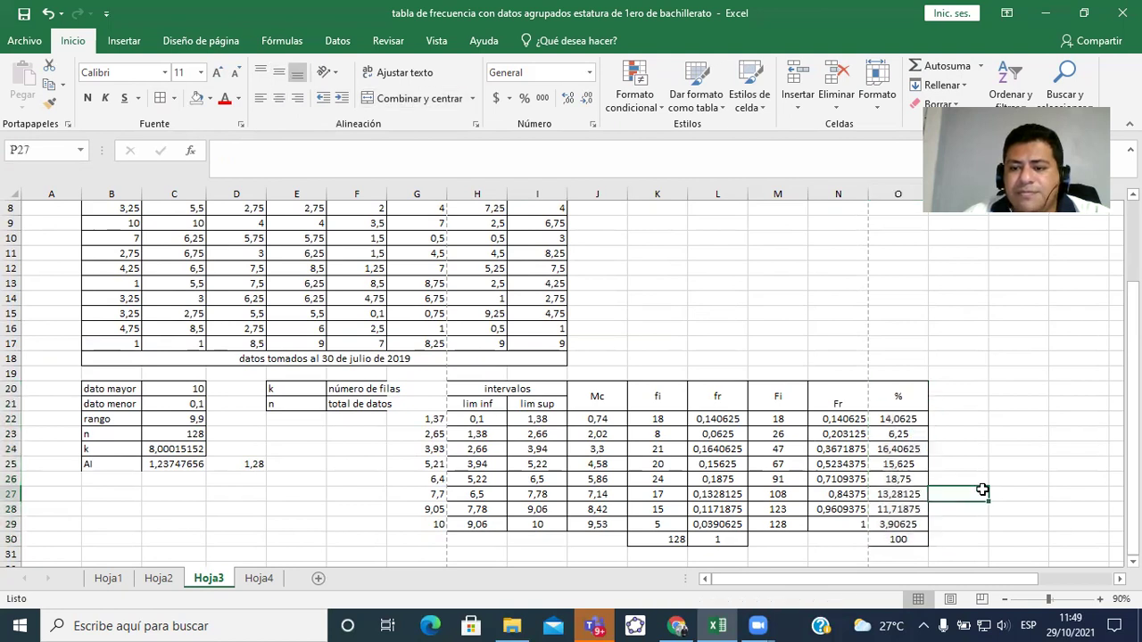
# Merge and centre P20:P21 and enter the heading % Acum for the cumulative percentage column
pyautogui.moveTo(963, 395); pyautogui.dragTo(965, 408)
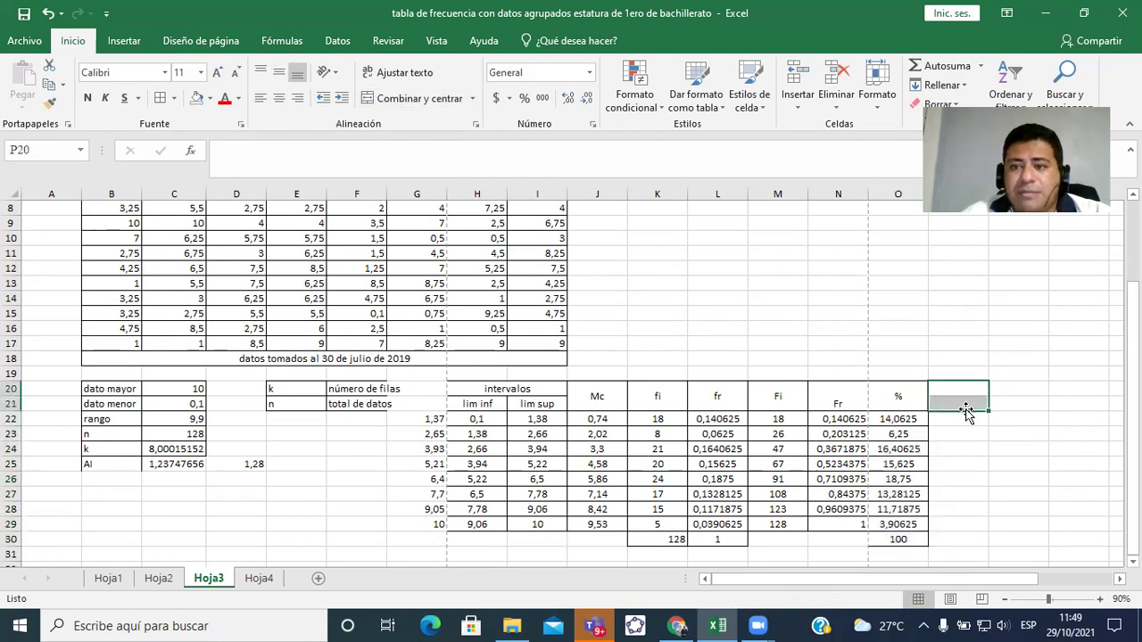
pyautogui.click(419, 98)
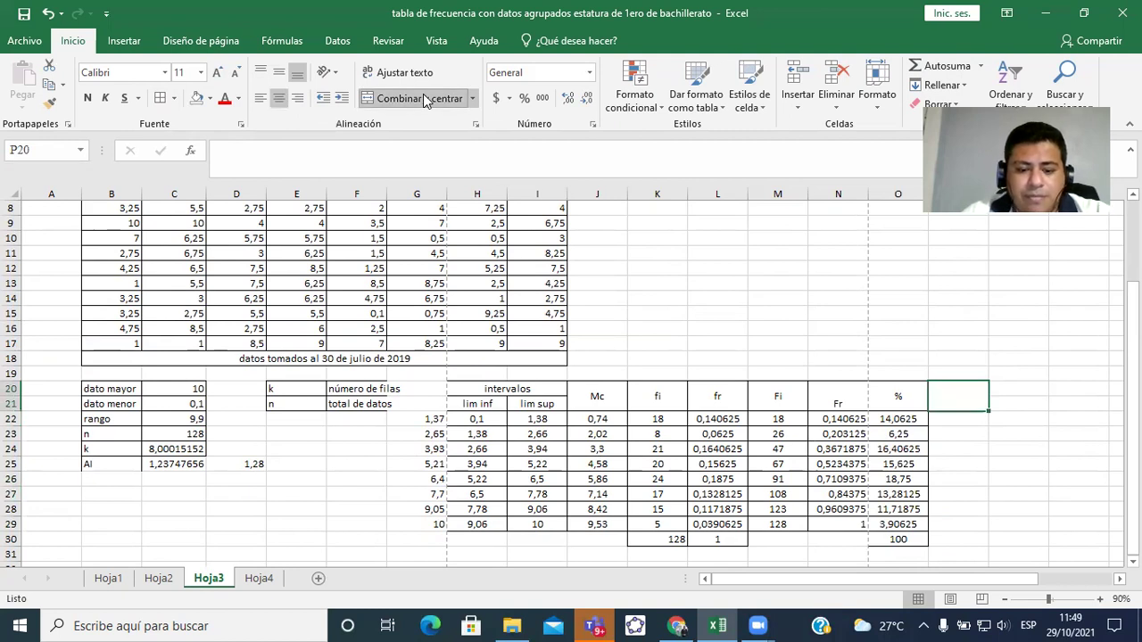
pyautogui.write('%')
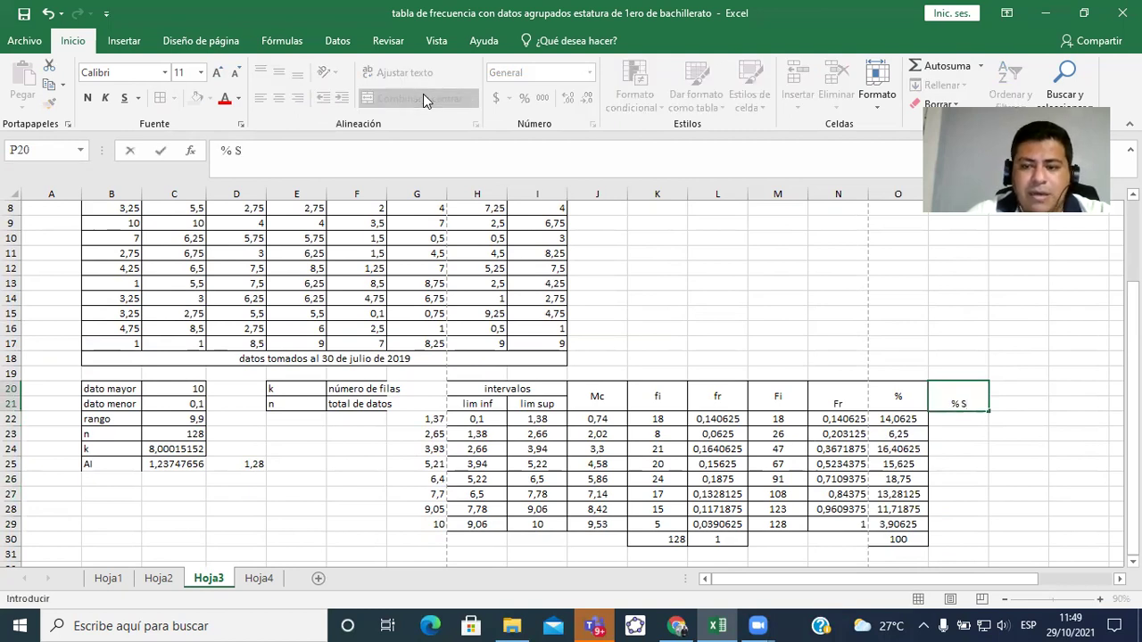
pyautogui.write(' Acu')
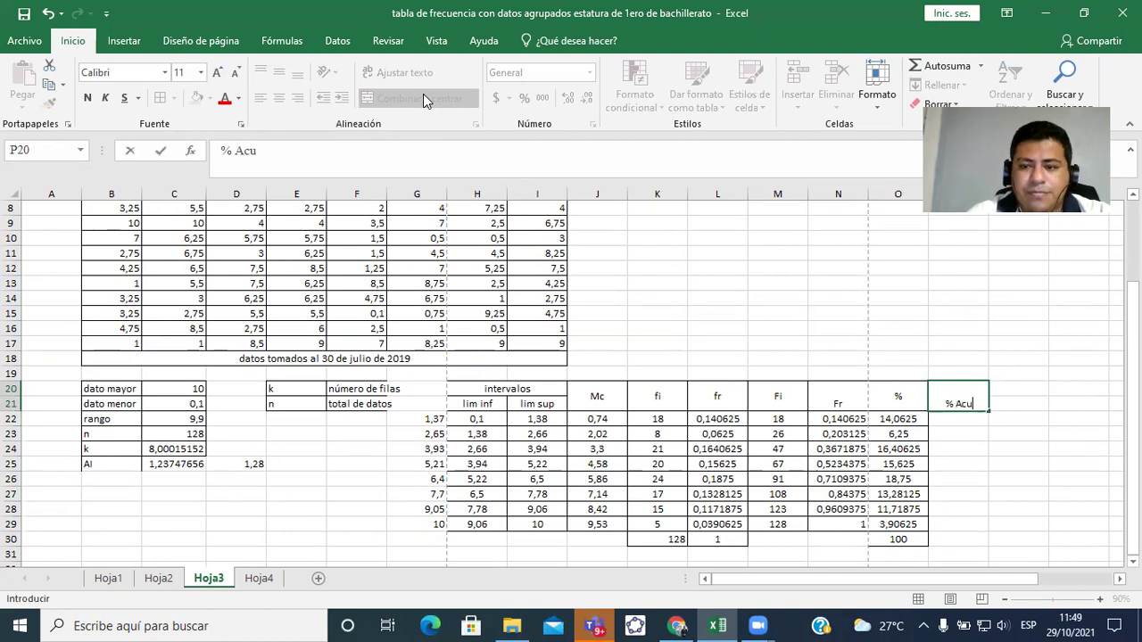
pyautogui.write('m')
pyautogui.press('Return')
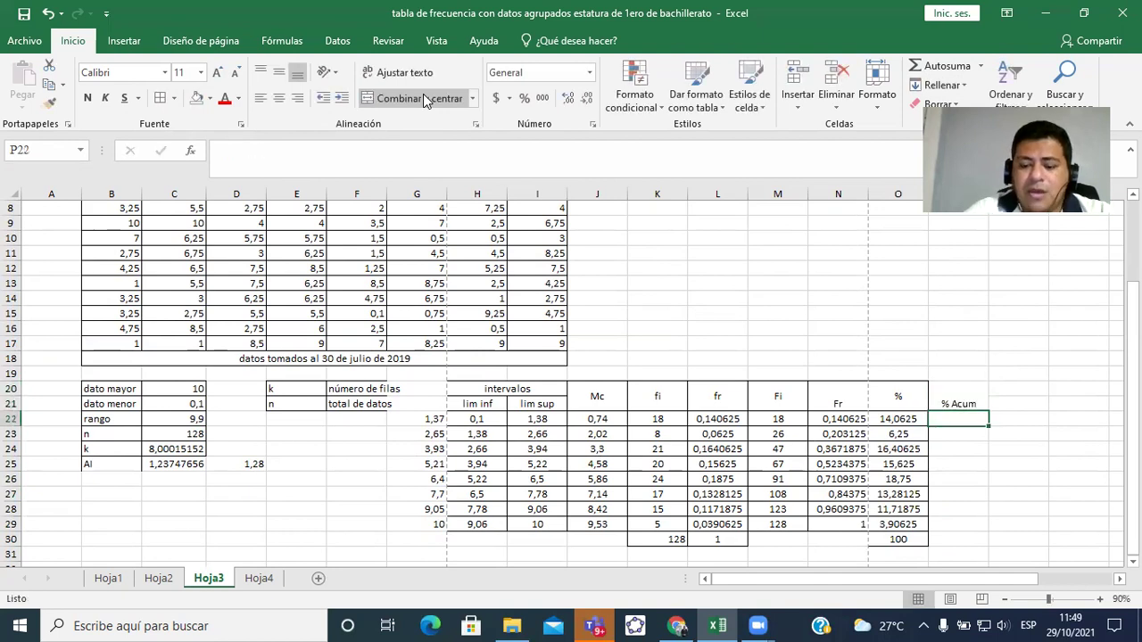
# Calculate the cumulative percentages with =O22 in P22 and =P22+O23 in P23, filling the latter down to P29
pyautogui.write('=')
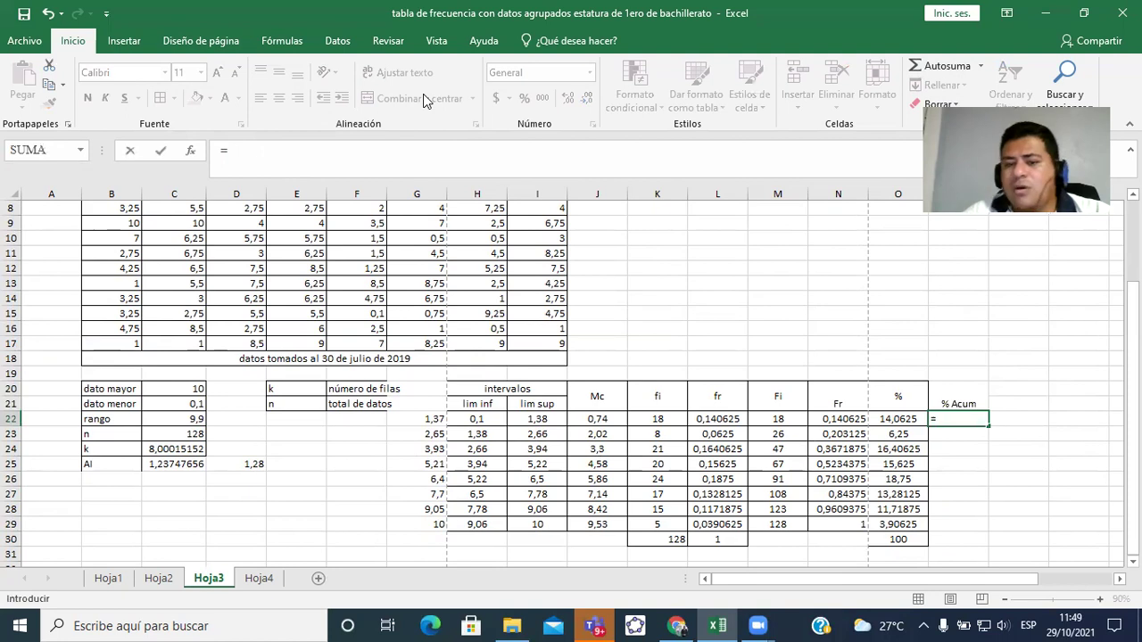
pyautogui.press('Left')
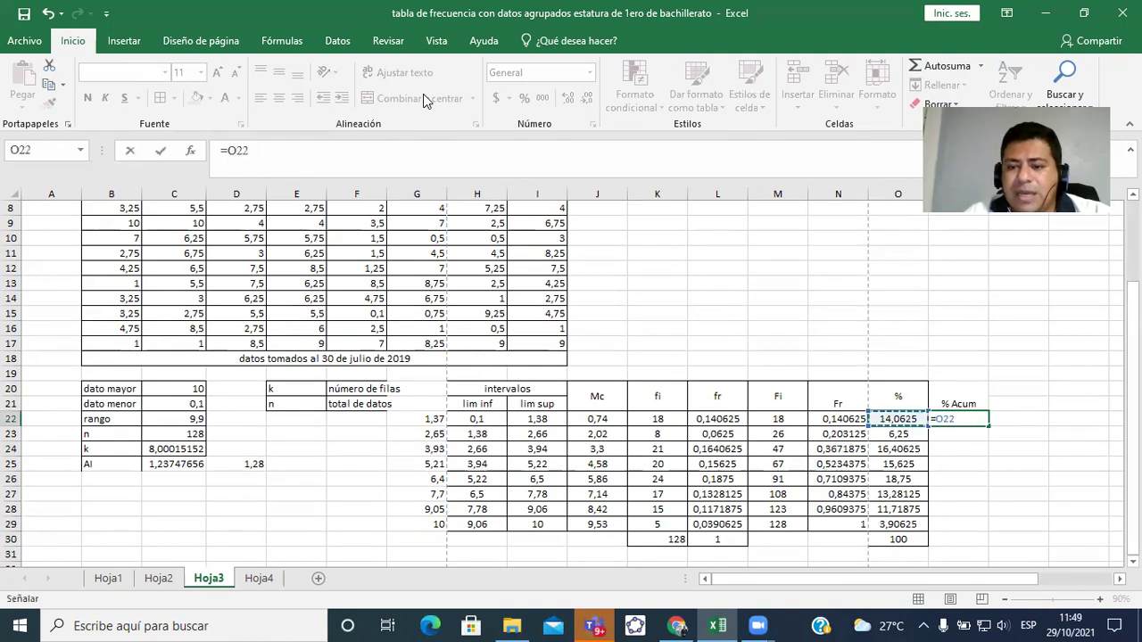
pyautogui.press('Return')
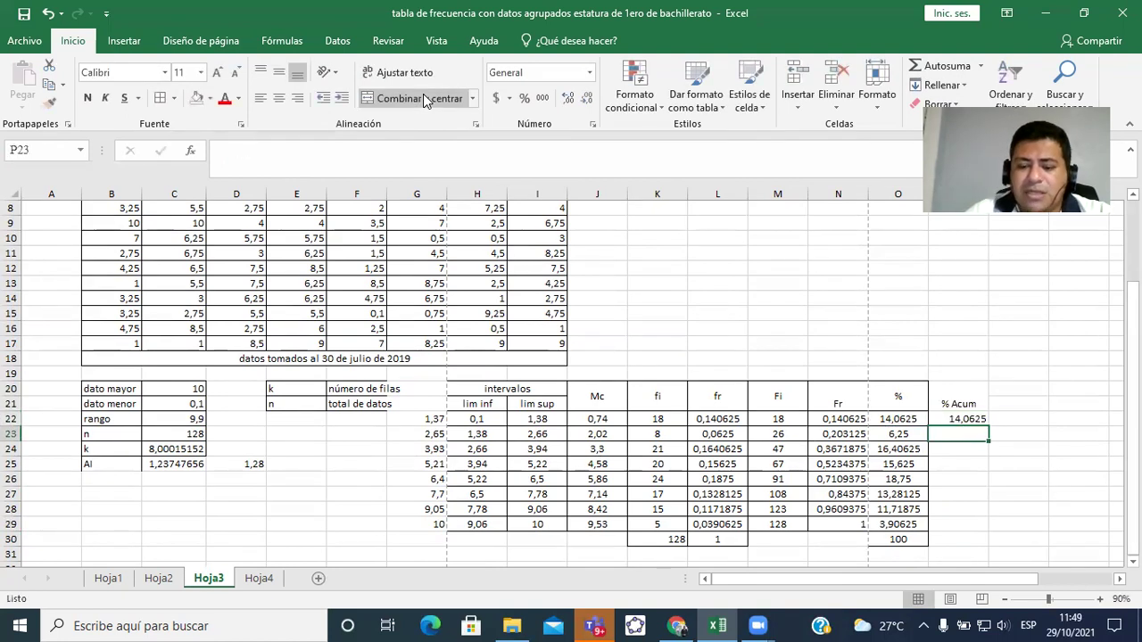
pyautogui.write('=')
pyautogui.press('Up')
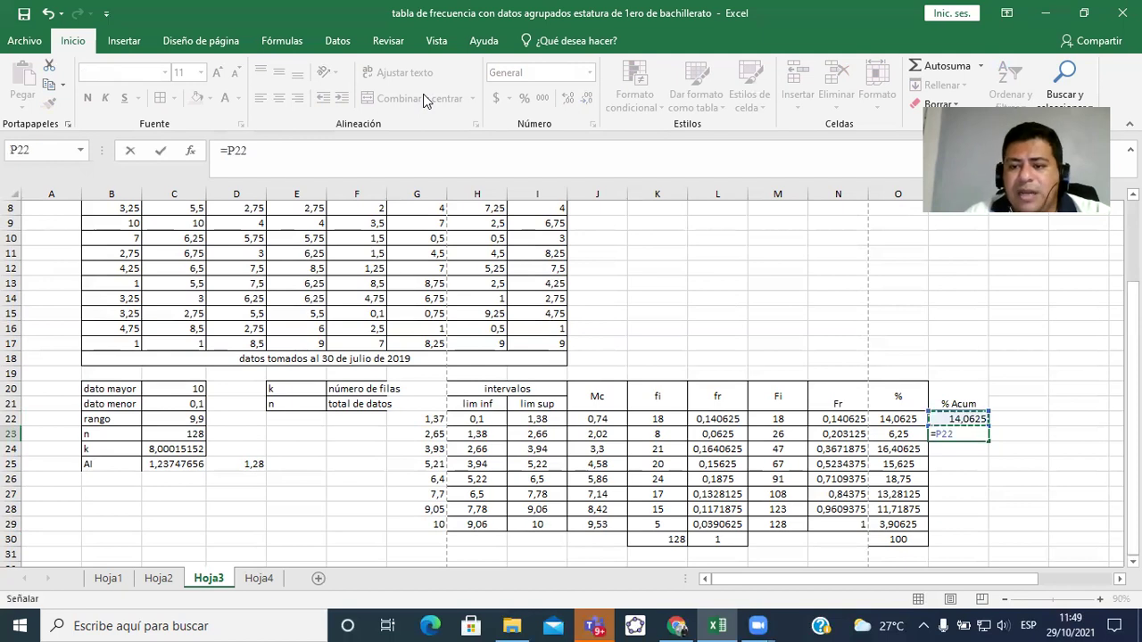
pyautogui.write('+')
pyautogui.press('Left')
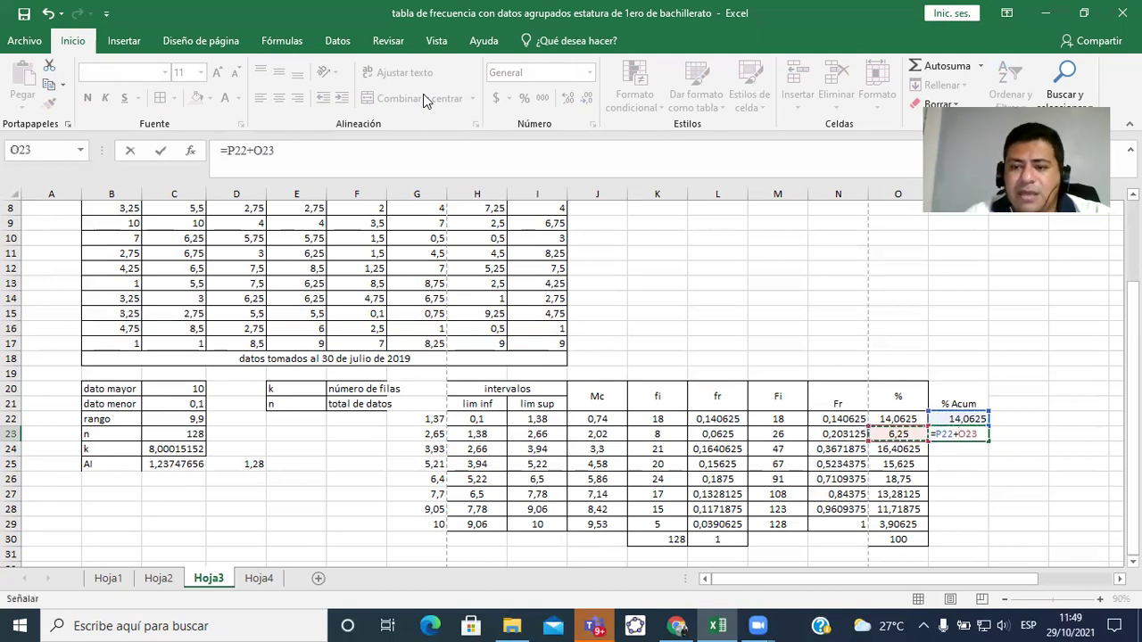
pyautogui.press('Return')
pyautogui.press('Up')
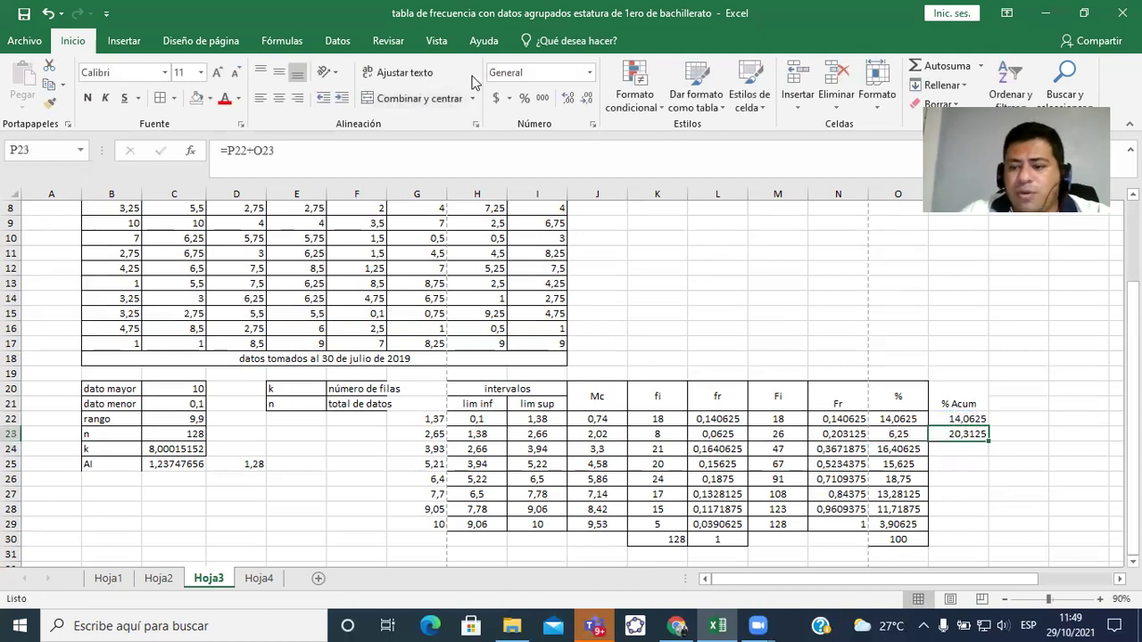
pyautogui.moveTo(986, 442); pyautogui.dragTo(982, 529)
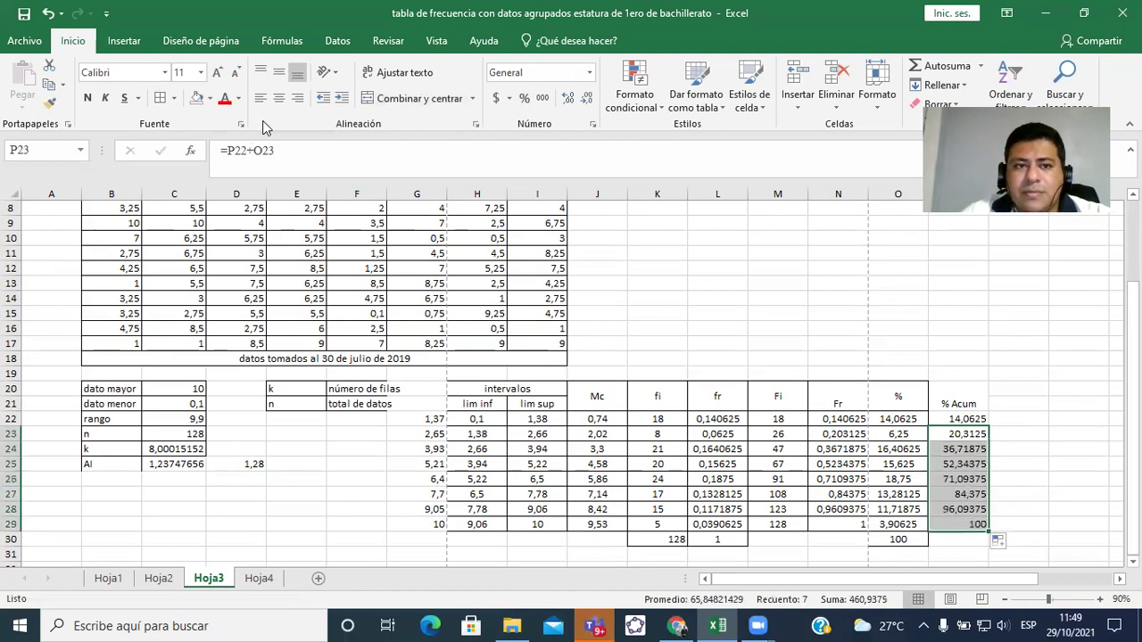
# Add borders to the % Acum column P20:P29 and centre its cells vertically and horizontally
pyautogui.click(279, 98)
pyautogui.moveTo(967, 387); pyautogui.dragTo(961, 526)
pyautogui.click(165, 100)
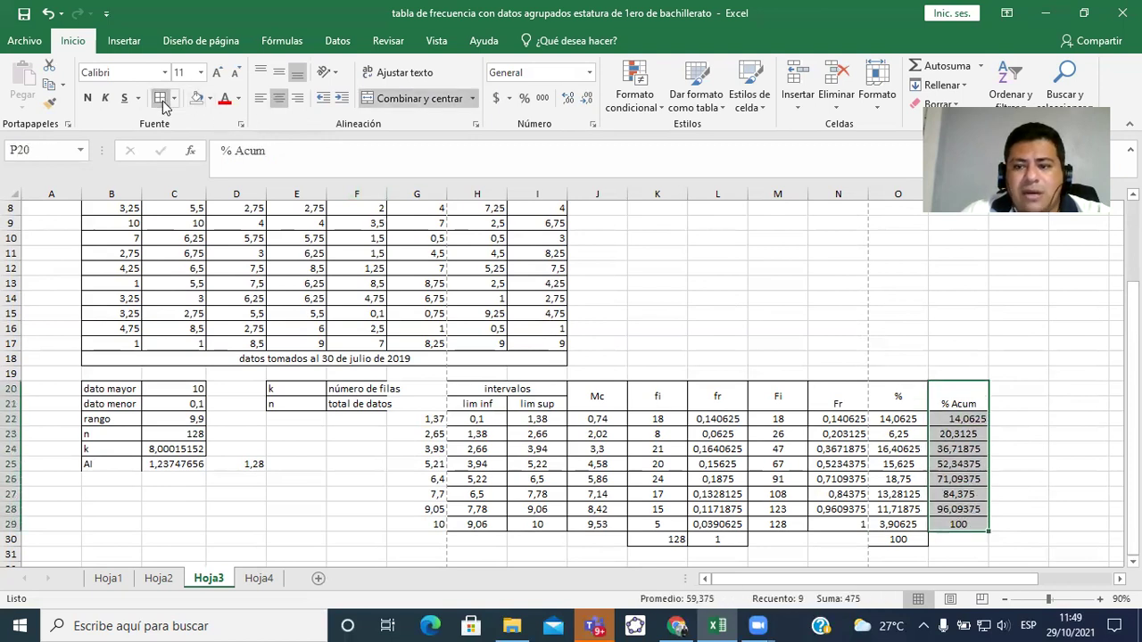
pyautogui.click(278, 75)
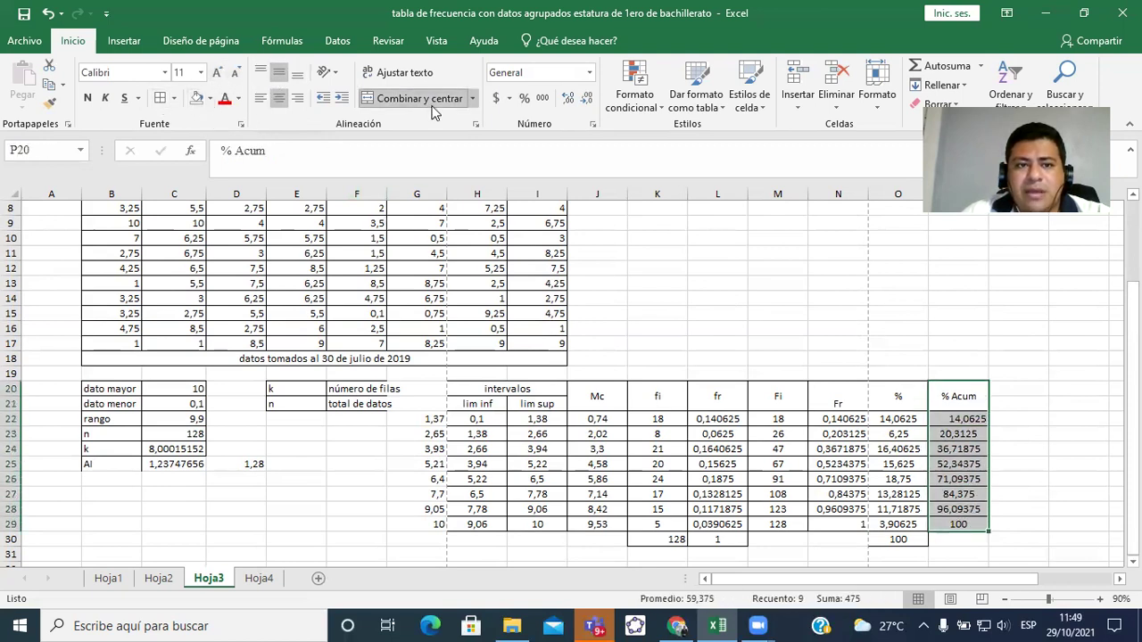
pyautogui.click(280, 99)
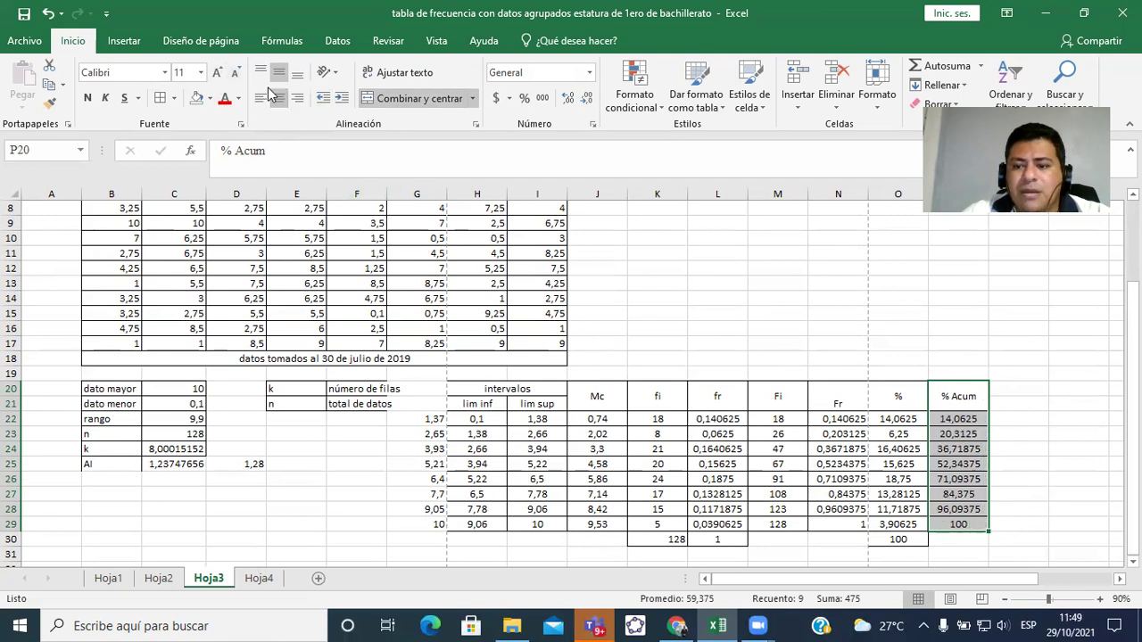
# Fill the frequency table's heading rows H20:P21 with a light gold theme colour
pyautogui.moveTo(477, 389); pyautogui.dragTo(951, 398)
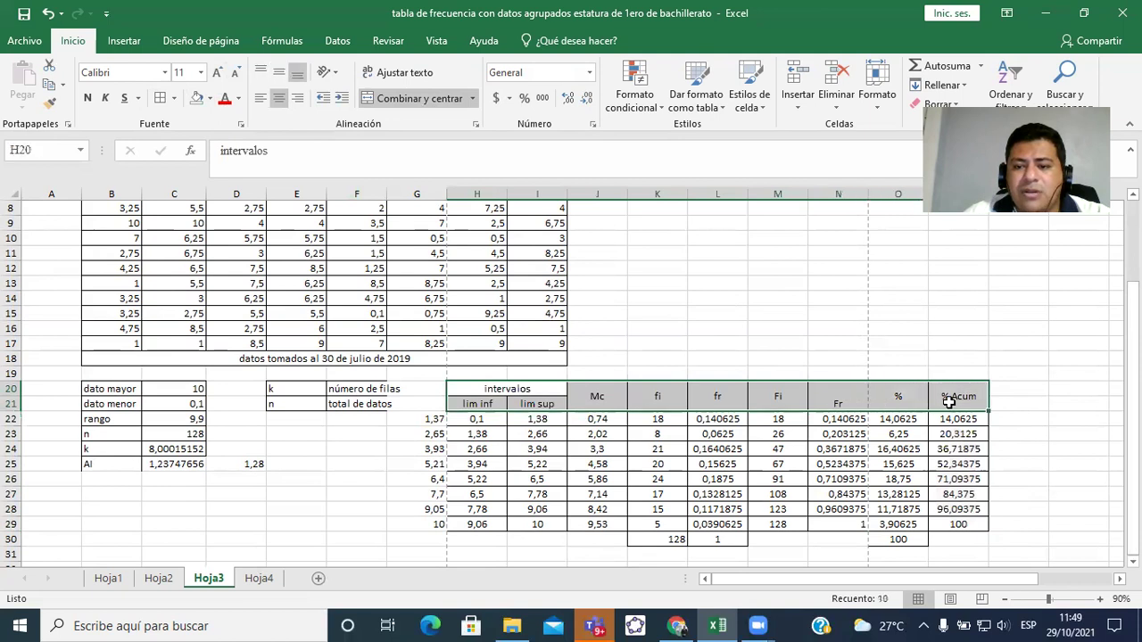
pyautogui.click(211, 100)
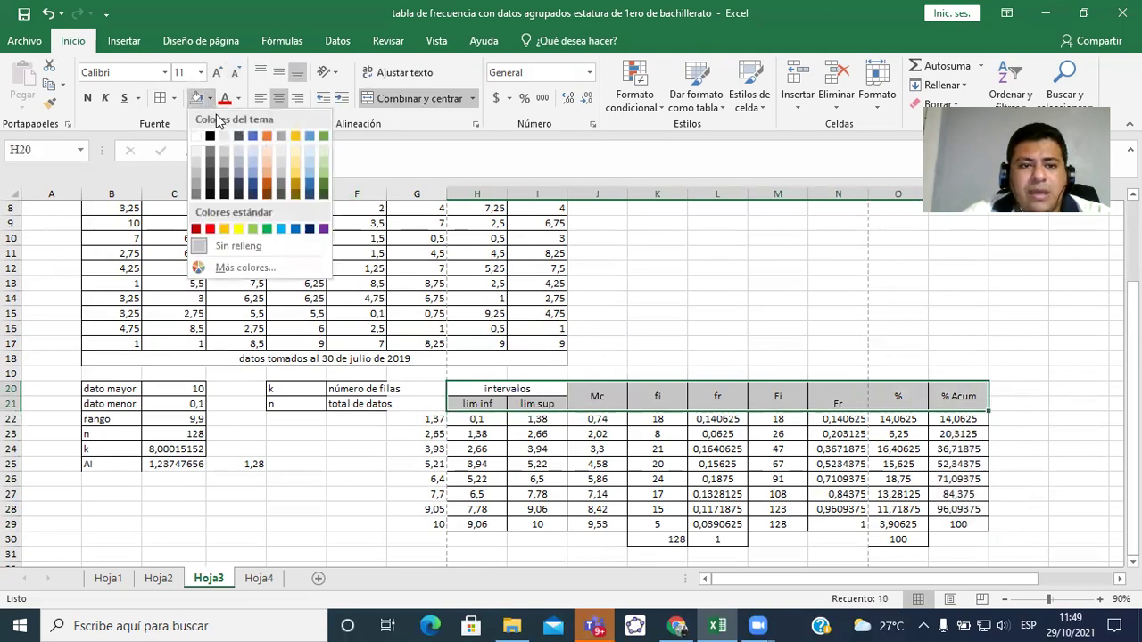
pyautogui.click(296, 169)
# Fill the total cells K30:L30 and O30 with the standard light green colour
pyautogui.moveTo(676, 539); pyautogui.dragTo(704, 537)
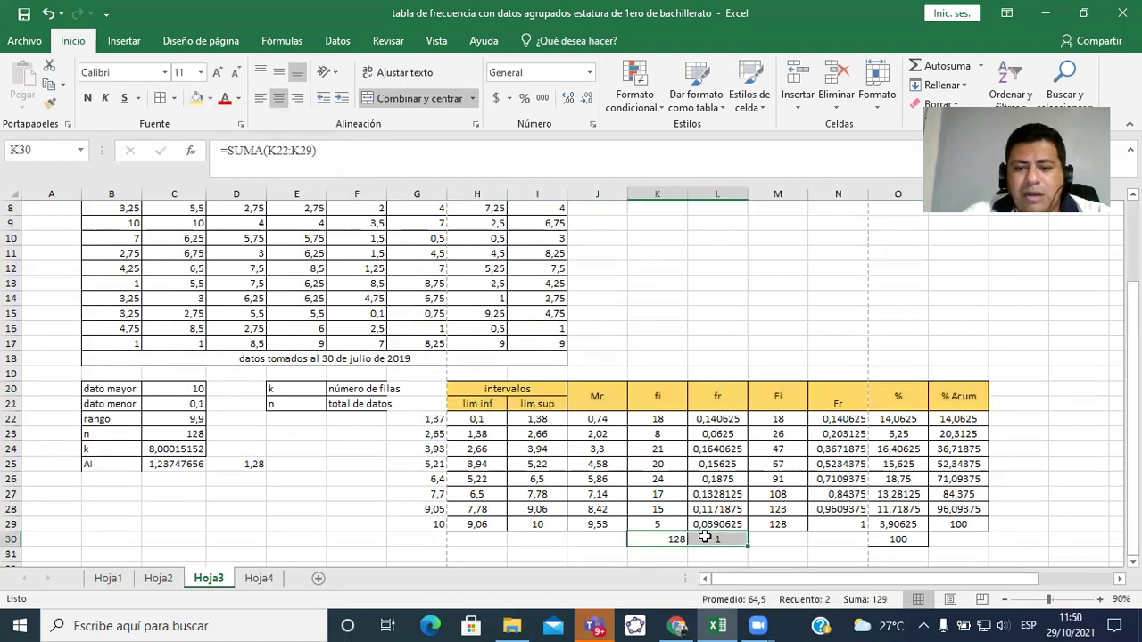
pyautogui.click(209, 98)
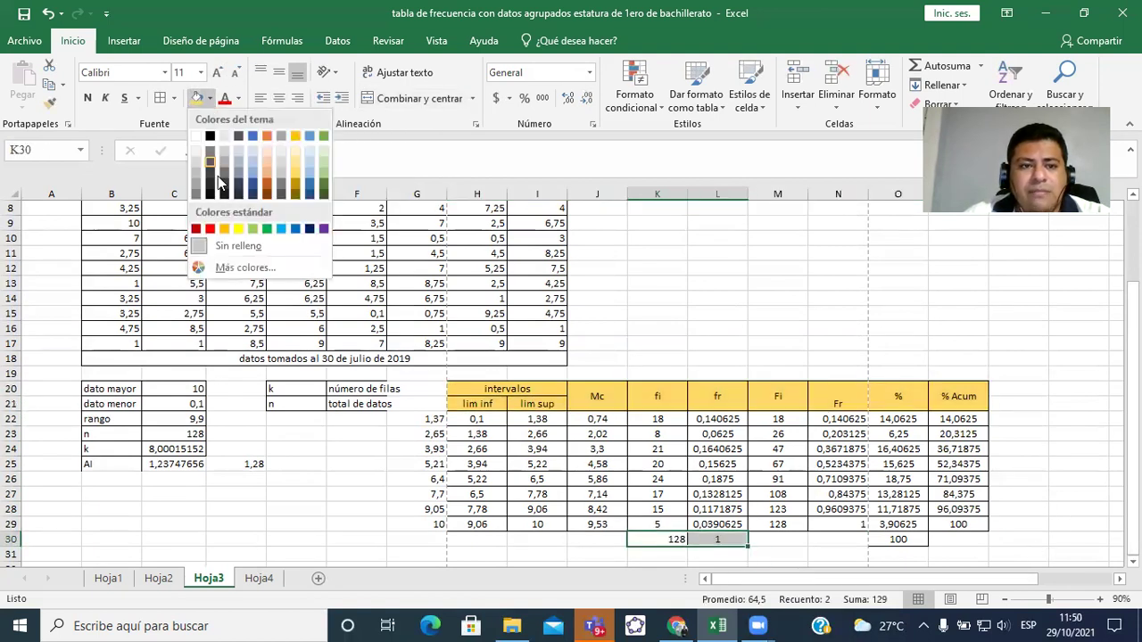
pyautogui.click(256, 228)
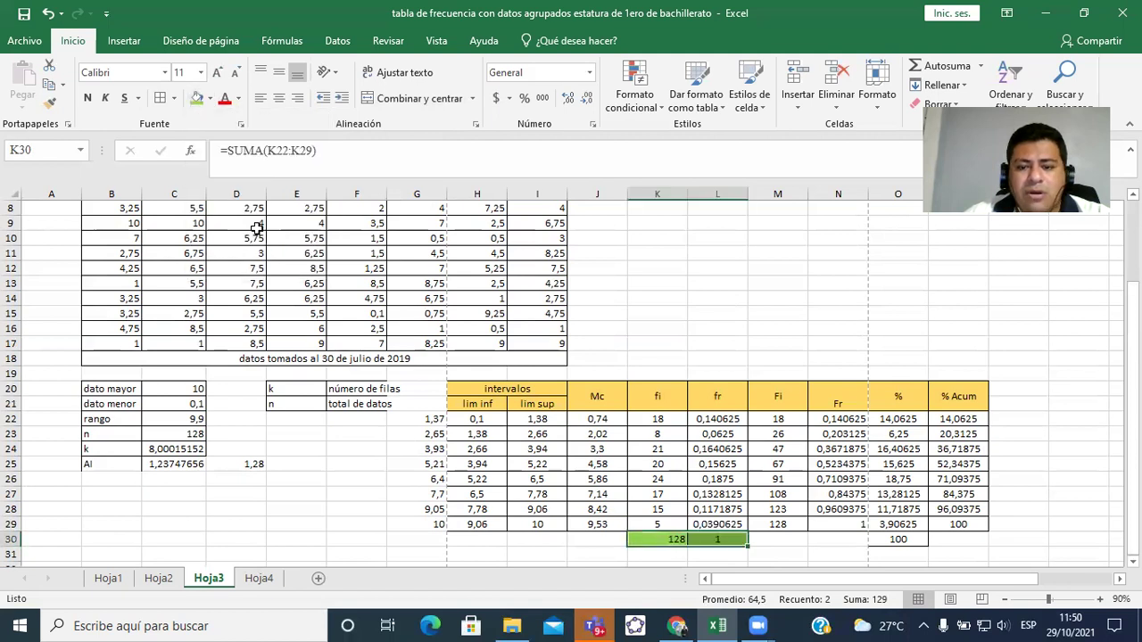
pyautogui.click(908, 541)
pyautogui.click(196, 98)
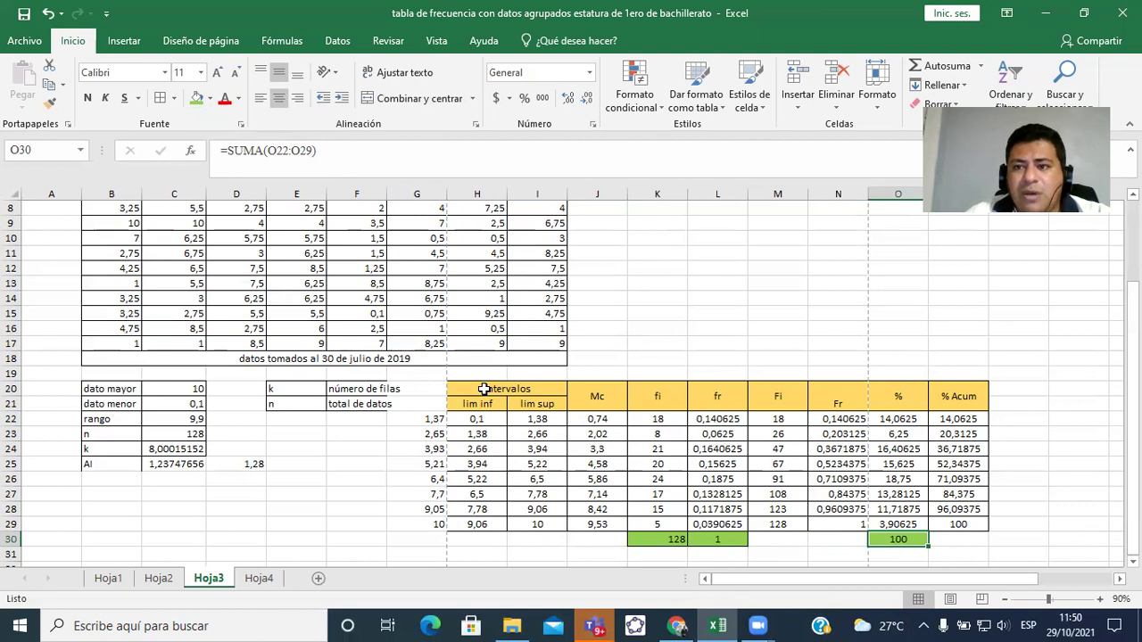
# Unmerge the heading cells of the frequency table H20:P30 and copy the whole table
pyautogui.moveTo(483, 389); pyautogui.dragTo(945, 539)
pyautogui.hotkey('ctrl', 'c')
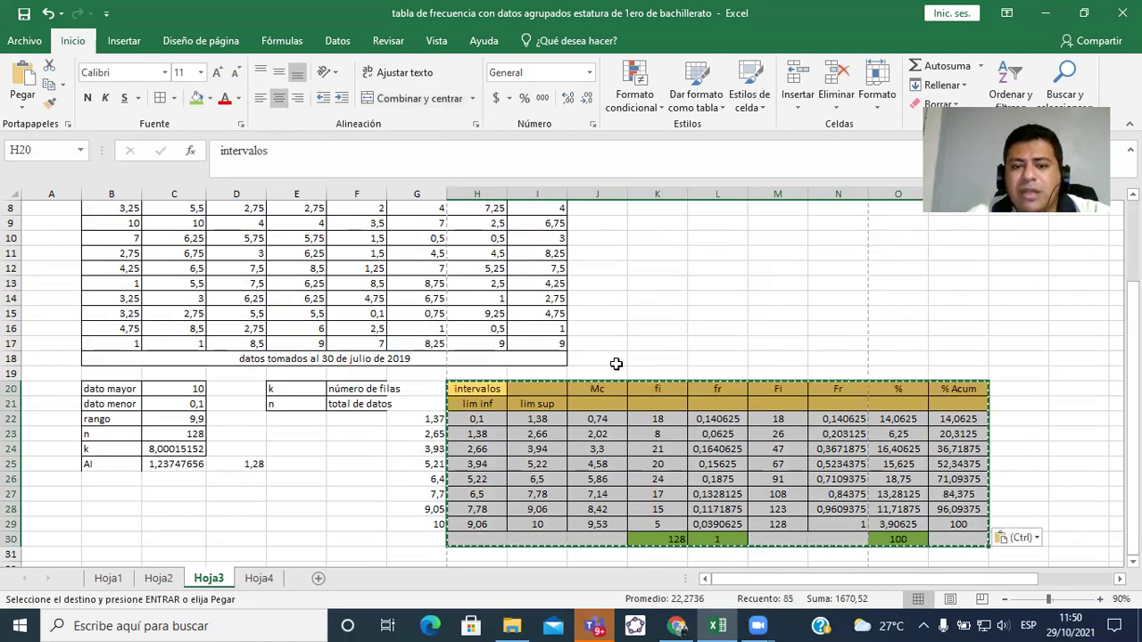
pyautogui.click(615, 364)
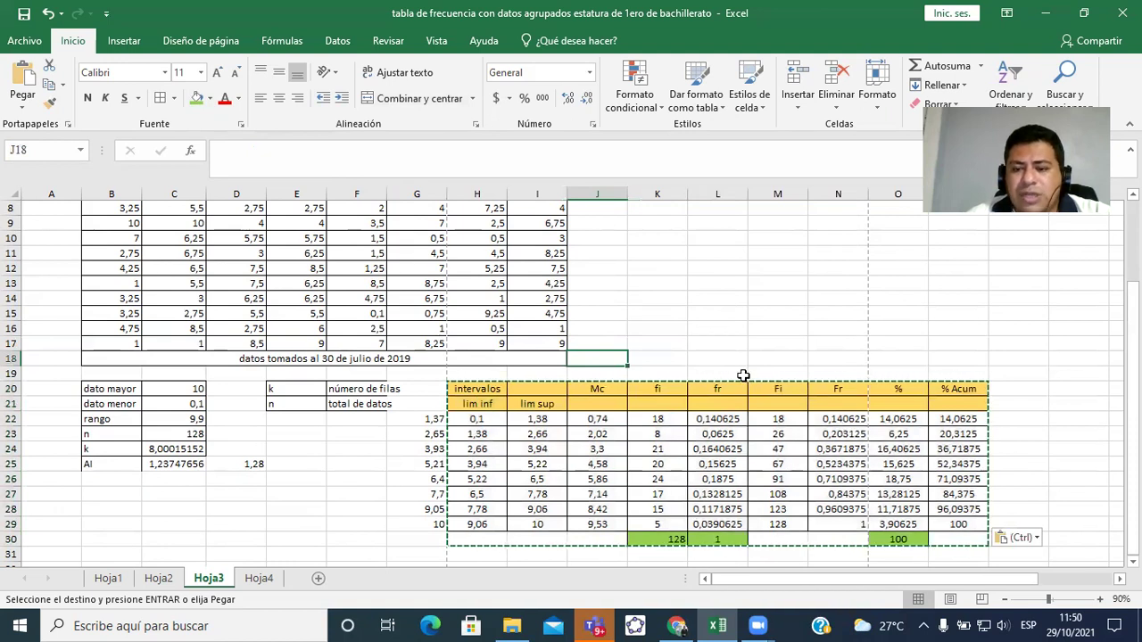
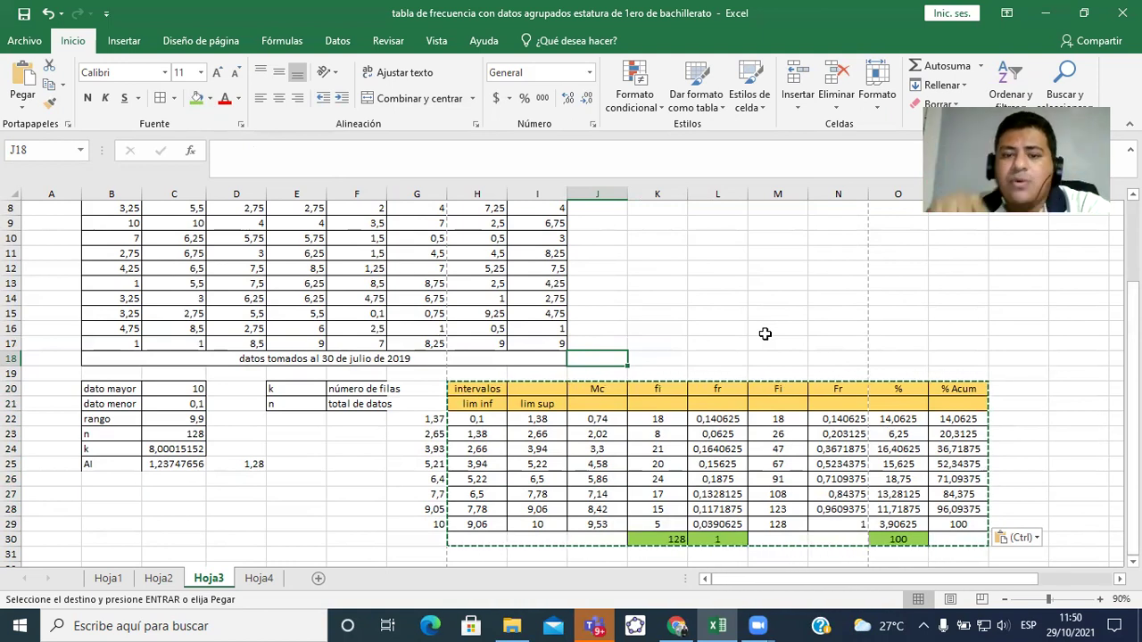
pyautogui.press('Up')
pyautogui.press('Up')
pyautogui.press('Up')
pyautogui.press('Up')
pyautogui.press('Up')
pyautogui.press('Up')
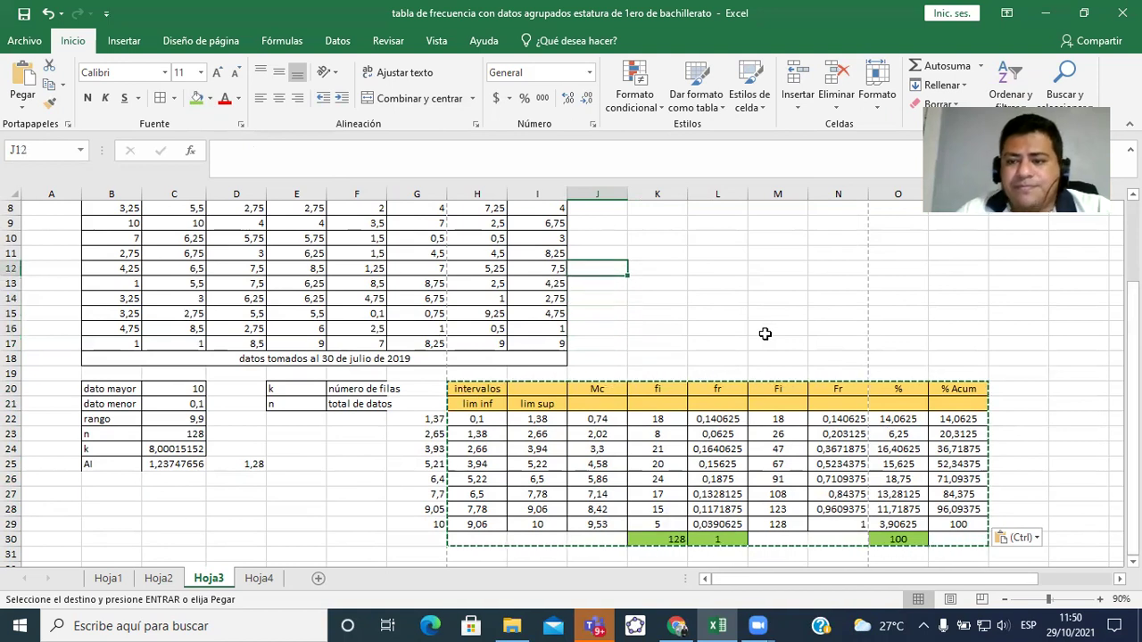
# Inspect the formulas behind the first class mark in J22 and the first frequency in K22
pyautogui.click(1031, 401)
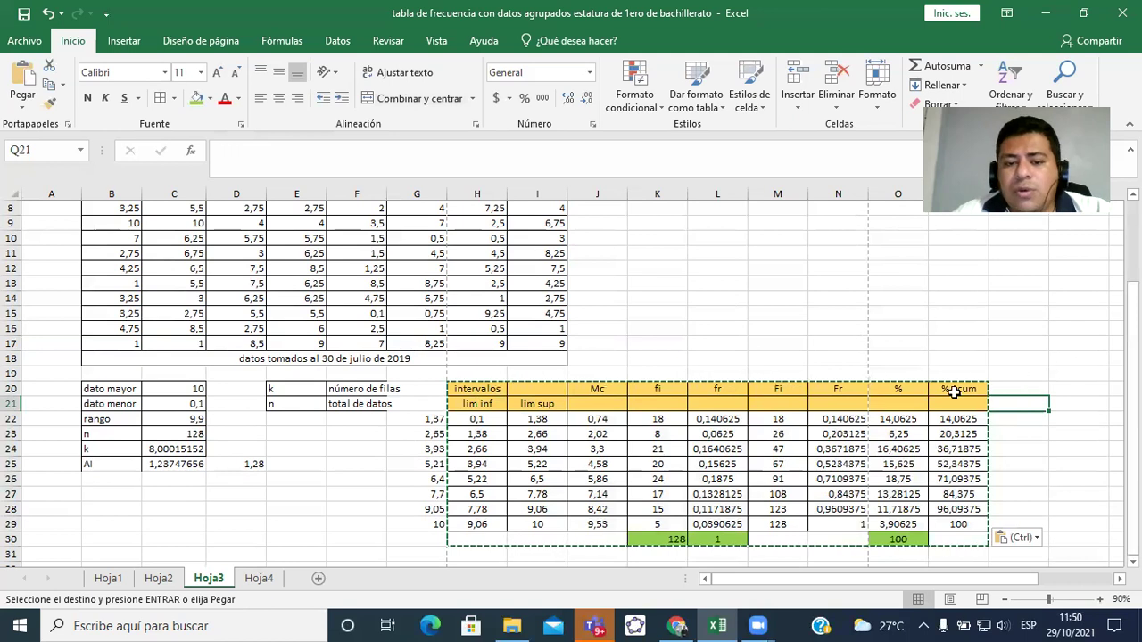
pyautogui.click(588, 423)
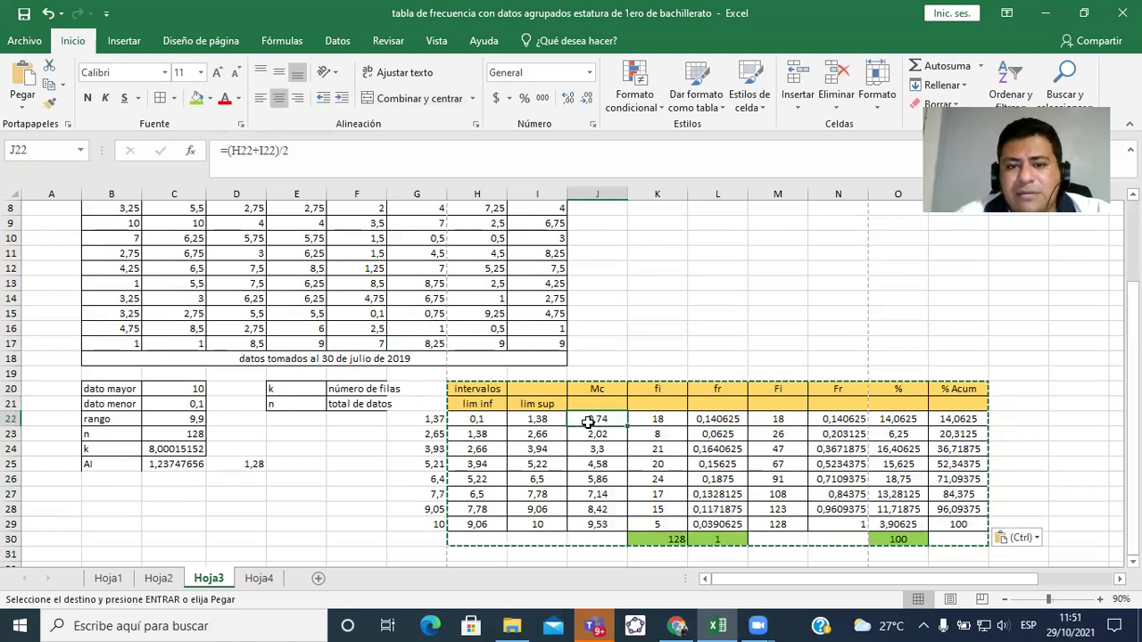
pyautogui.click(653, 418)
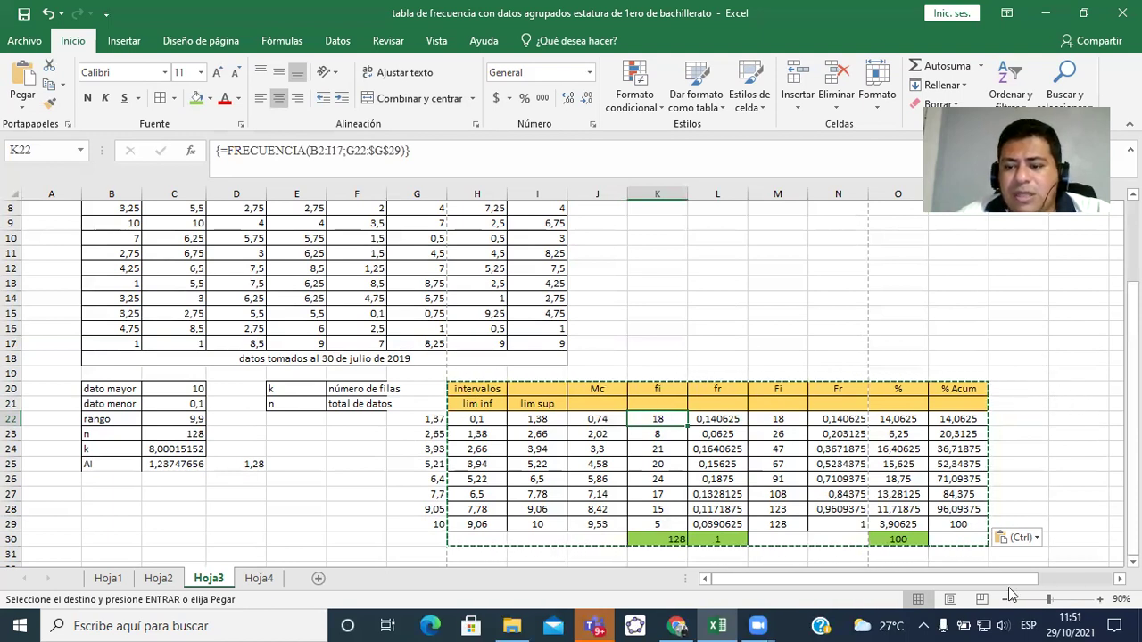
# Enter the title media aritmetica in R19 and the headings Mc in R20 and fi in S20
pyautogui.moveTo(1040, 579); pyautogui.dragTo(1101, 581)
pyautogui.click(850, 374)
pyautogui.write('media aritmetica')
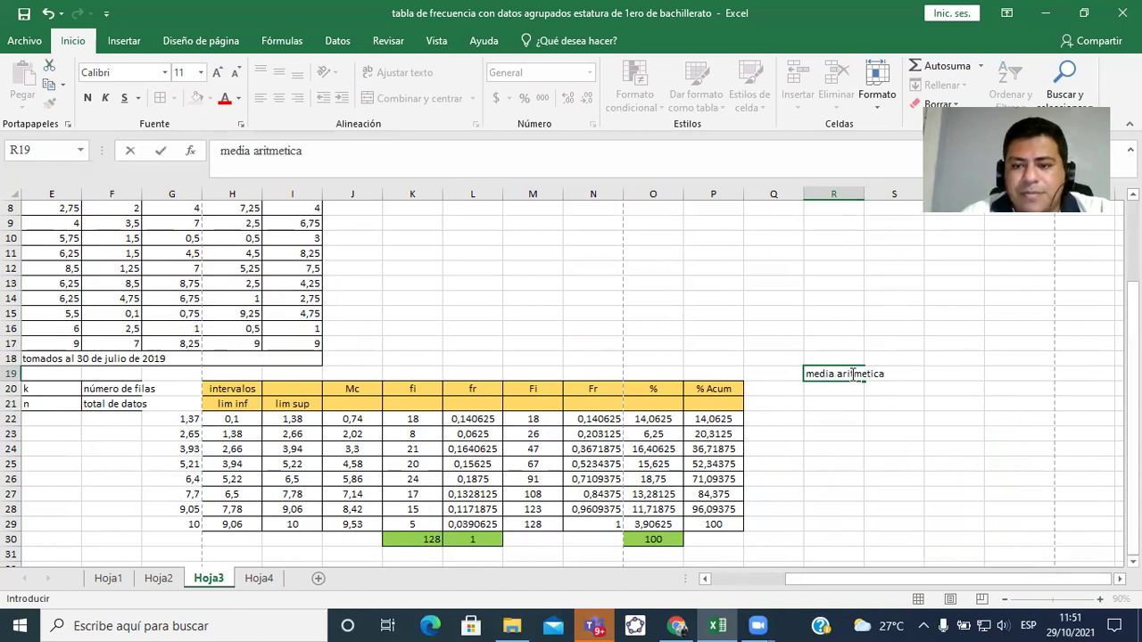
pyautogui.press('Return')
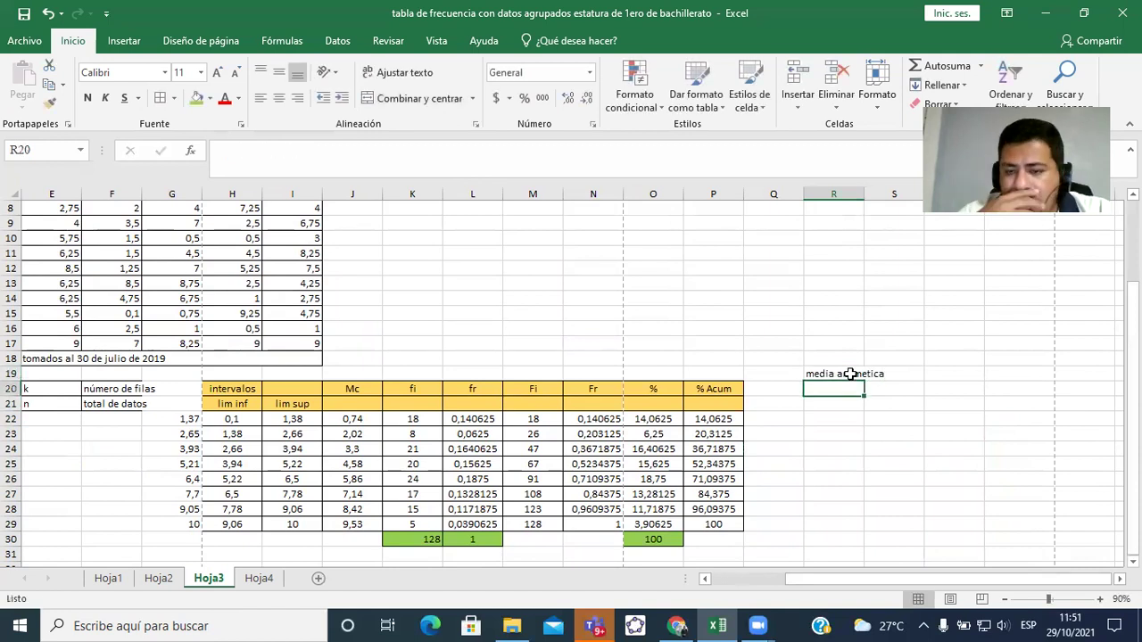
pyautogui.write('Mc')
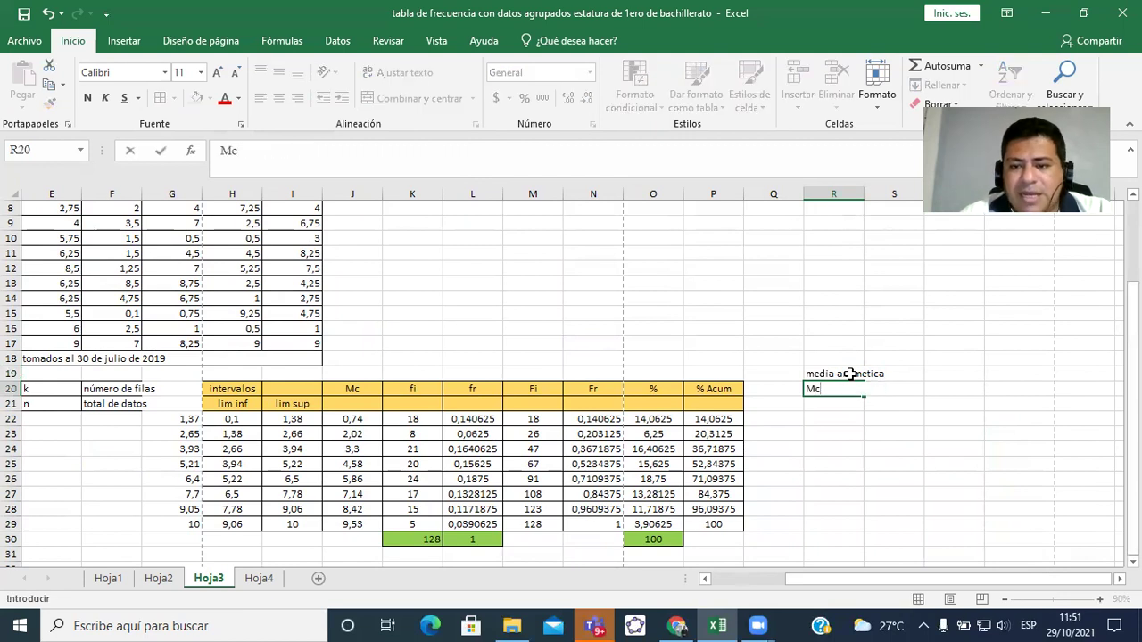
pyautogui.press('Tab')
pyautogui.write('fi')
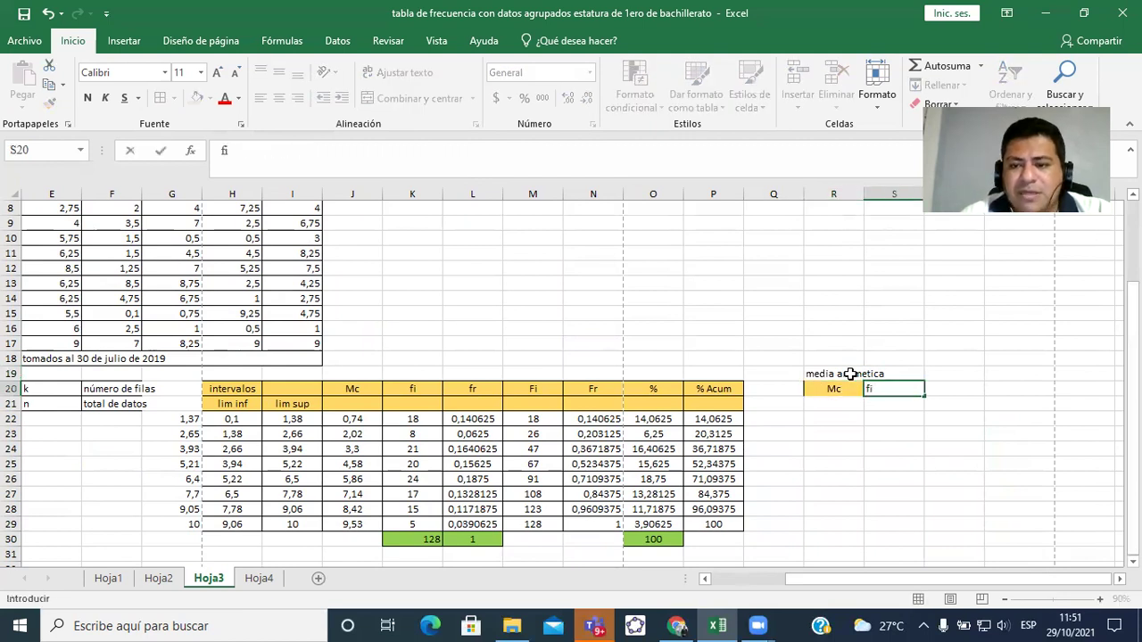
pyautogui.press('Tab')
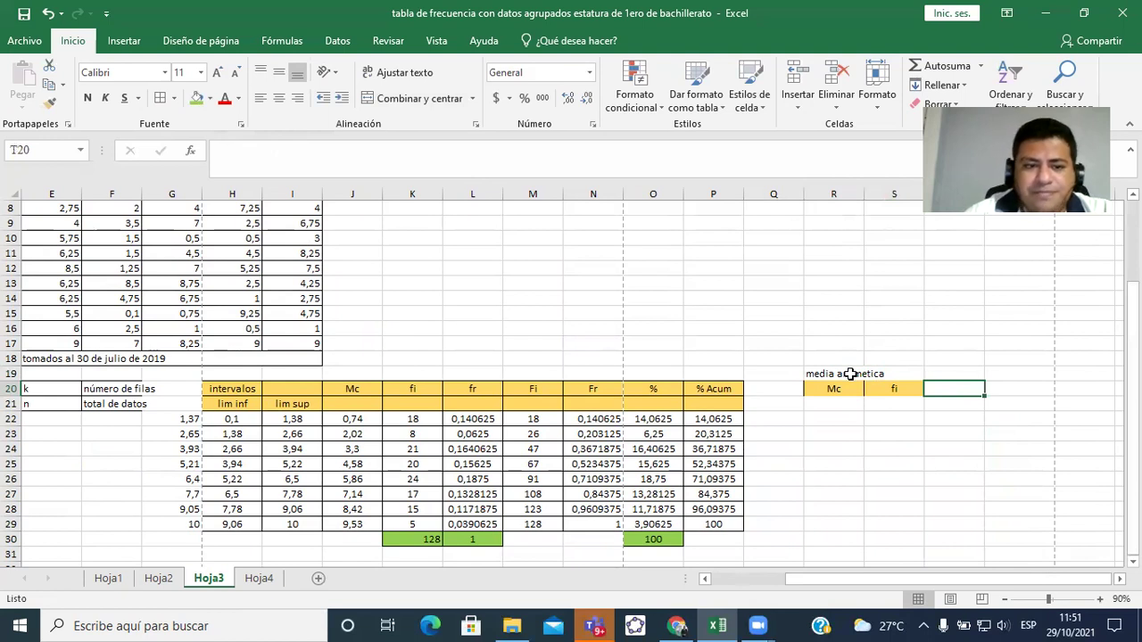
# Copy the class marks J22:J29 and paste them under the new Mc heading, starting at R21
pyautogui.moveTo(349, 420); pyautogui.dragTo(346, 526)
pyautogui.hotkey('ctrl', 'c')
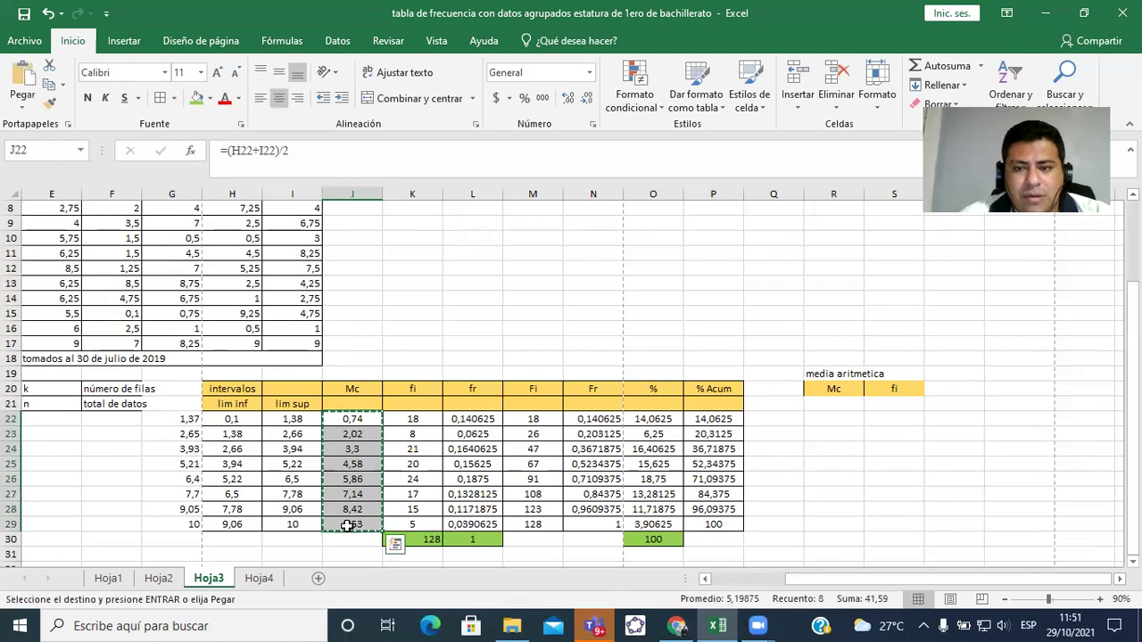
pyautogui.click(848, 407)
pyautogui.hotkey('ctrl', 'v')
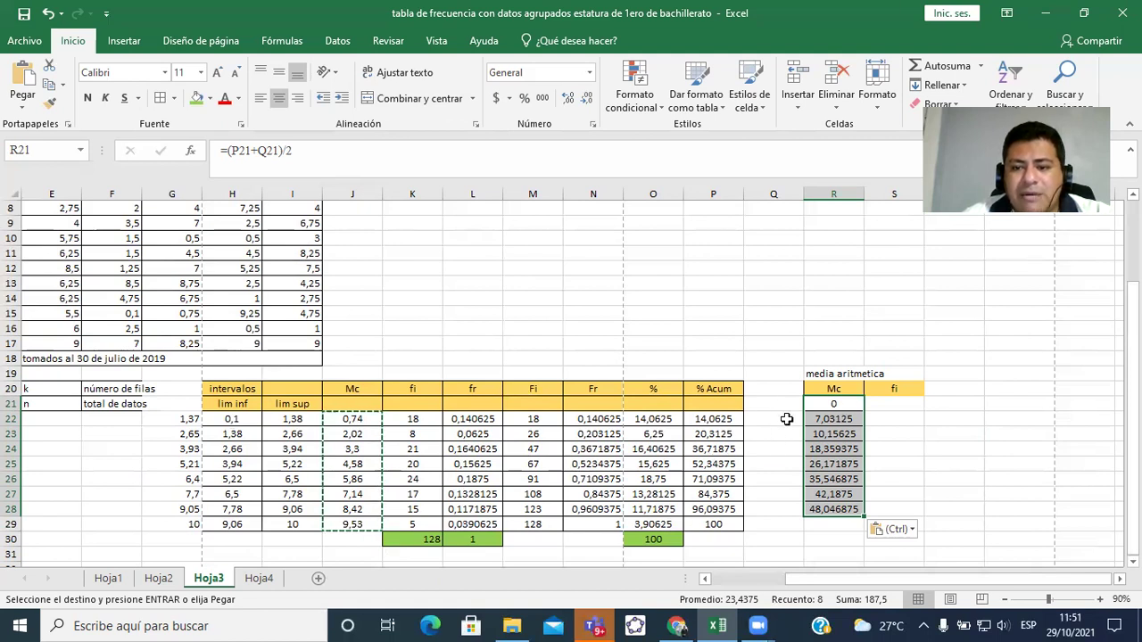
# Undo the pasted class marks and the Mc and fi headings, keeping only the title media aritmetica in R19
pyautogui.click(49, 15)
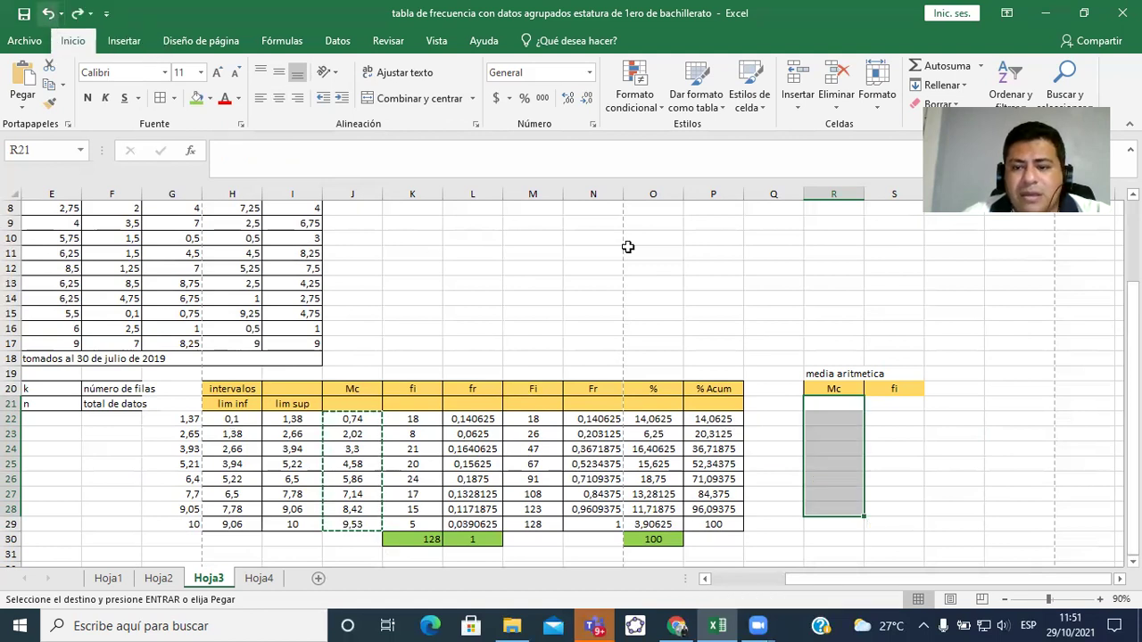
pyautogui.moveTo(833, 373); pyautogui.dragTo(888, 389)
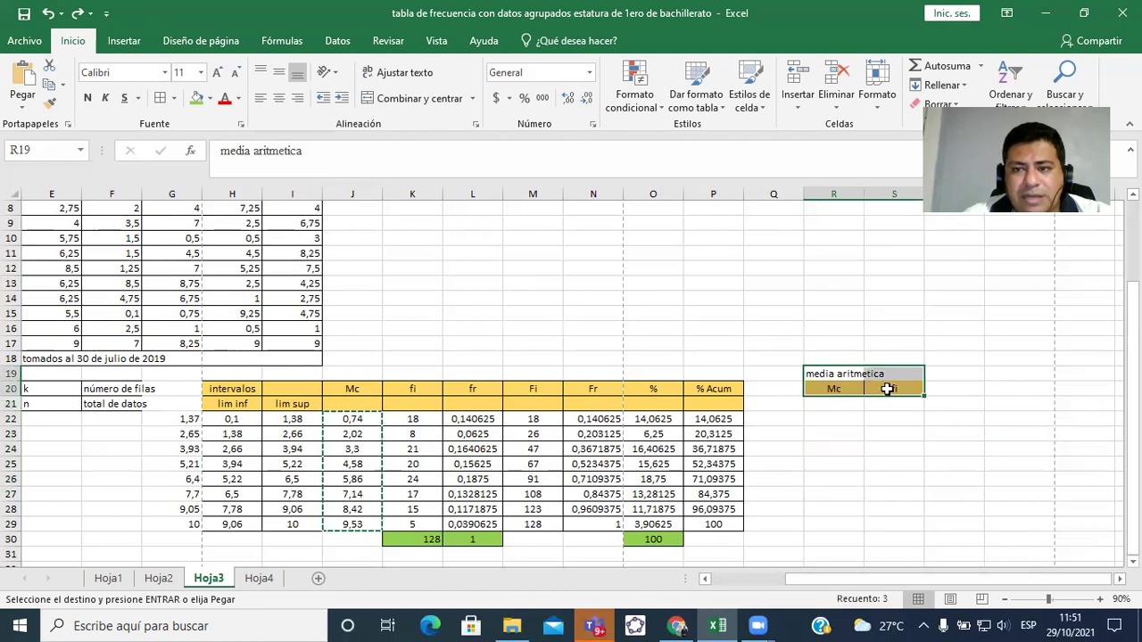
pyautogui.click(48, 14)
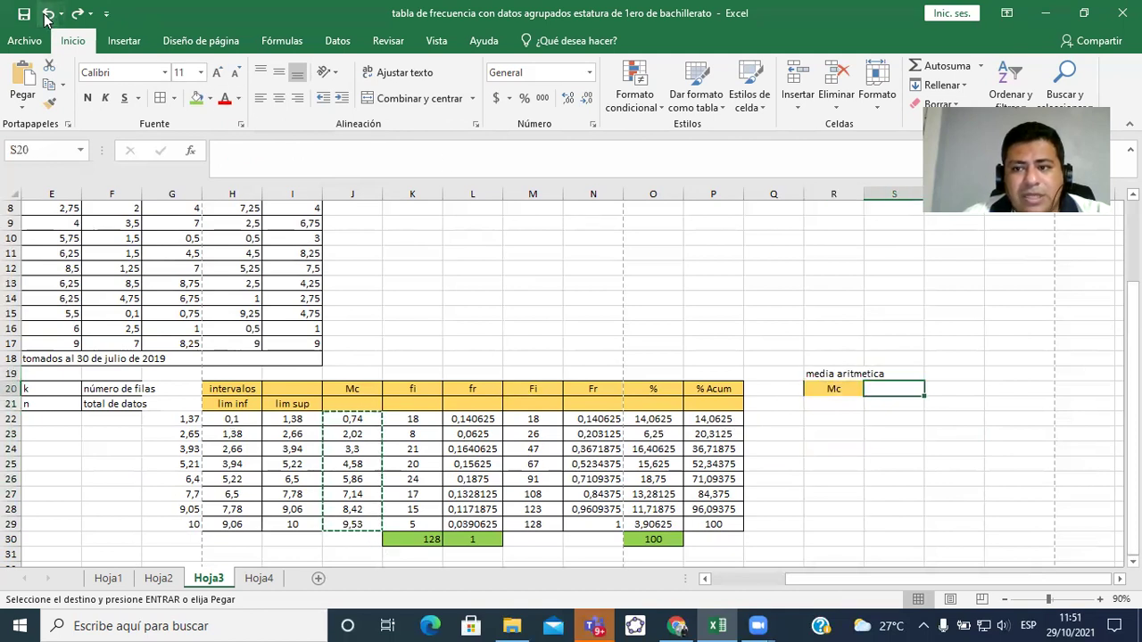
pyautogui.click(48, 15)
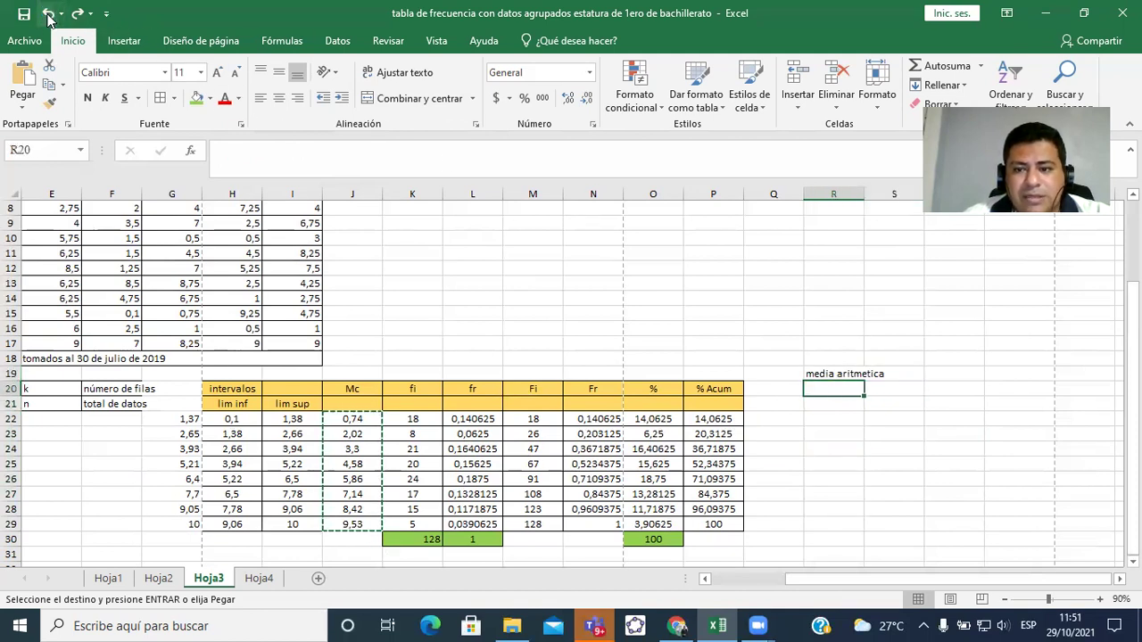
pyautogui.click(858, 374)
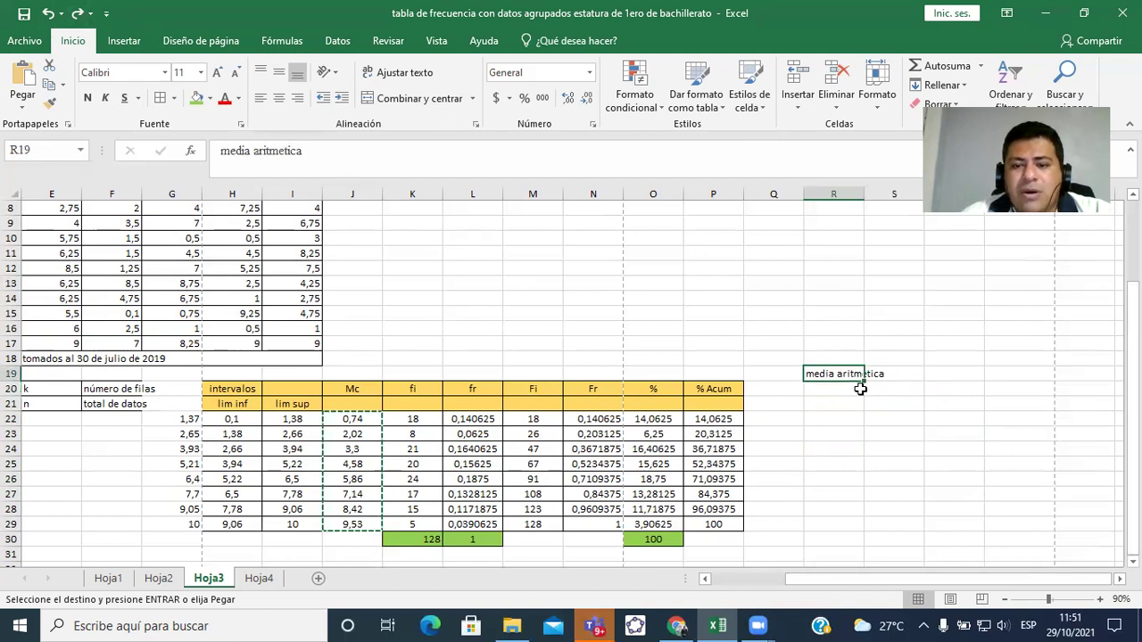
pyautogui.moveTo(831, 404); pyautogui.dragTo(833, 527)
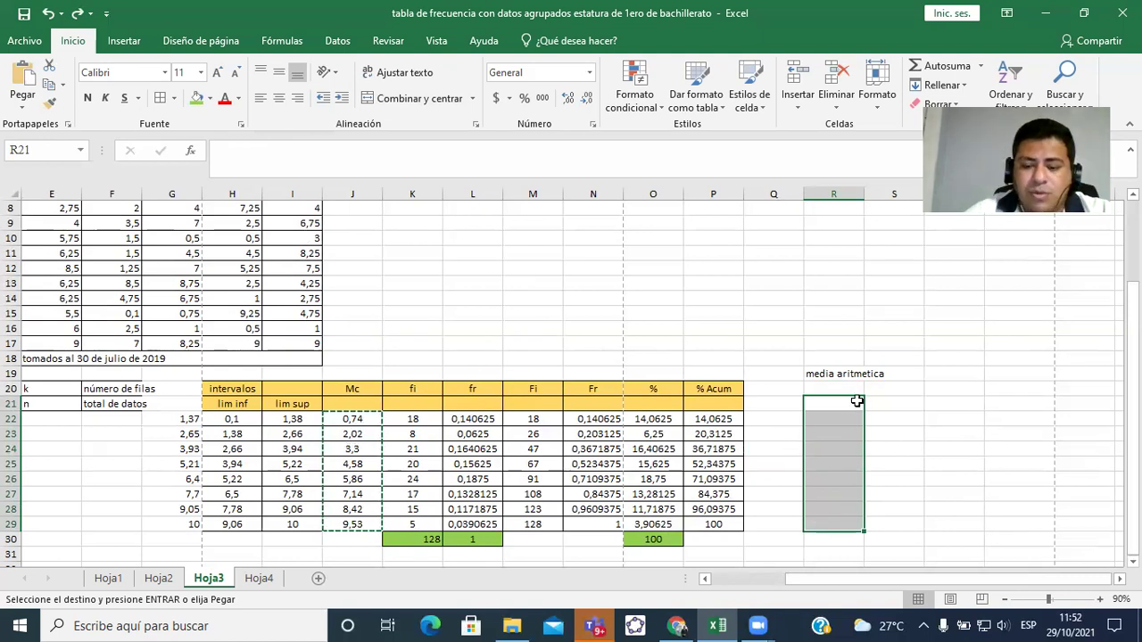
pyautogui.write('0,74')
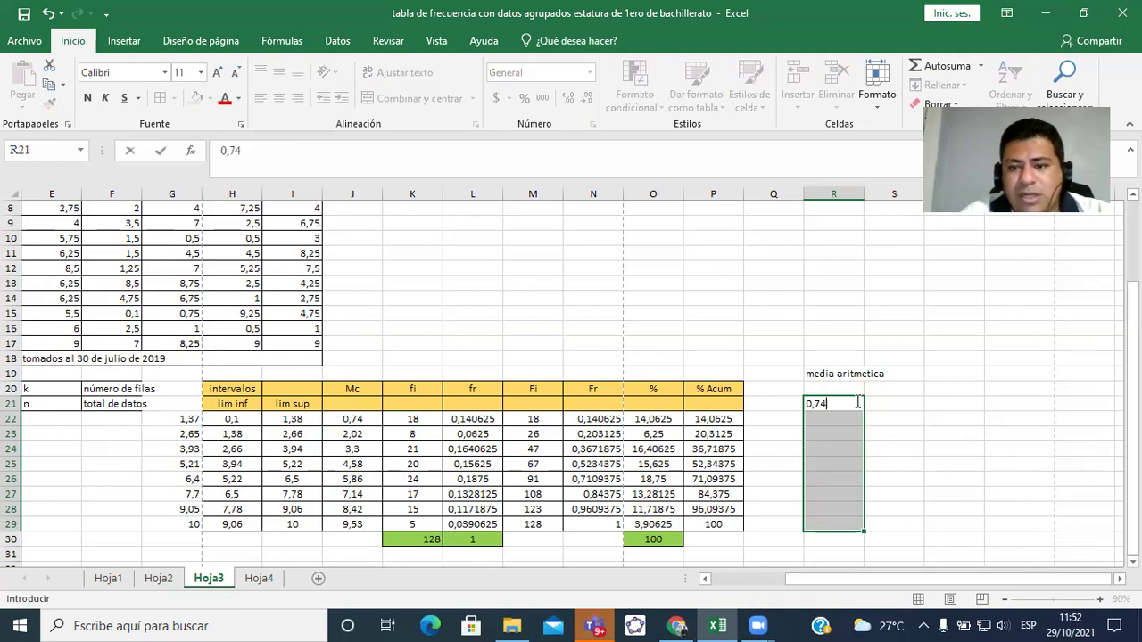
pyautogui.press('Down')
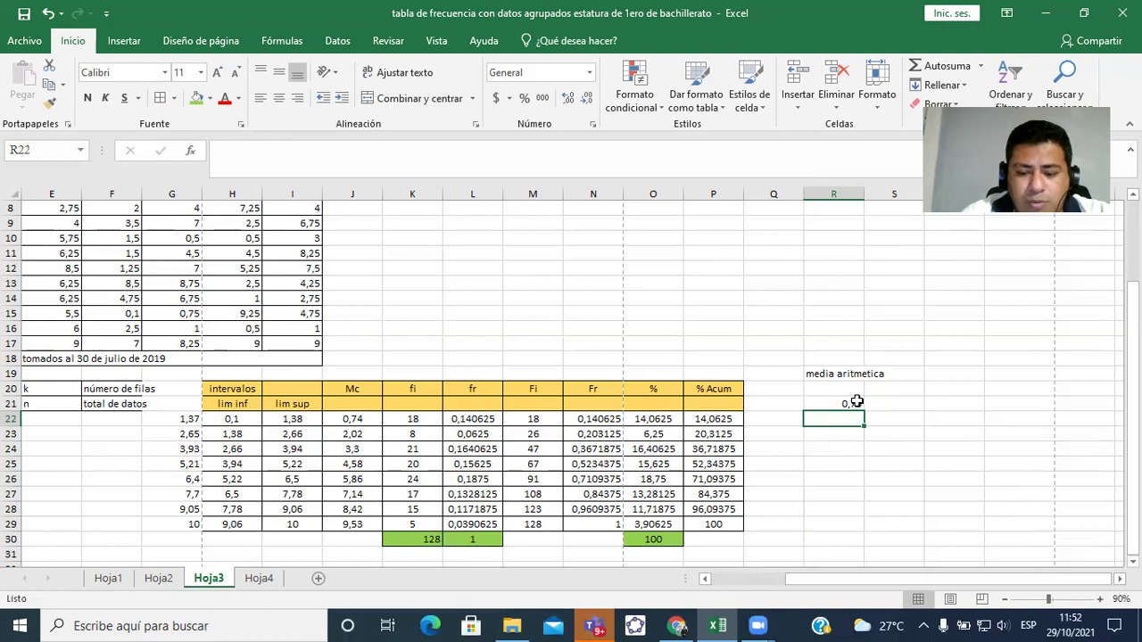
pyautogui.write('2,02')
pyautogui.press('Down')
pyautogui.press('Up')
pyautogui.press('Up')
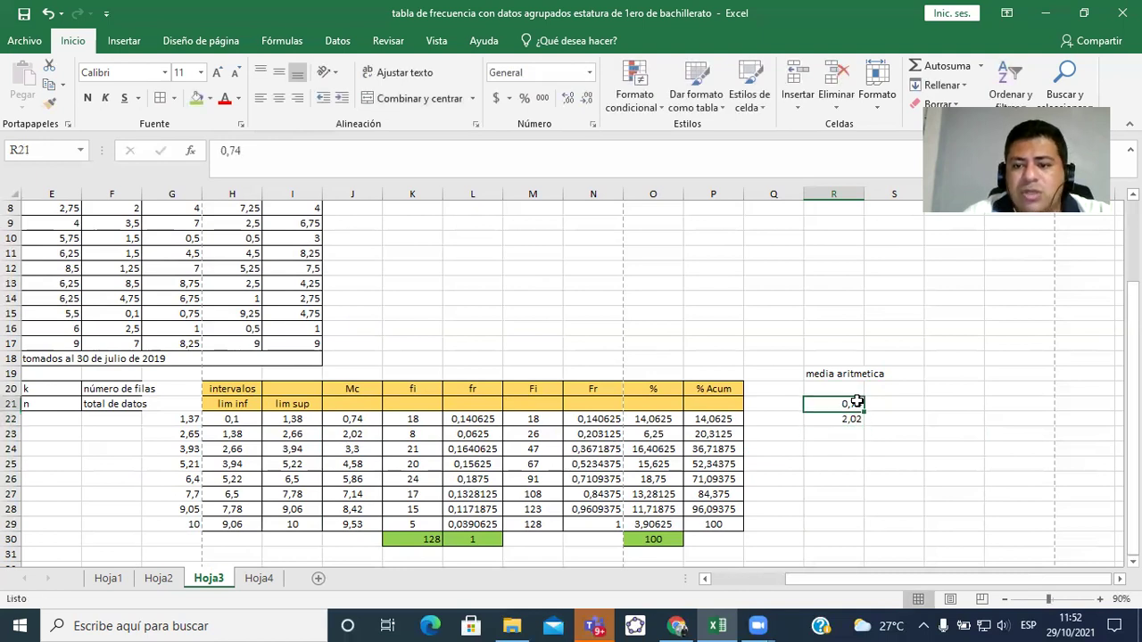
pyautogui.hotkey('shift', 'Down')
pyautogui.hotkey('shift', 'Down')
pyautogui.press('Delete')
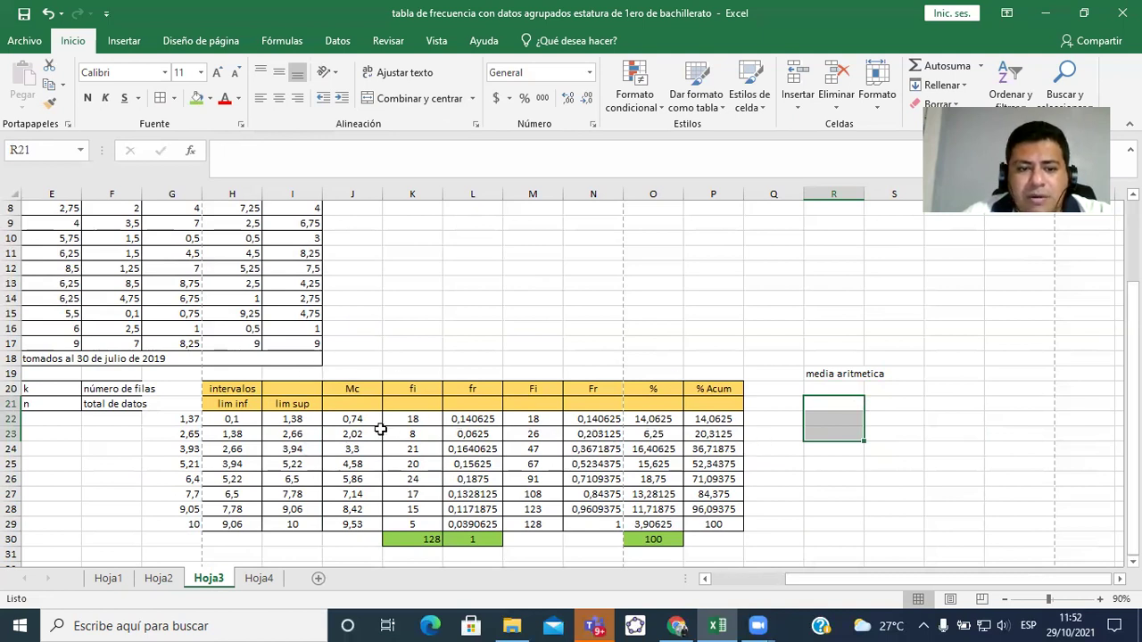
# Move the title media aritmetica from R19 to R21, level with the second heading row of the frequency table
pyautogui.click(361, 418)
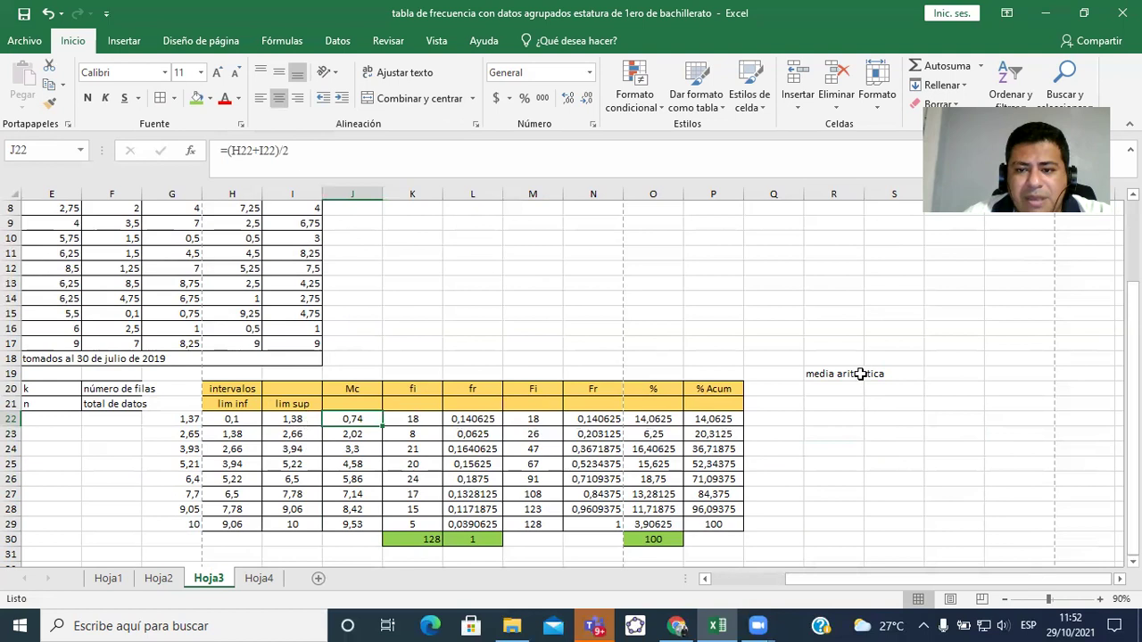
pyautogui.click(834, 376)
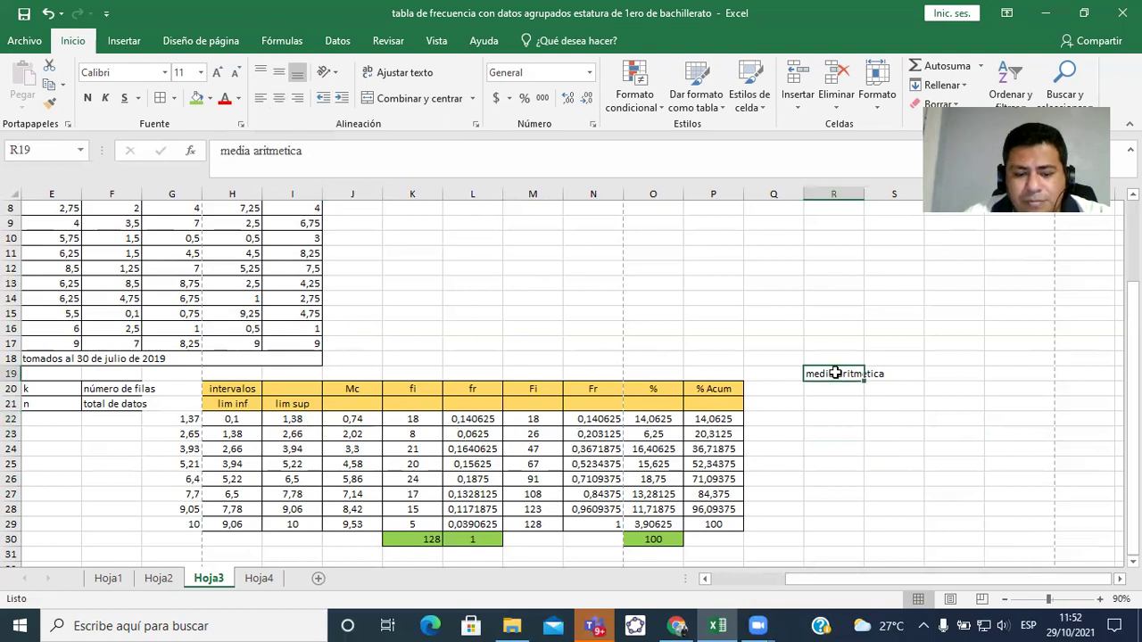
pyautogui.hotkey('ctrl', 'c')
pyautogui.click(833, 403)
pyautogui.hotkey('ctrl', 'c')
pyautogui.click(831, 376)
pyautogui.hotkey('ctrl', 'c')
pyautogui.click(829, 400)
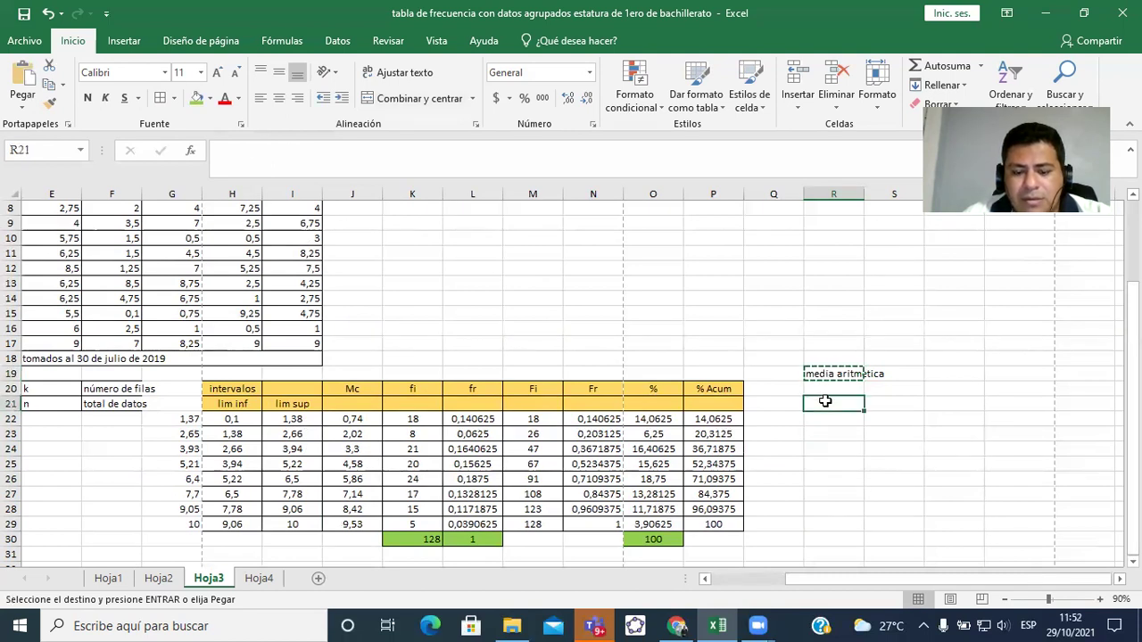
pyautogui.press('Return')
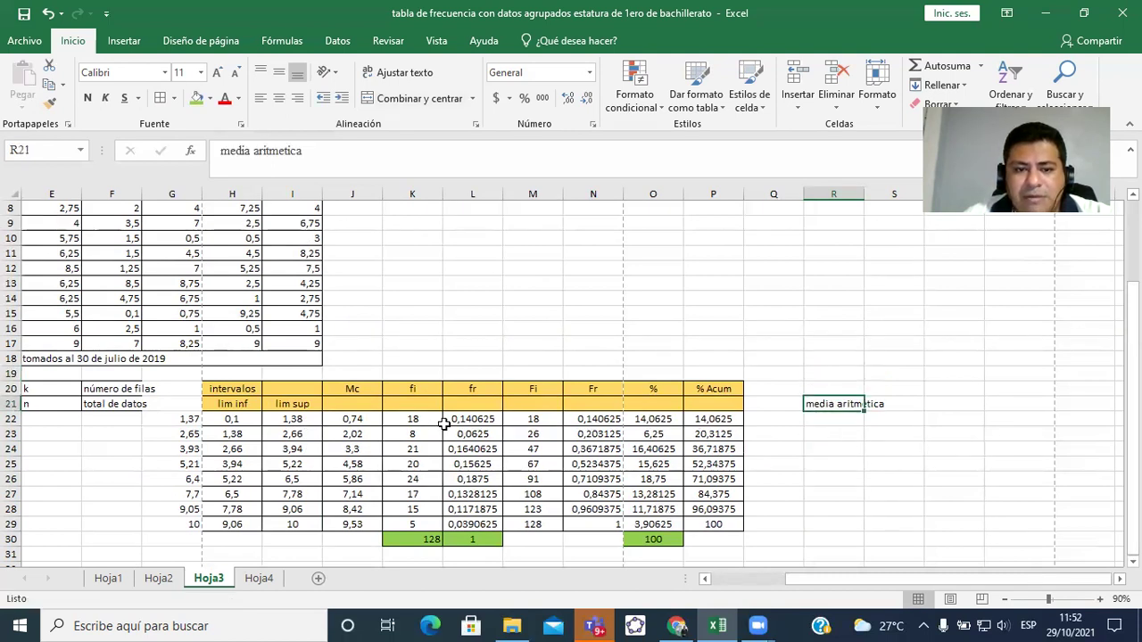
# Multiply class mark by frequency with =J22*K22 in R22 and fill the formula down to R29
pyautogui.click(304, 425)
pyautogui.press('Right')
pyautogui.press('Right')
pyautogui.press('Right')
pyautogui.press('Right')
pyautogui.press('Right')
pyautogui.press('Right')
pyautogui.press('Right')
pyautogui.press('Right')
pyautogui.press('Right')
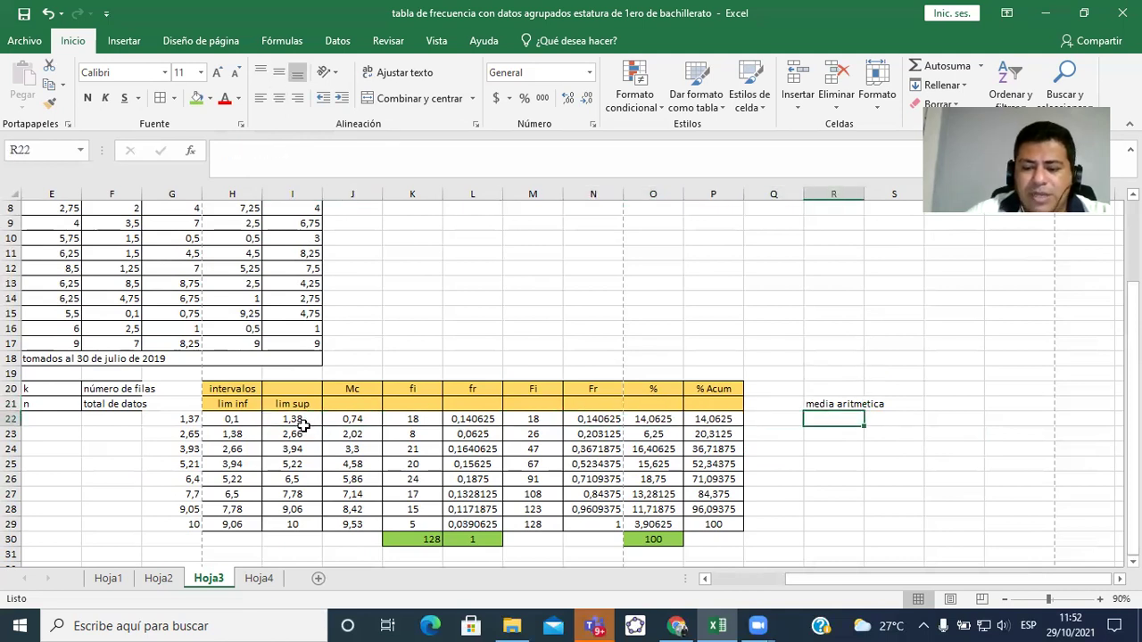
pyautogui.write('=')
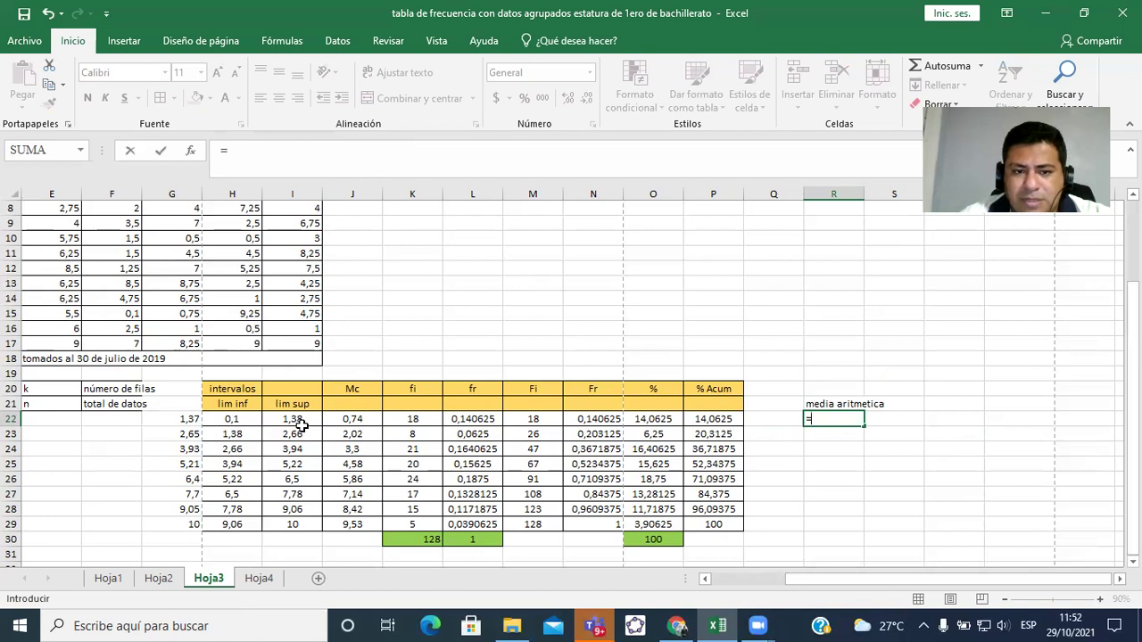
pyautogui.click(349, 419)
pyautogui.write('*')
pyautogui.click(397, 419)
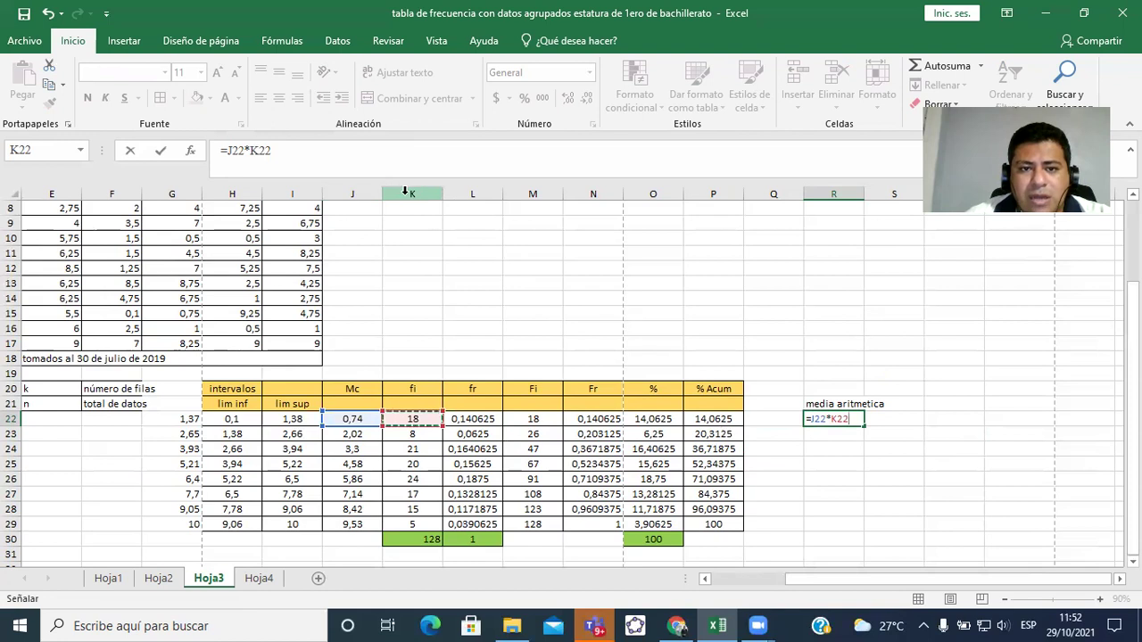
pyautogui.hotkey('ctrl', 'Return')
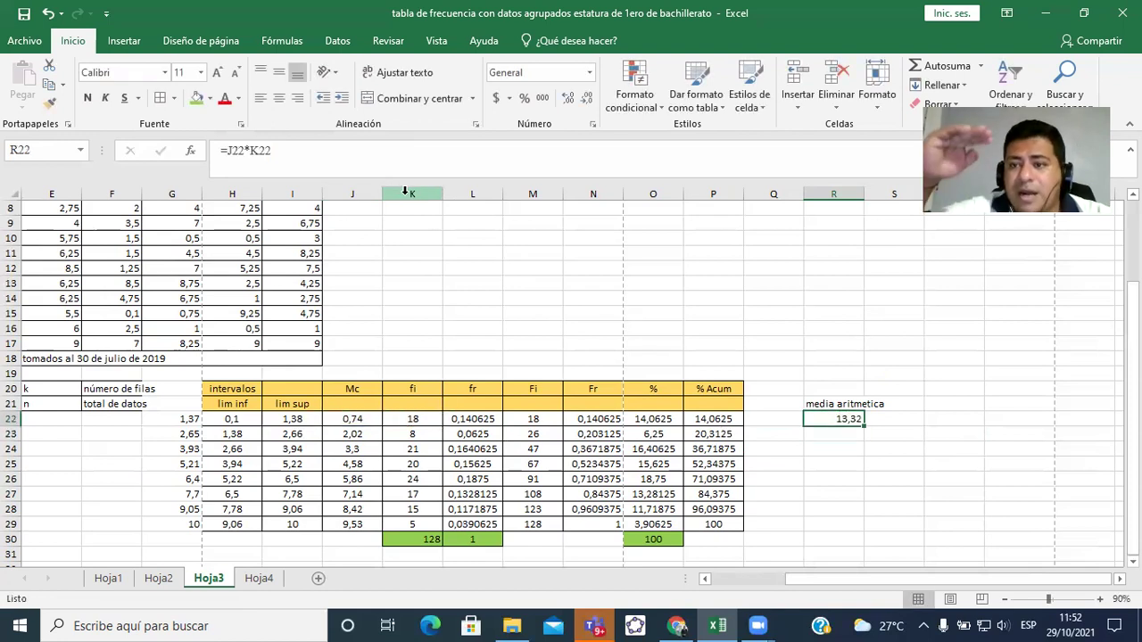
pyautogui.moveTo(867, 430); pyautogui.dragTo(857, 530)
# Check the cell references of the product formulas in R28 and R25 against the Mc and fi columns
pyautogui.click(840, 512)
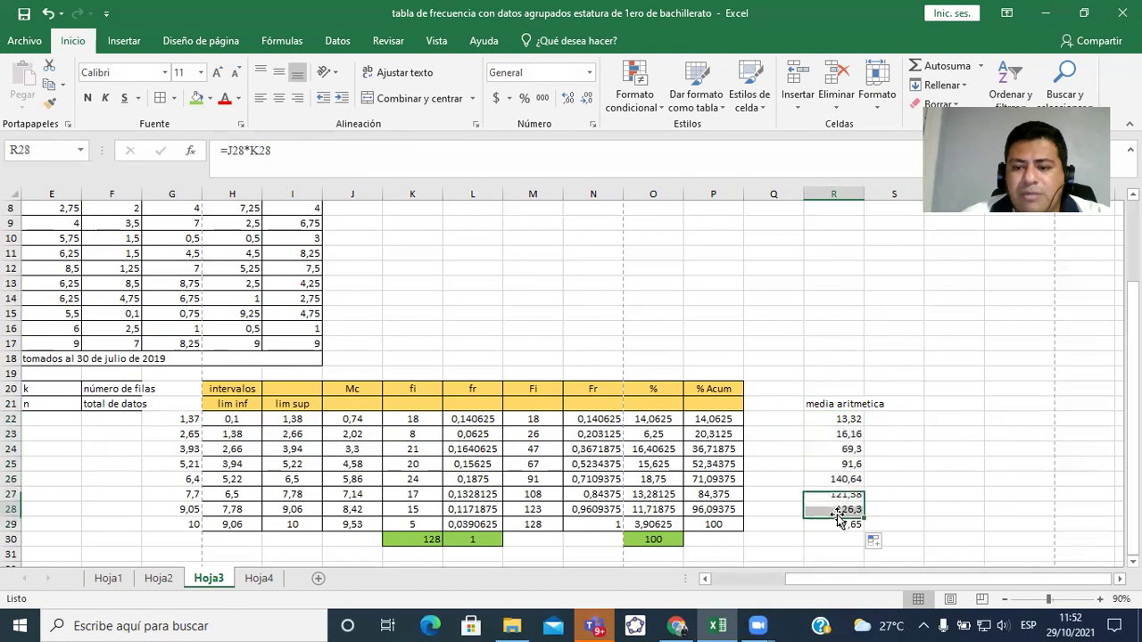
pyautogui.doubleClick(848, 512)
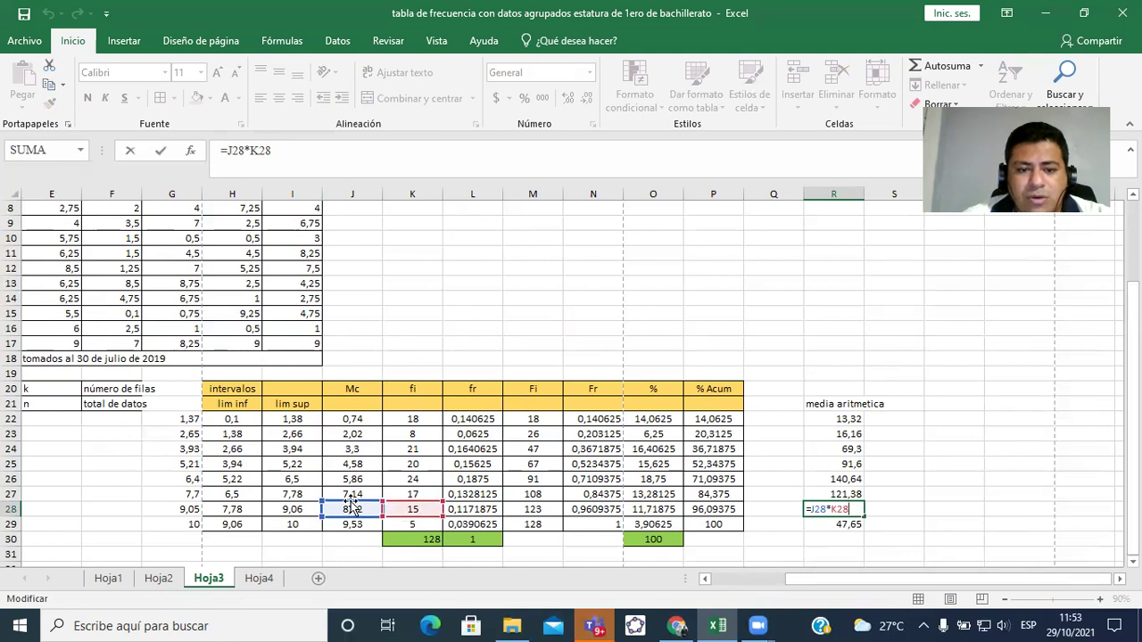
pyautogui.doubleClick(850, 464)
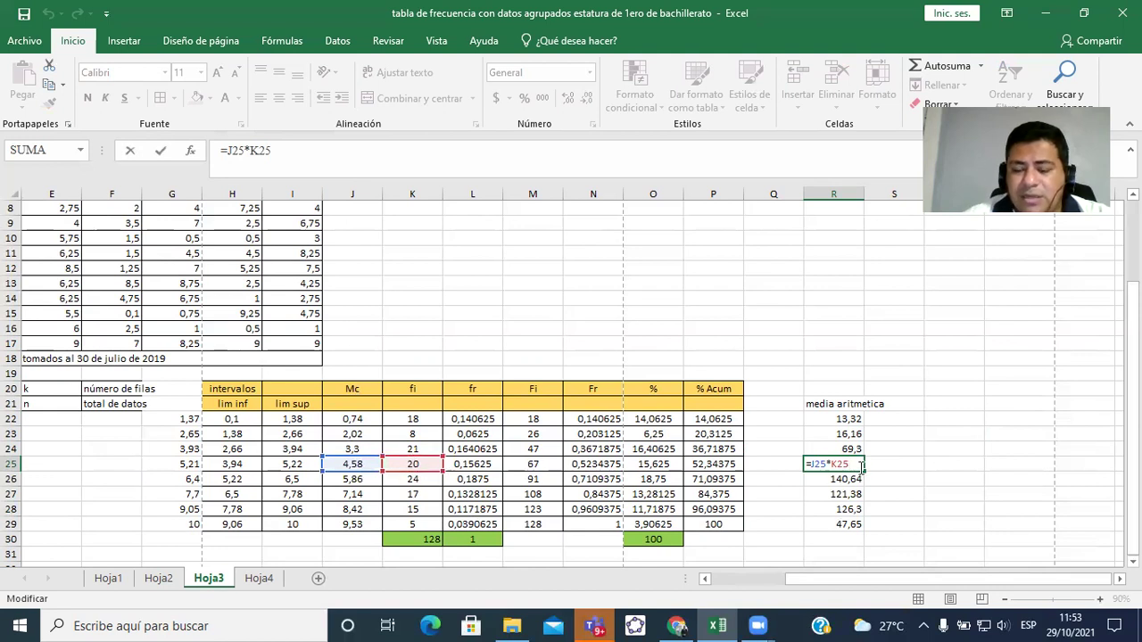
pyautogui.press('Return')
pyautogui.press('Return')
pyautogui.press('Return')
pyautogui.press('Return')
pyautogui.press('Return')
pyautogui.press('Up')
pyautogui.press('Up')
pyautogui.press('Up')
pyautogui.press('Up')
pyautogui.press('Up')
pyautogui.press('Up')
pyautogui.press('Up')
pyautogui.press('Up')
pyautogui.press('Up')
pyautogui.press('Down')
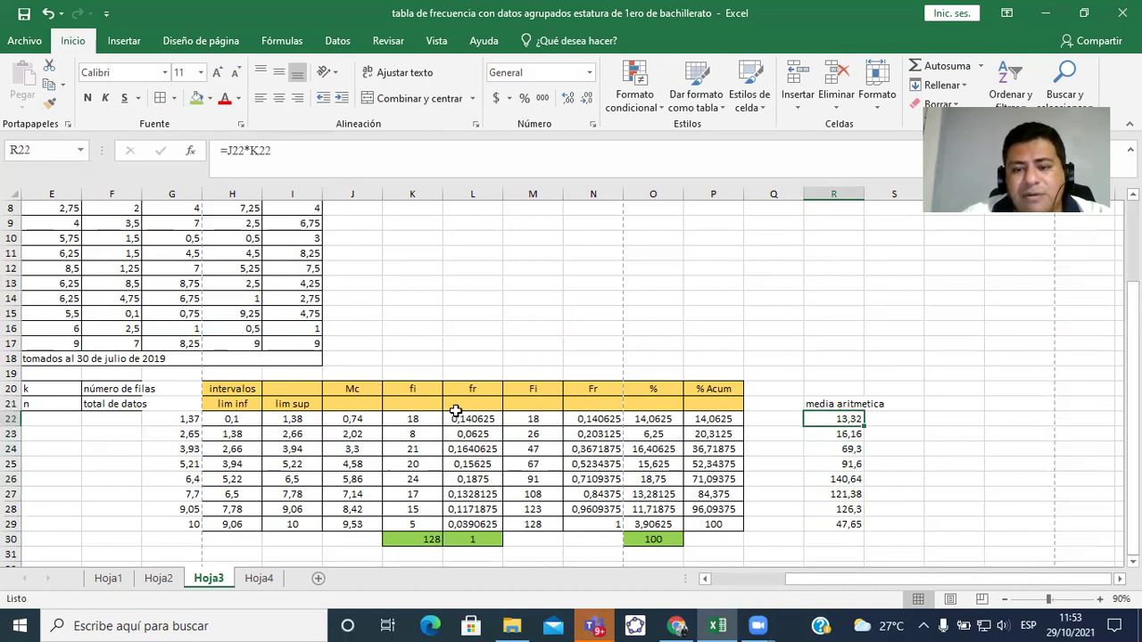
# Total the products R22:R29 with AutoSum in R30
pyautogui.click(816, 539)
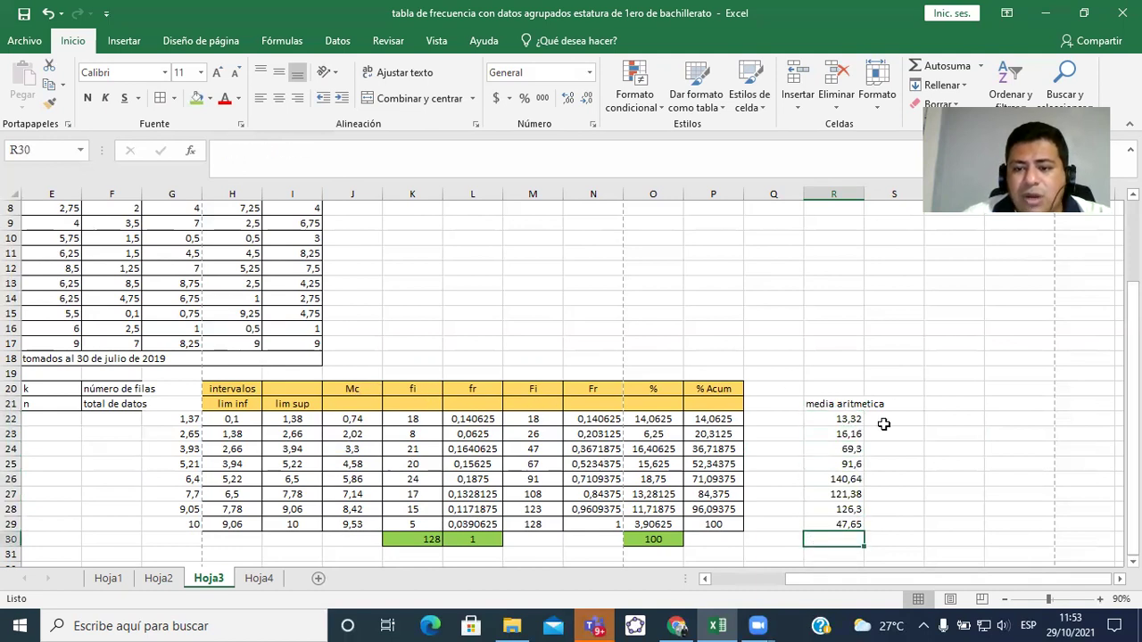
pyautogui.click(930, 68)
pyautogui.press('Return')
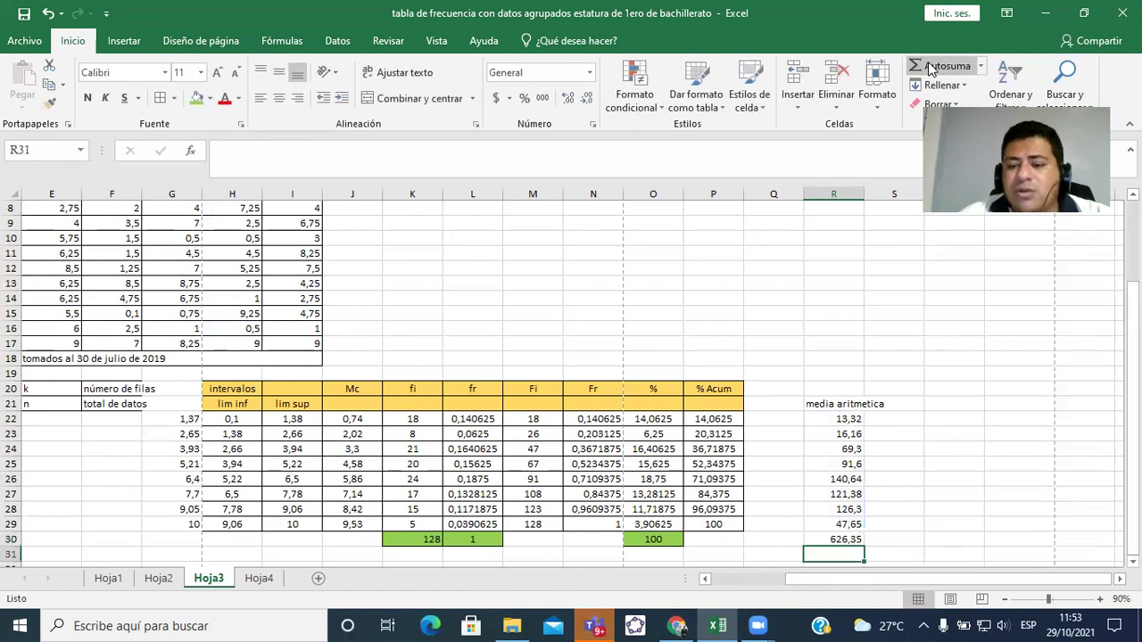
# Calculate the arithmetic mean in S21 by dividing the product total R30 by the frequency total K30
pyautogui.click(890, 404)
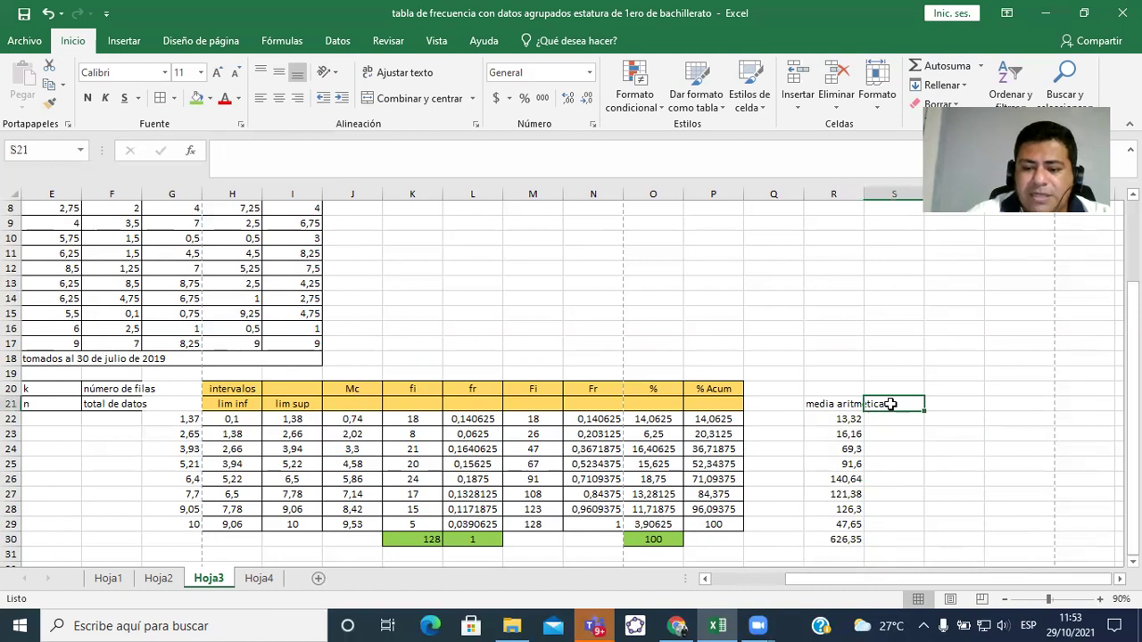
pyautogui.write('=')
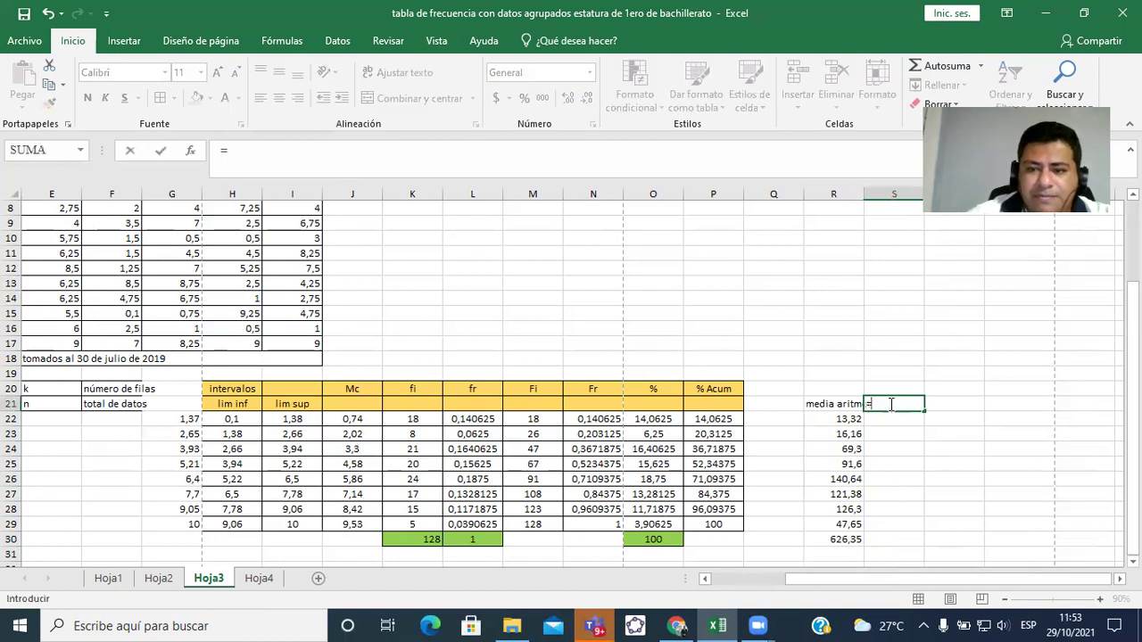
pyautogui.click(832, 541)
pyautogui.write('/')
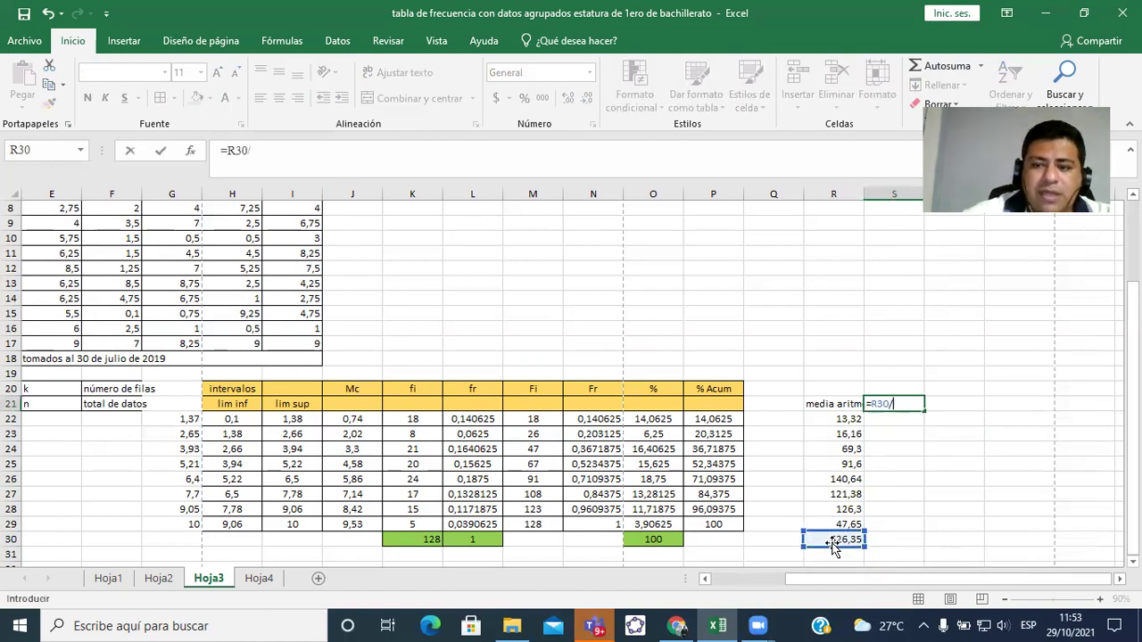
pyautogui.click(425, 539)
pyautogui.press('Return')
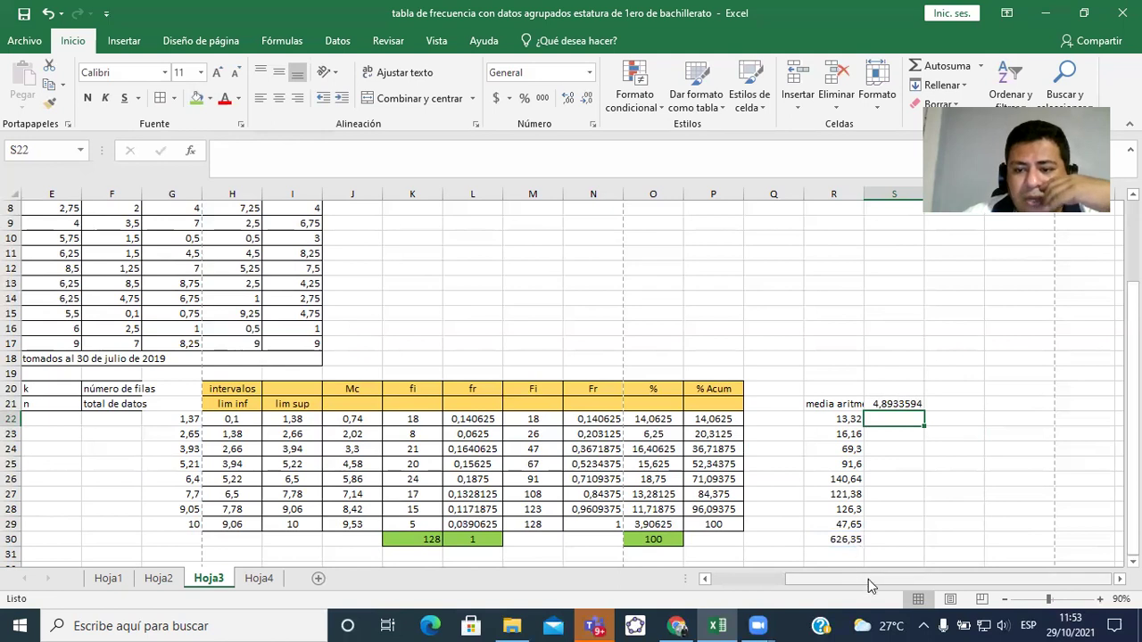
# Select all the grades in B2:I17 and compare their average with the grouped-data mean in S21
pyautogui.moveTo(869, 579); pyautogui.dragTo(796, 579)
pyautogui.moveTo(1133, 526); pyautogui.dragTo(1122, 466)
pyautogui.moveTo(94, 223); pyautogui.dragTo(521, 448)
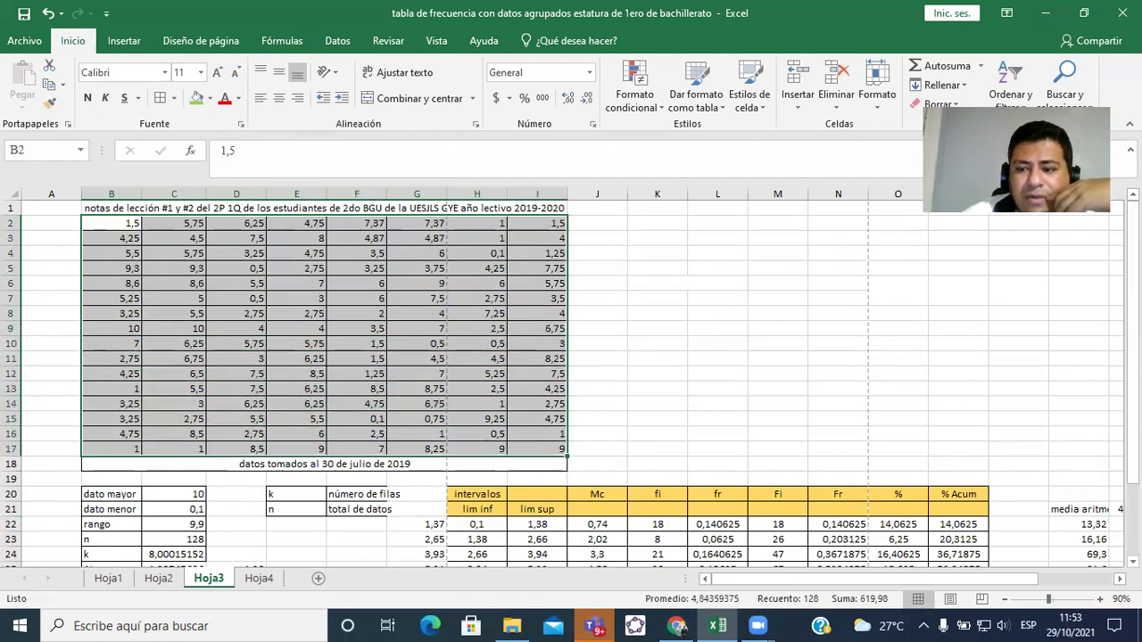
pyautogui.scroll(-2, 570, 384)
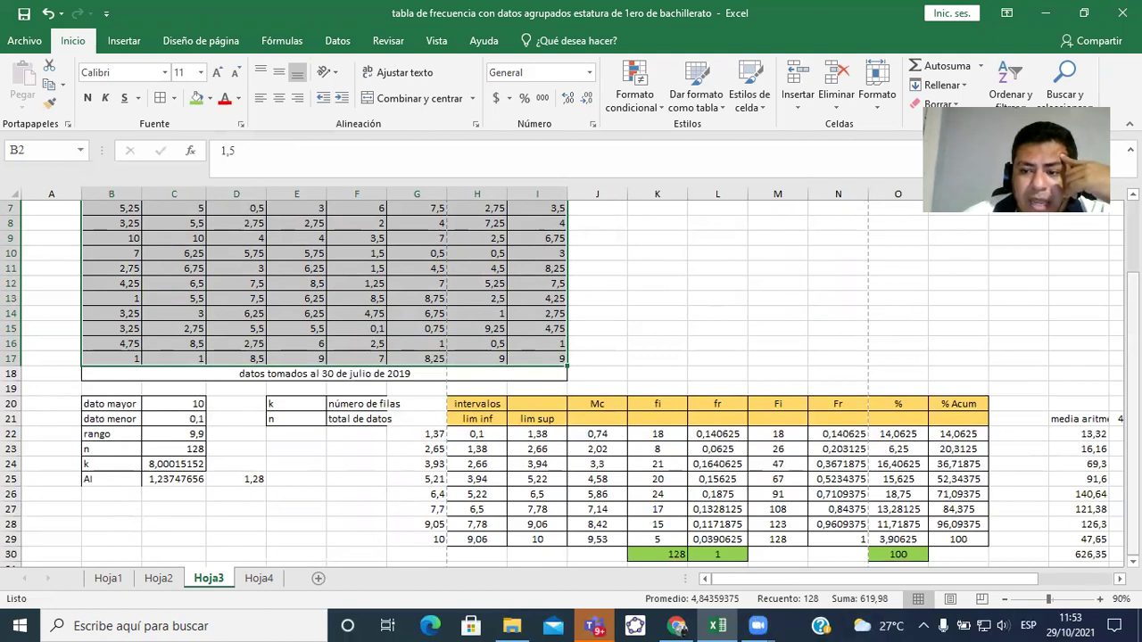
pyautogui.moveTo(1028, 579); pyautogui.dragTo(1102, 581)
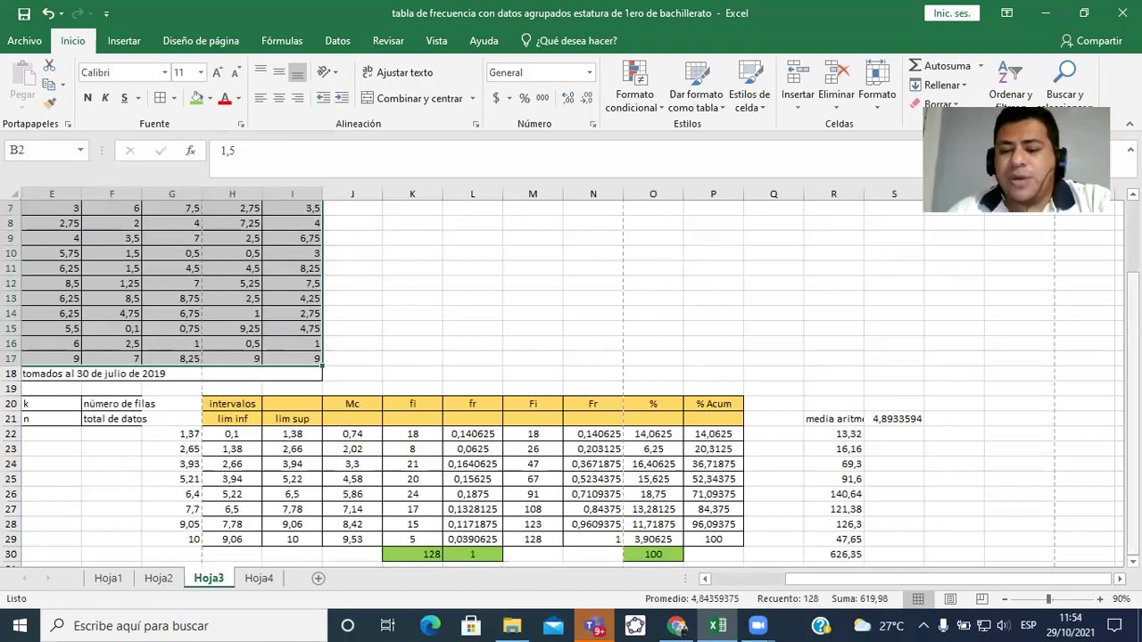
# Review the class mark formula in J22, a block of the original grades and the whole frequency table
pyautogui.click(482, 304)
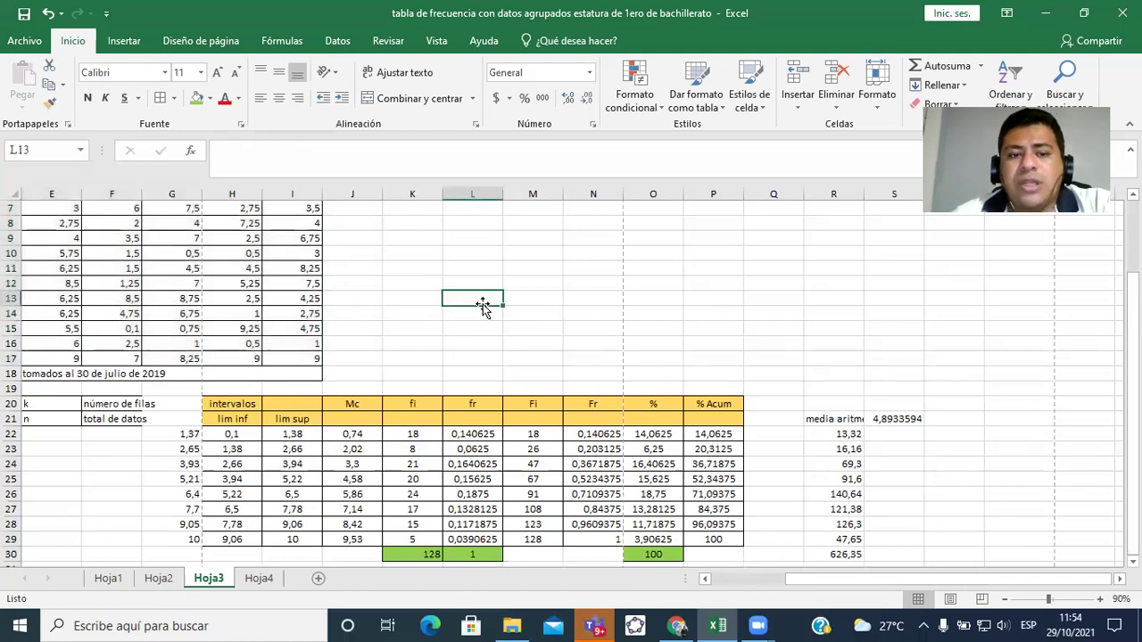
pyautogui.click(339, 434)
pyautogui.click(348, 444)
pyautogui.click(356, 434)
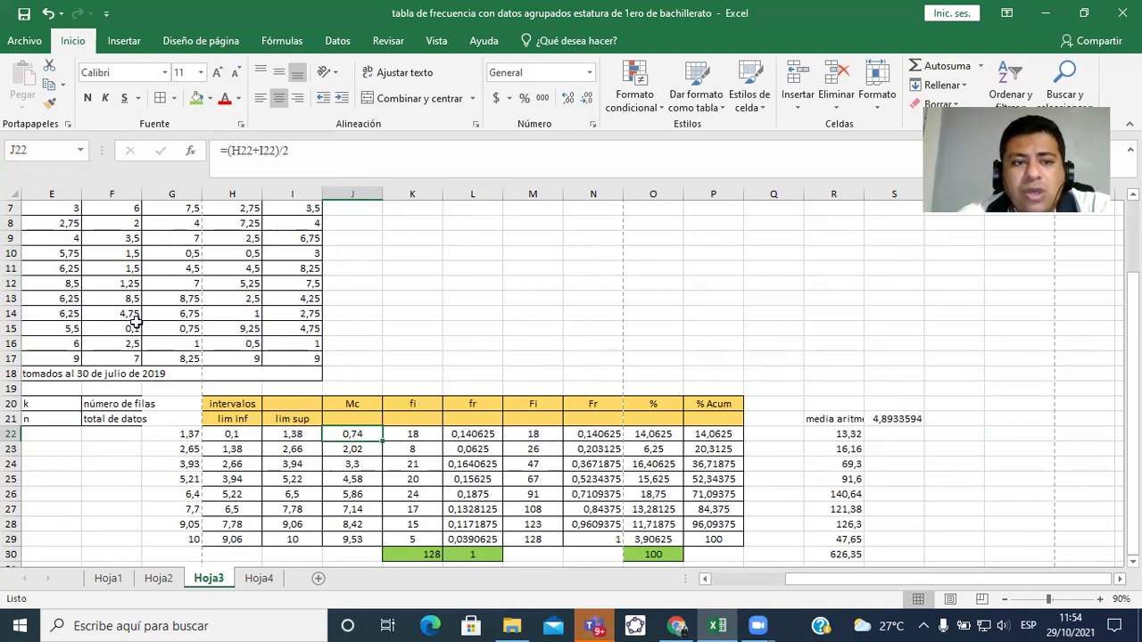
pyautogui.moveTo(61, 235); pyautogui.dragTo(267, 317)
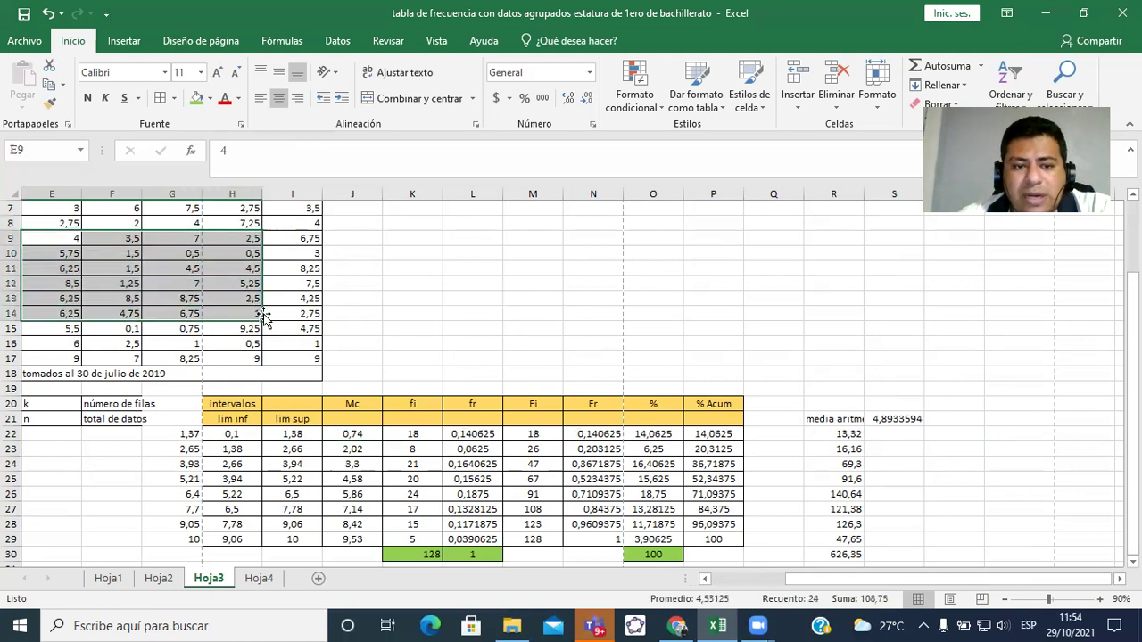
pyautogui.click(462, 308)
pyautogui.moveTo(261, 400); pyautogui.dragTo(727, 575)
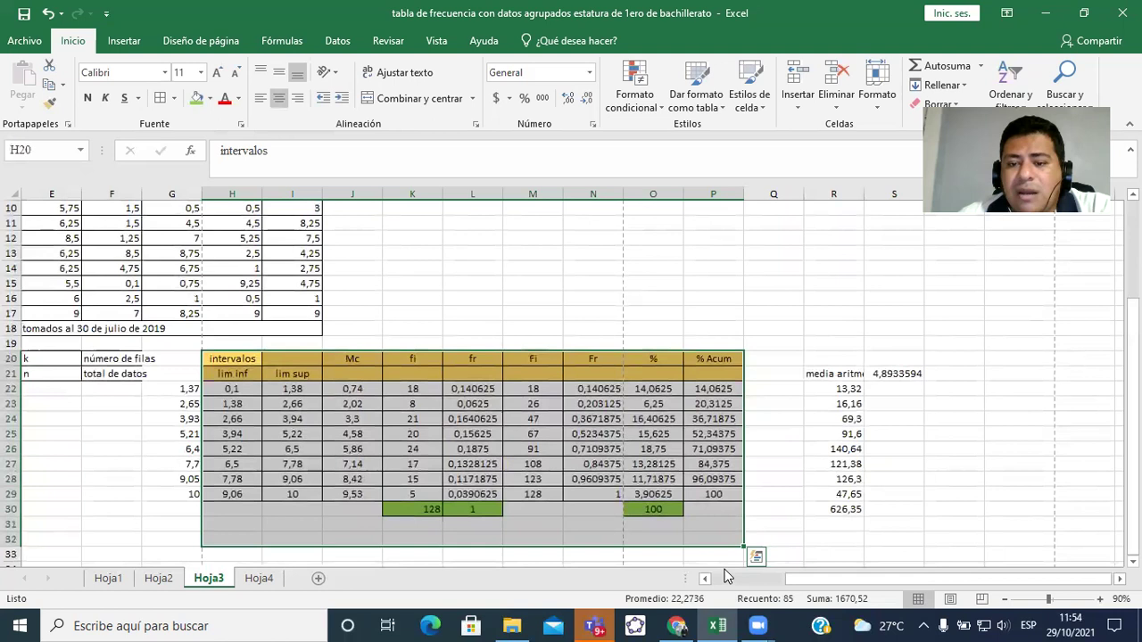
# Review the class marks in the Mc column, the FRECUENCIA formula in K22 and the first lower limit in H22
pyautogui.click(791, 531)
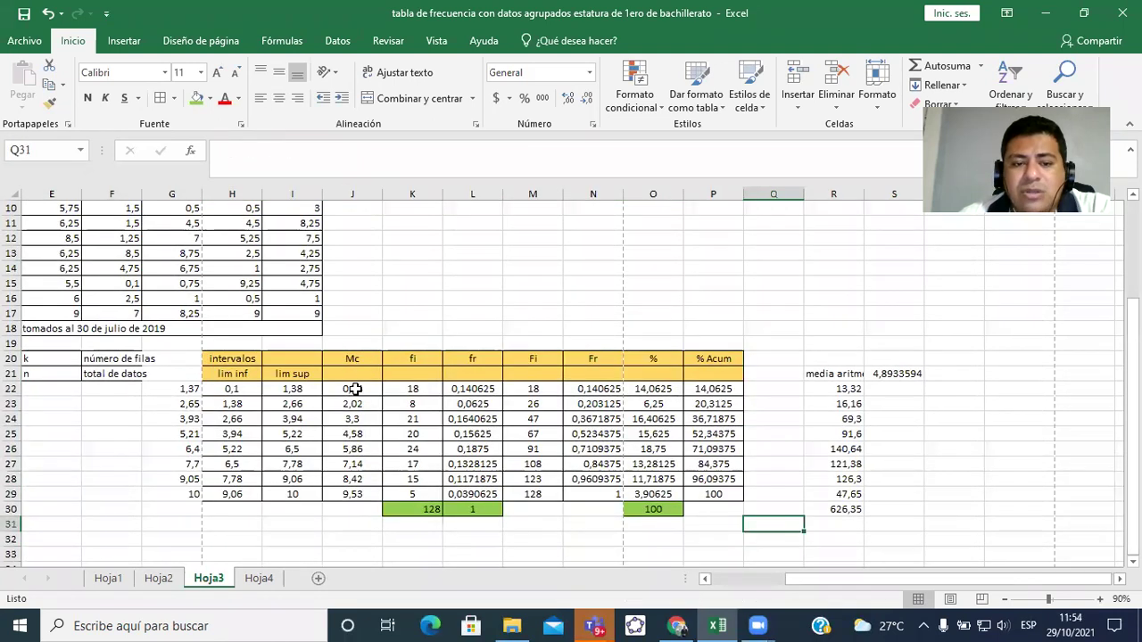
pyautogui.click(355, 389)
pyautogui.click(355, 404)
pyautogui.click(355, 419)
pyautogui.click(355, 434)
pyautogui.click(355, 448)
pyautogui.click(355, 464)
pyautogui.click(356, 479)
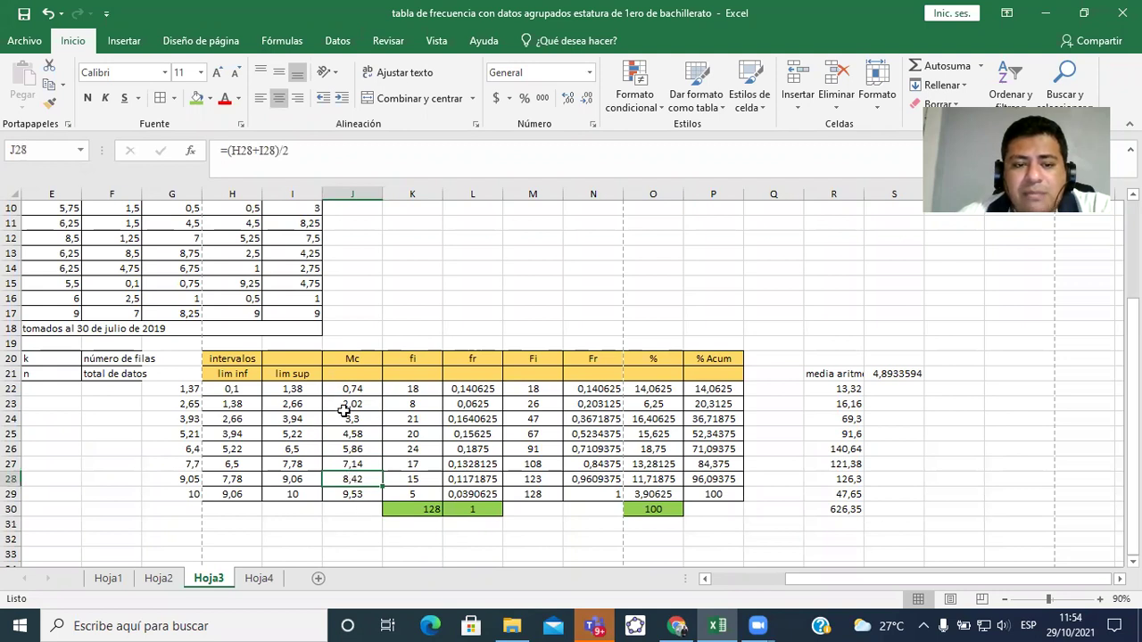
pyautogui.click(422, 387)
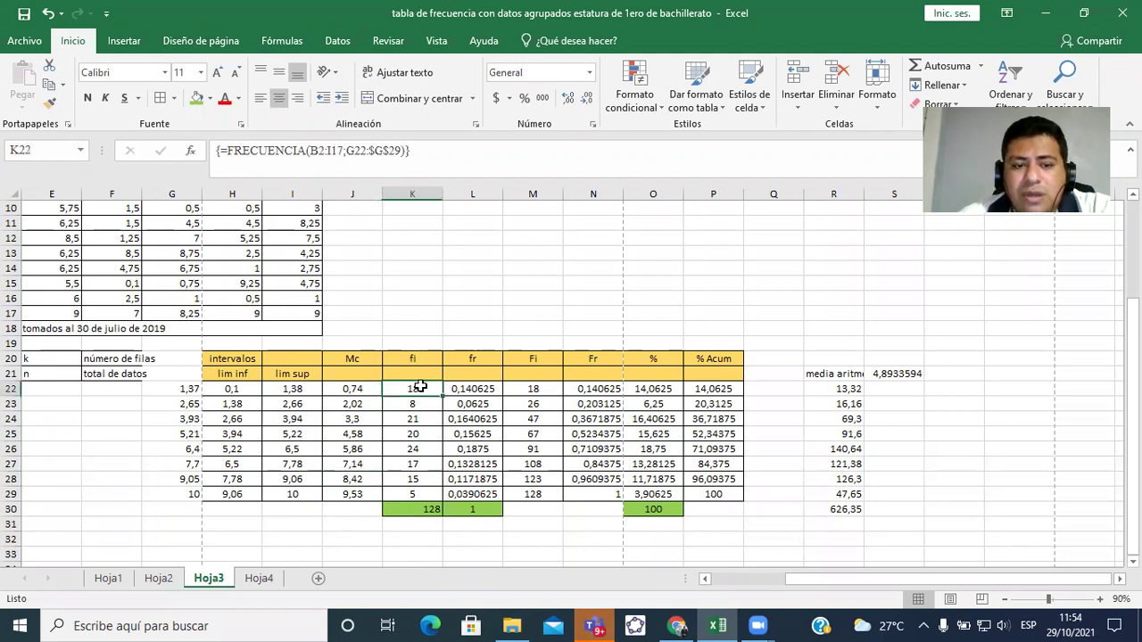
pyautogui.click(239, 388)
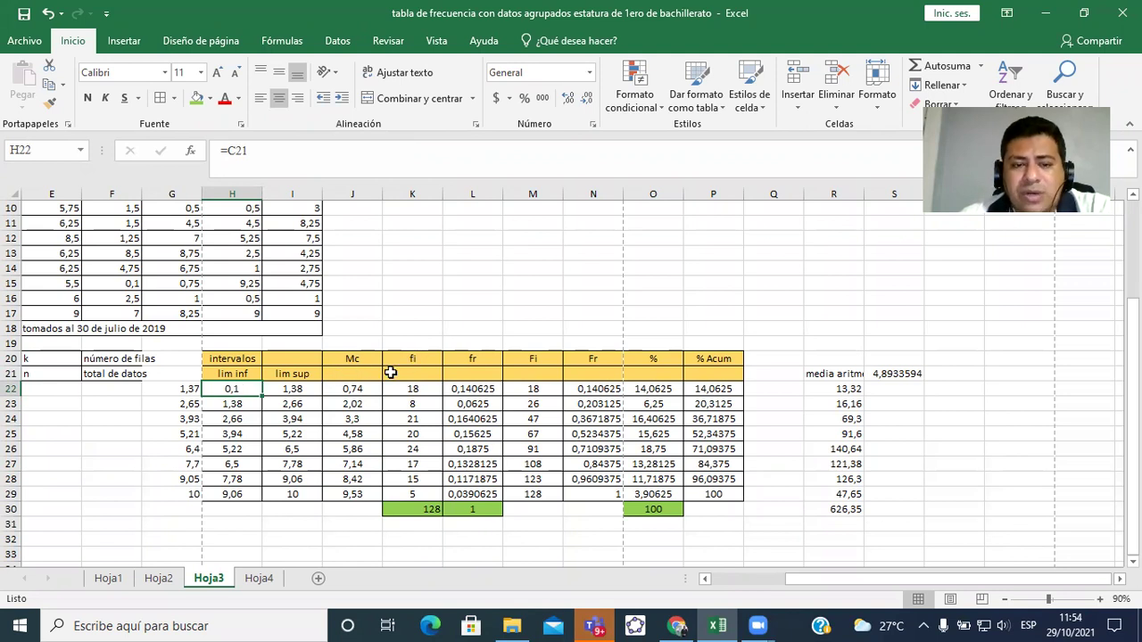
pyautogui.click(355, 386)
pyautogui.click(406, 388)
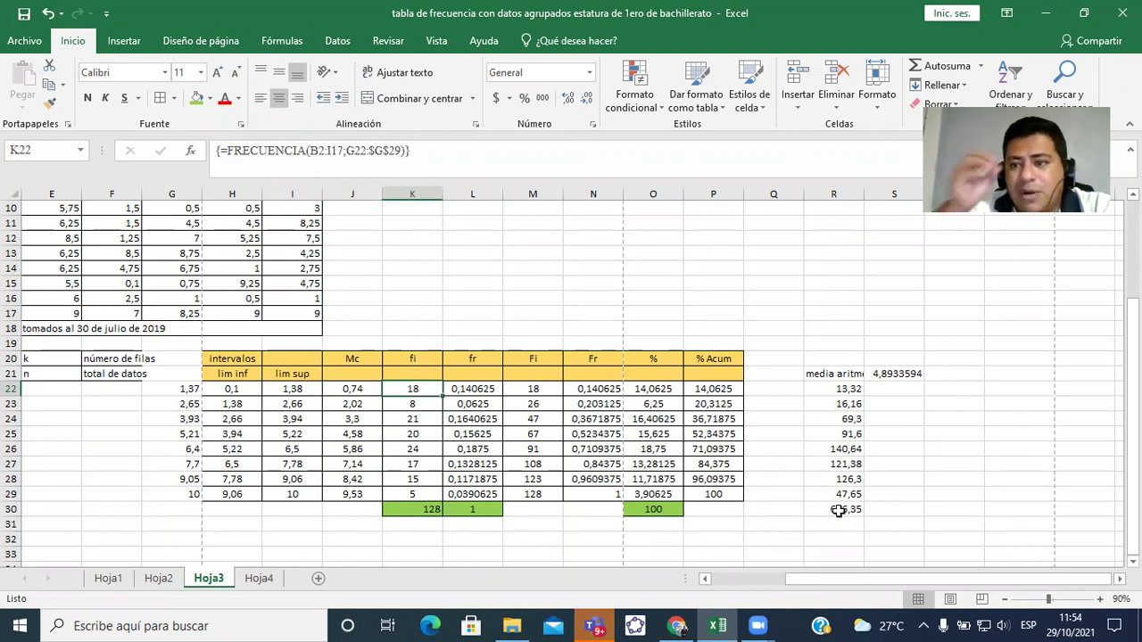
# Fill the arithmetic mean result in S21 with green
pyautogui.click(903, 374)
pyautogui.click(197, 98)
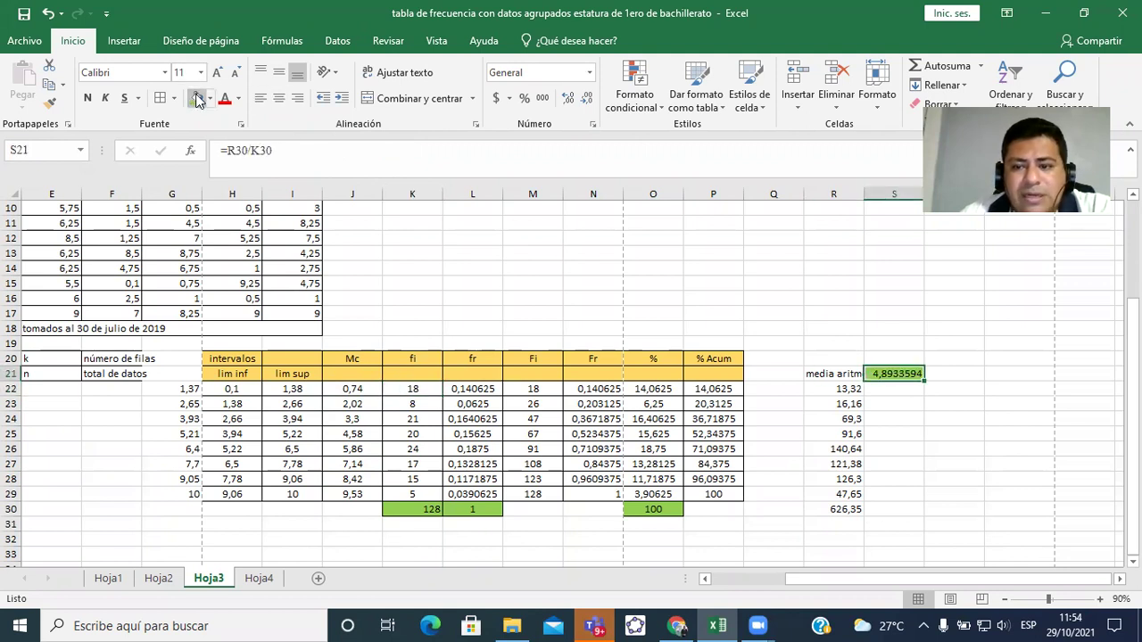
# Examine the 1ero de bachillerato student weight data in B2:E21 on sheet Hoja4
pyautogui.moveTo(912, 580); pyautogui.dragTo(838, 578)
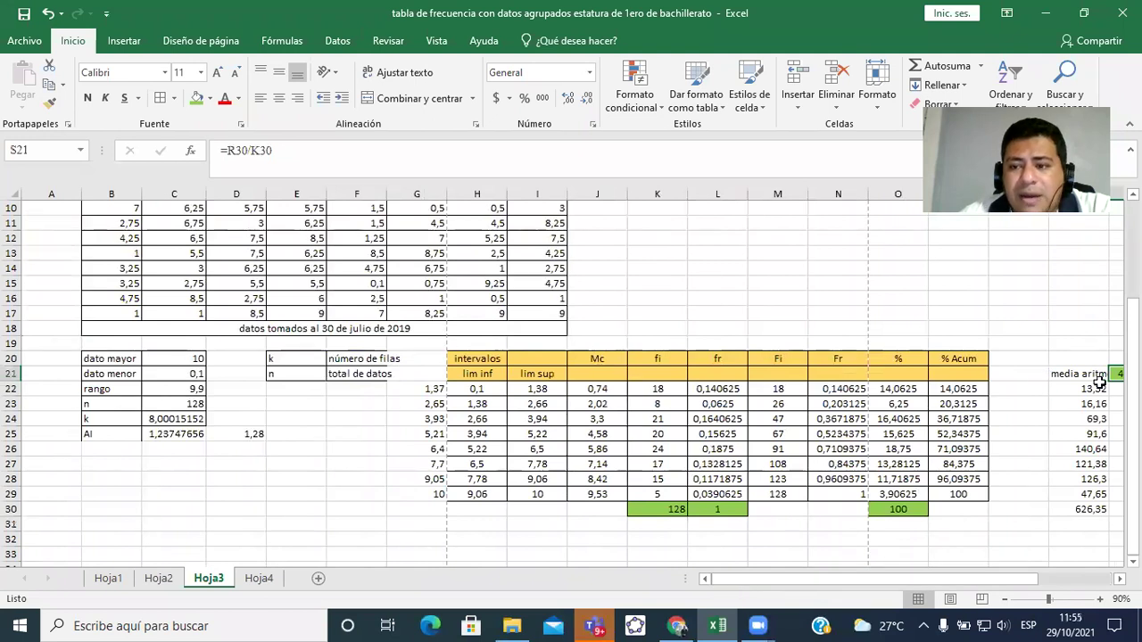
pyautogui.moveTo(1132, 383); pyautogui.dragTo(1132, 303)
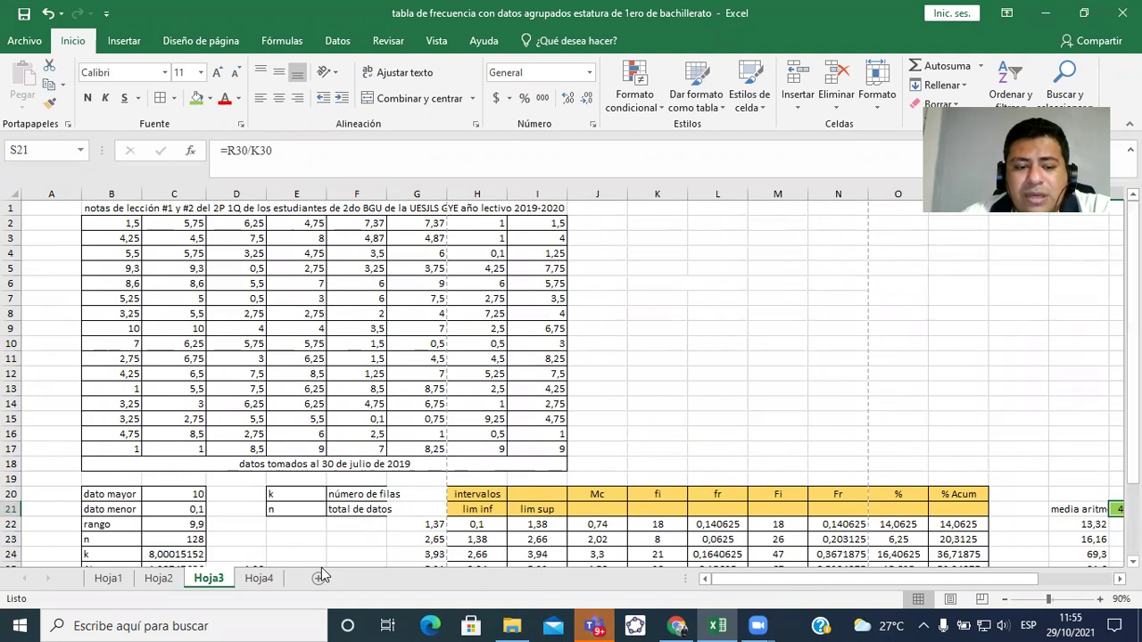
pyautogui.click(258, 578)
pyautogui.moveTo(131, 245); pyautogui.dragTo(277, 512)
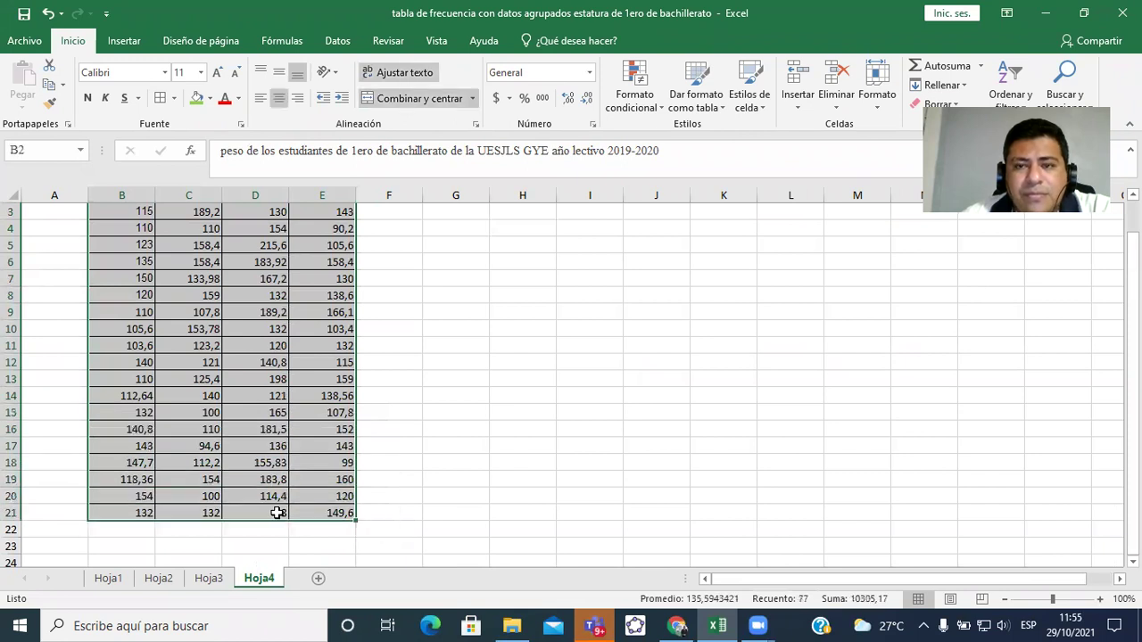
pyautogui.moveTo(1132, 420); pyautogui.dragTo(1132, 387)
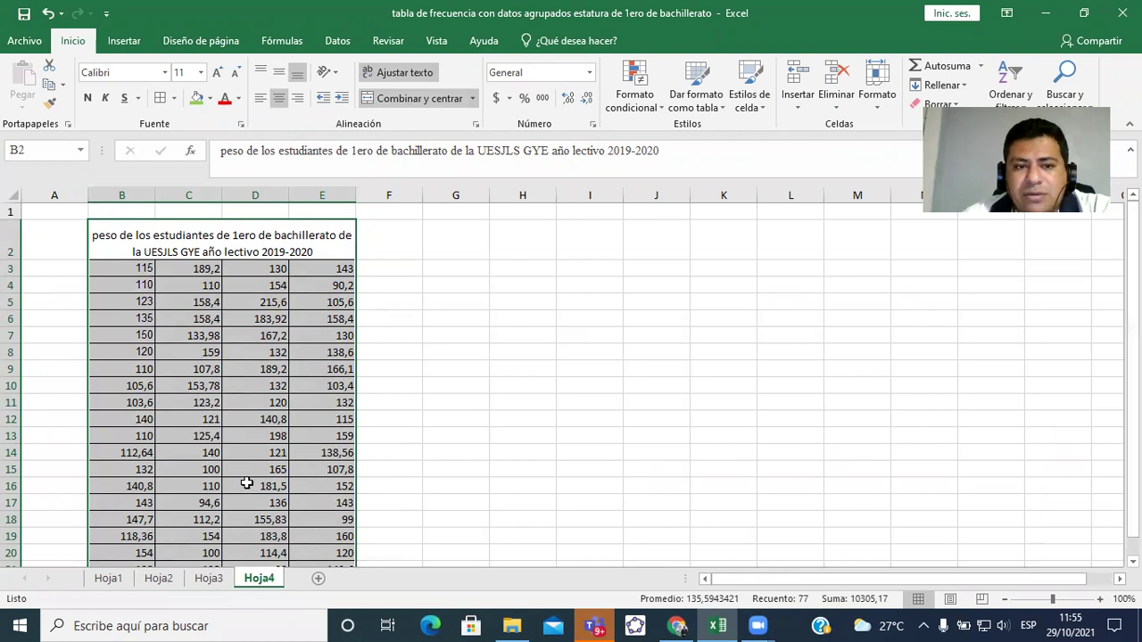
pyautogui.click(719, 624)
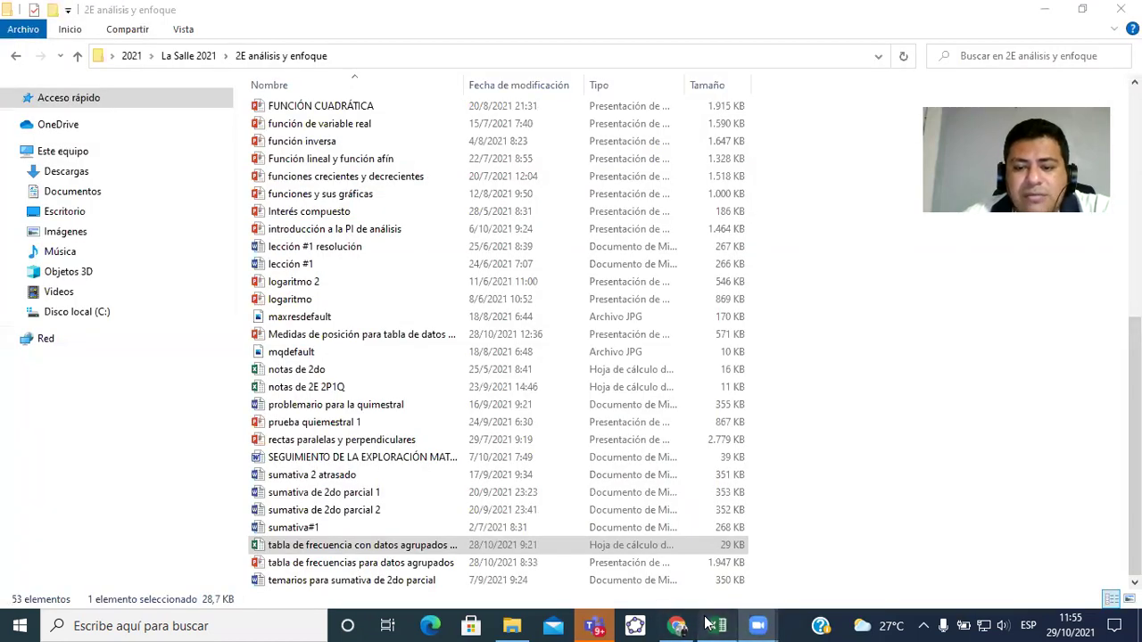
pyautogui.click(719, 625)
# Review on Hoja3 how k, dato mayor, dato menor, rango and n are obtained in C20:C24
pyautogui.click(209, 578)
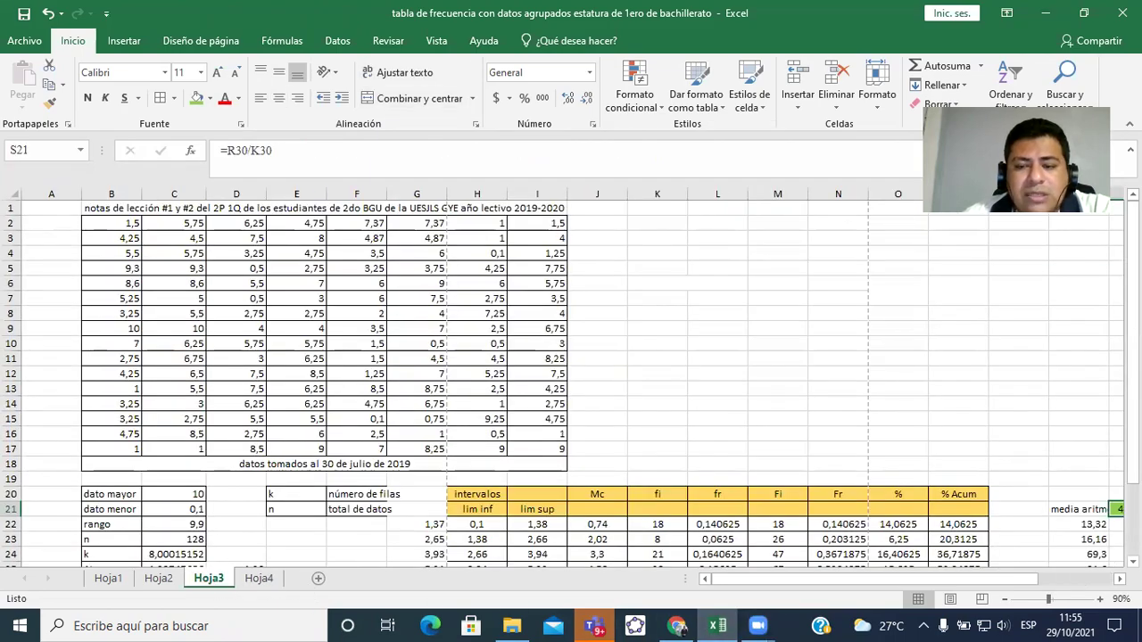
pyautogui.moveTo(1133, 348); pyautogui.dragTo(1133, 410)
pyautogui.click(170, 464)
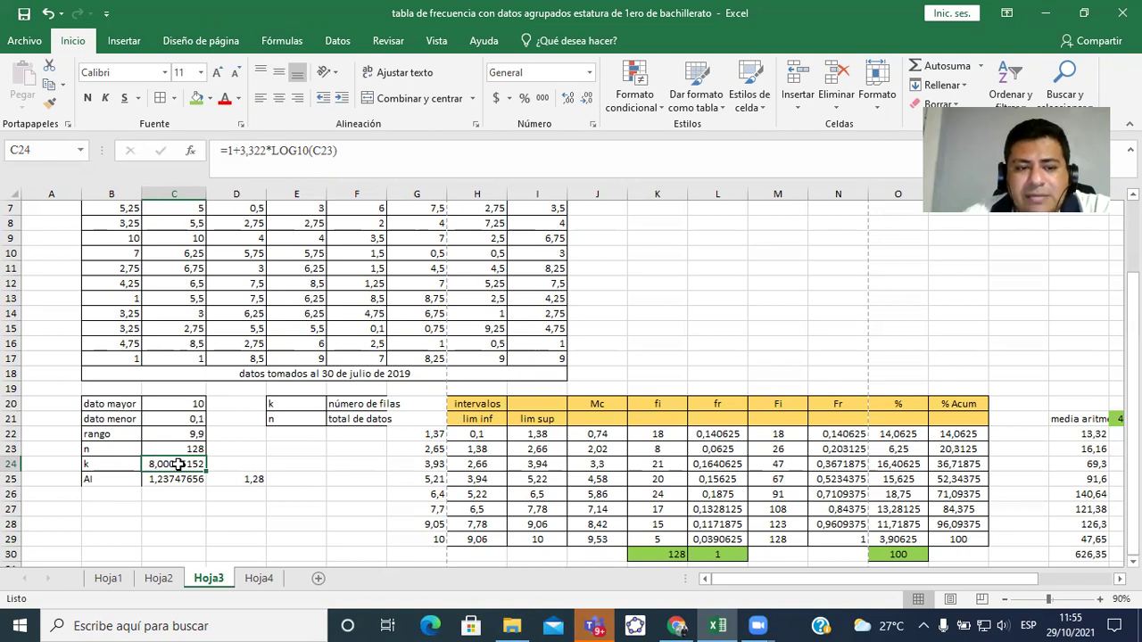
pyautogui.click(174, 404)
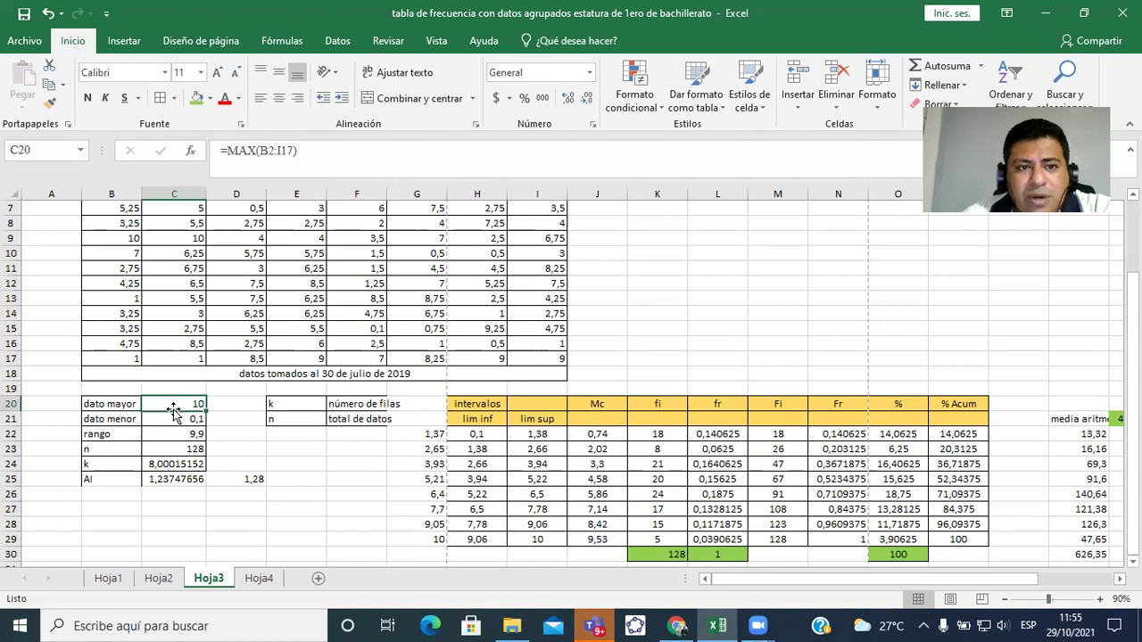
pyautogui.click(170, 418)
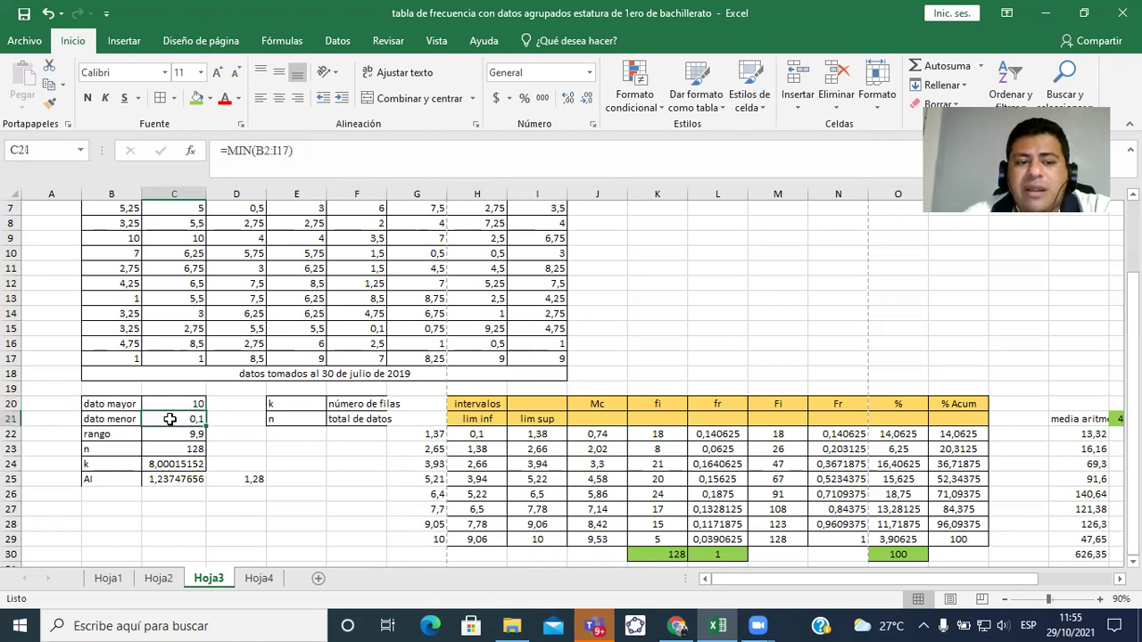
pyautogui.click(166, 433)
pyautogui.click(166, 447)
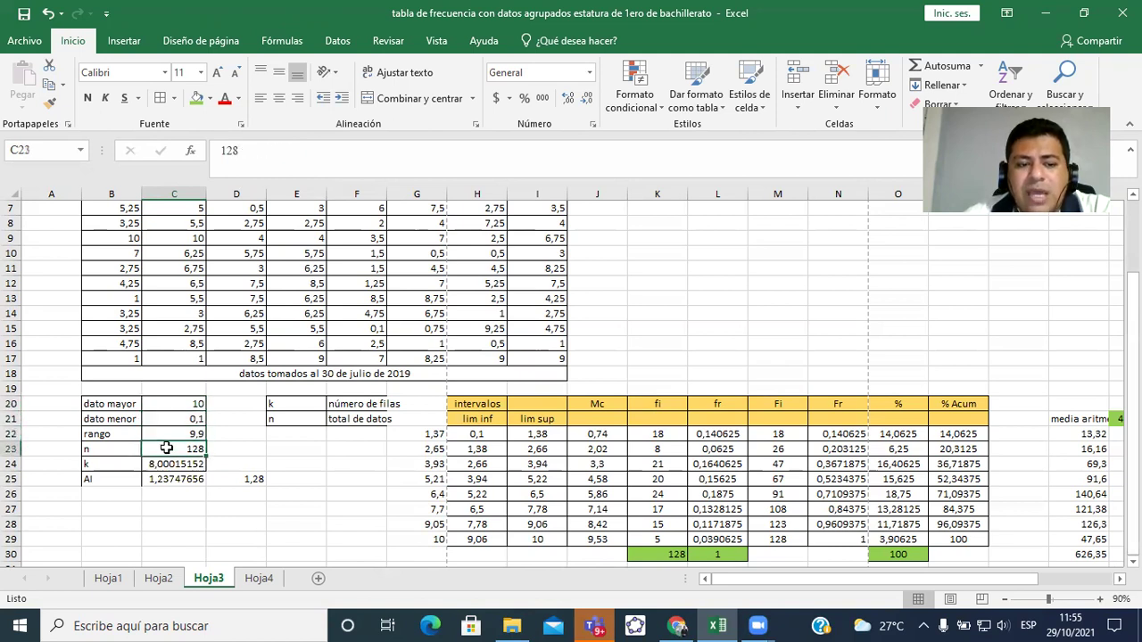
# Check the count of the weights in B3:E21 on Hoja4 and return to the frequency table on Hoja3
pyautogui.click(277, 577)
pyautogui.moveTo(131, 273); pyautogui.dragTo(319, 514)
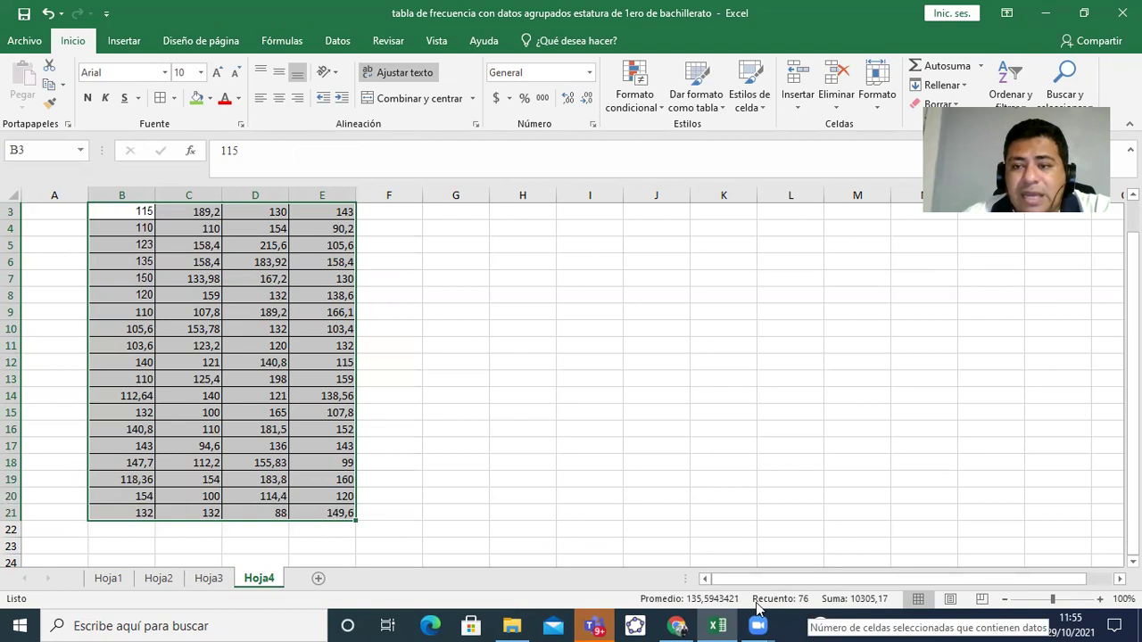
pyautogui.click(213, 580)
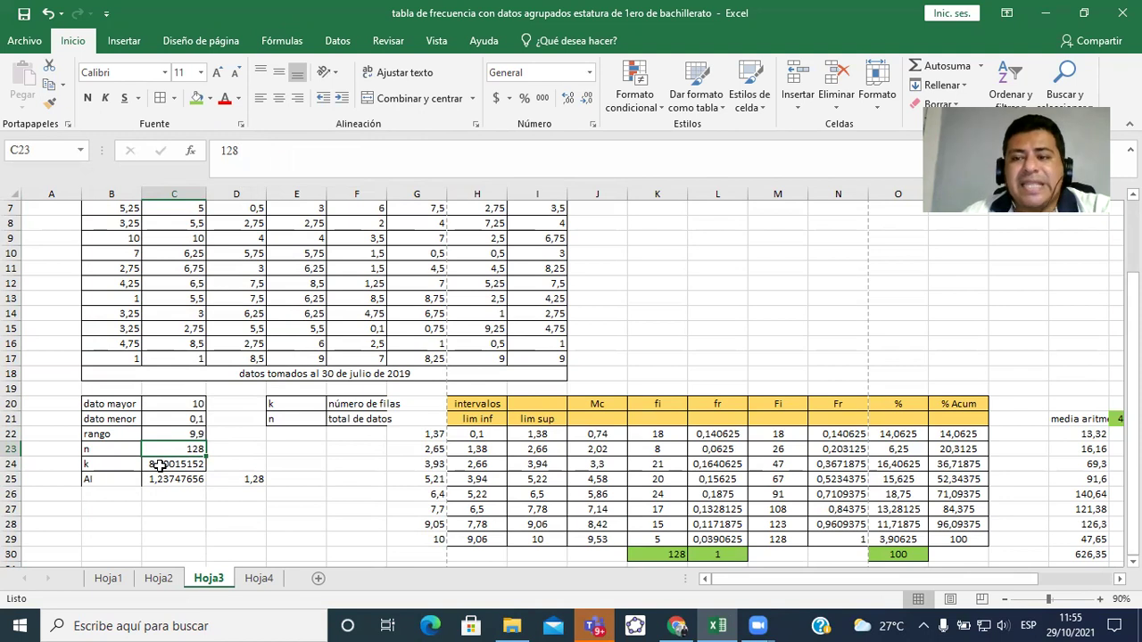
pyautogui.moveTo(476, 404); pyautogui.dragTo(959, 524)
pyautogui.click(916, 304)
# Merge and center the Mc, fi and fr headings, each across rows 20 and 21 of its column
pyautogui.moveTo(588, 403); pyautogui.dragTo(588, 415)
pyautogui.click(415, 98)
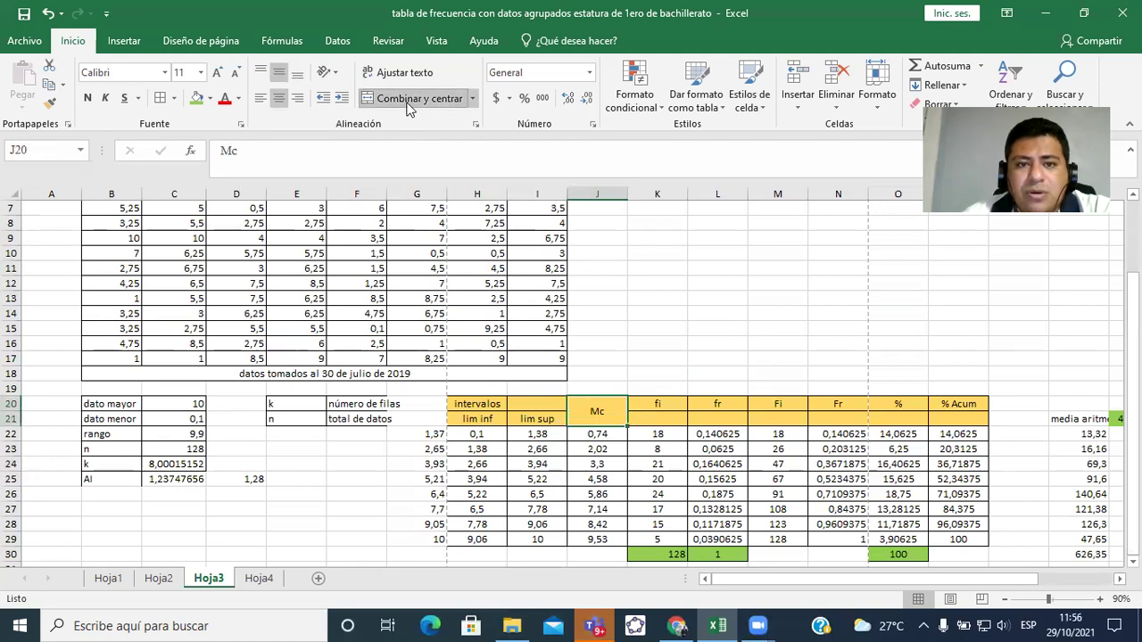
pyautogui.click(665, 409)
pyautogui.moveTo(665, 409); pyautogui.dragTo(727, 419)
pyautogui.click(416, 98)
pyautogui.click(727, 409)
pyautogui.click(415, 98)
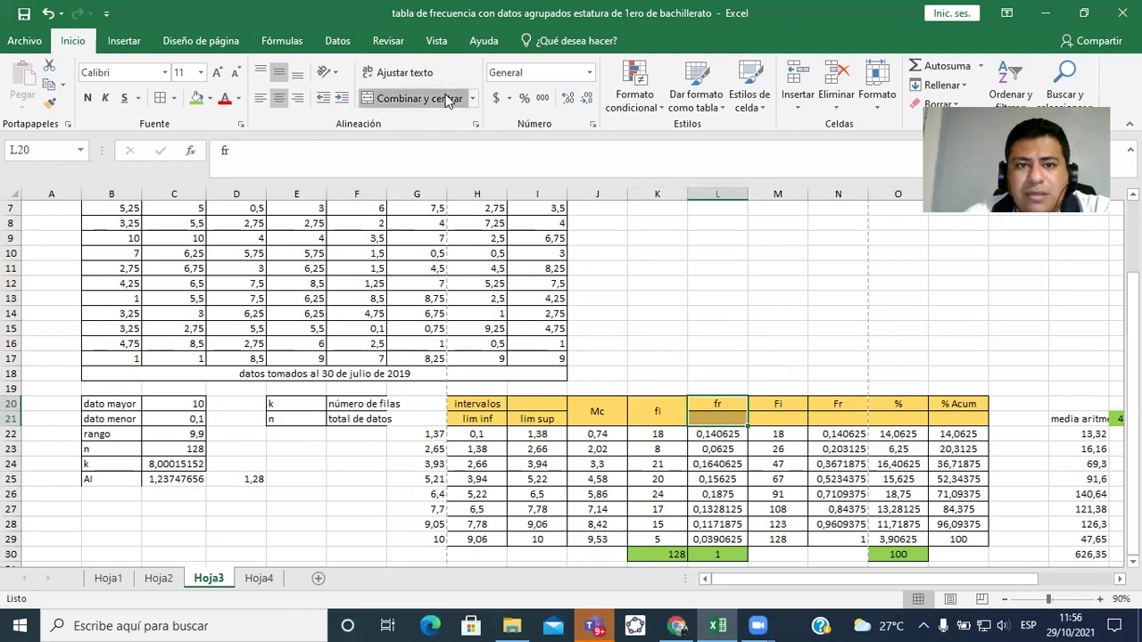
# Merge and center the Fi, Fr, % and % Acum headings, each across rows 20 and 21 of its column
pyautogui.click(794, 405)
pyautogui.moveTo(794, 406); pyautogui.dragTo(898, 425)
pyautogui.click(416, 98)
pyautogui.click(415, 98)
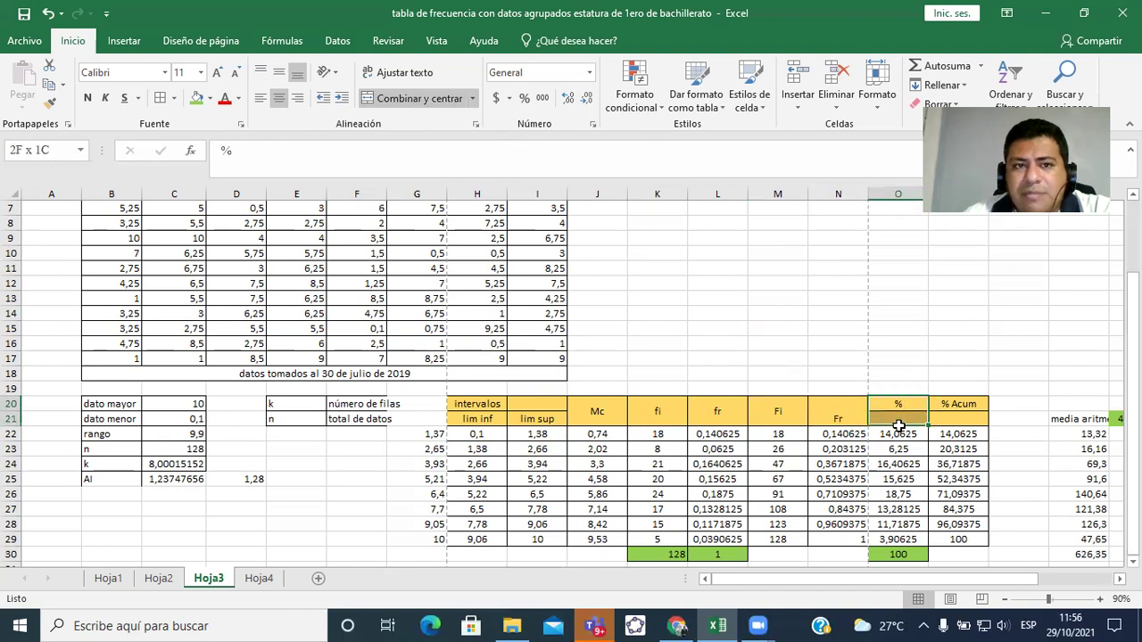
pyautogui.click(416, 98)
pyautogui.moveTo(958, 406); pyautogui.dragTo(958, 421)
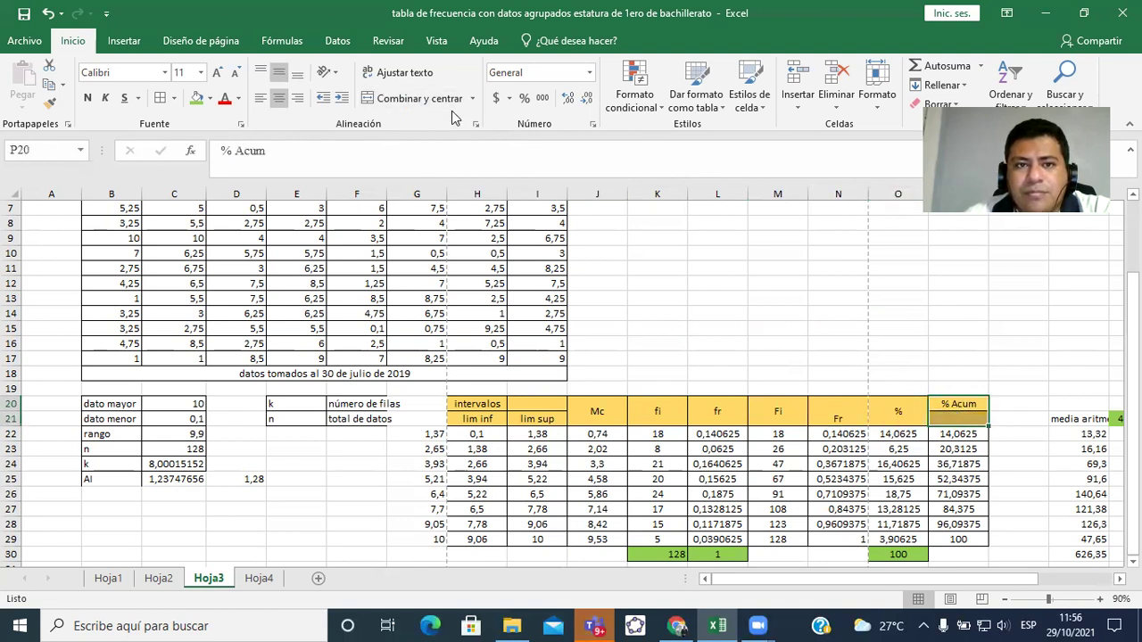
pyautogui.click(416, 98)
# Merge and center the intervalos heading across H20:I20
pyautogui.moveTo(486, 403); pyautogui.dragTo(949, 413)
pyautogui.click(416, 98)
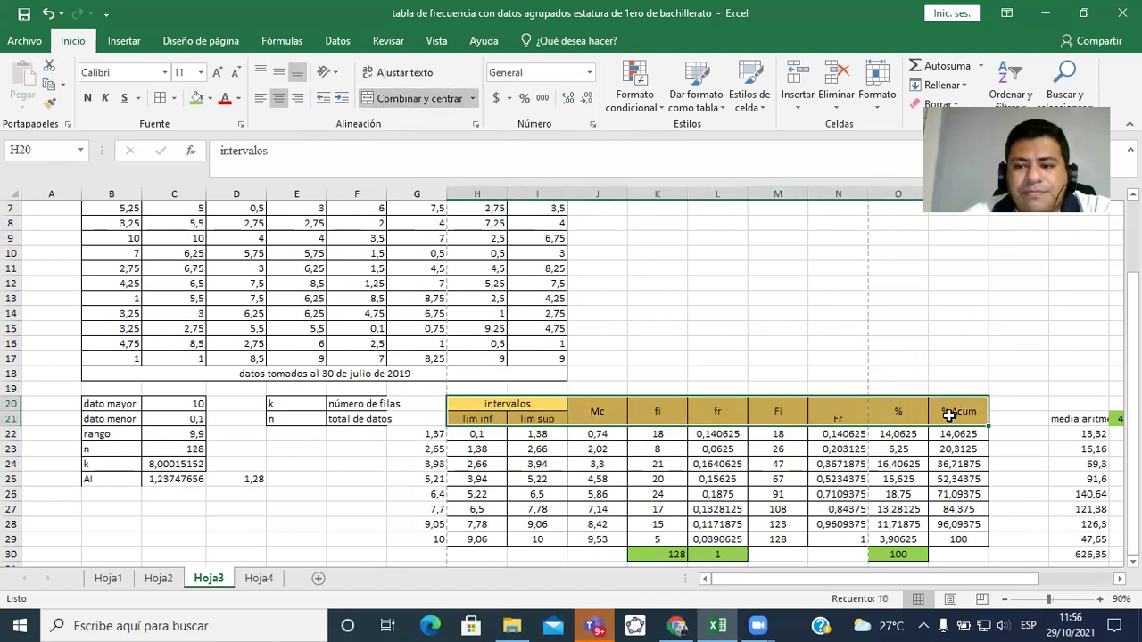
pyautogui.click(732, 302)
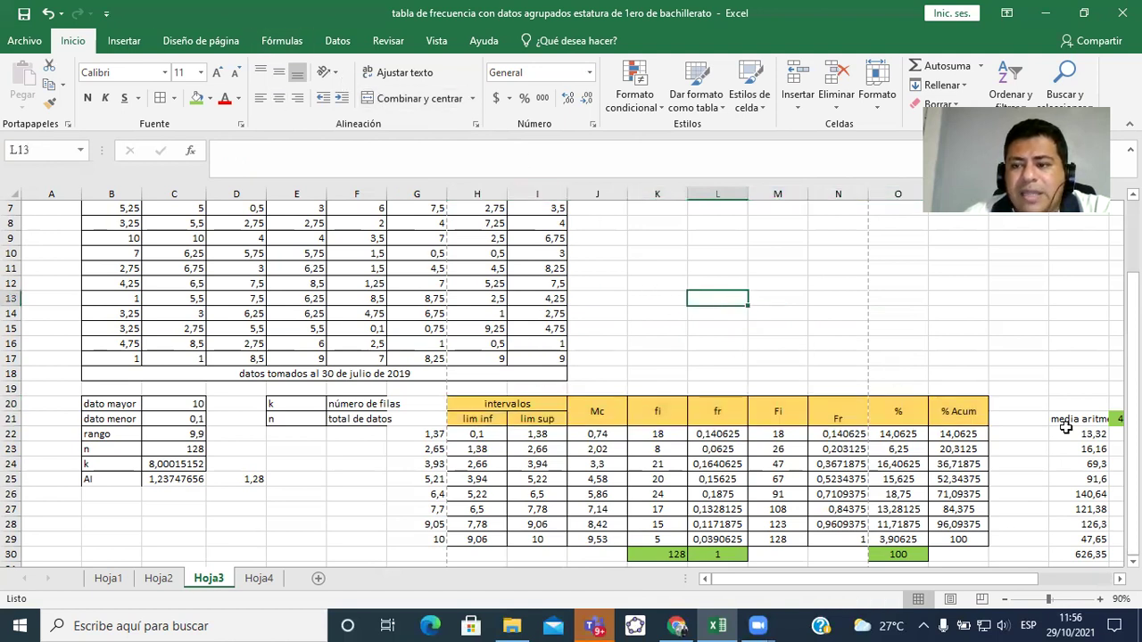
# Select the media aritmetica label together with its result in R21:S21
pyautogui.moveTo(1007, 576)
pyautogui.mouseDown()
pyautogui.moveTo(1099, 581)
pyautogui.moveTo(1022, 586)
pyautogui.mouseUp()
pyautogui.click(1022, 423)
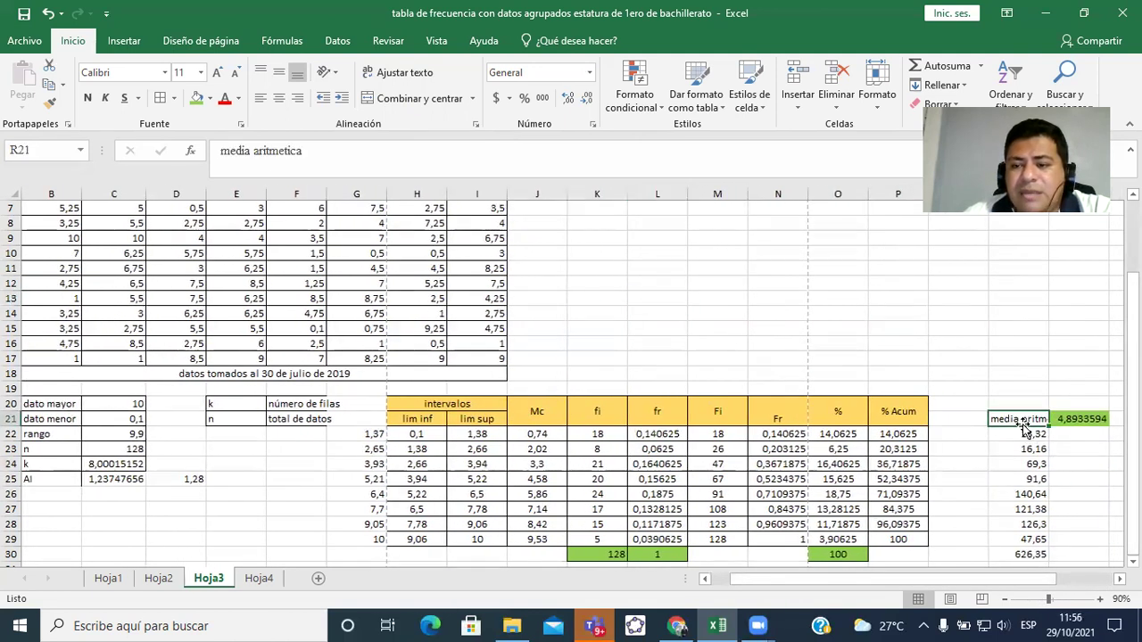
pyautogui.moveTo(1028, 418); pyautogui.dragTo(1079, 419)
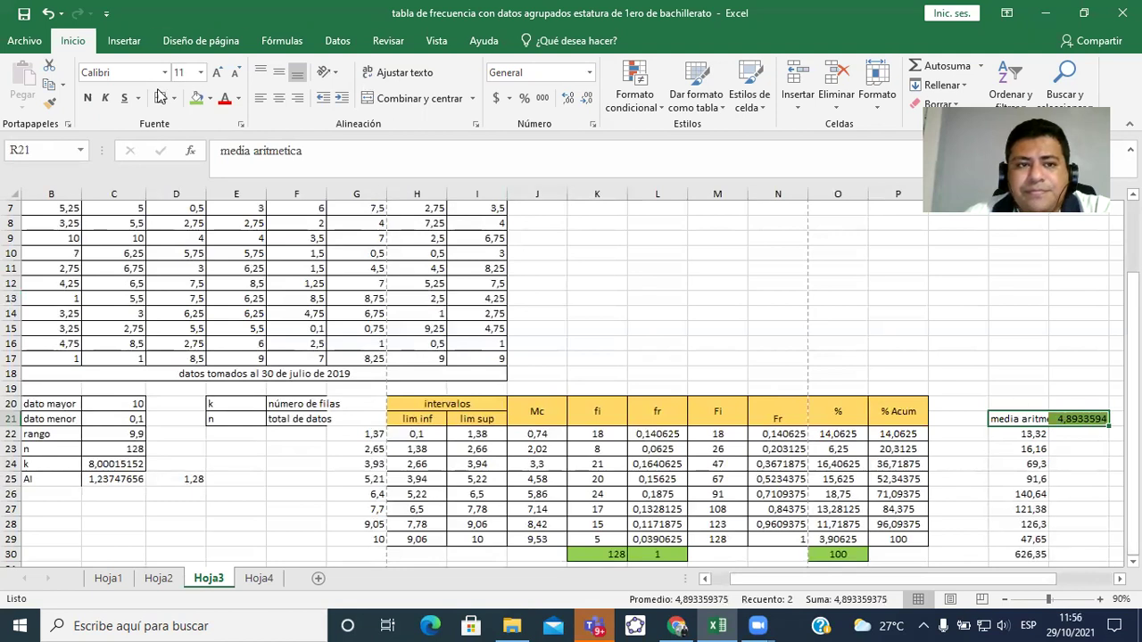